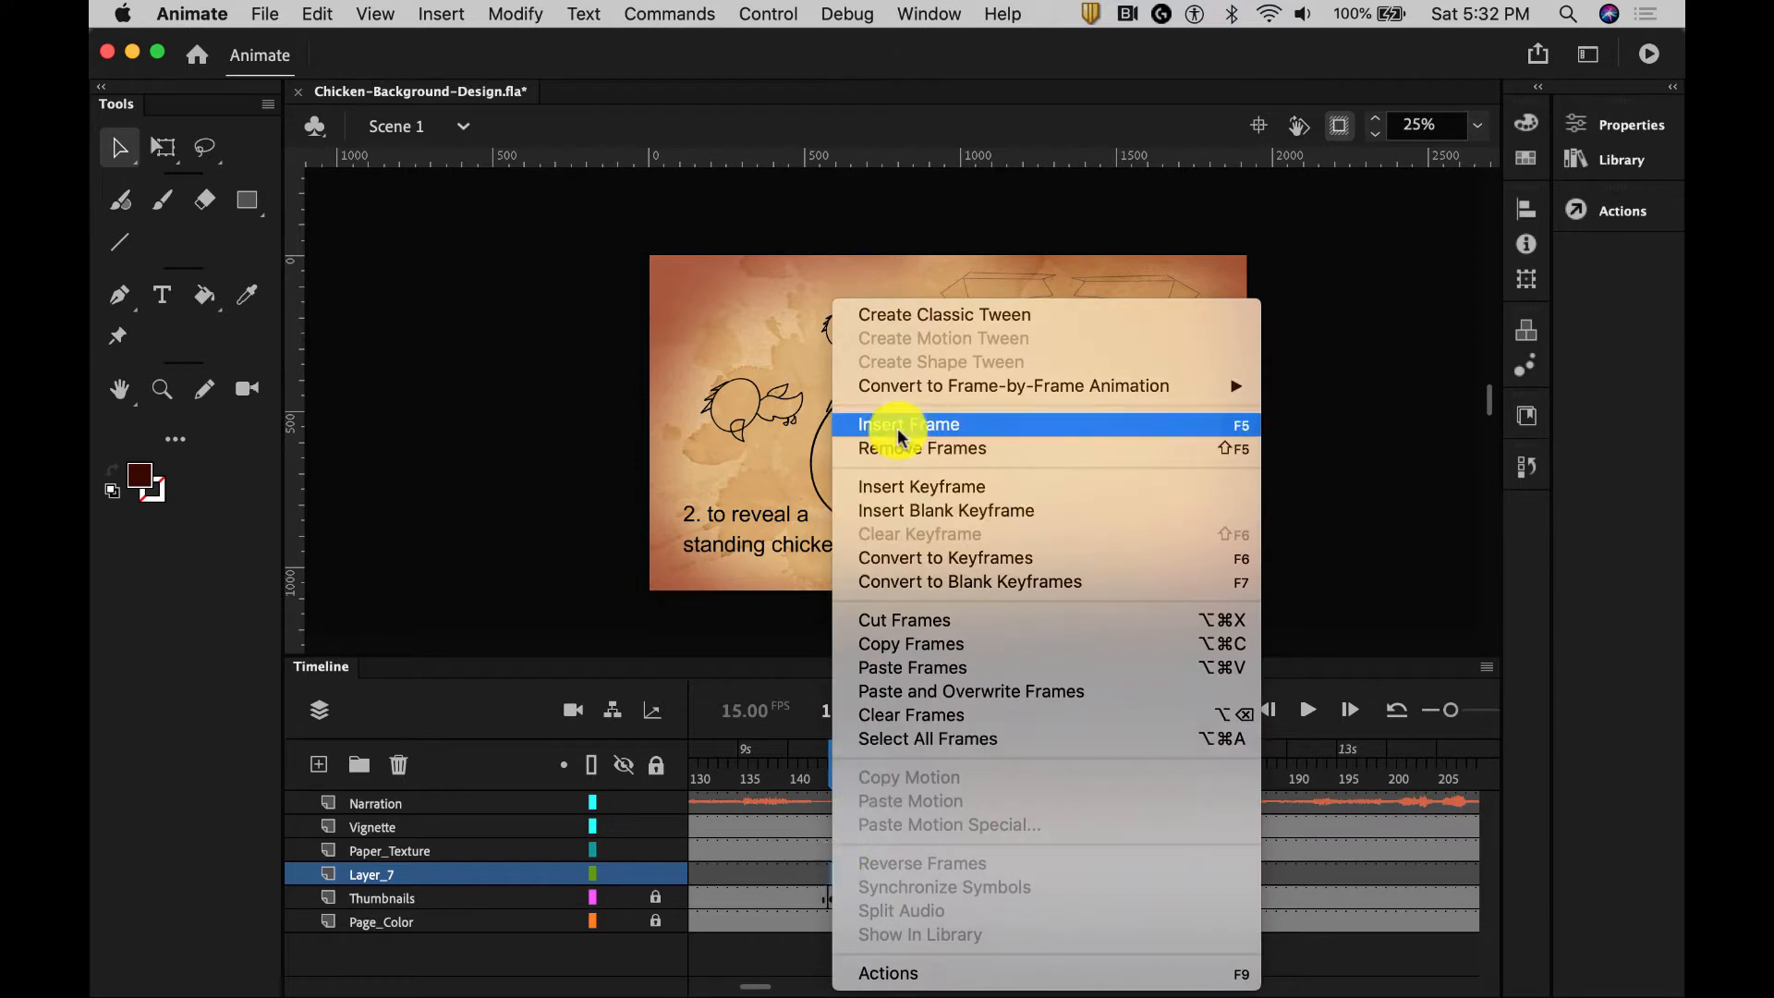
# Insert a keyframe at frame 144 on the layer above Thumbnails and rename that layer "perspective"
pyautogui.click(898, 491)
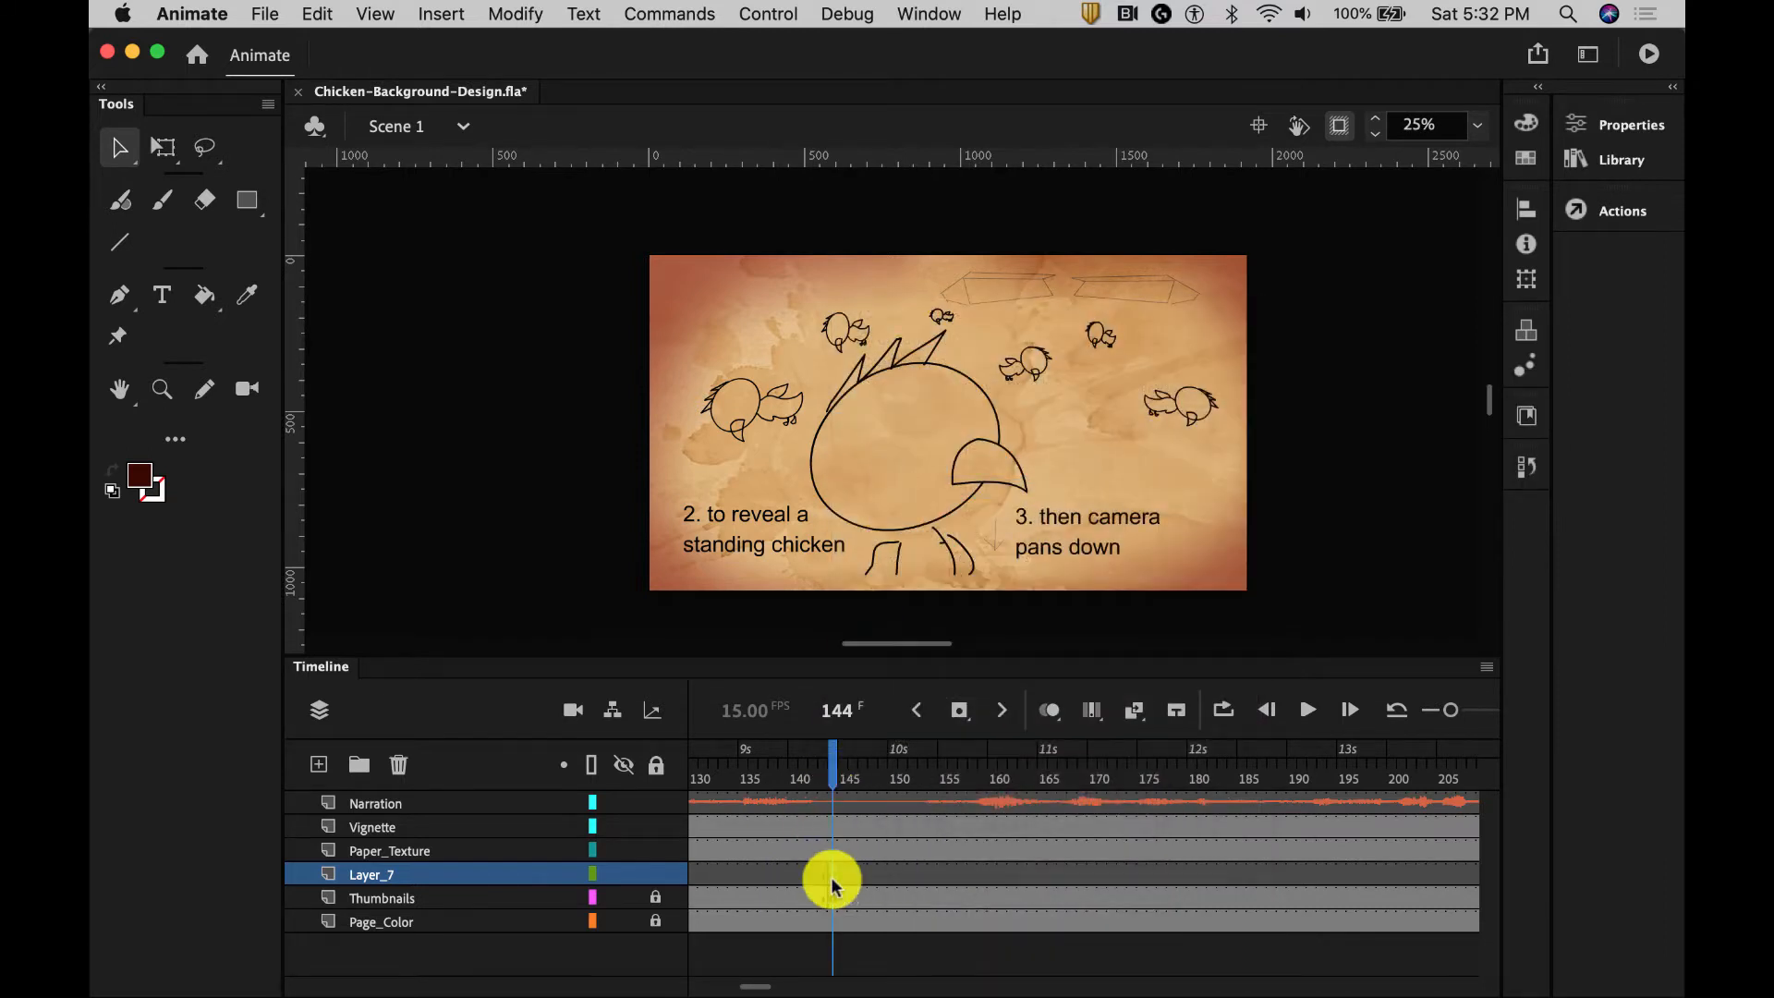
pyautogui.doubleClick(388, 875)
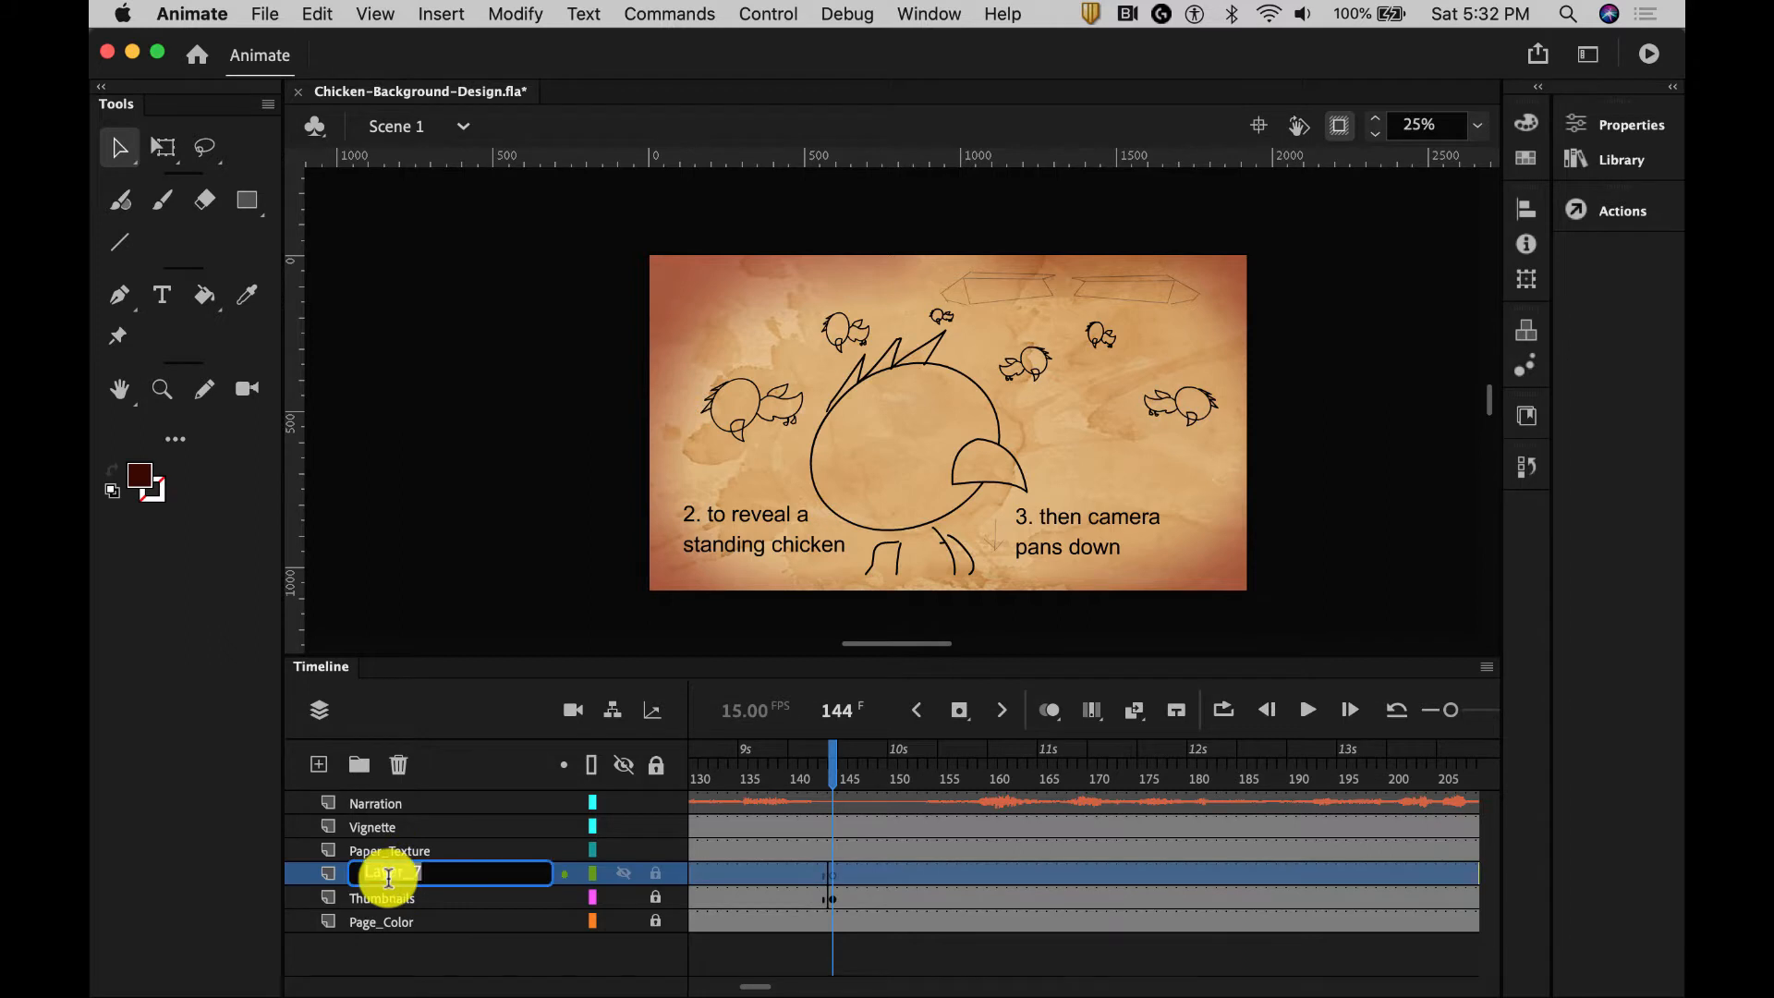
pyautogui.write('perspective')
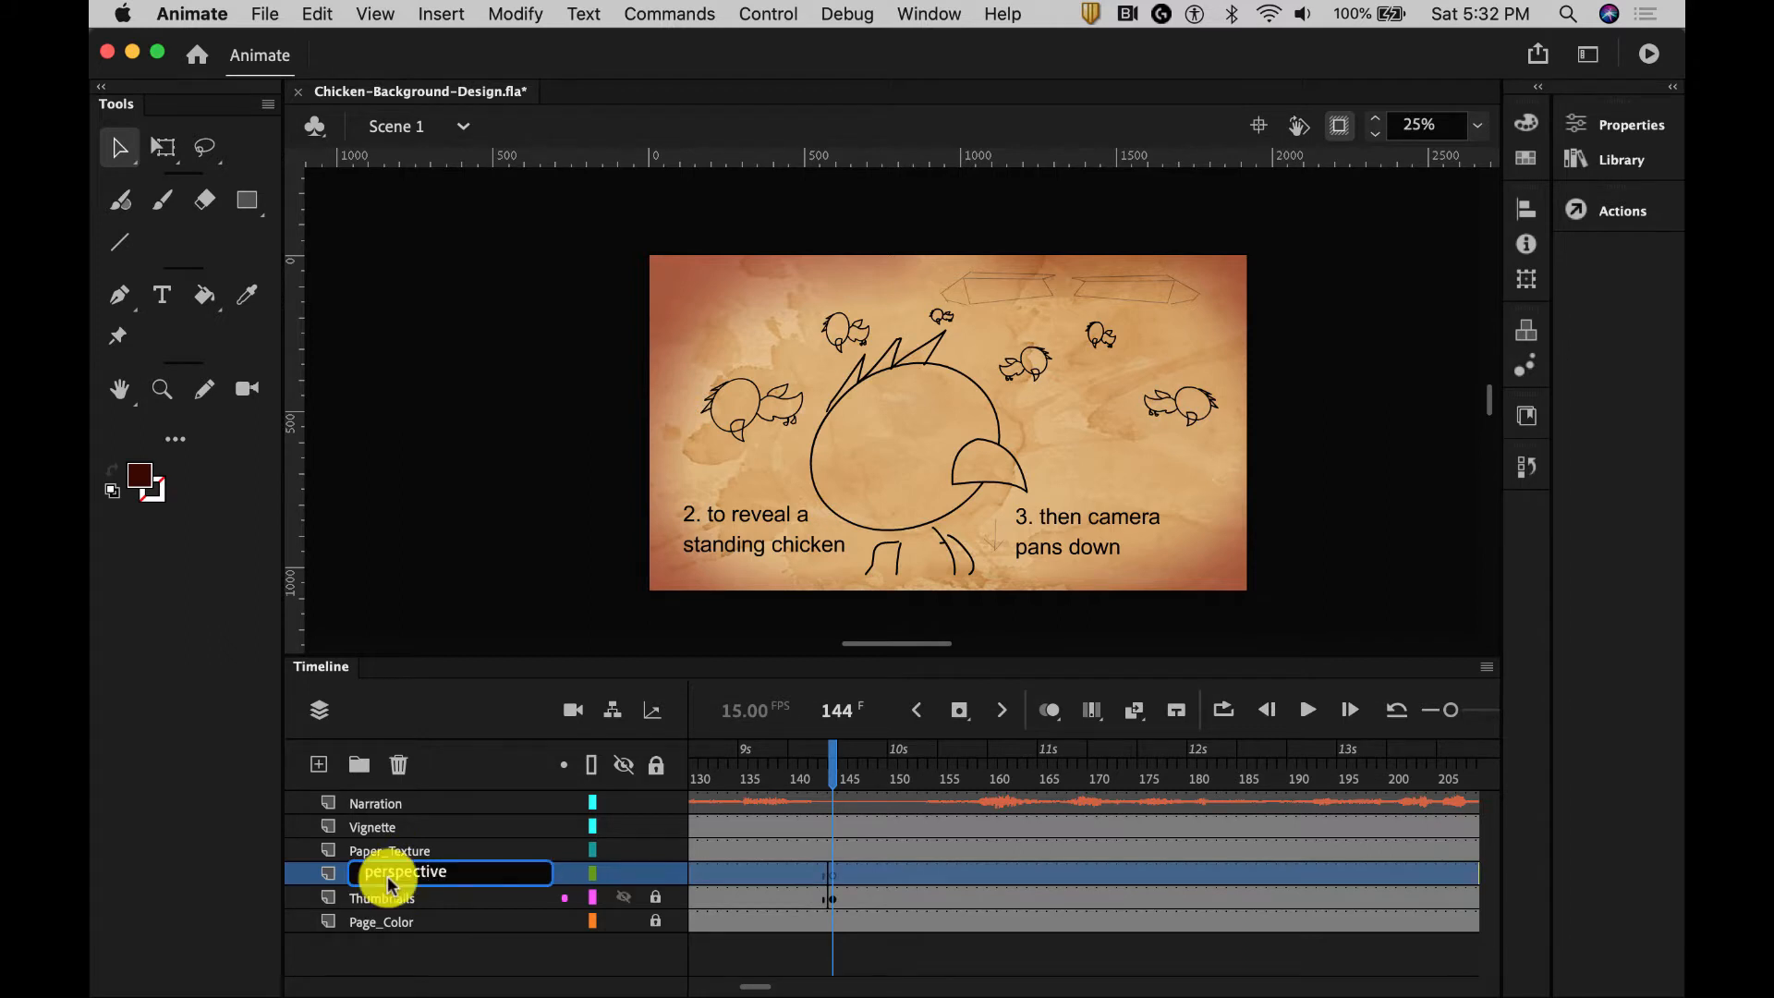
pyautogui.click(834, 874)
pyautogui.click(834, 874)
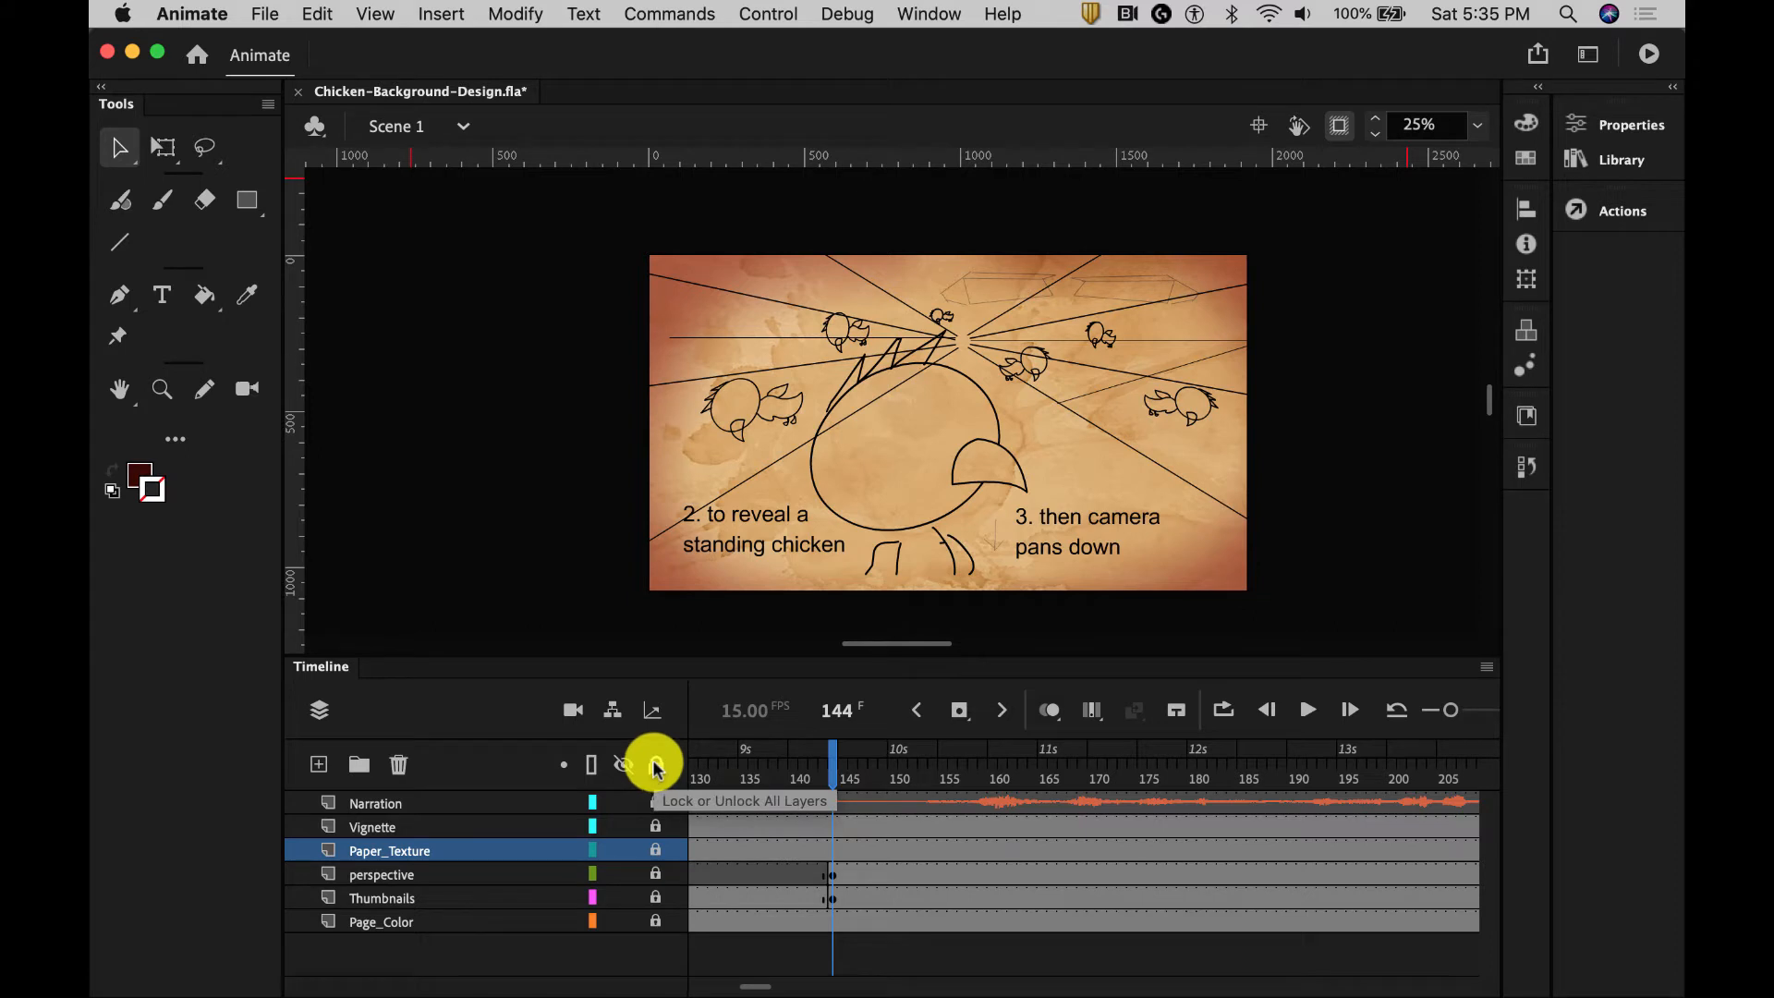
# Unlock the perspective layer and hide the Thumbnails layer
pyautogui.click(656, 874)
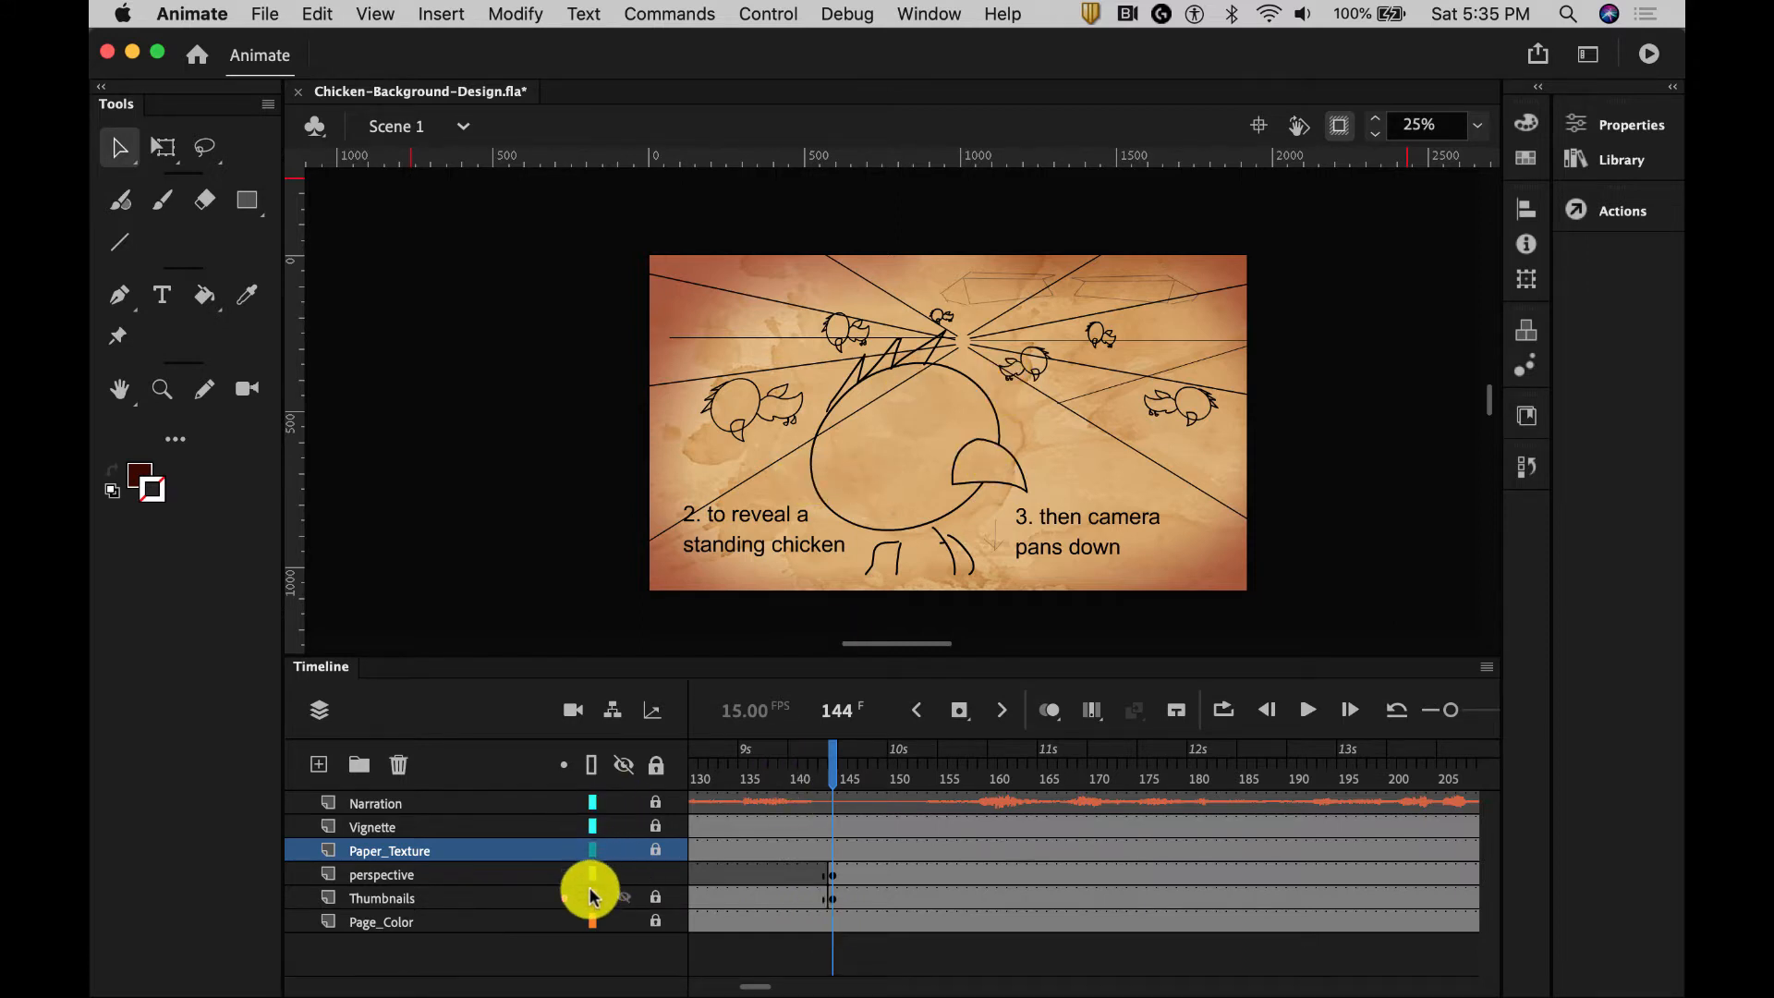
pyautogui.click(624, 897)
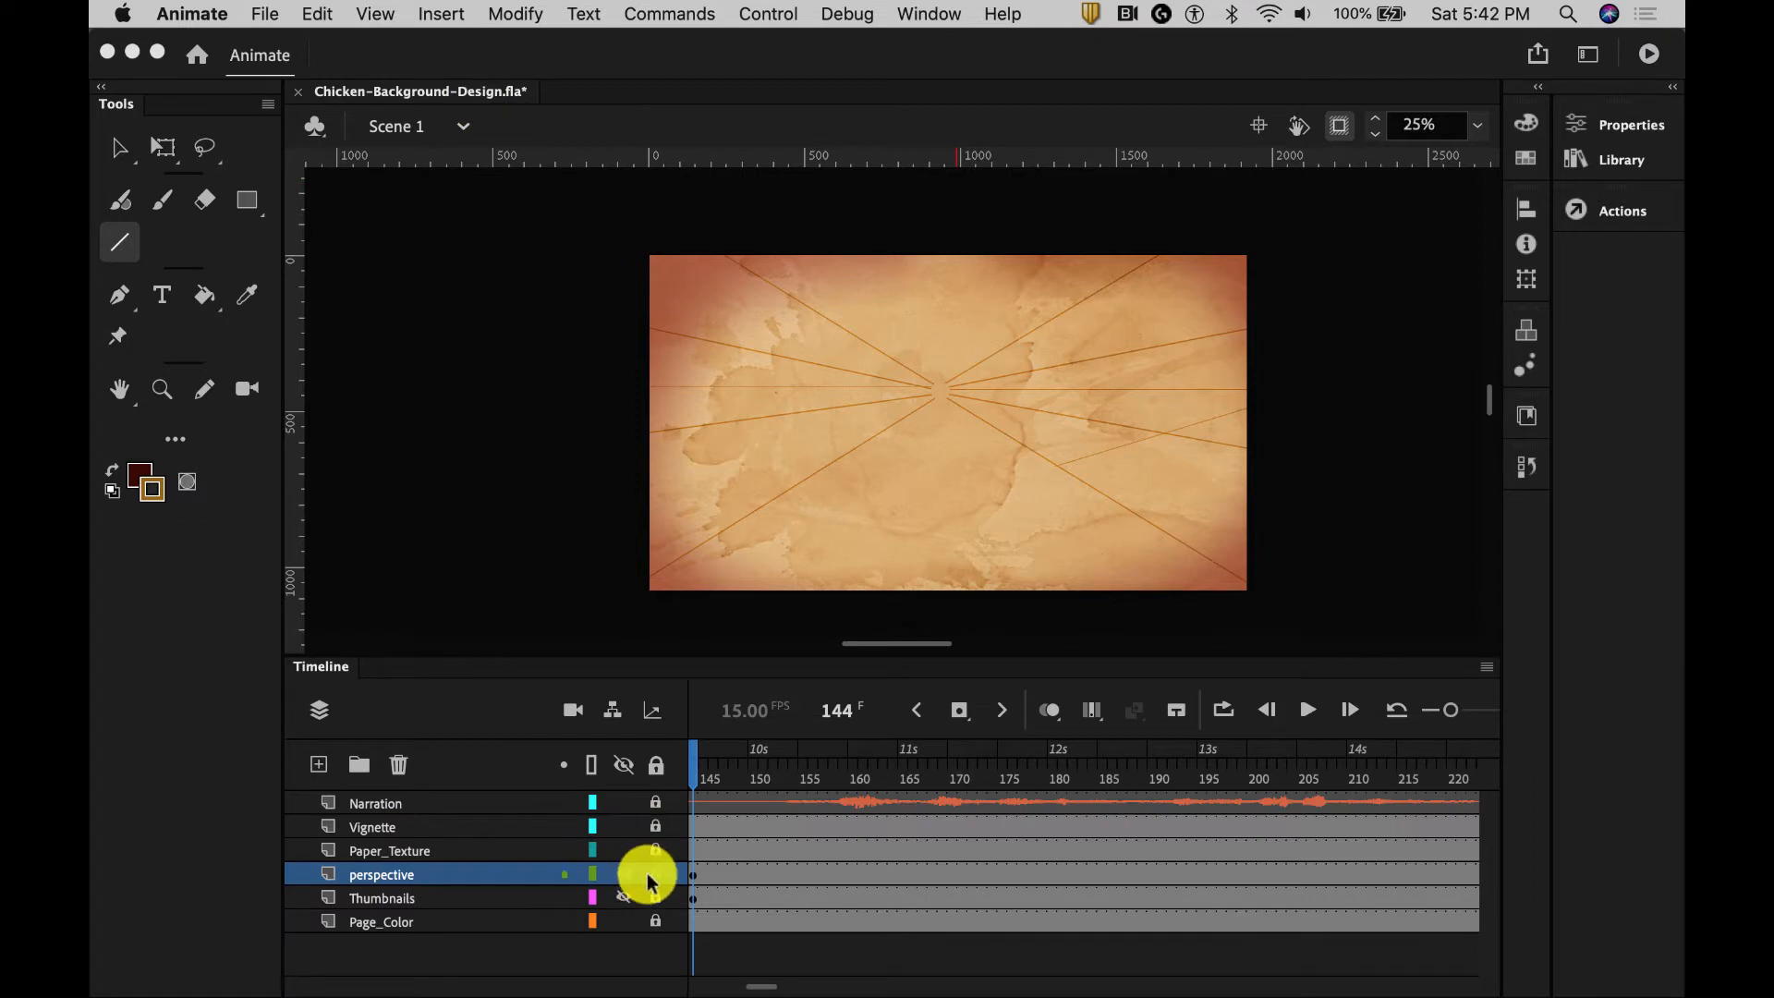
# Lock the perspective layer and add a new layer named "Coop" directly above it
pyautogui.click(656, 873)
pyautogui.click(318, 764)
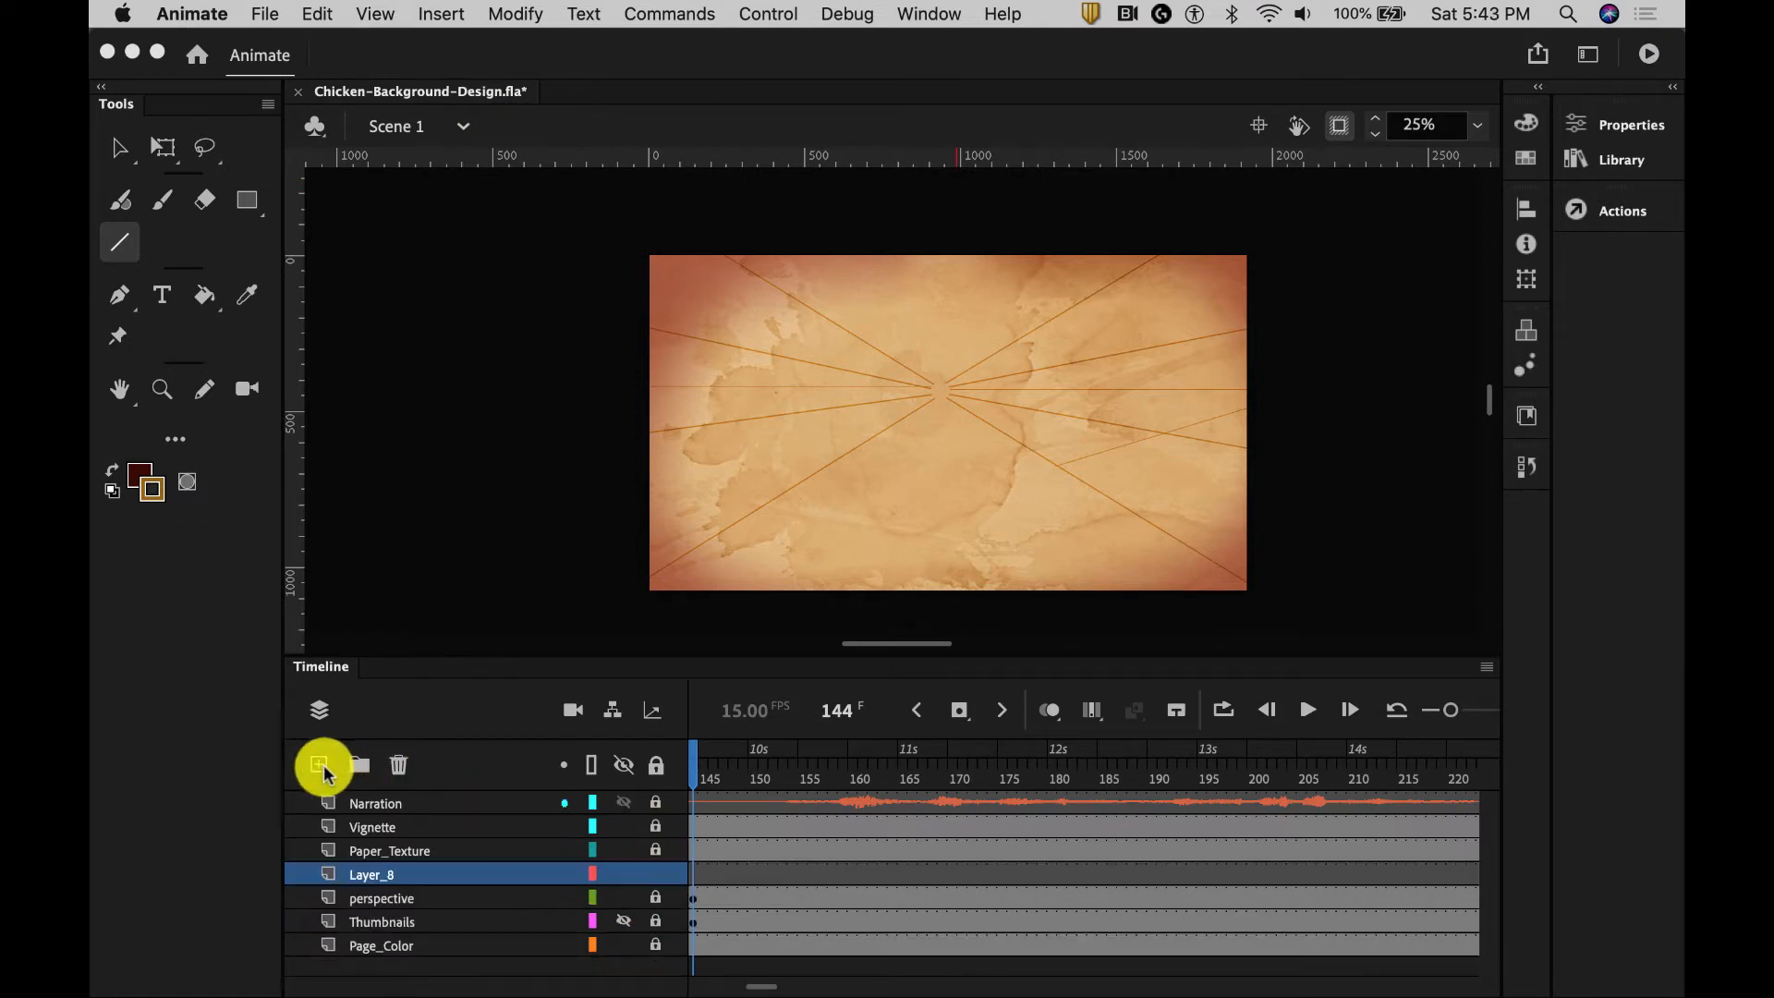
pyautogui.doubleClick(367, 872)
pyautogui.write('Coop')
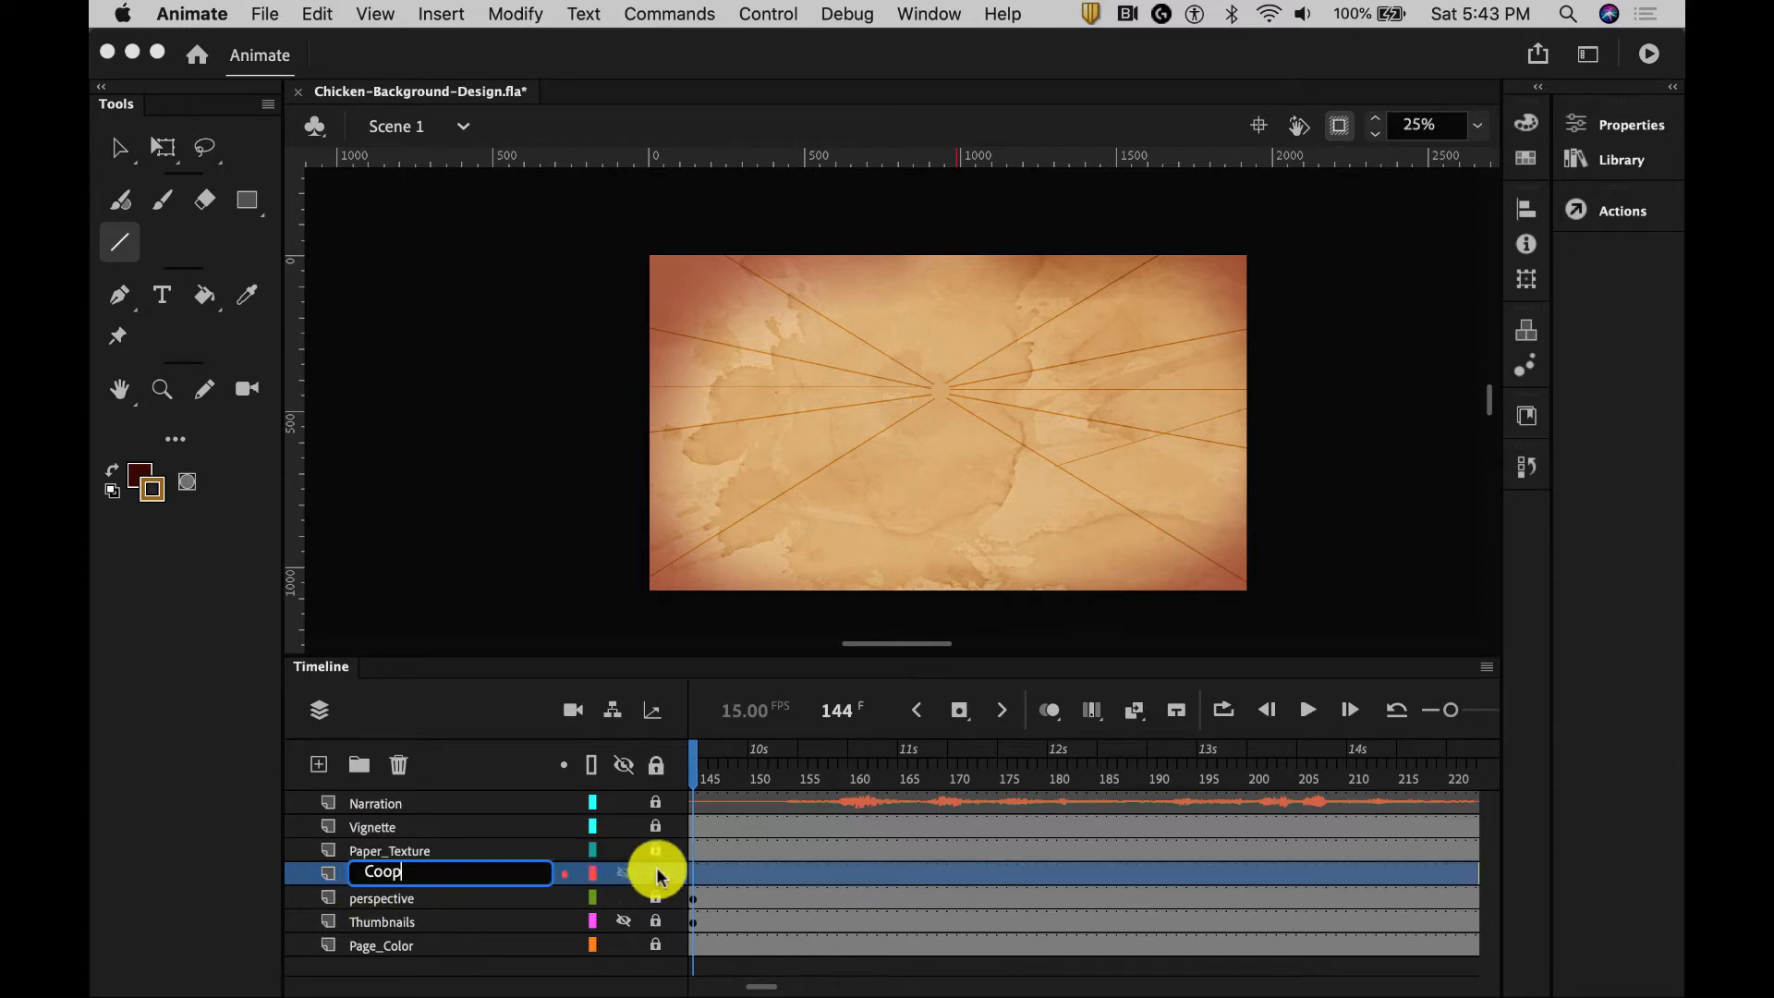
pyautogui.press('Return')
# Insert a keyframe at frame 144 on the Coop layer
pyautogui.hscroll(-5, 776, 970)
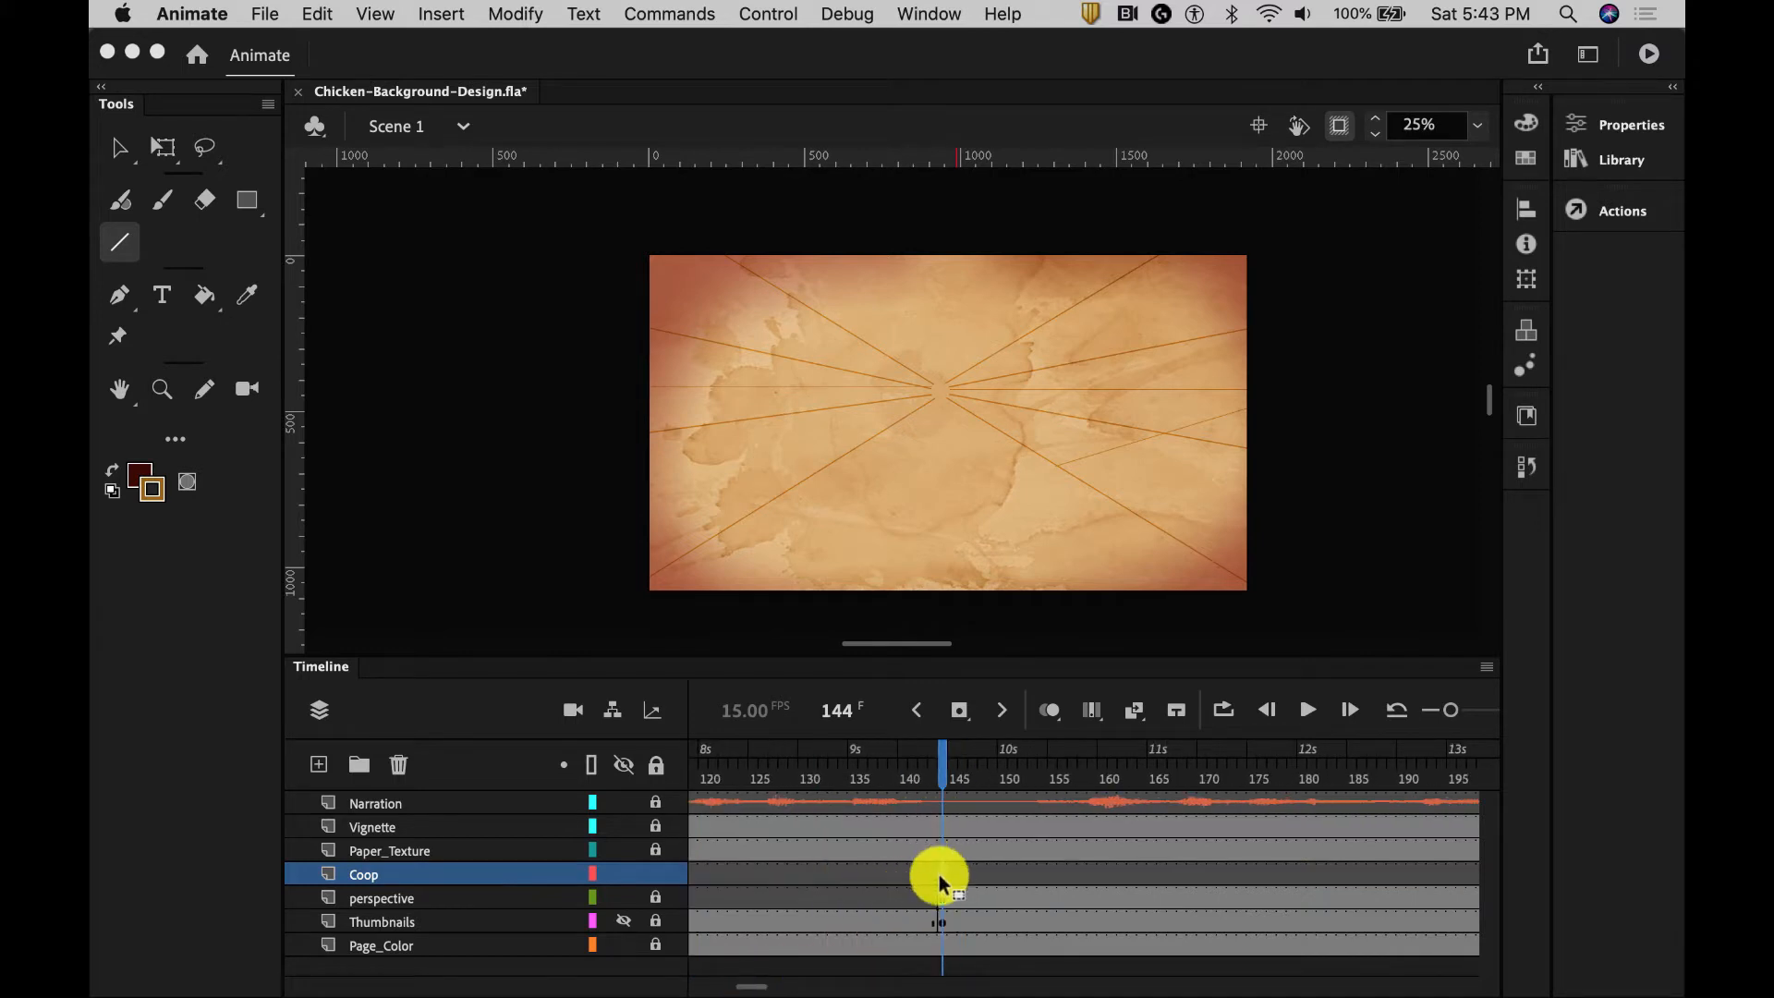
pyautogui.rightClick(938, 873)
pyautogui.click(1044, 483)
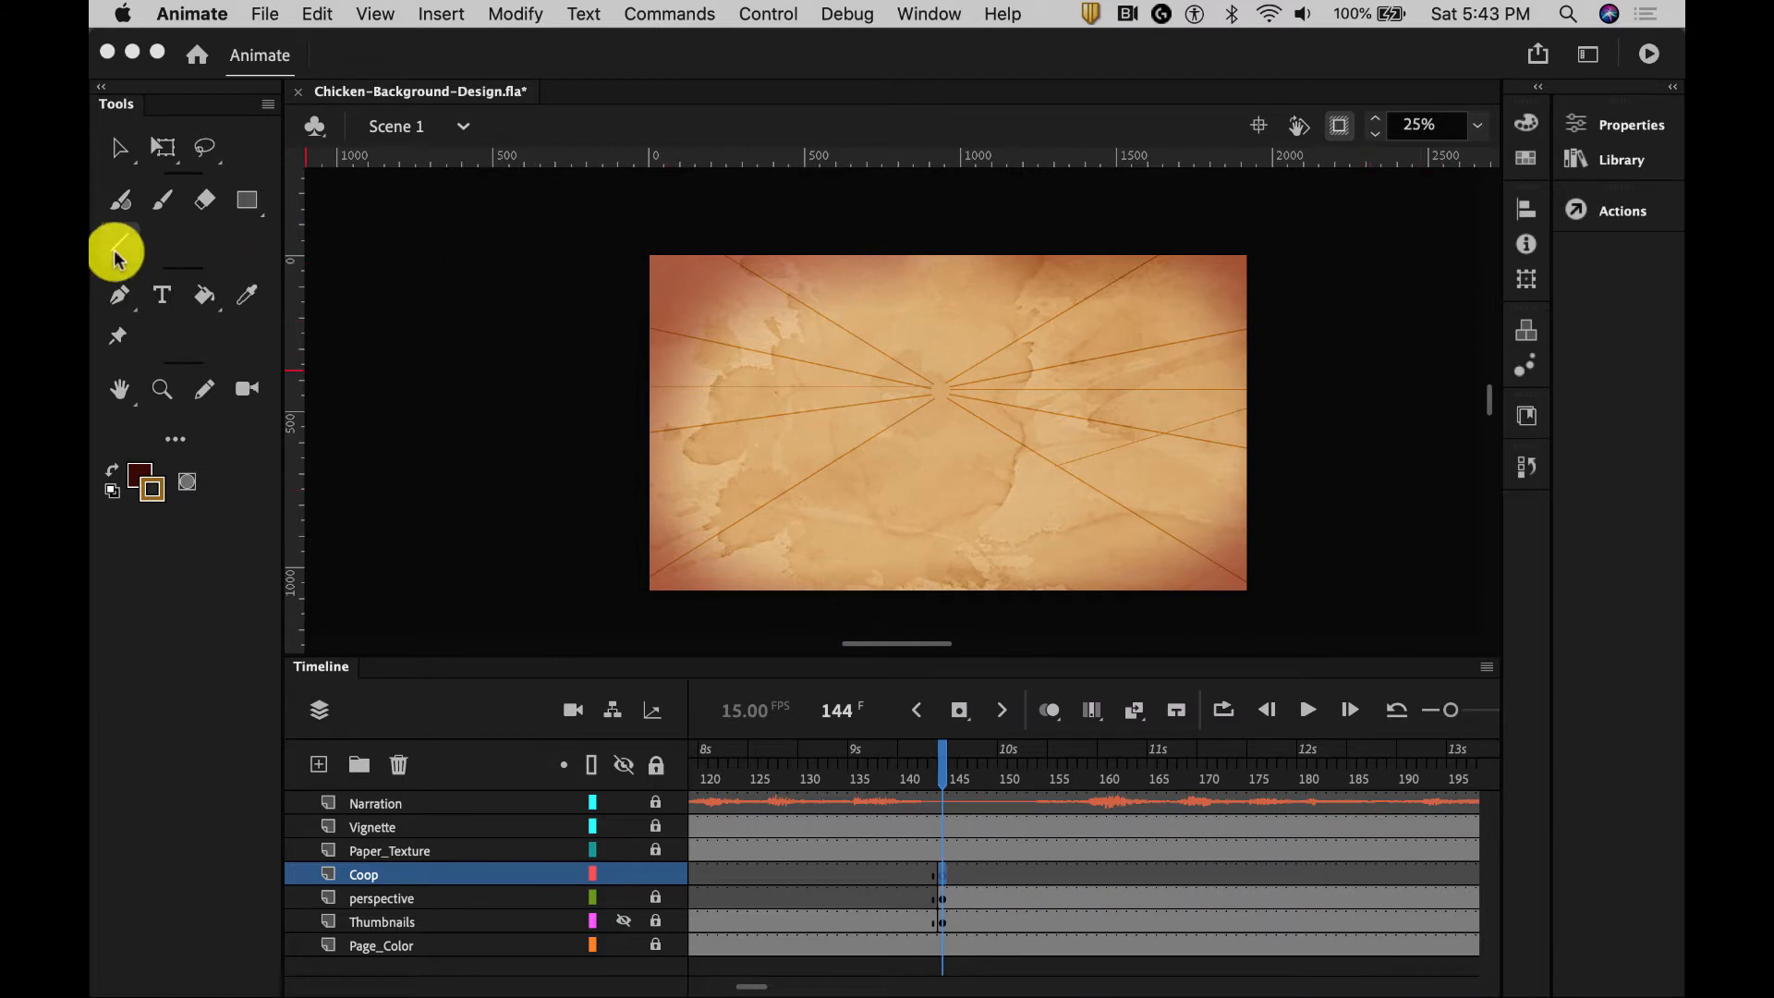
# Draw the coop's walls, gabled front and roof ridge with black lines of stroke size 2, following the perspective guides
pyautogui.click(1605, 126)
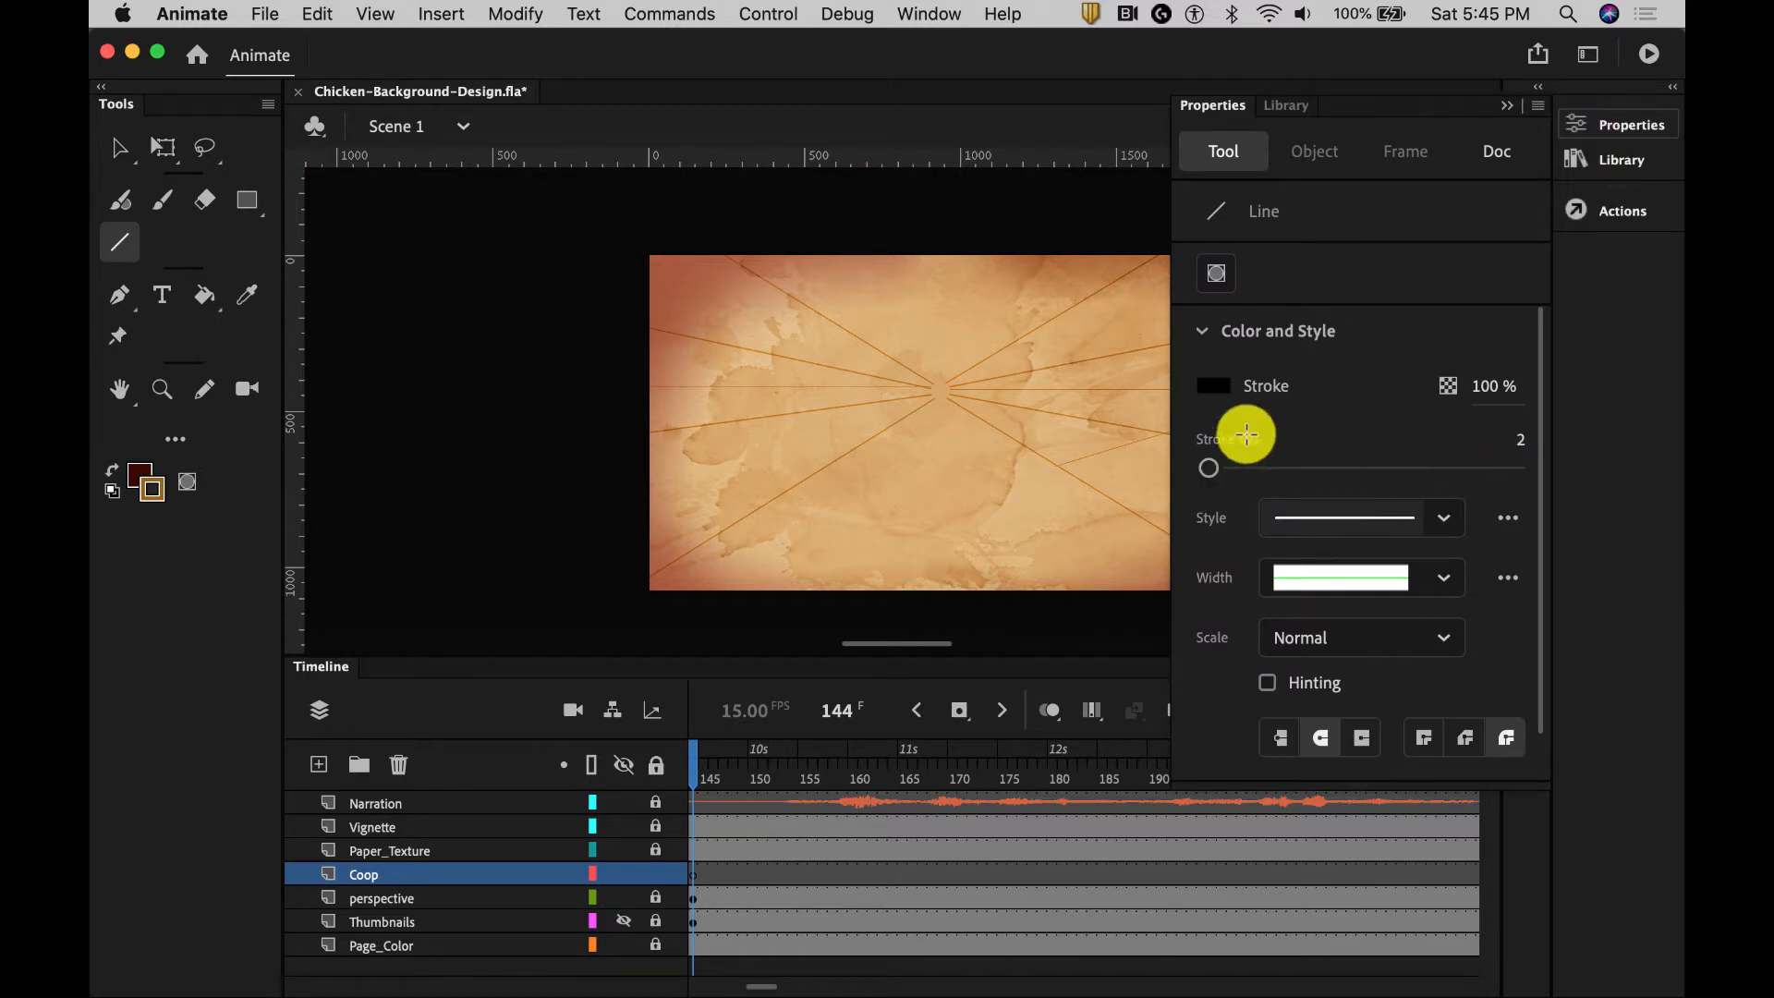
pyautogui.click(1503, 108)
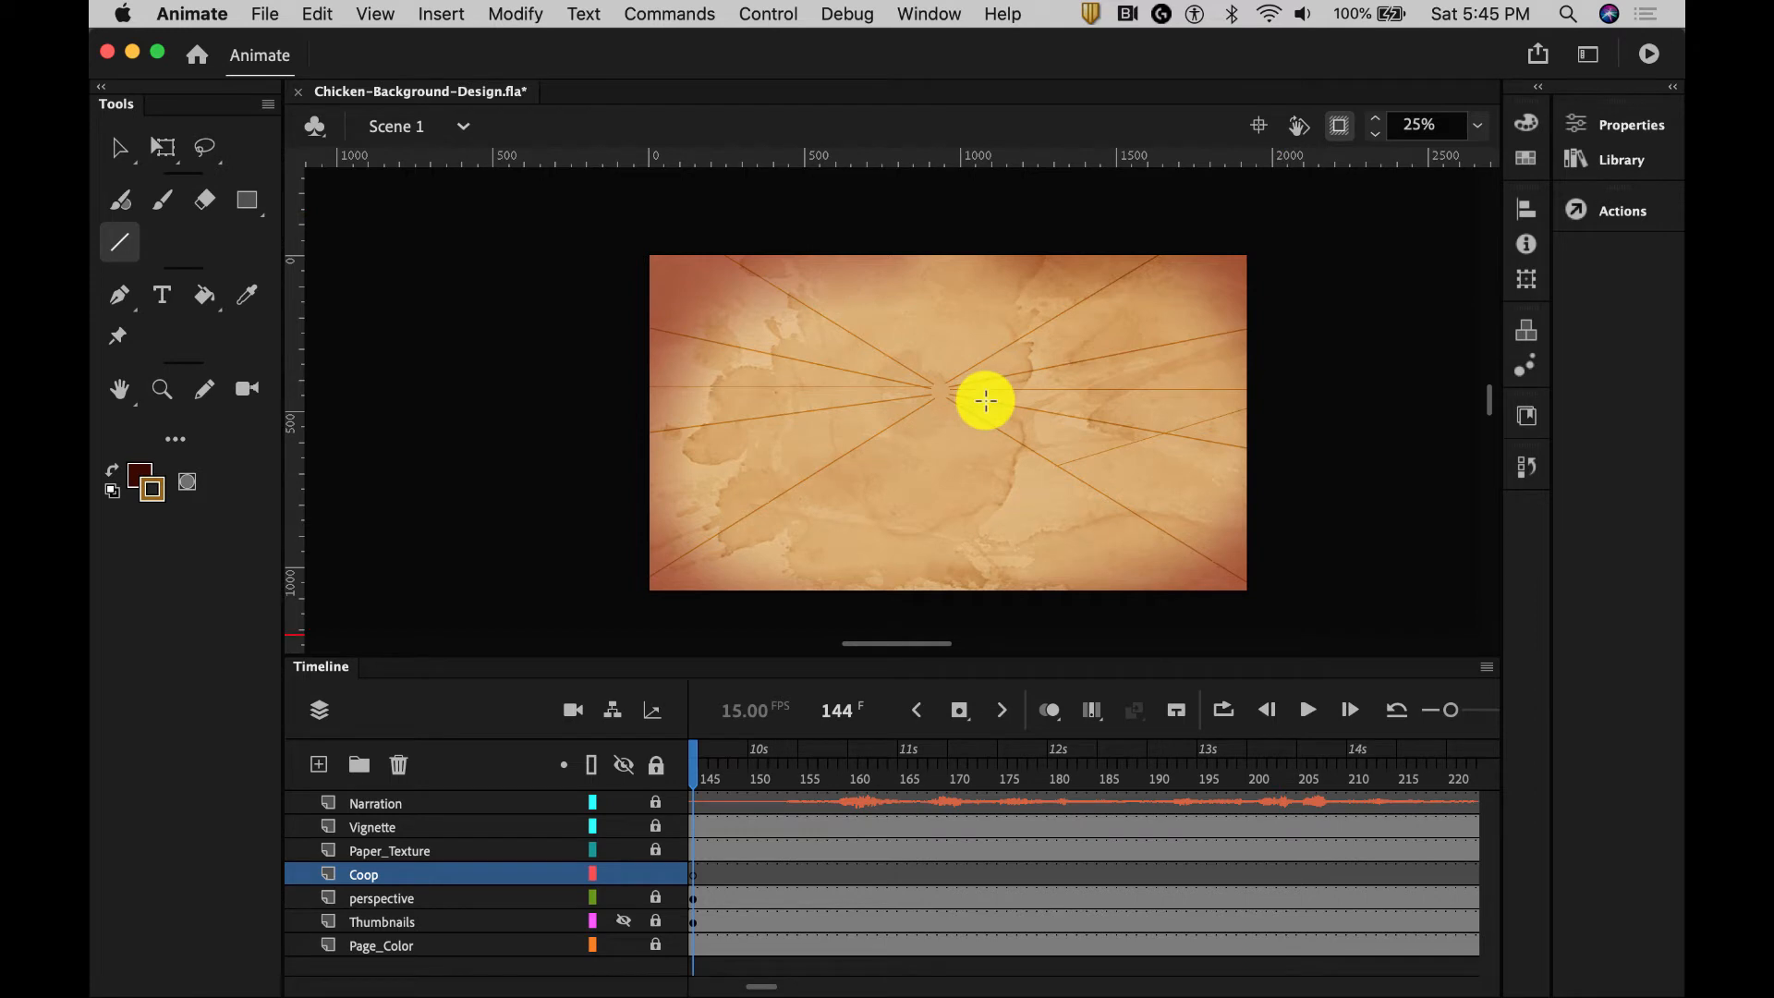
pyautogui.moveTo(987, 402)
pyautogui.mouseDown()
pyautogui.moveTo(987, 427)
pyautogui.moveTo(1120, 427)
pyautogui.moveTo(1113, 498)
pyautogui.moveTo(986, 425)
pyautogui.mouseUp()
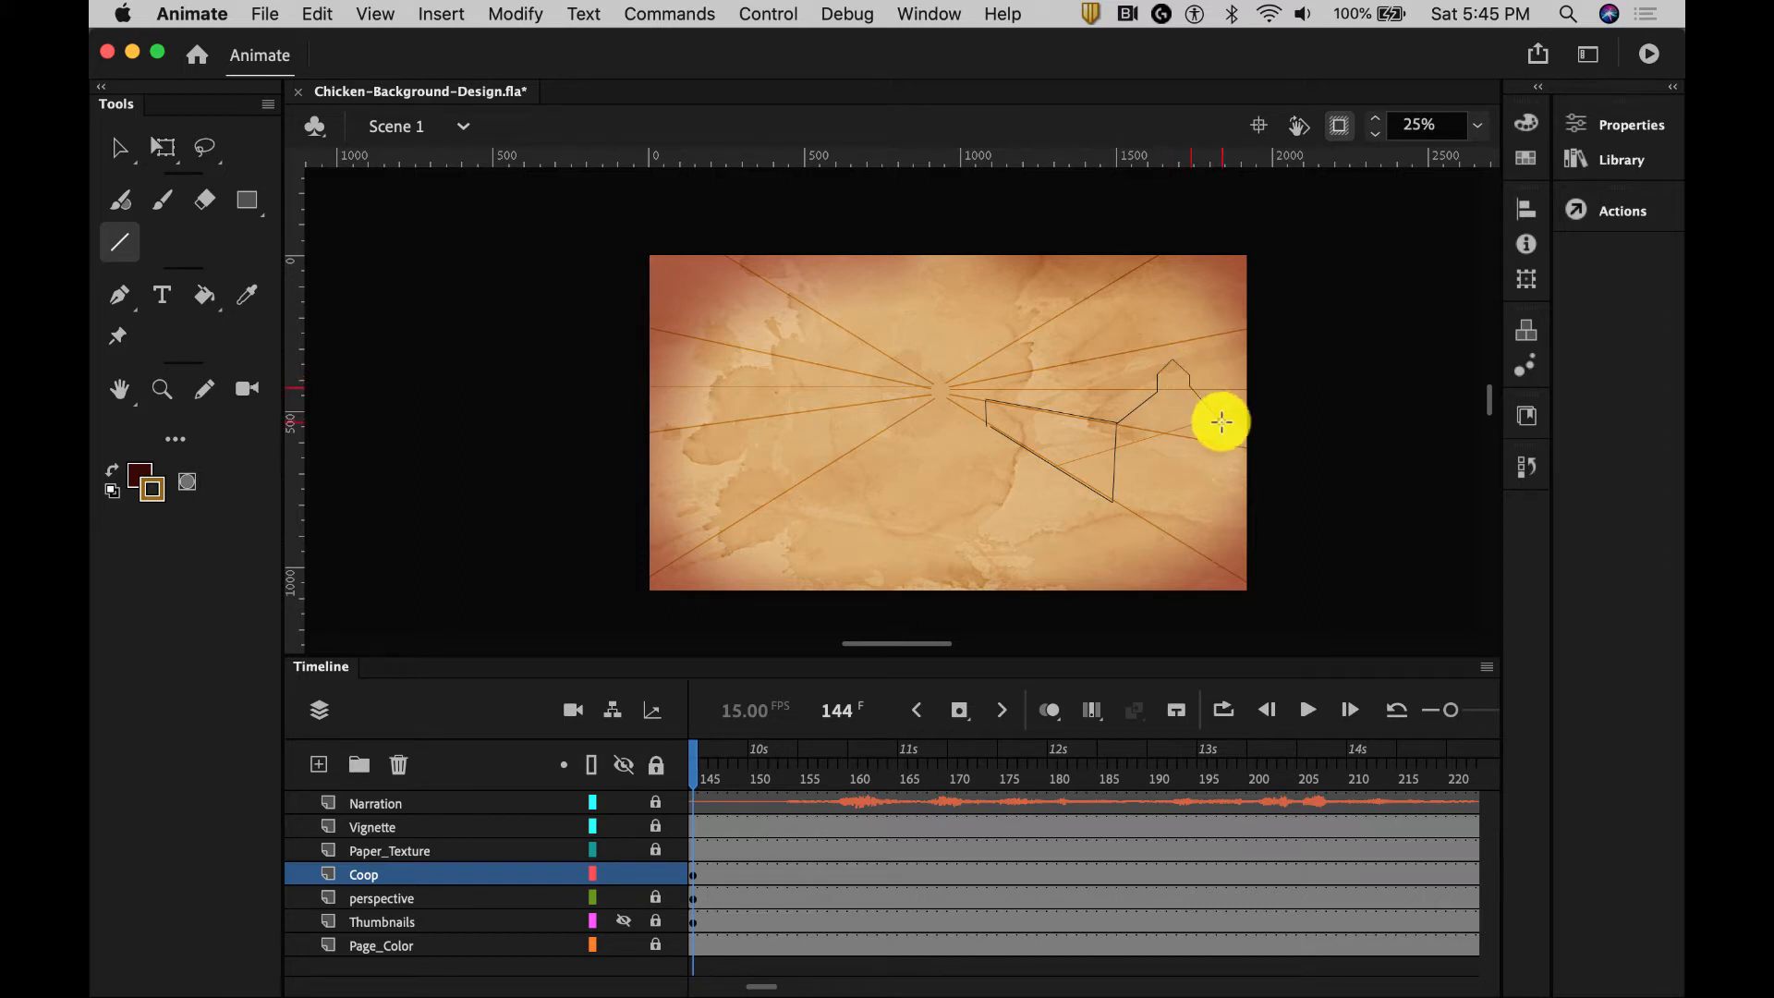
pyautogui.moveTo(1226, 432)
pyautogui.mouseDown()
pyautogui.moveTo(1226, 486)
pyautogui.moveTo(1114, 500)
pyautogui.mouseUp()
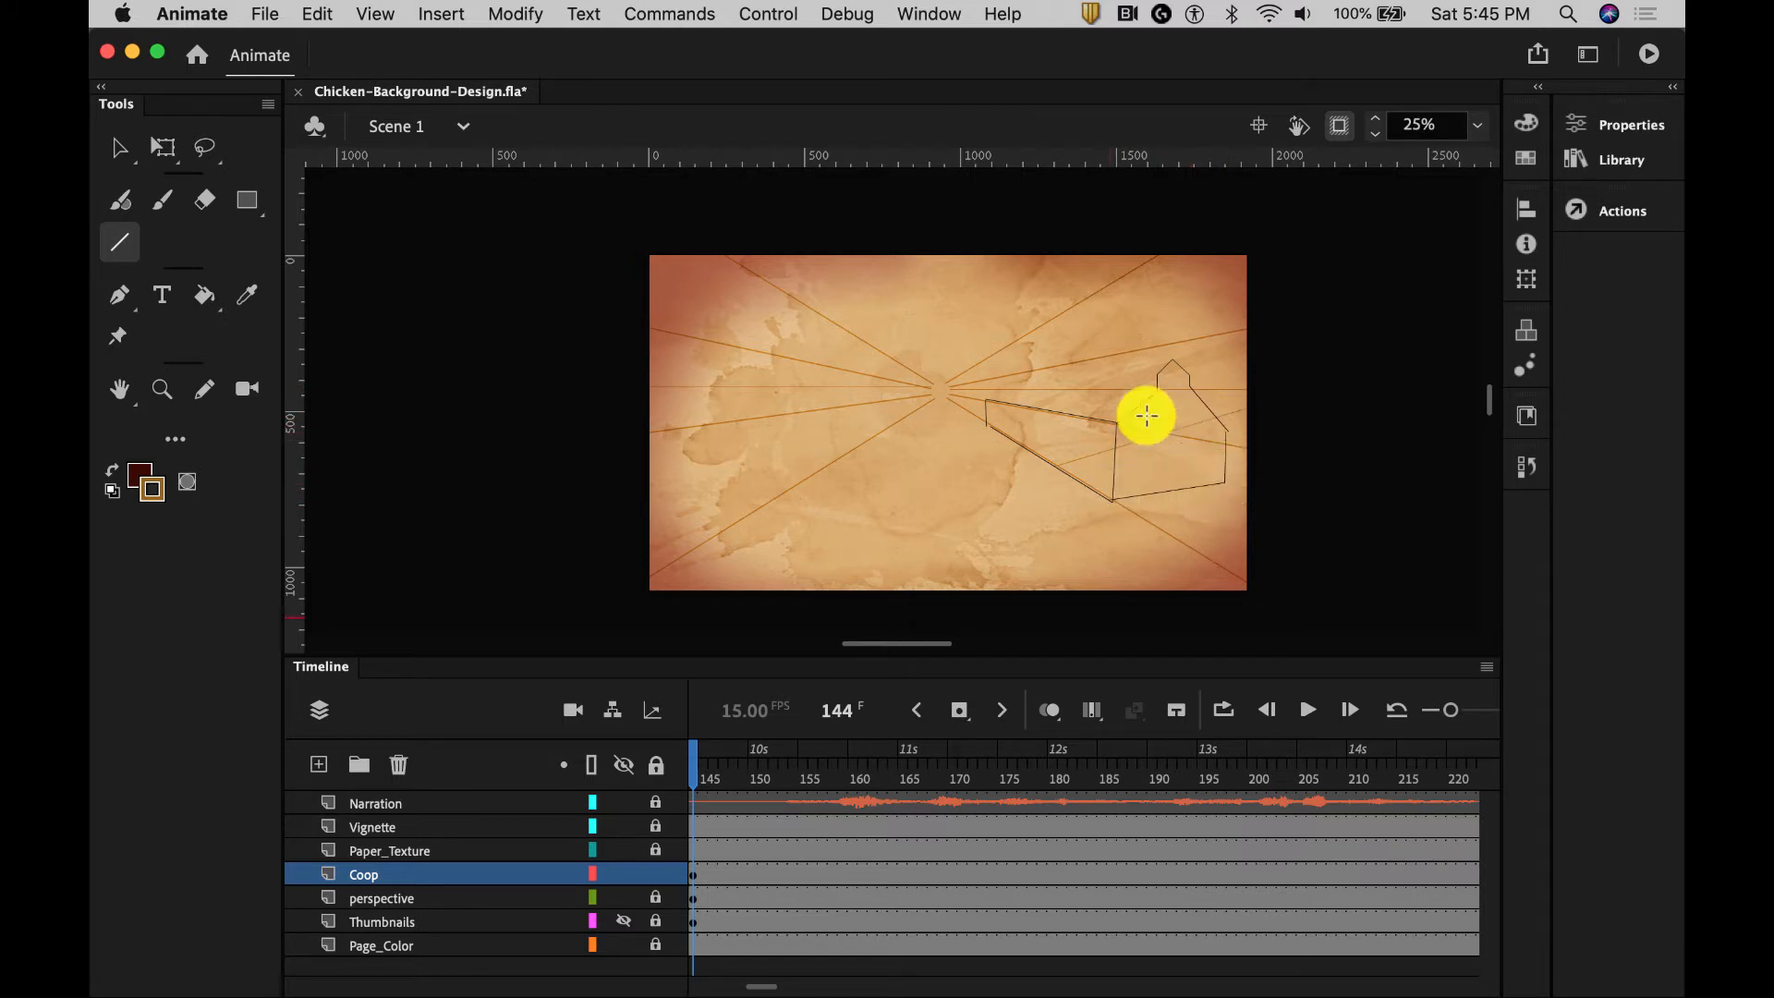
pyautogui.moveTo(1171, 356); pyautogui.dragTo(1026, 386)
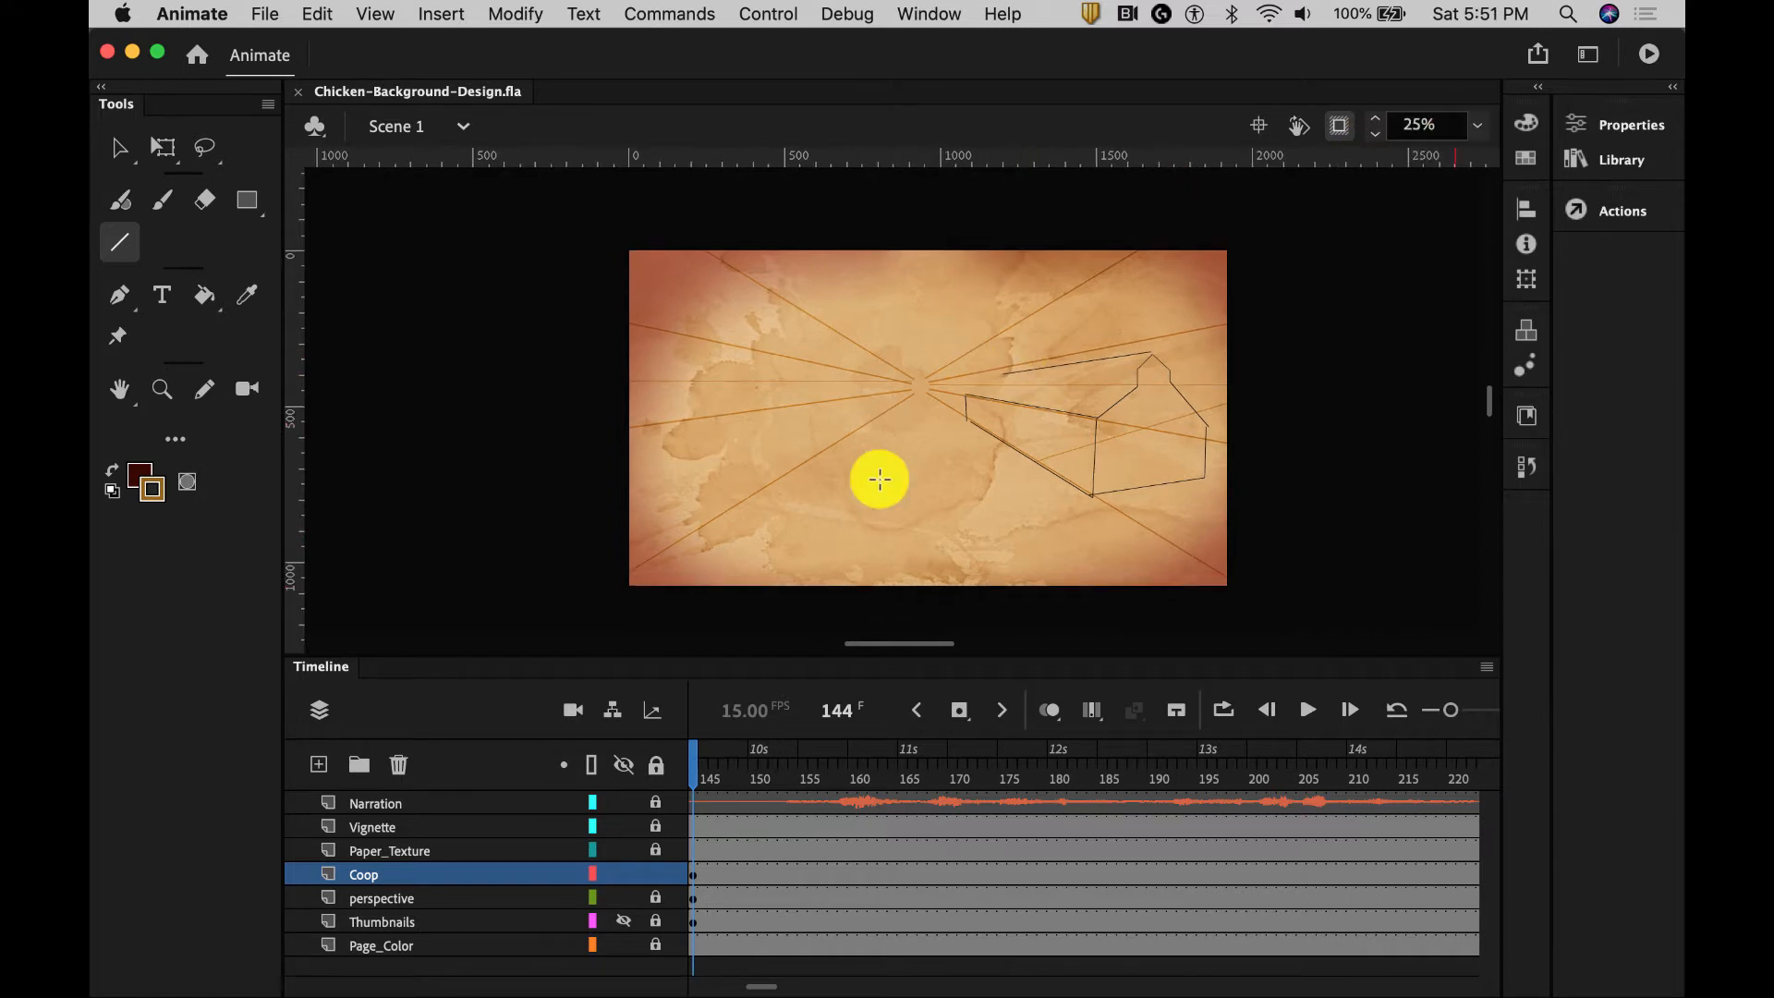
# Enable Snap to Objects with the view enlarged to 50% on the coop drawing
pyautogui.click(162, 389)
pyautogui.click(1161, 385)
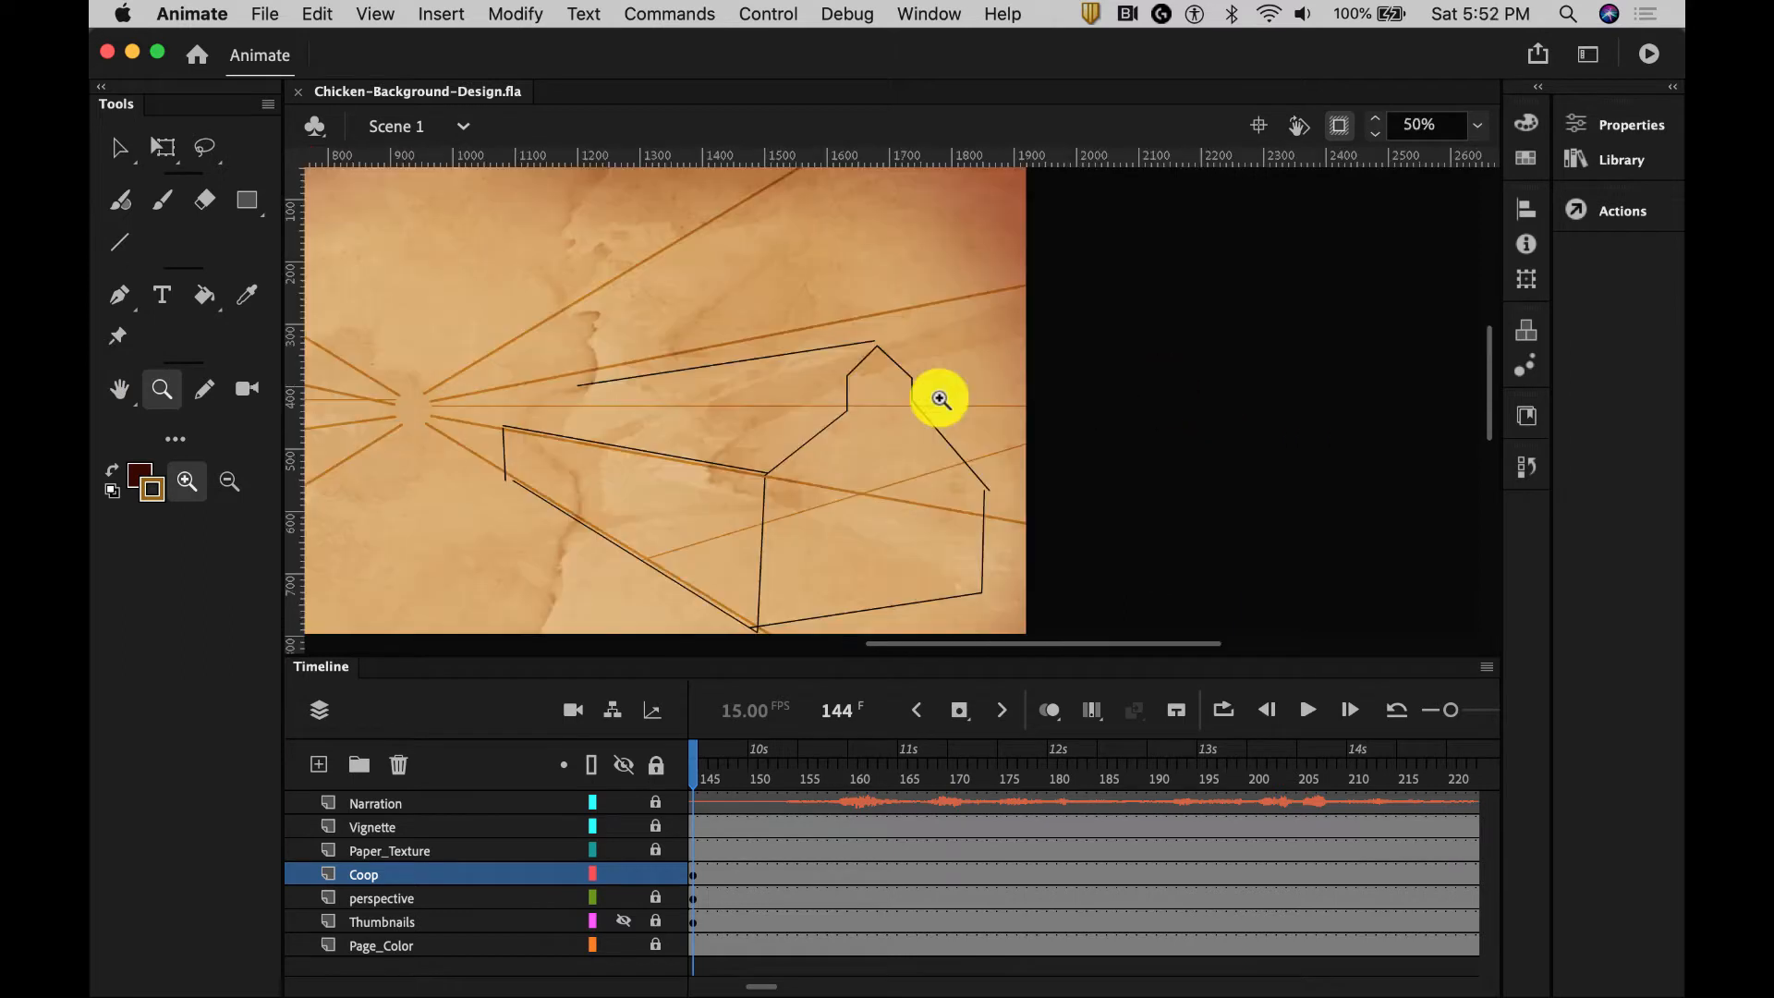
pyautogui.click(374, 15)
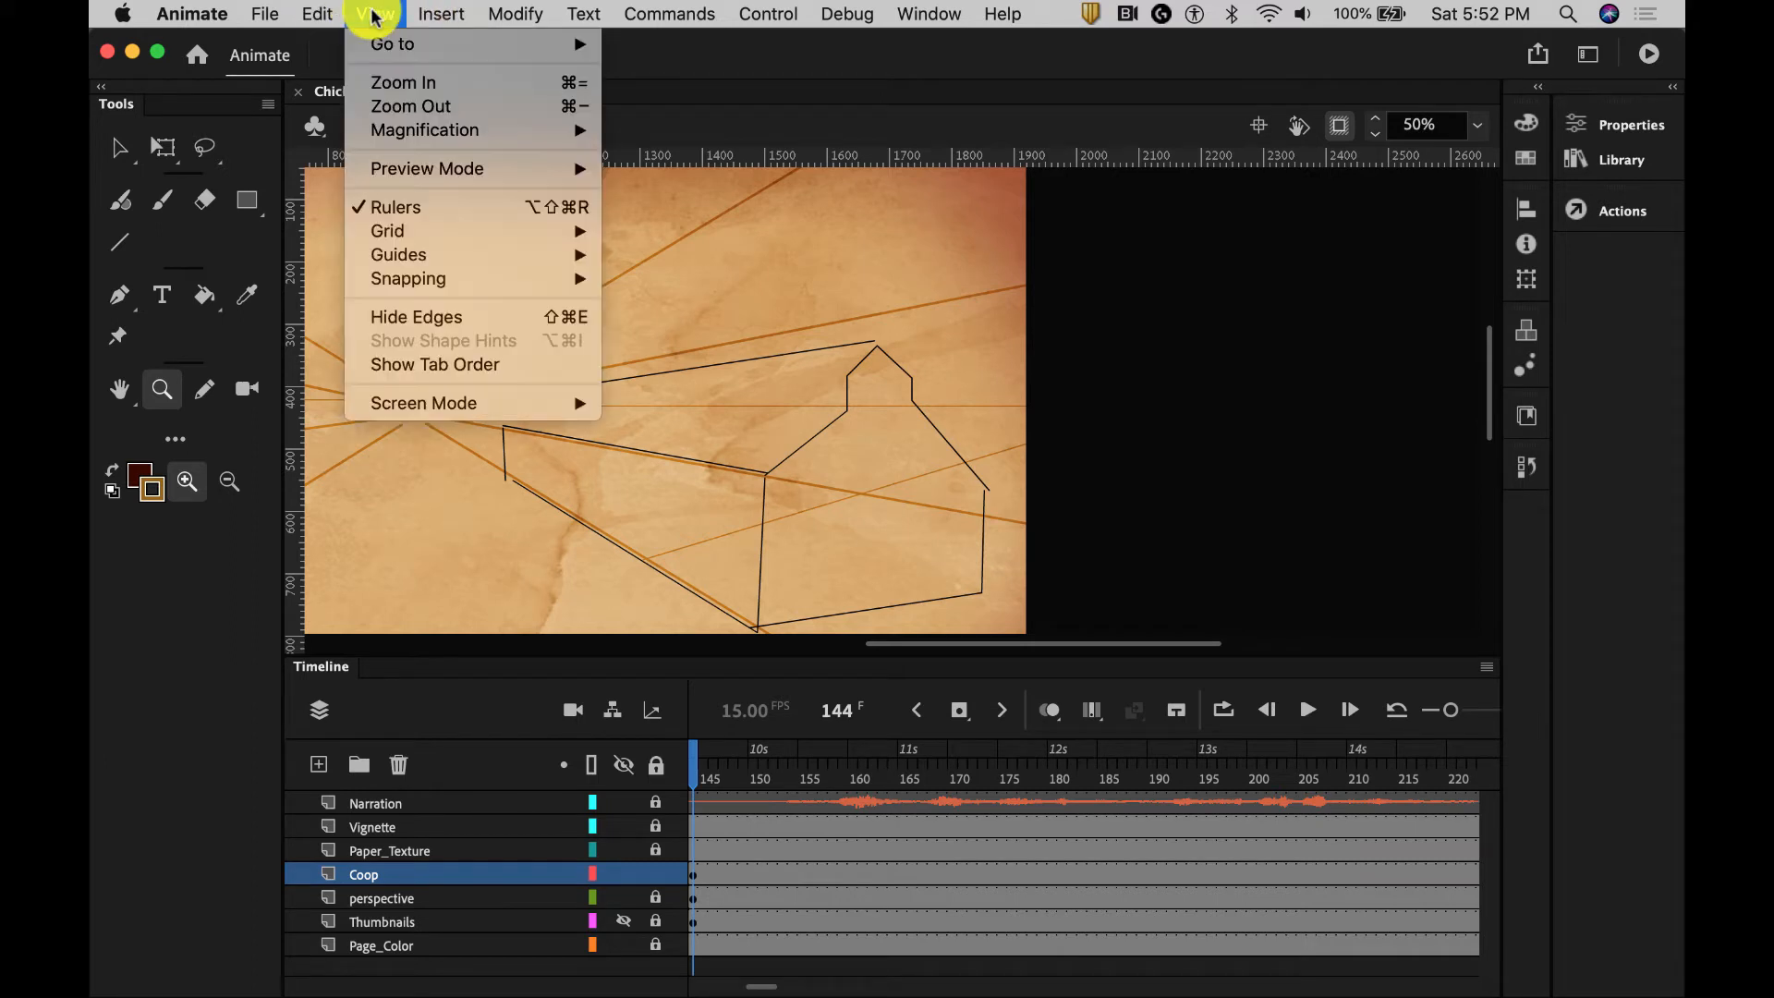
pyautogui.moveTo(416, 277)
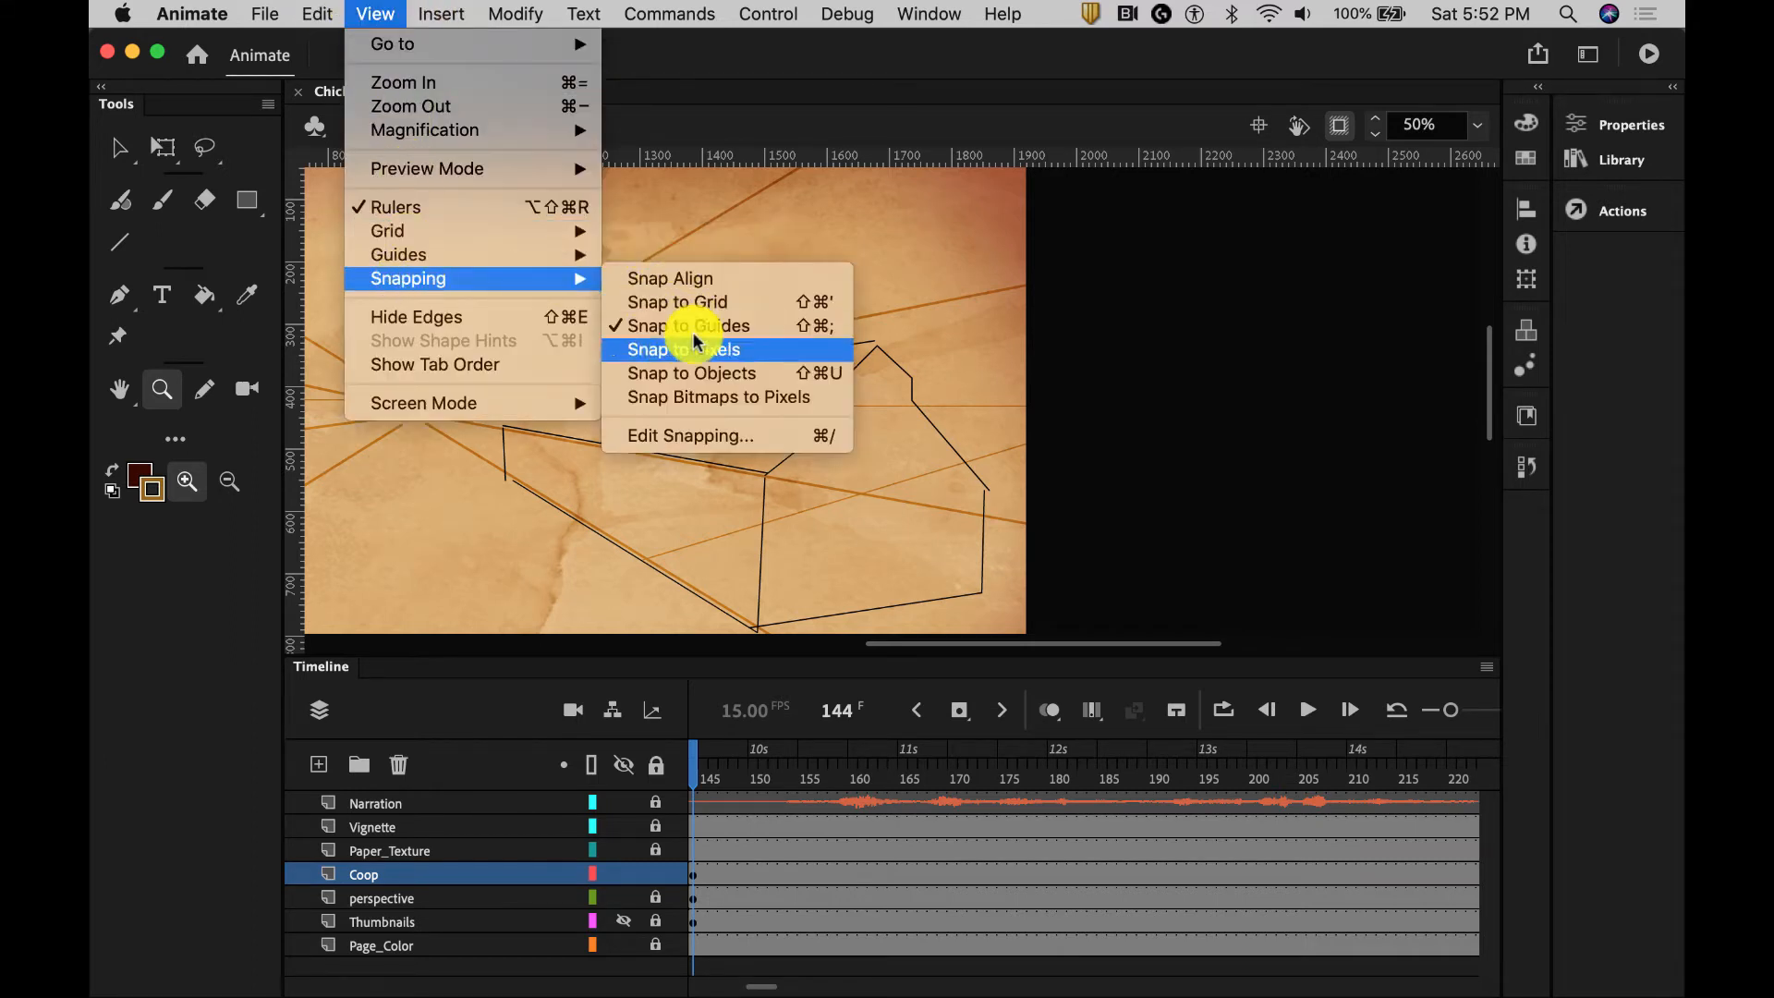
pyautogui.click(693, 374)
# Snap the loose line ends together at the coop's roof peak, wall corners and far end to close its outline
pyautogui.click(117, 151)
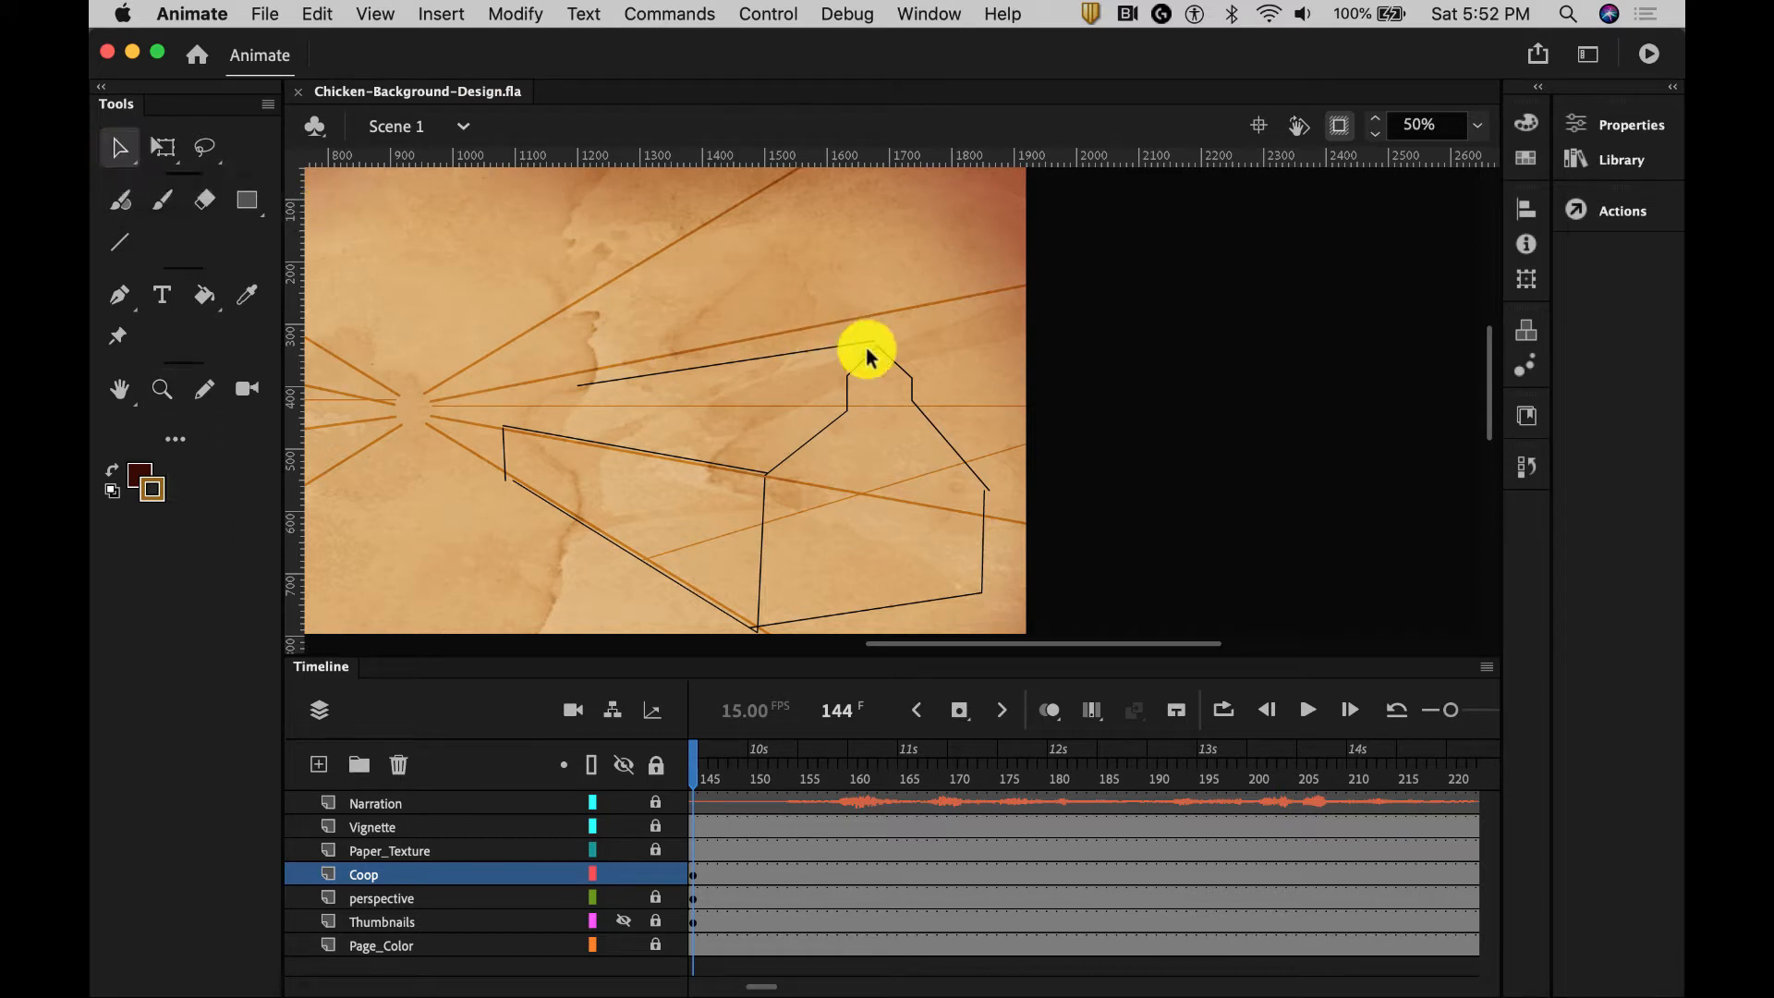
pyautogui.moveTo(871, 341); pyautogui.dragTo(874, 346)
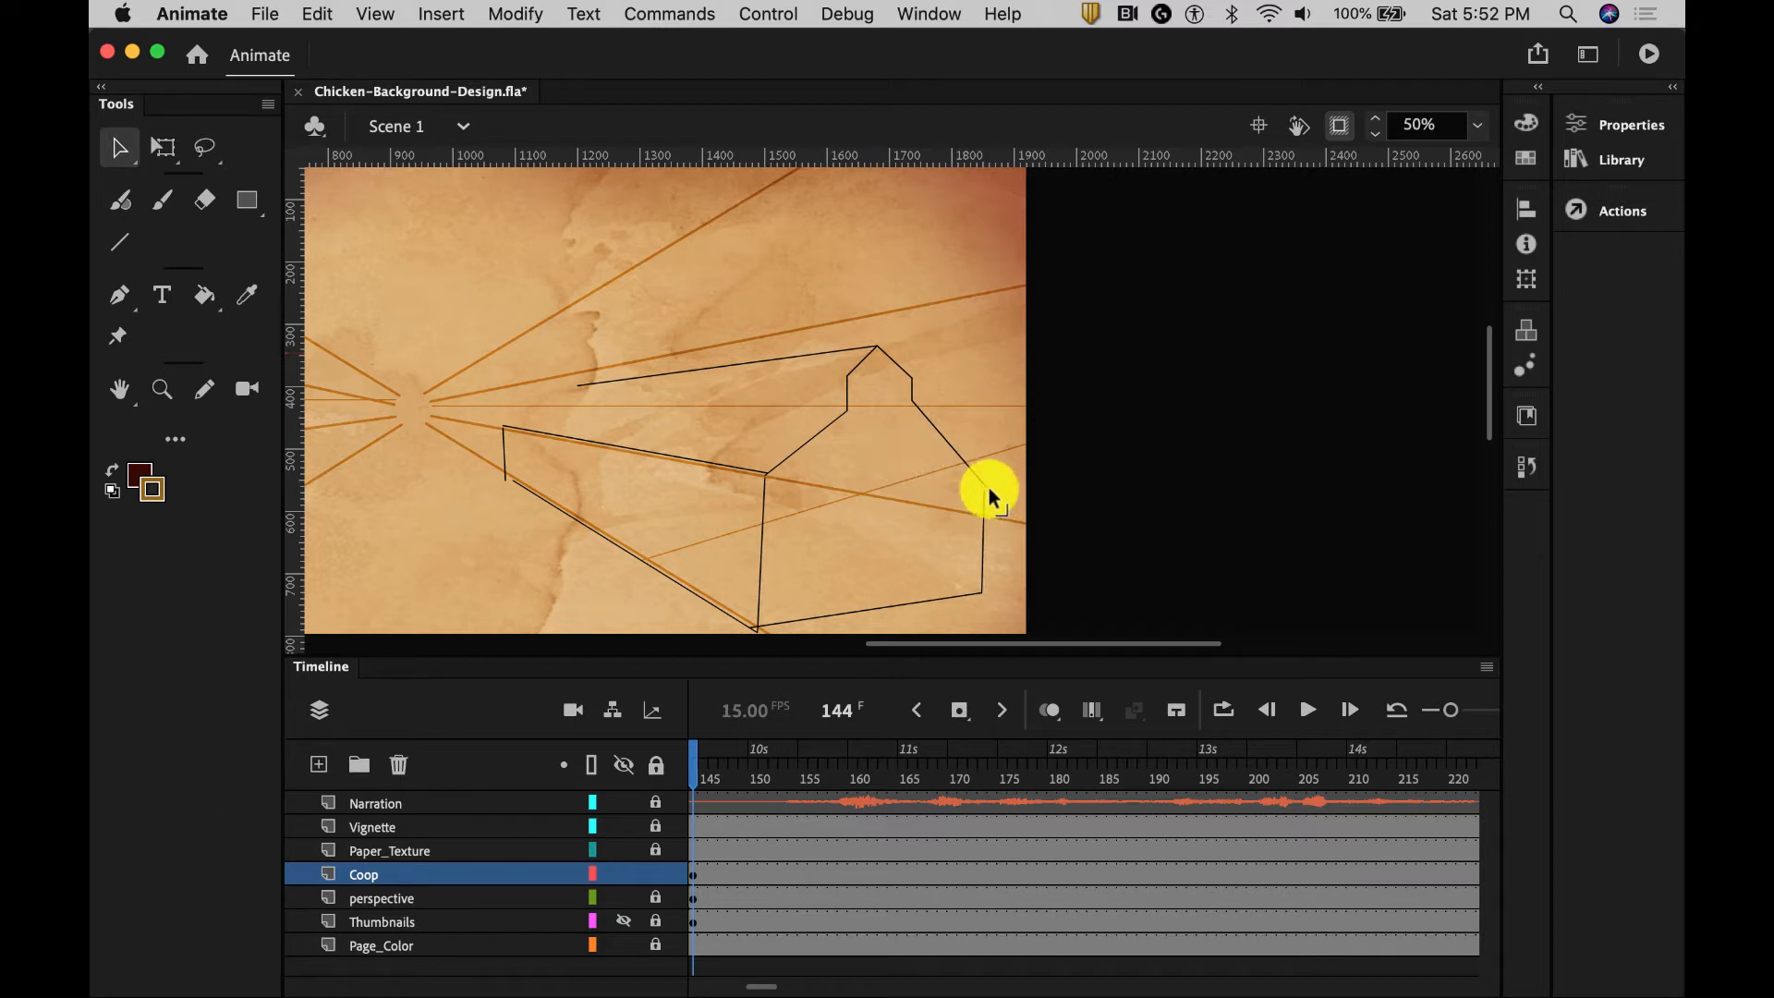
pyautogui.click(766, 469)
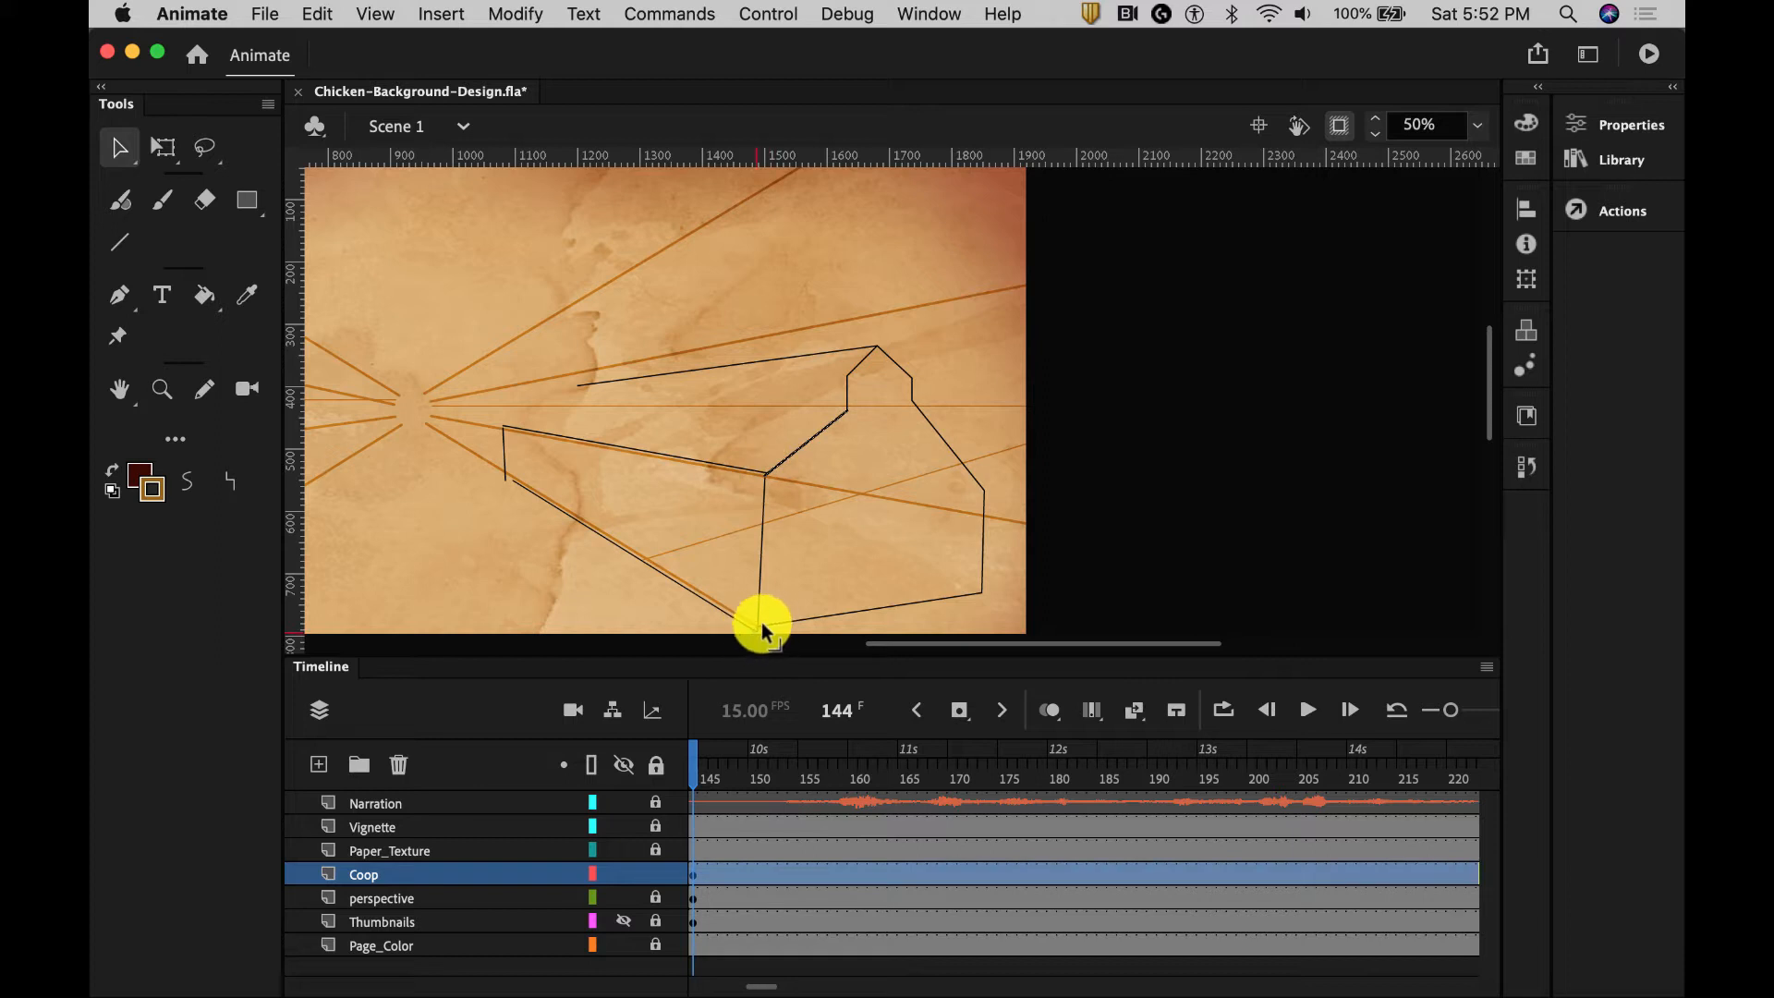
pyautogui.moveTo(758, 620); pyautogui.dragTo(758, 632)
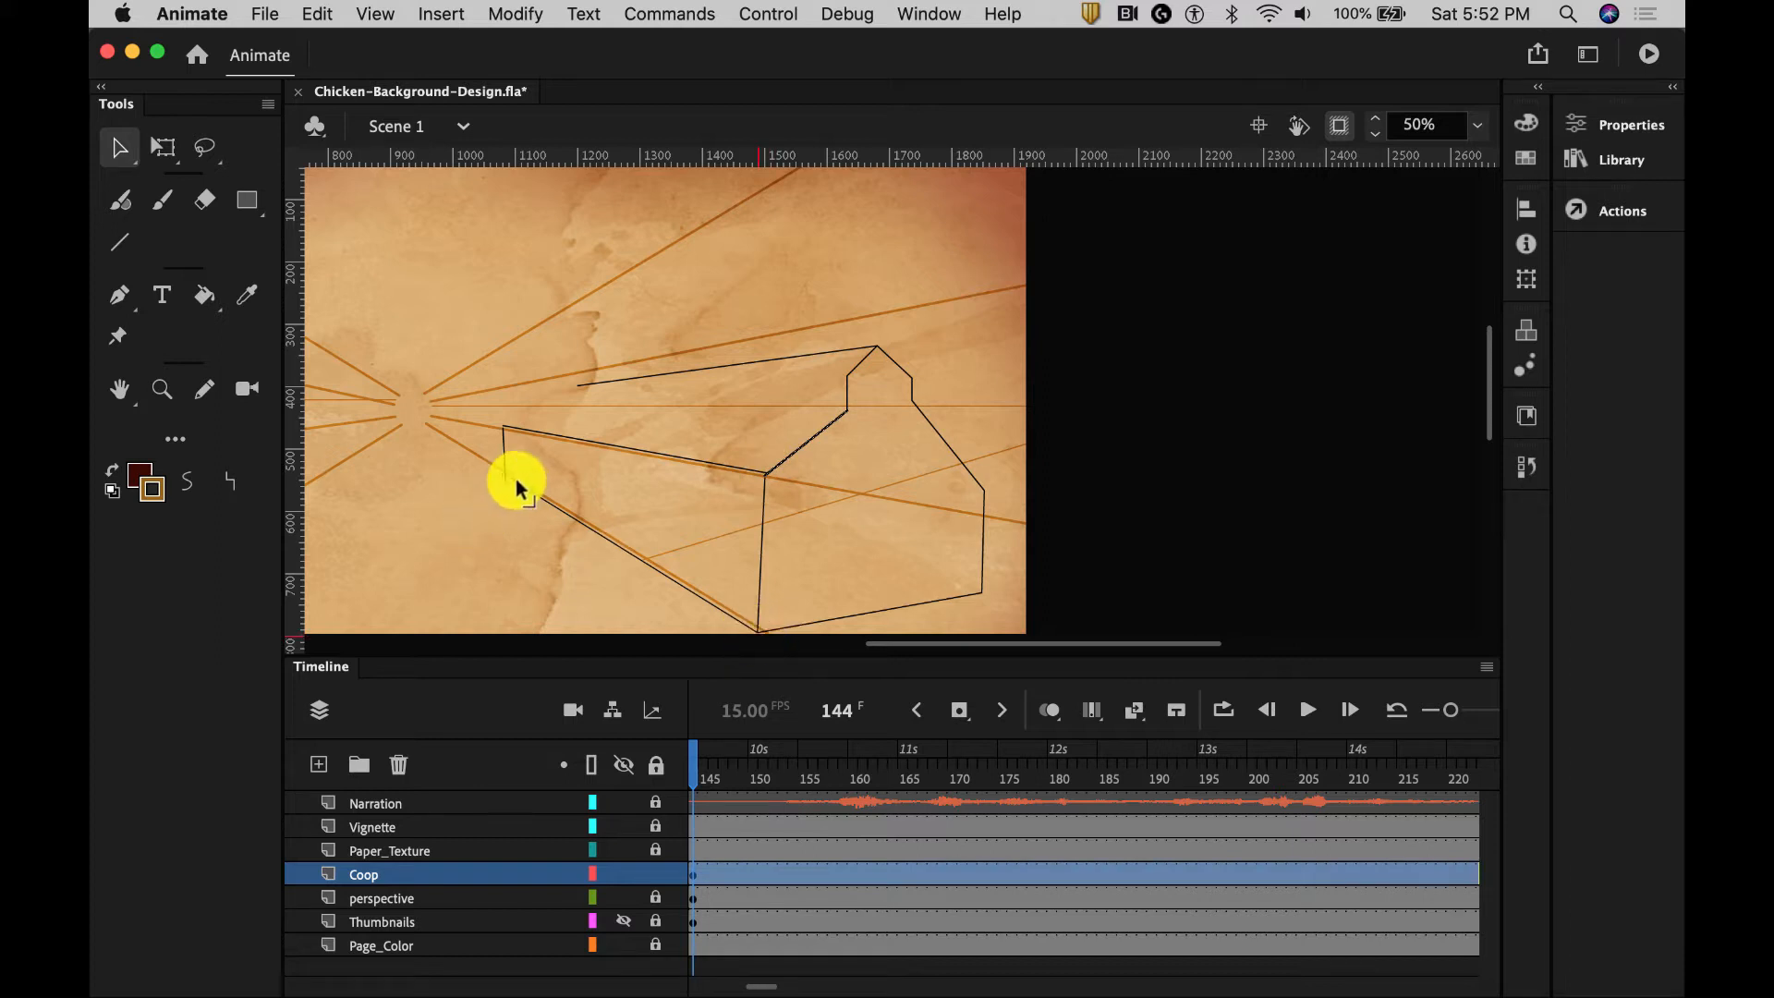
pyautogui.moveTo(508, 478); pyautogui.dragTo(502, 484)
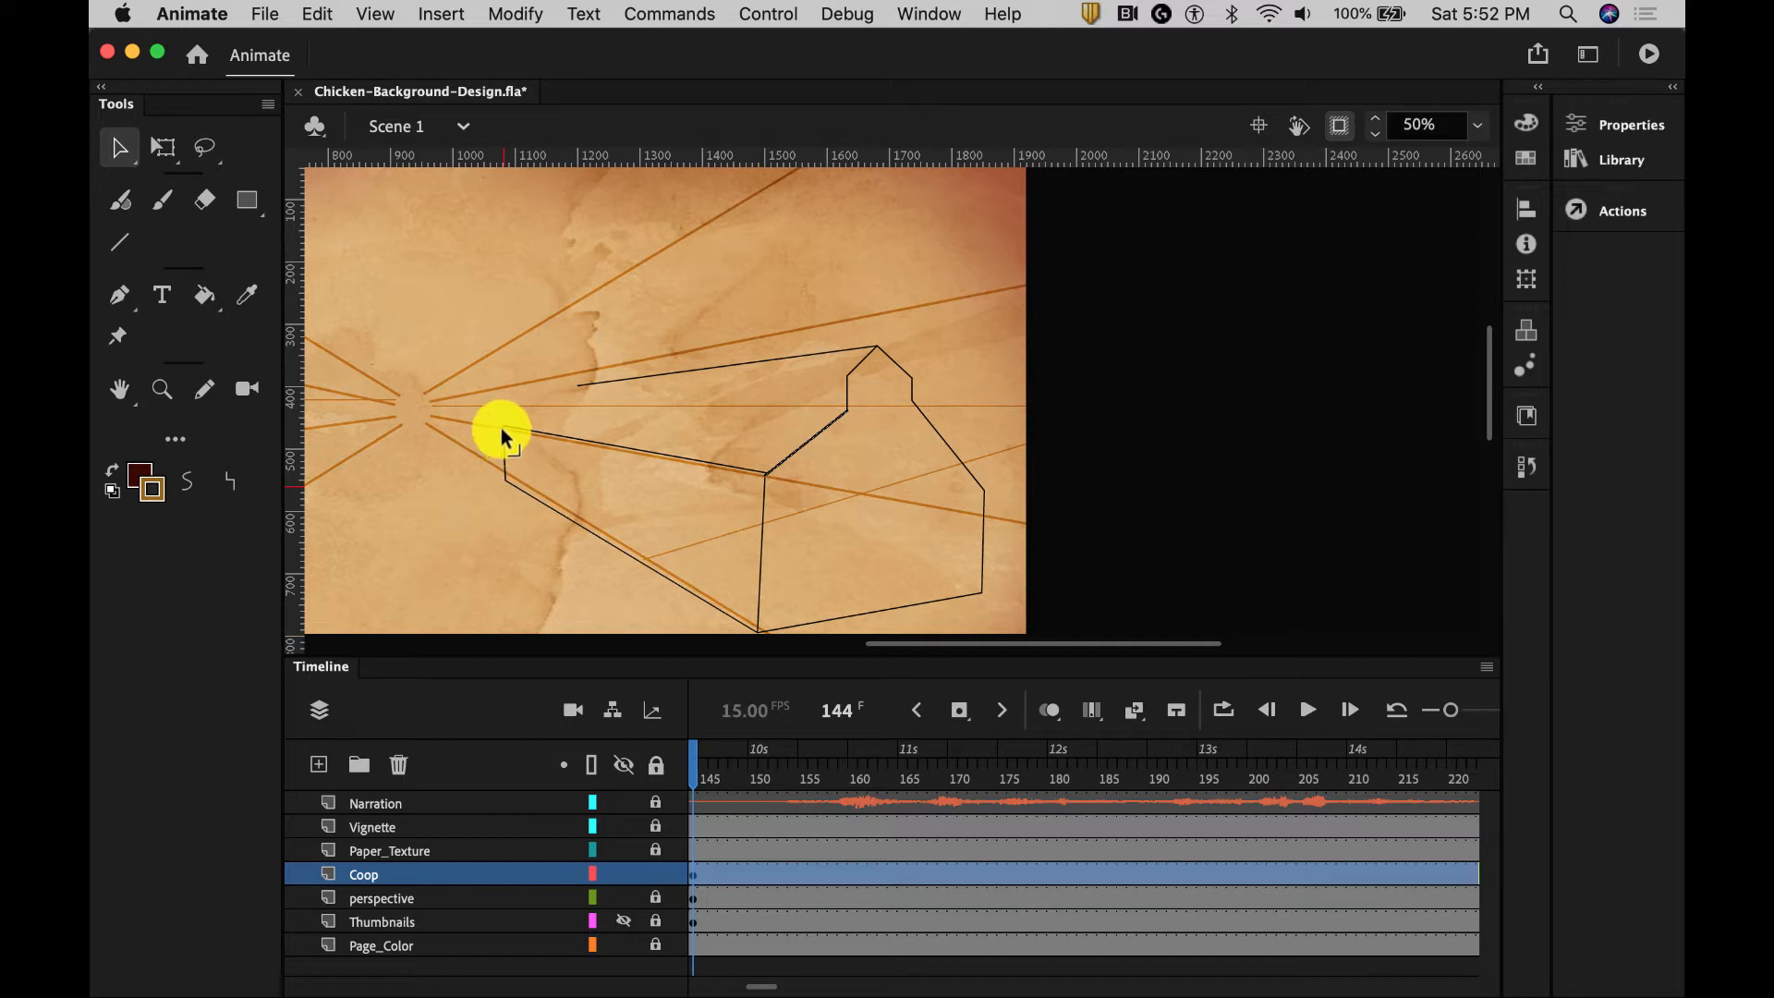
pyautogui.moveTo(501, 422); pyautogui.dragTo(503, 425)
pyautogui.scroll(-1, 1201, 328)
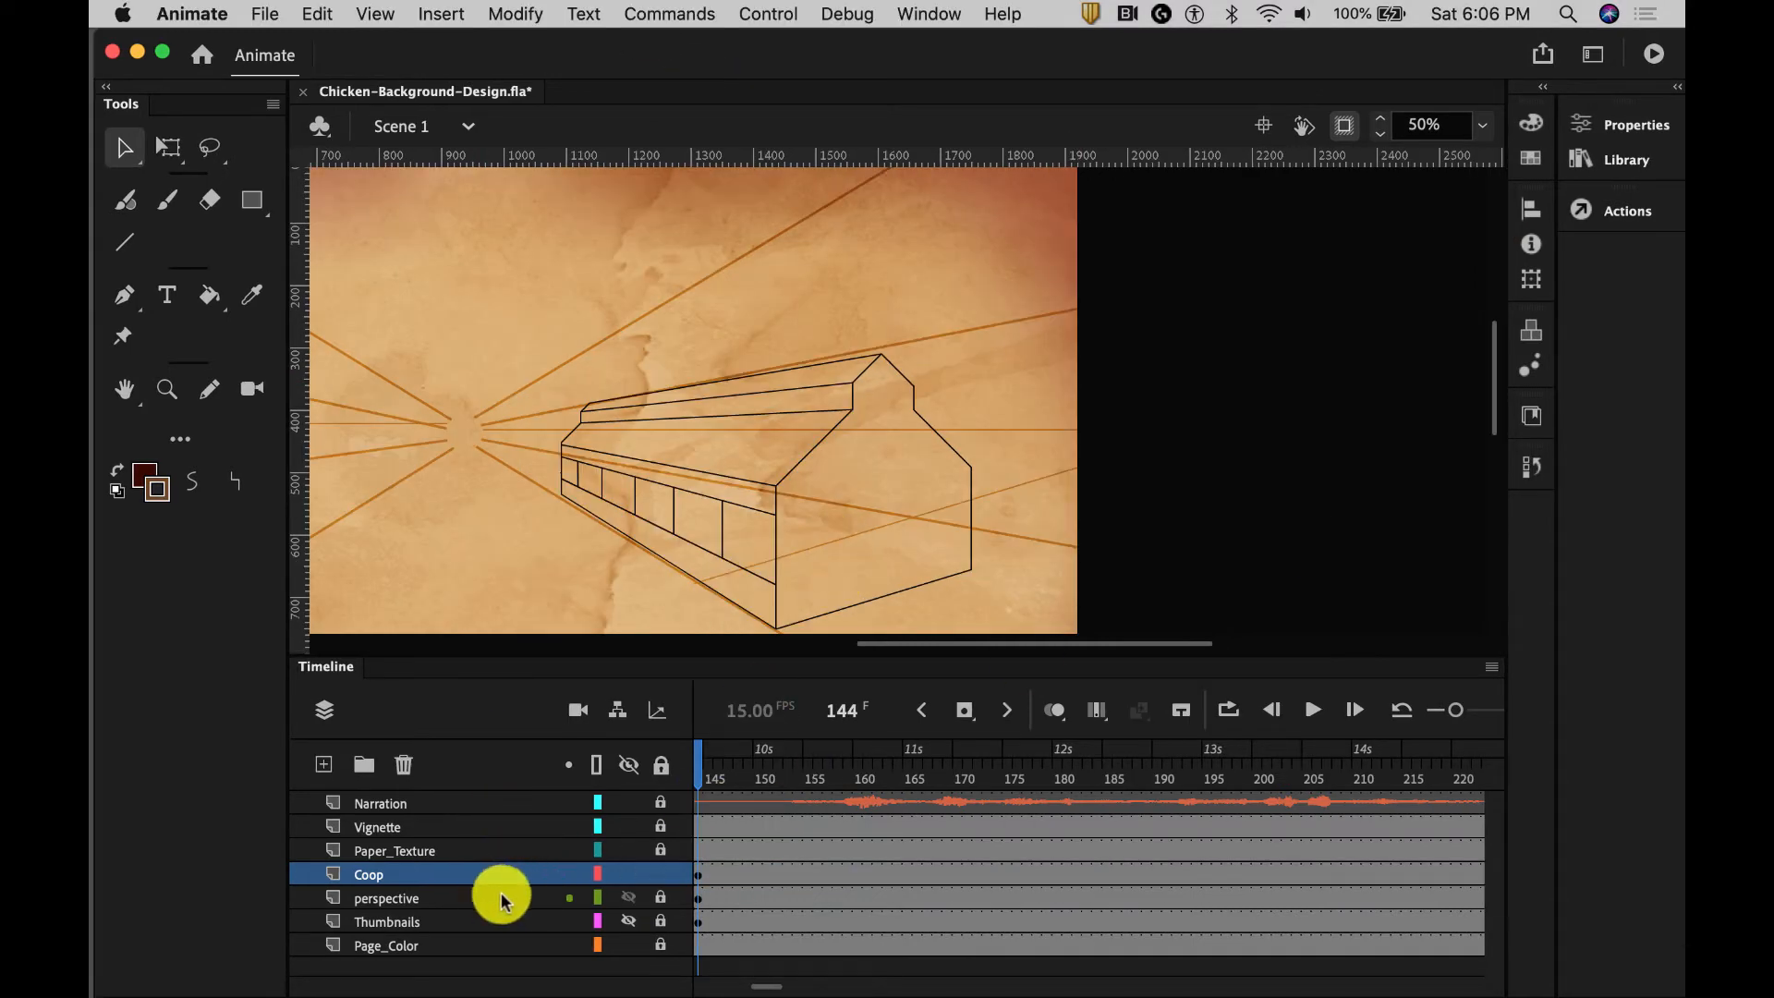
# Hide the perspective layer and set the stroke color of the whole coop drawing to #6b4528
pyautogui.click(628, 897)
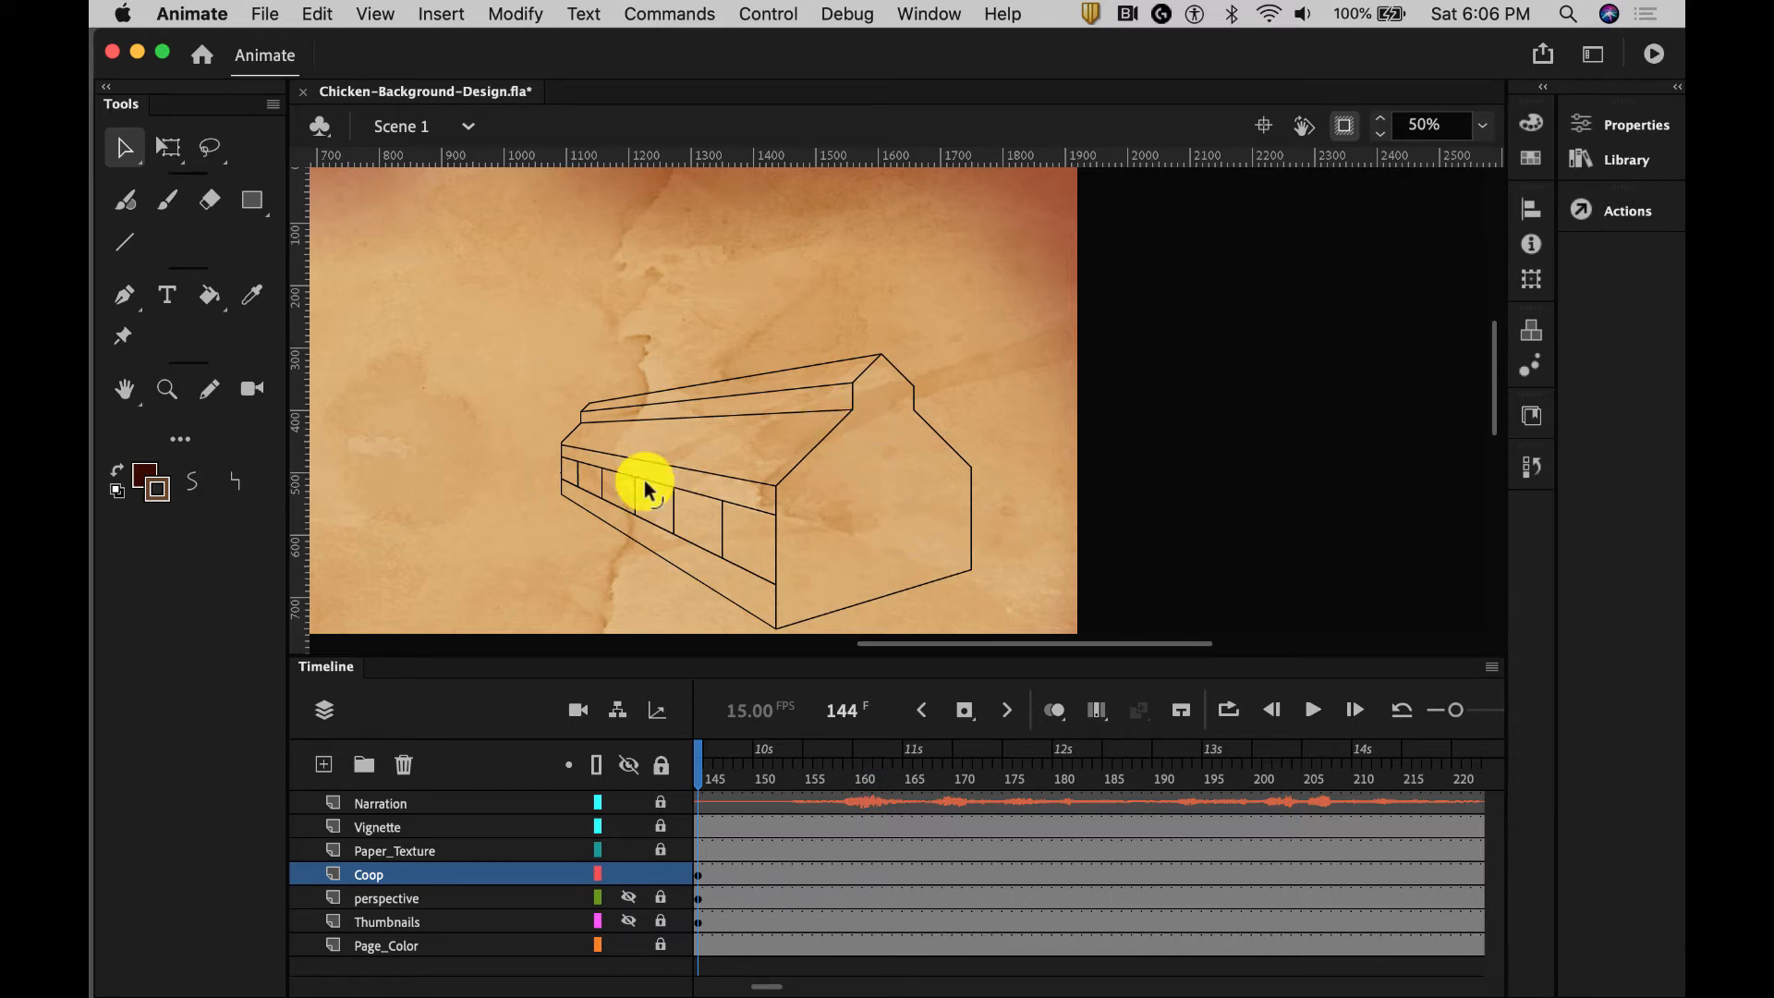
pyautogui.moveTo(807, 483); pyautogui.dragTo(752, 369)
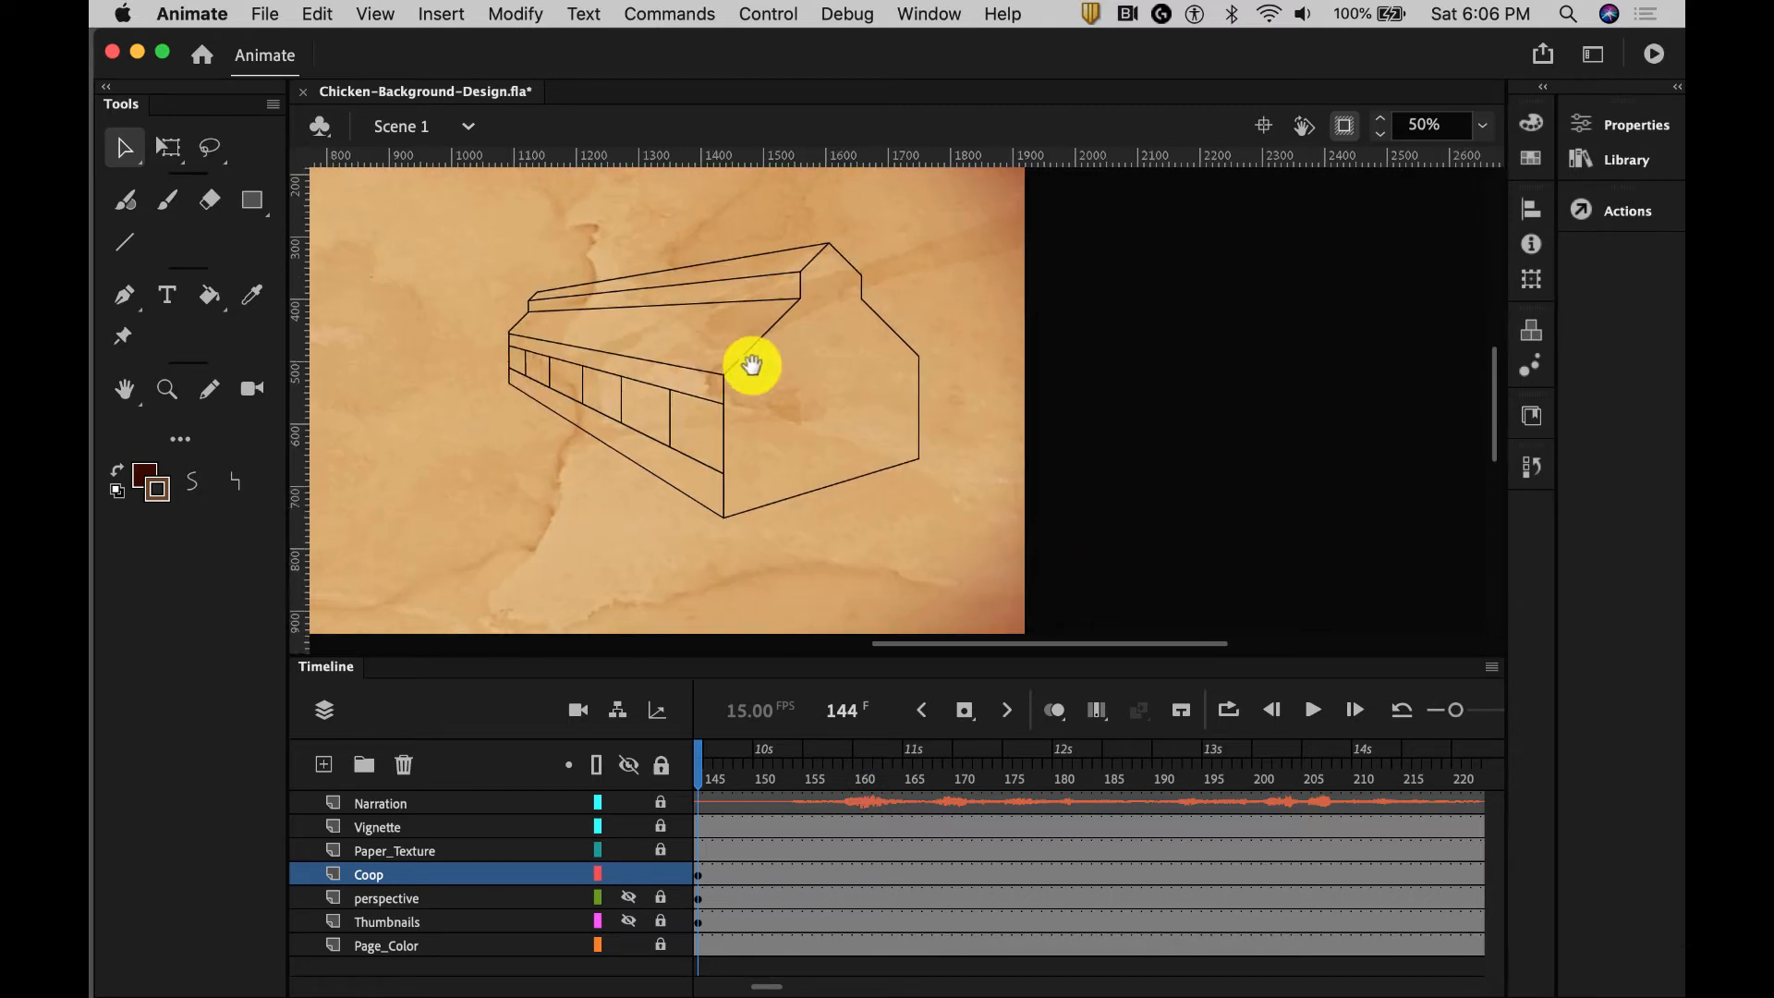
pyautogui.click(111, 165)
pyautogui.moveTo(423, 226)
pyautogui.mouseDown()
pyautogui.moveTo(951, 493)
pyautogui.moveTo(961, 534)
pyautogui.mouseUp()
pyautogui.click(1627, 125)
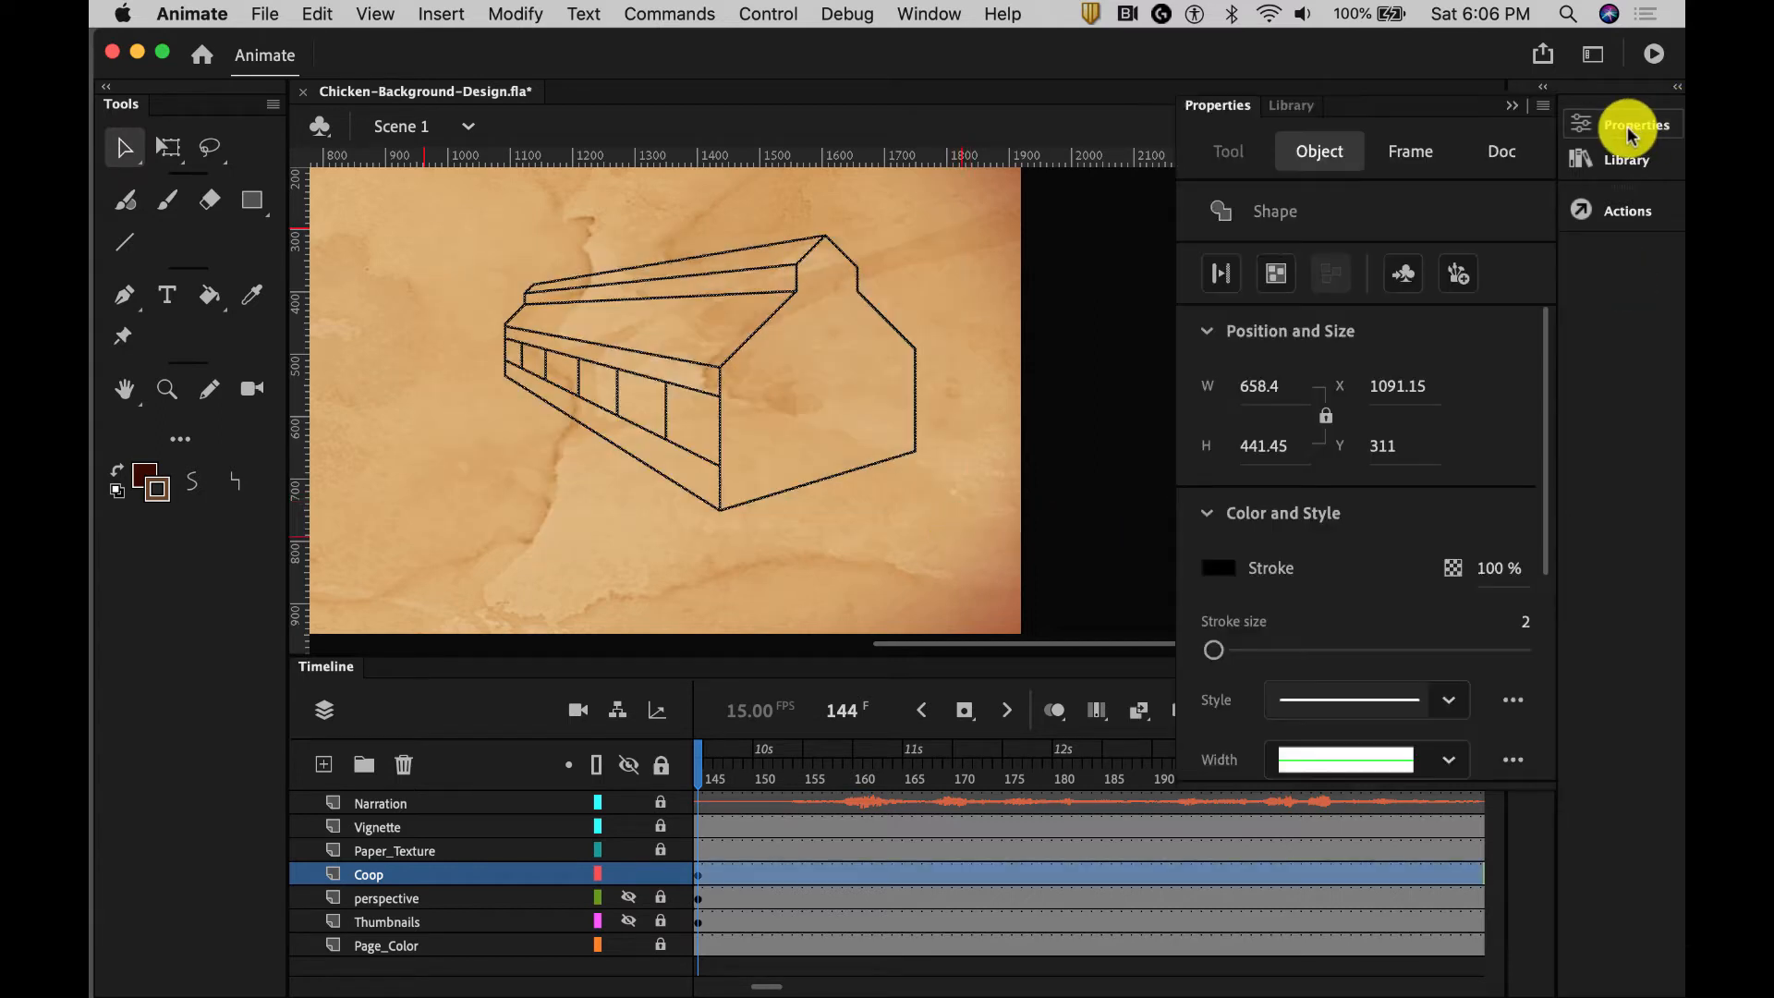
pyautogui.click(1228, 565)
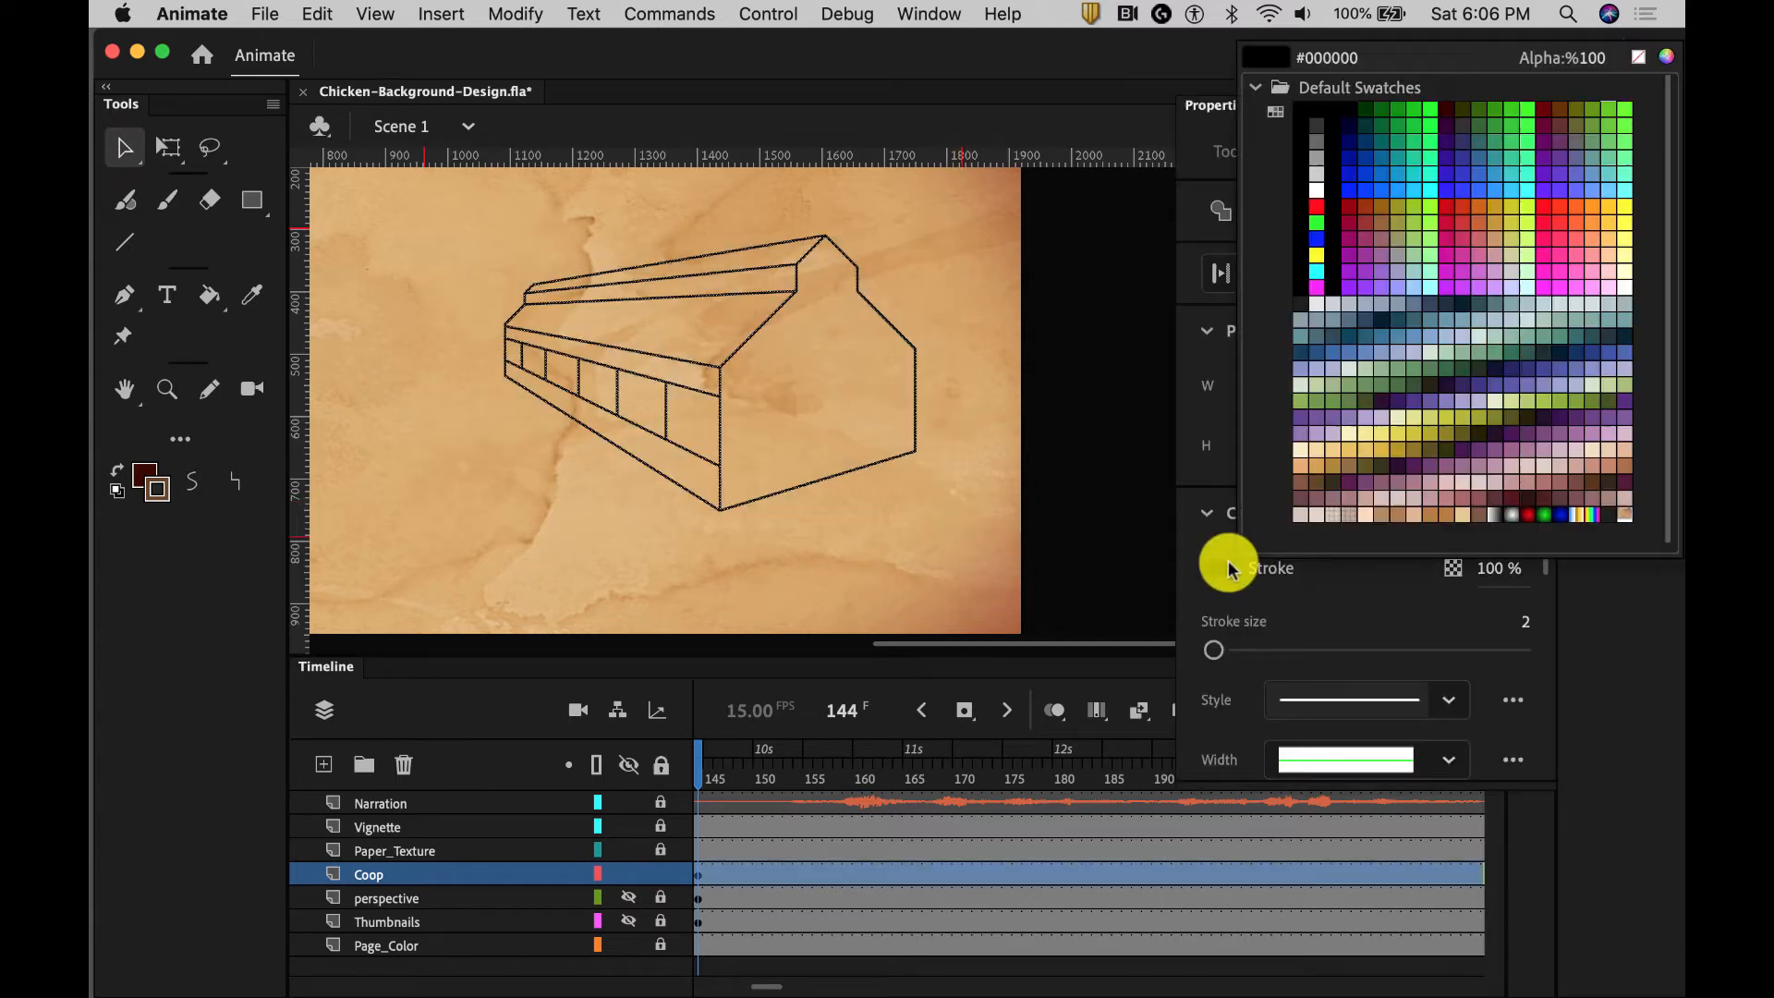
pyautogui.click(1324, 58)
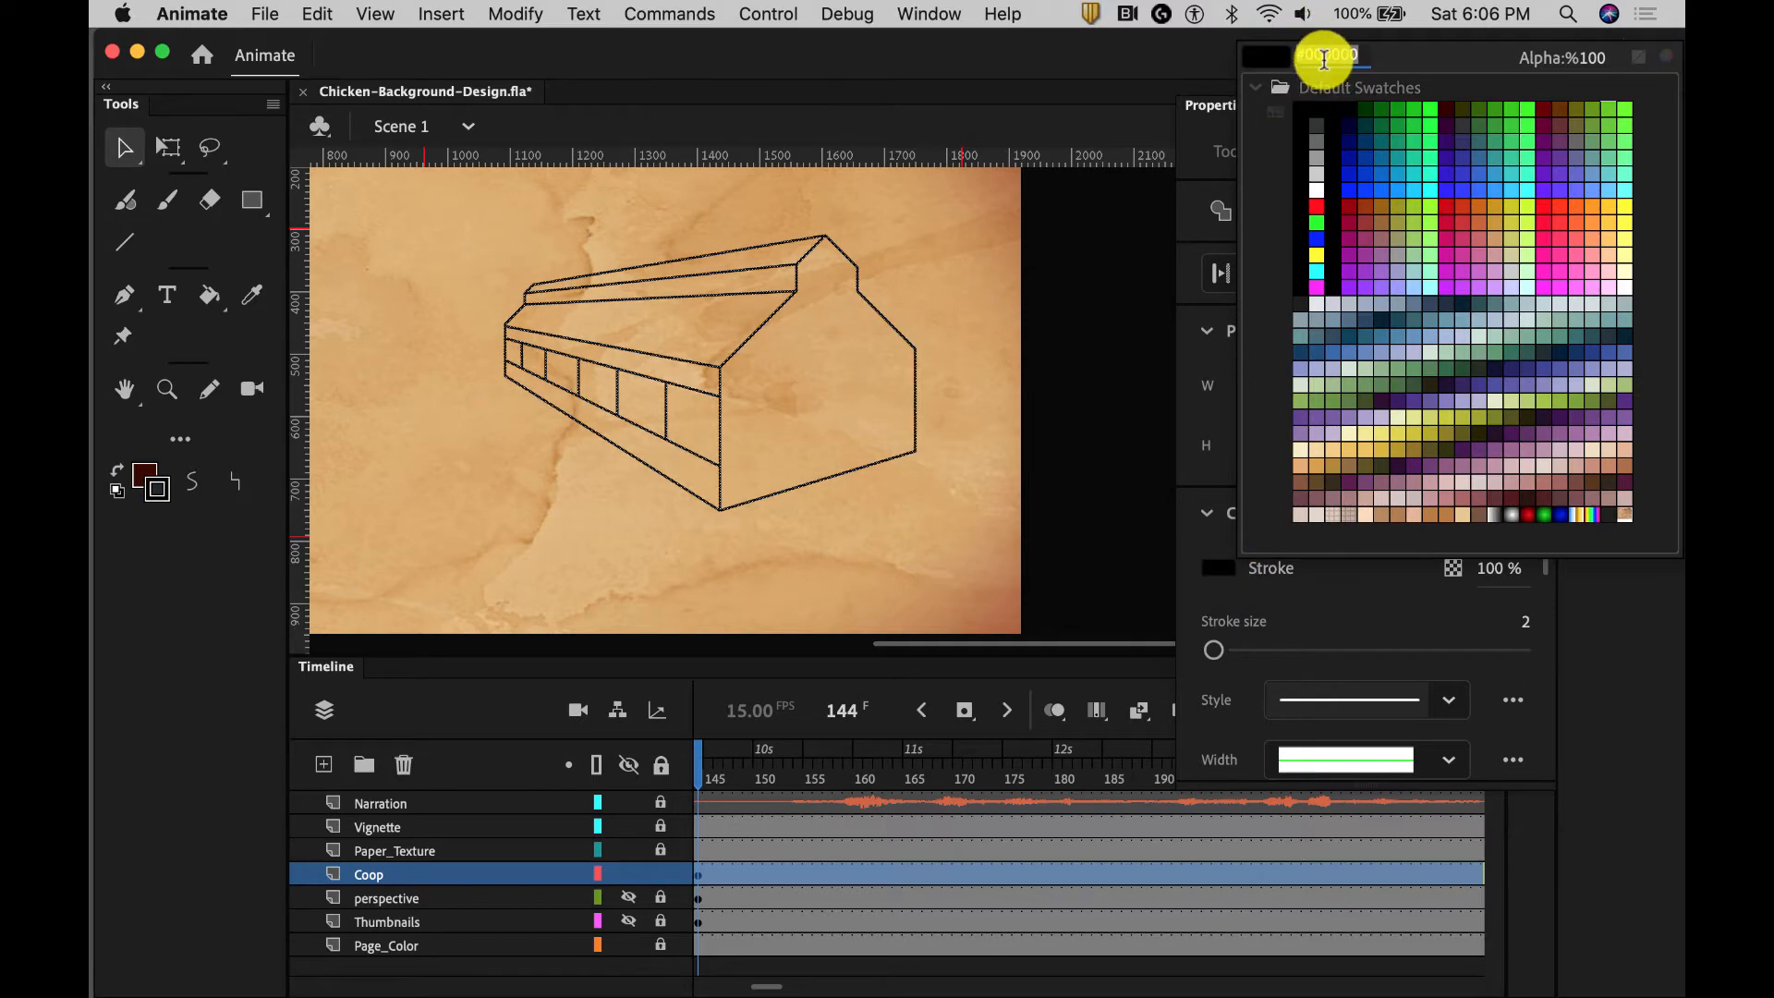
pyautogui.write('#6b4528')
pyautogui.press('Return')
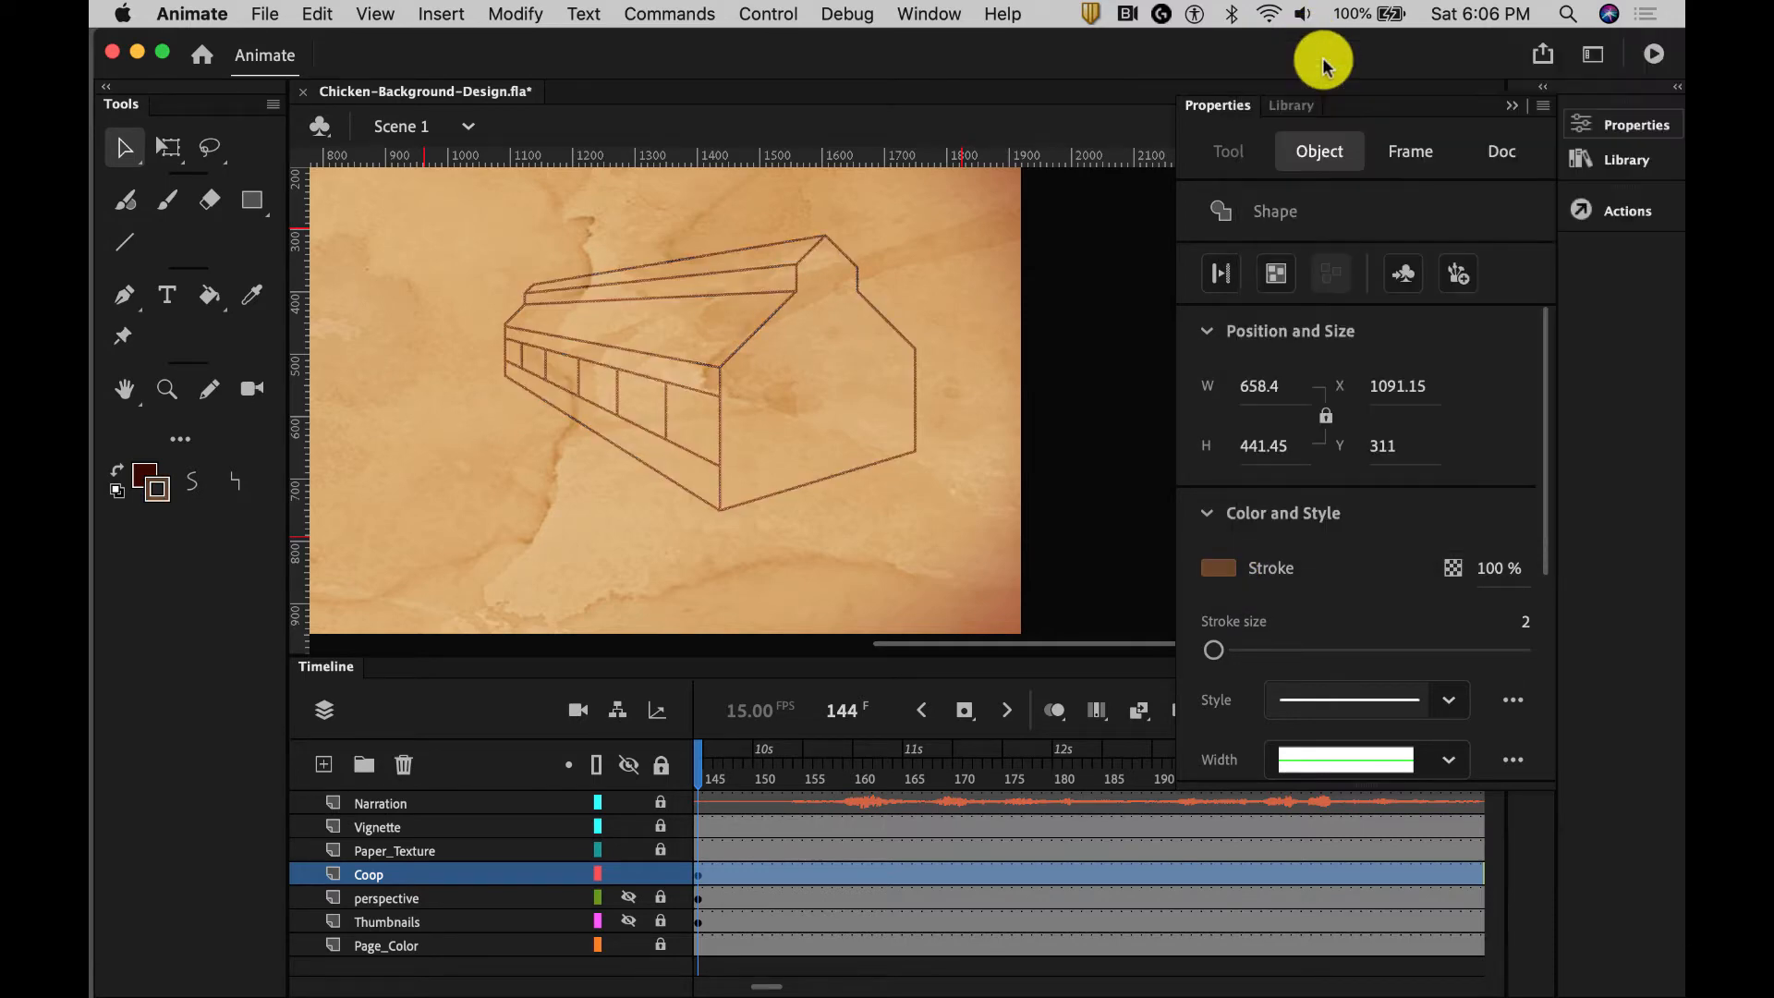
pyautogui.click(769, 424)
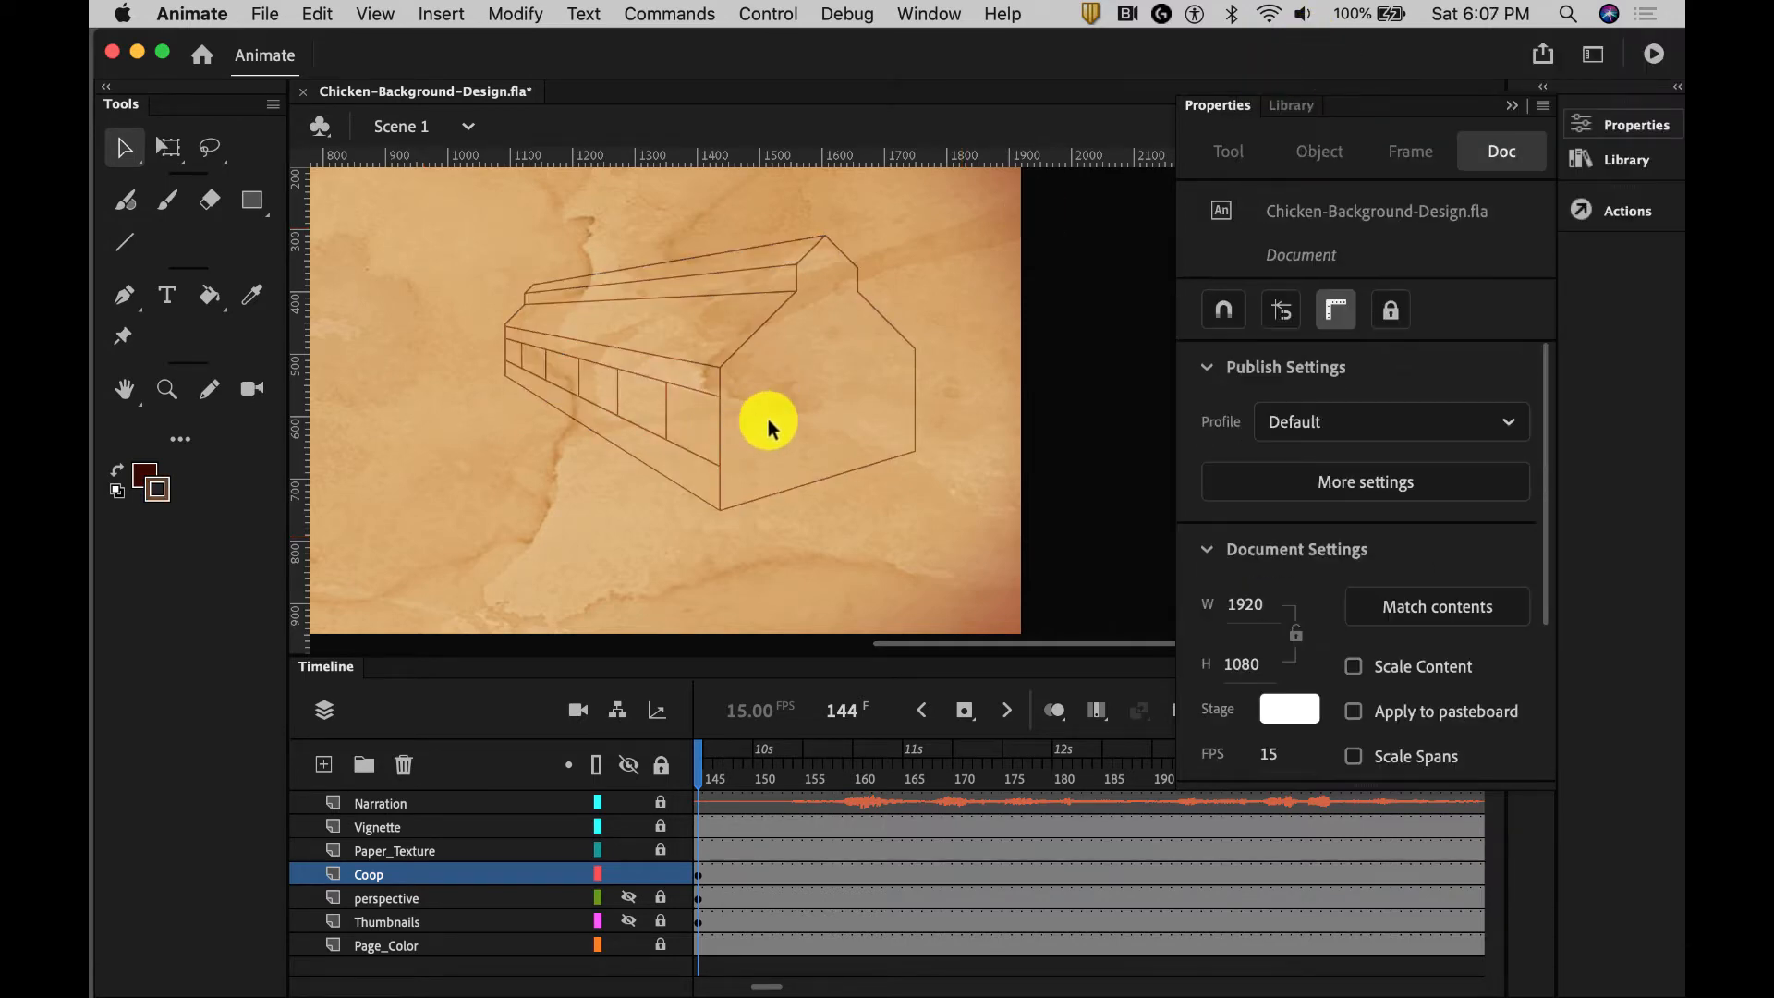
# Set the stroke size of the coop's outer outline to 8, leaving the interior lines out of the selection
pyautogui.click(806, 480)
pyautogui.keyDown('shift'); pyautogui.click(915, 397); pyautogui.keyUp('shift')
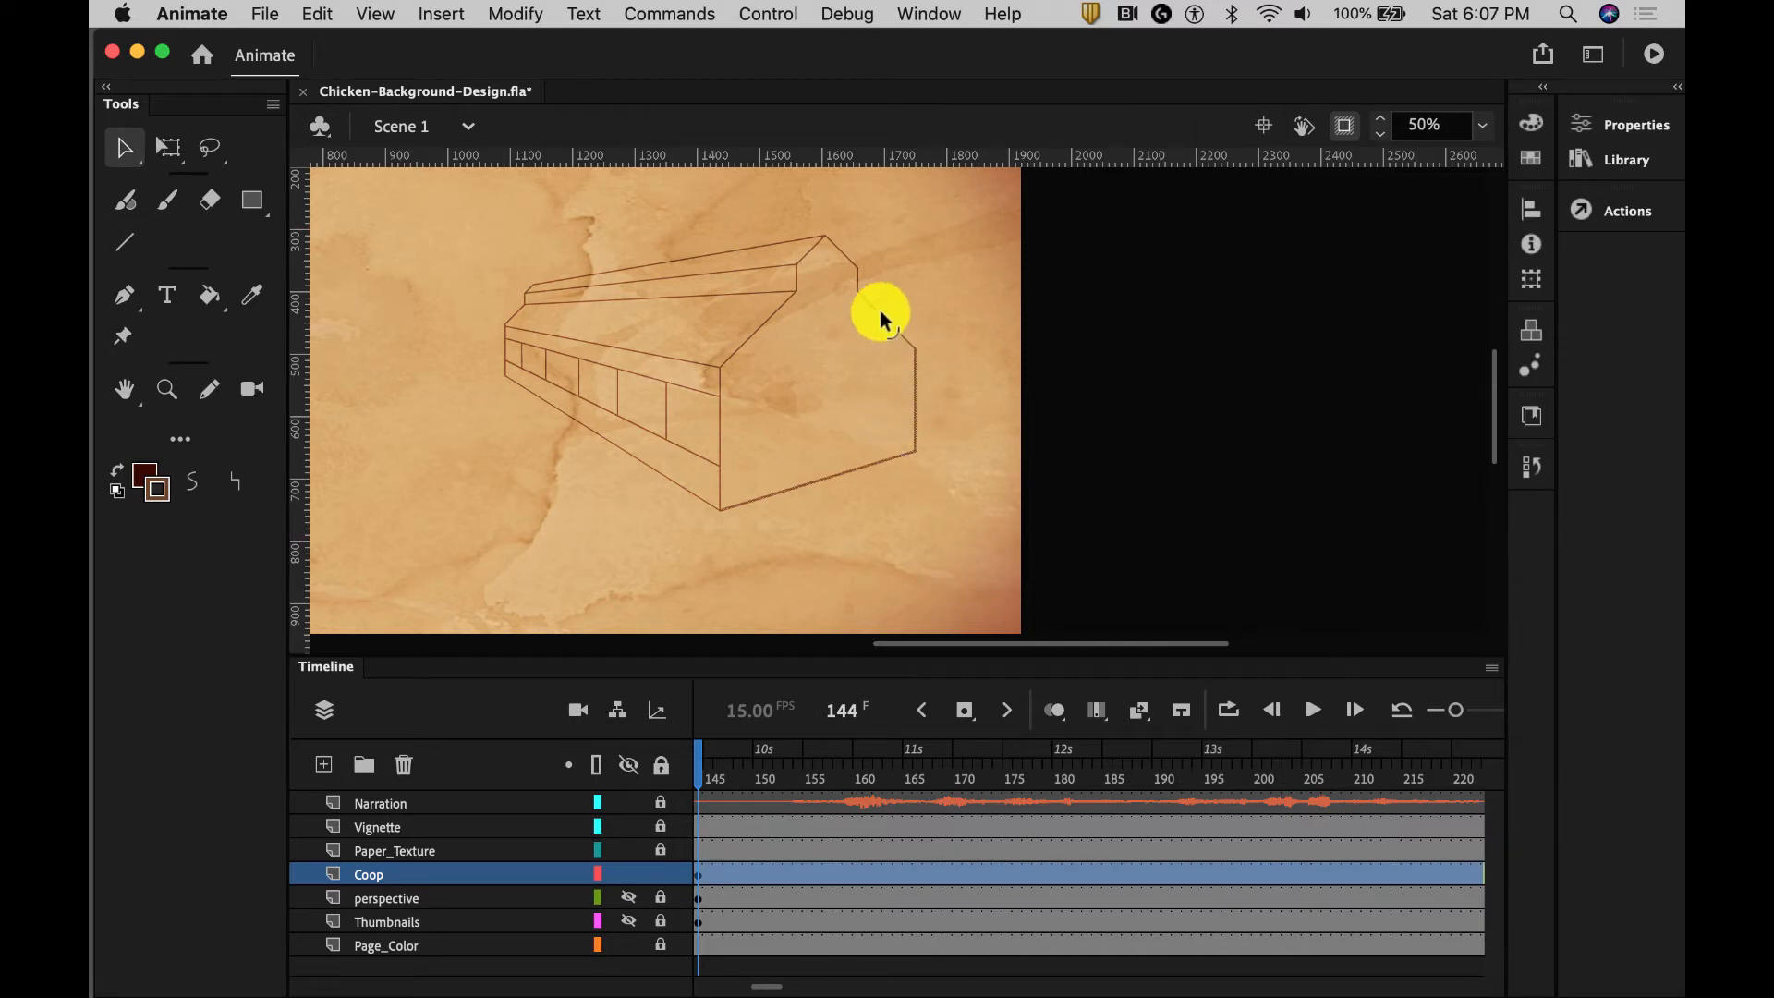
pyautogui.keyDown('shift'); pyautogui.click(785, 242); pyautogui.keyUp('shift')
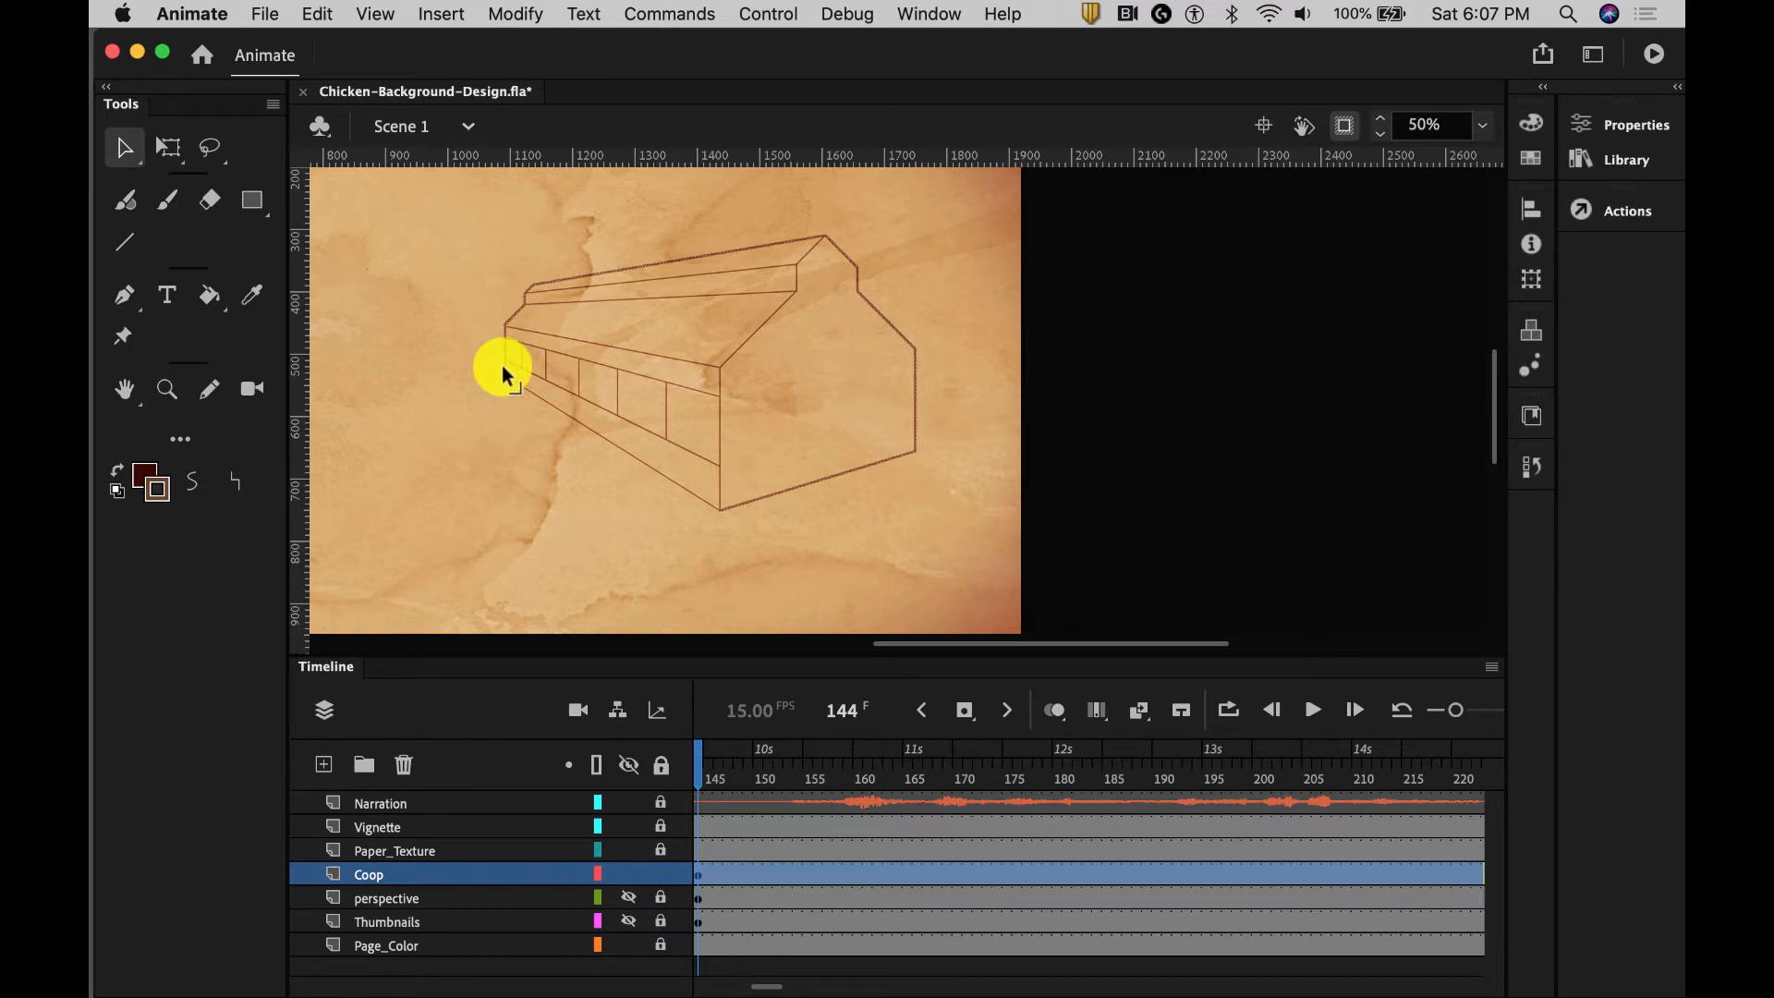
pyautogui.keyDown('shift'); pyautogui.click(539, 399); pyautogui.keyUp('shift')
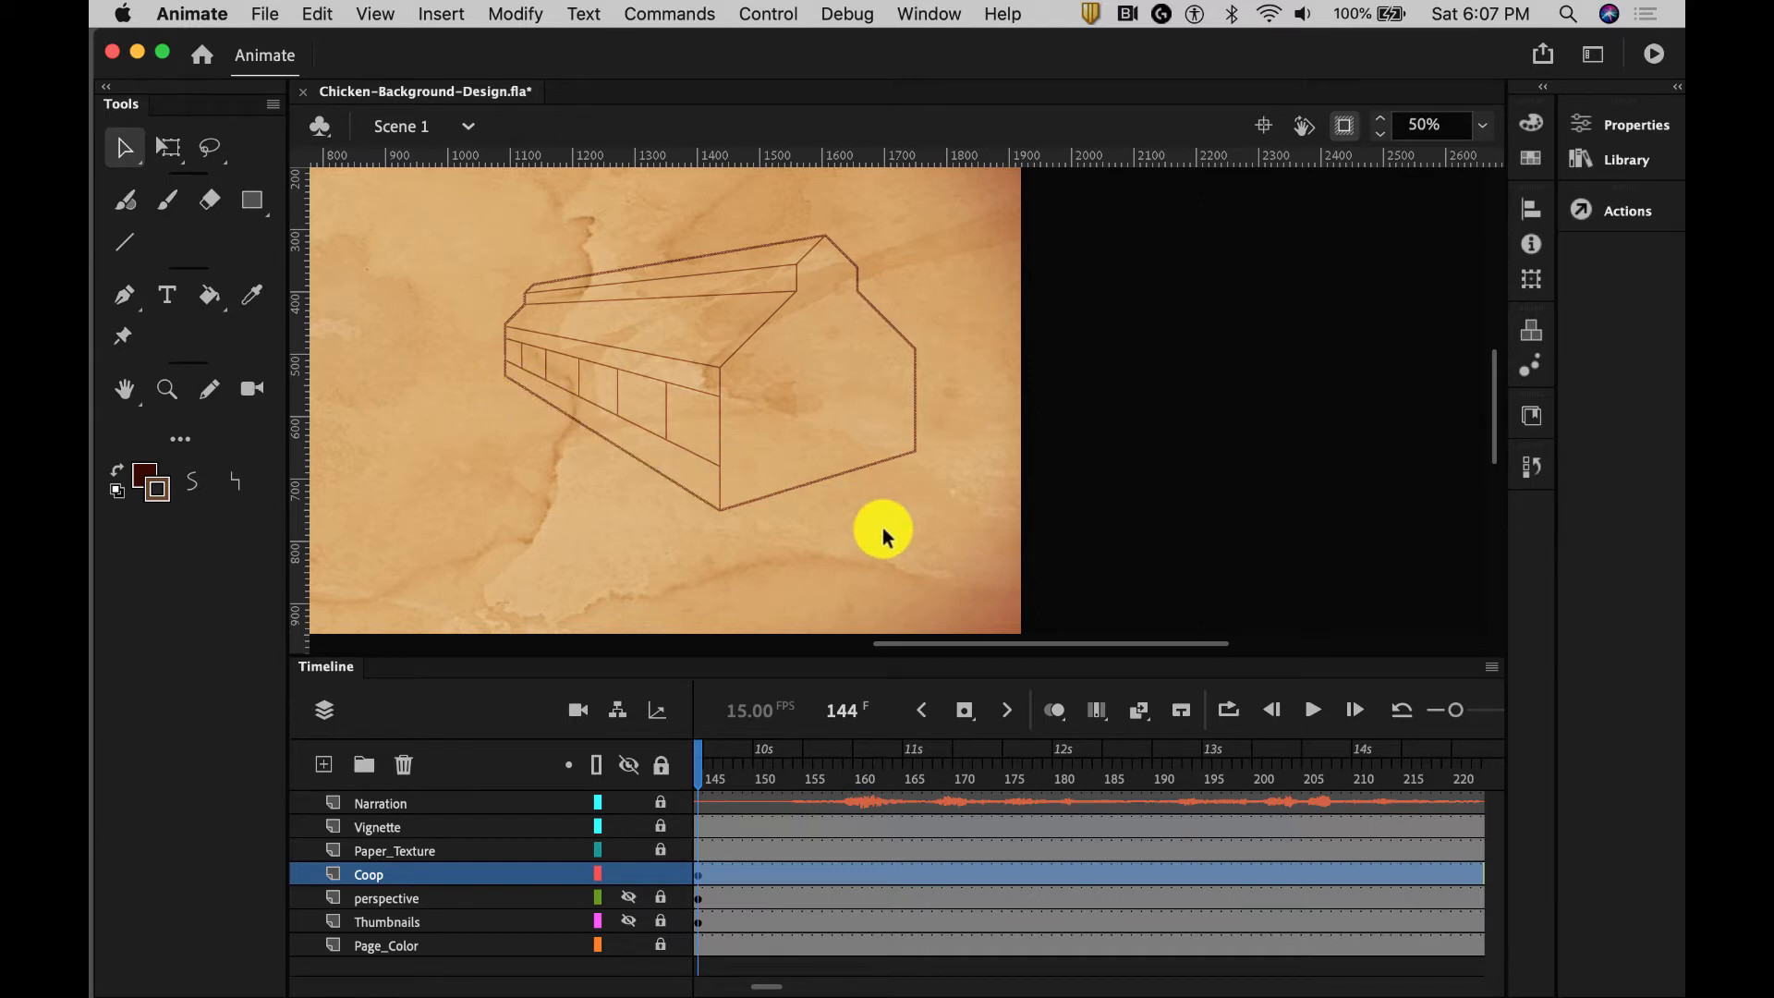
pyautogui.click(1612, 128)
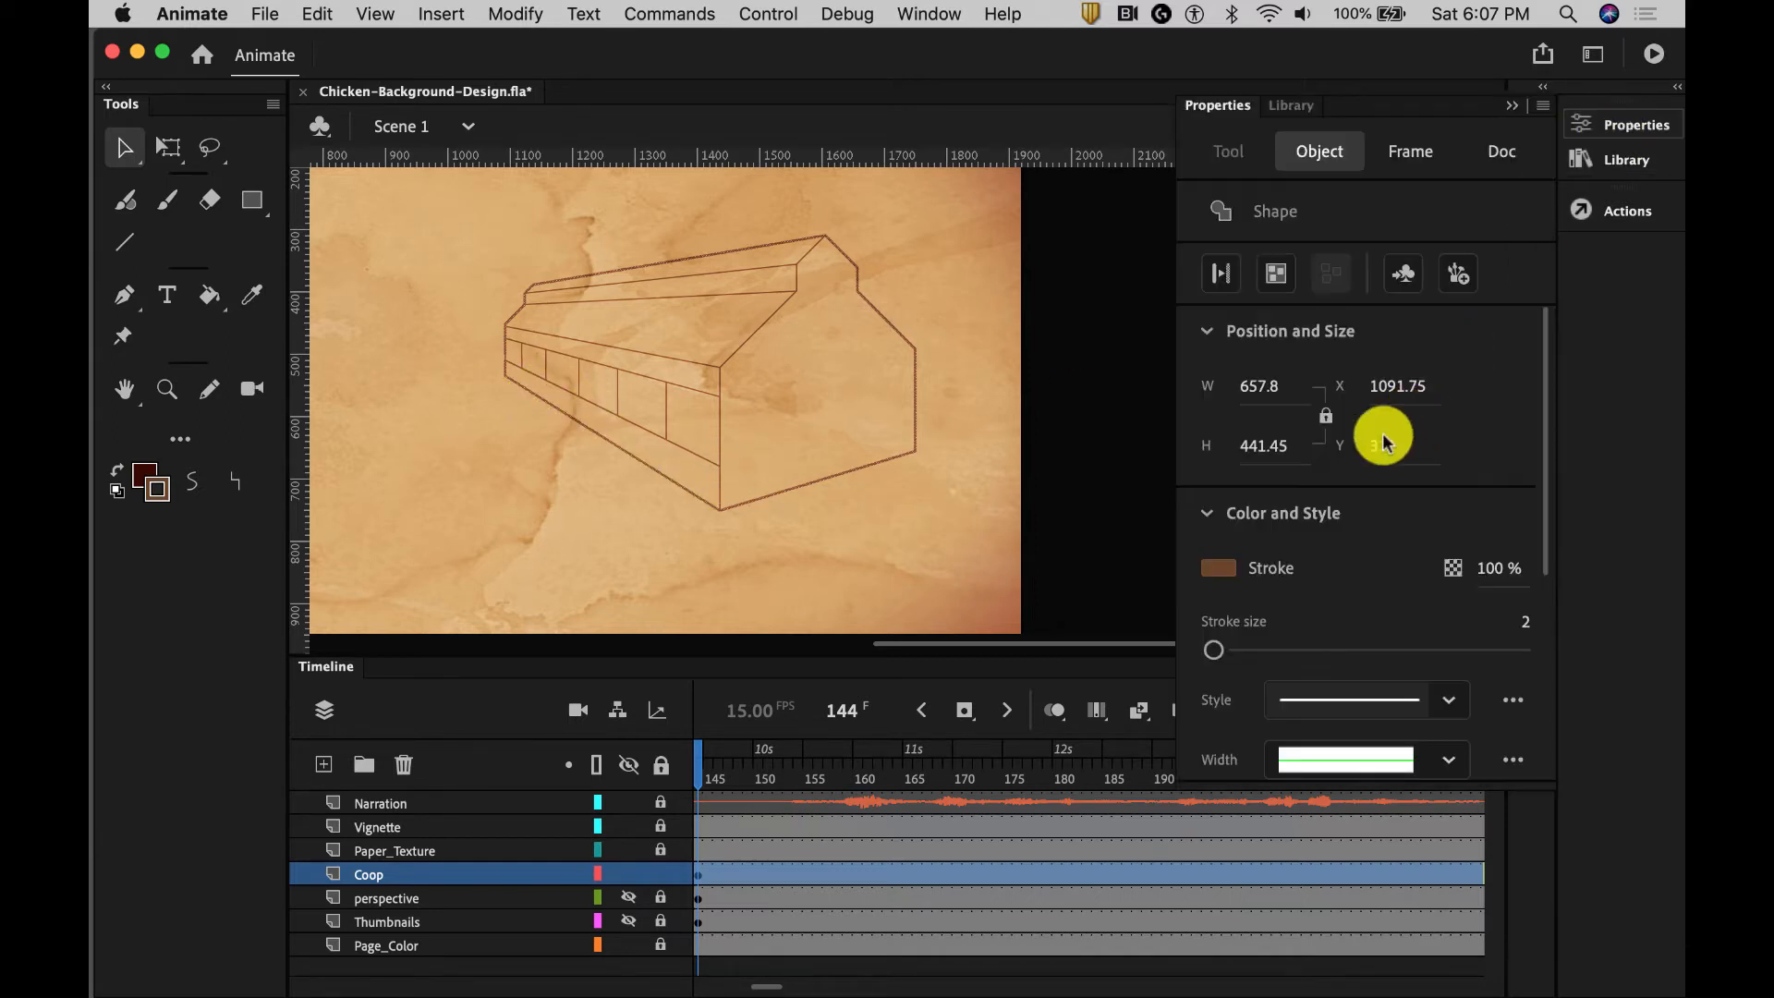
pyautogui.click(1526, 621)
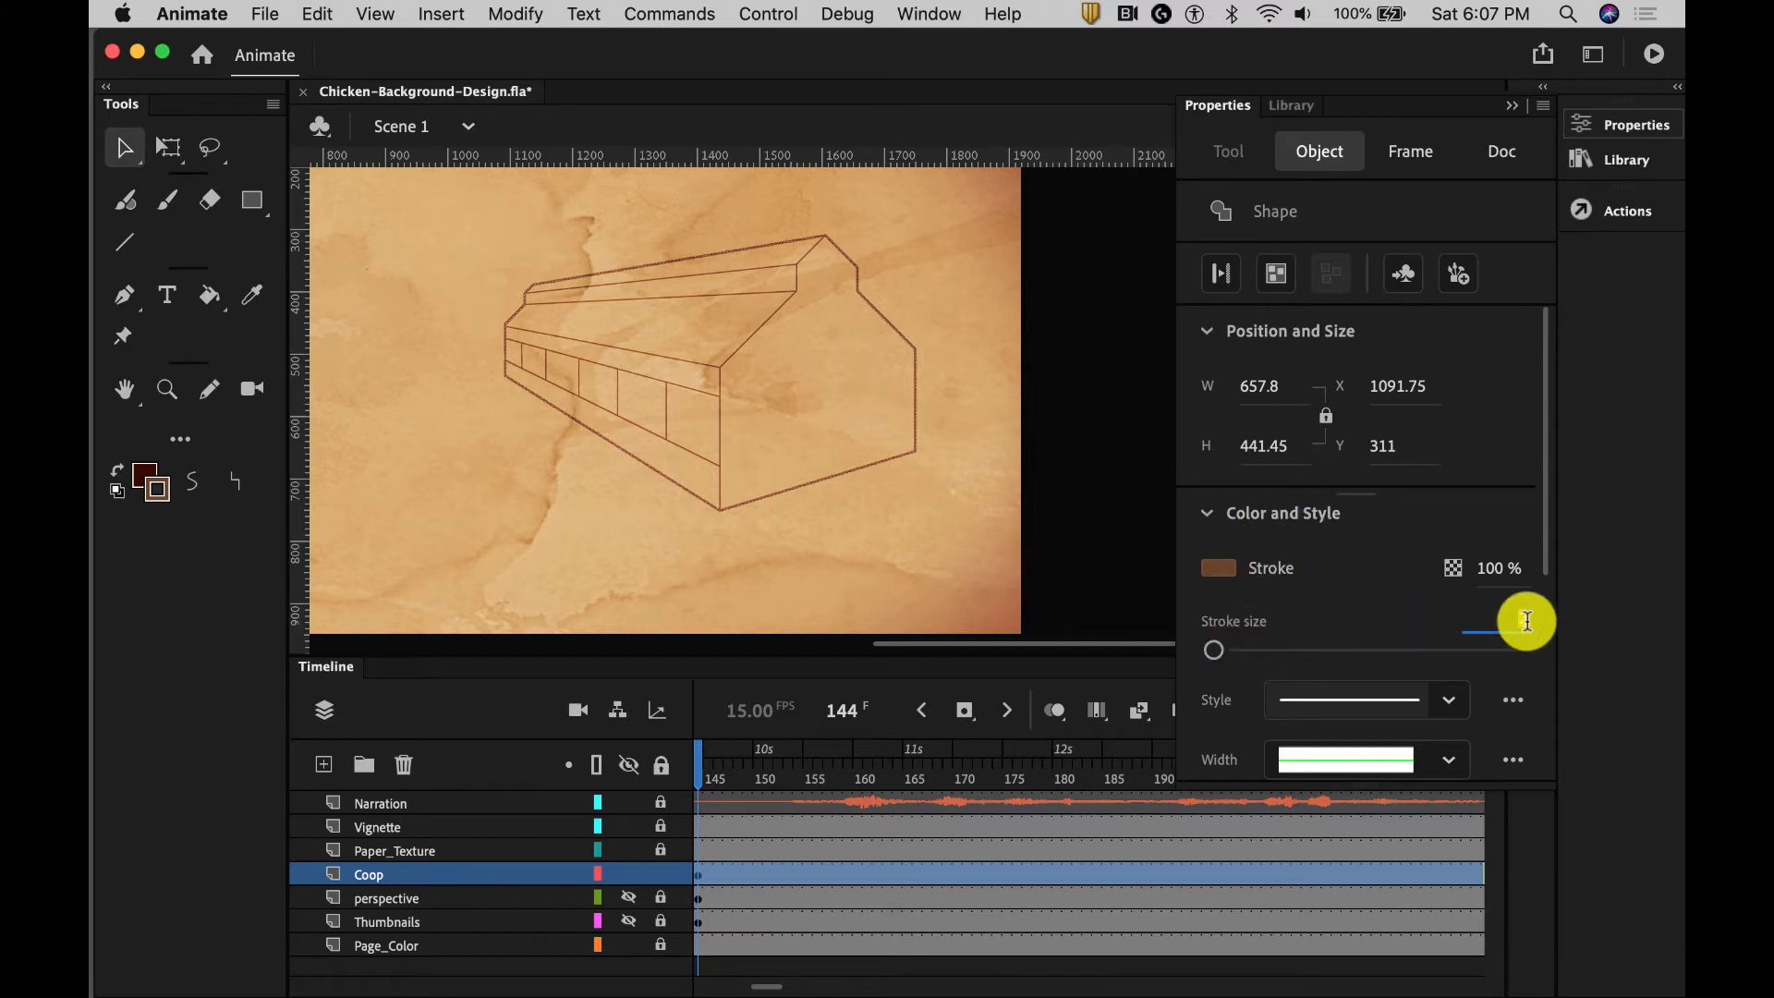
pyautogui.write('8')
pyautogui.press('Return')
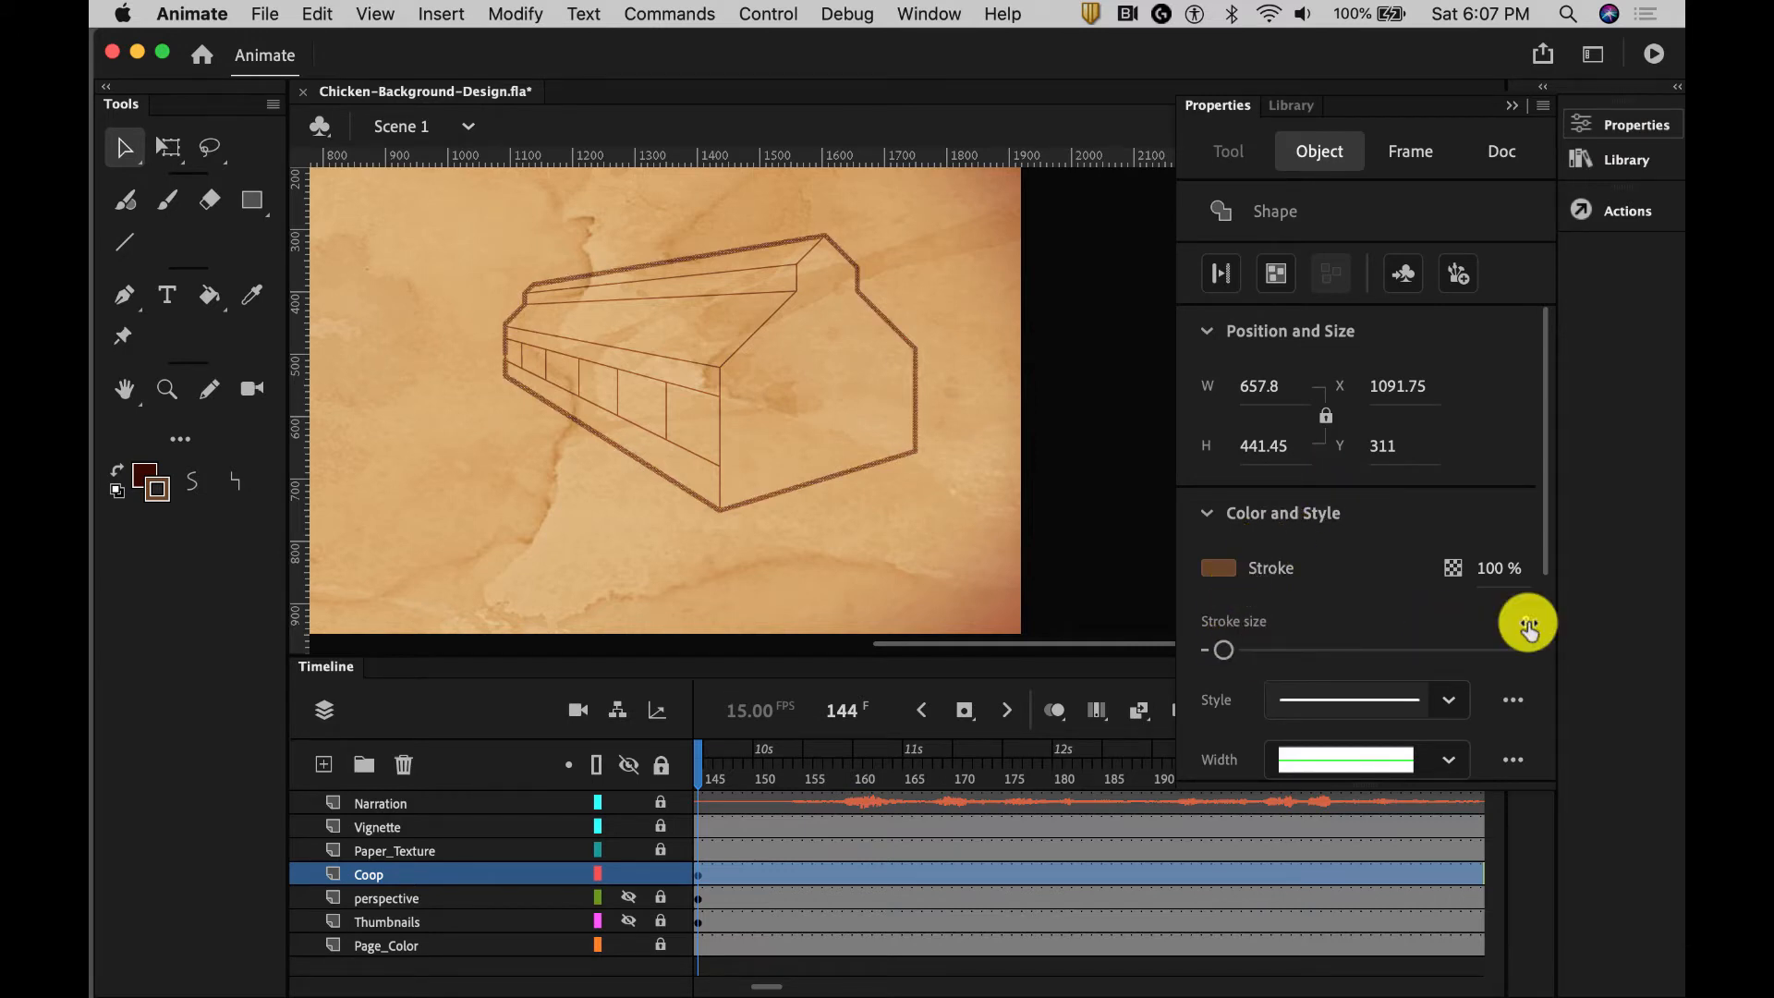
pyautogui.click(1051, 443)
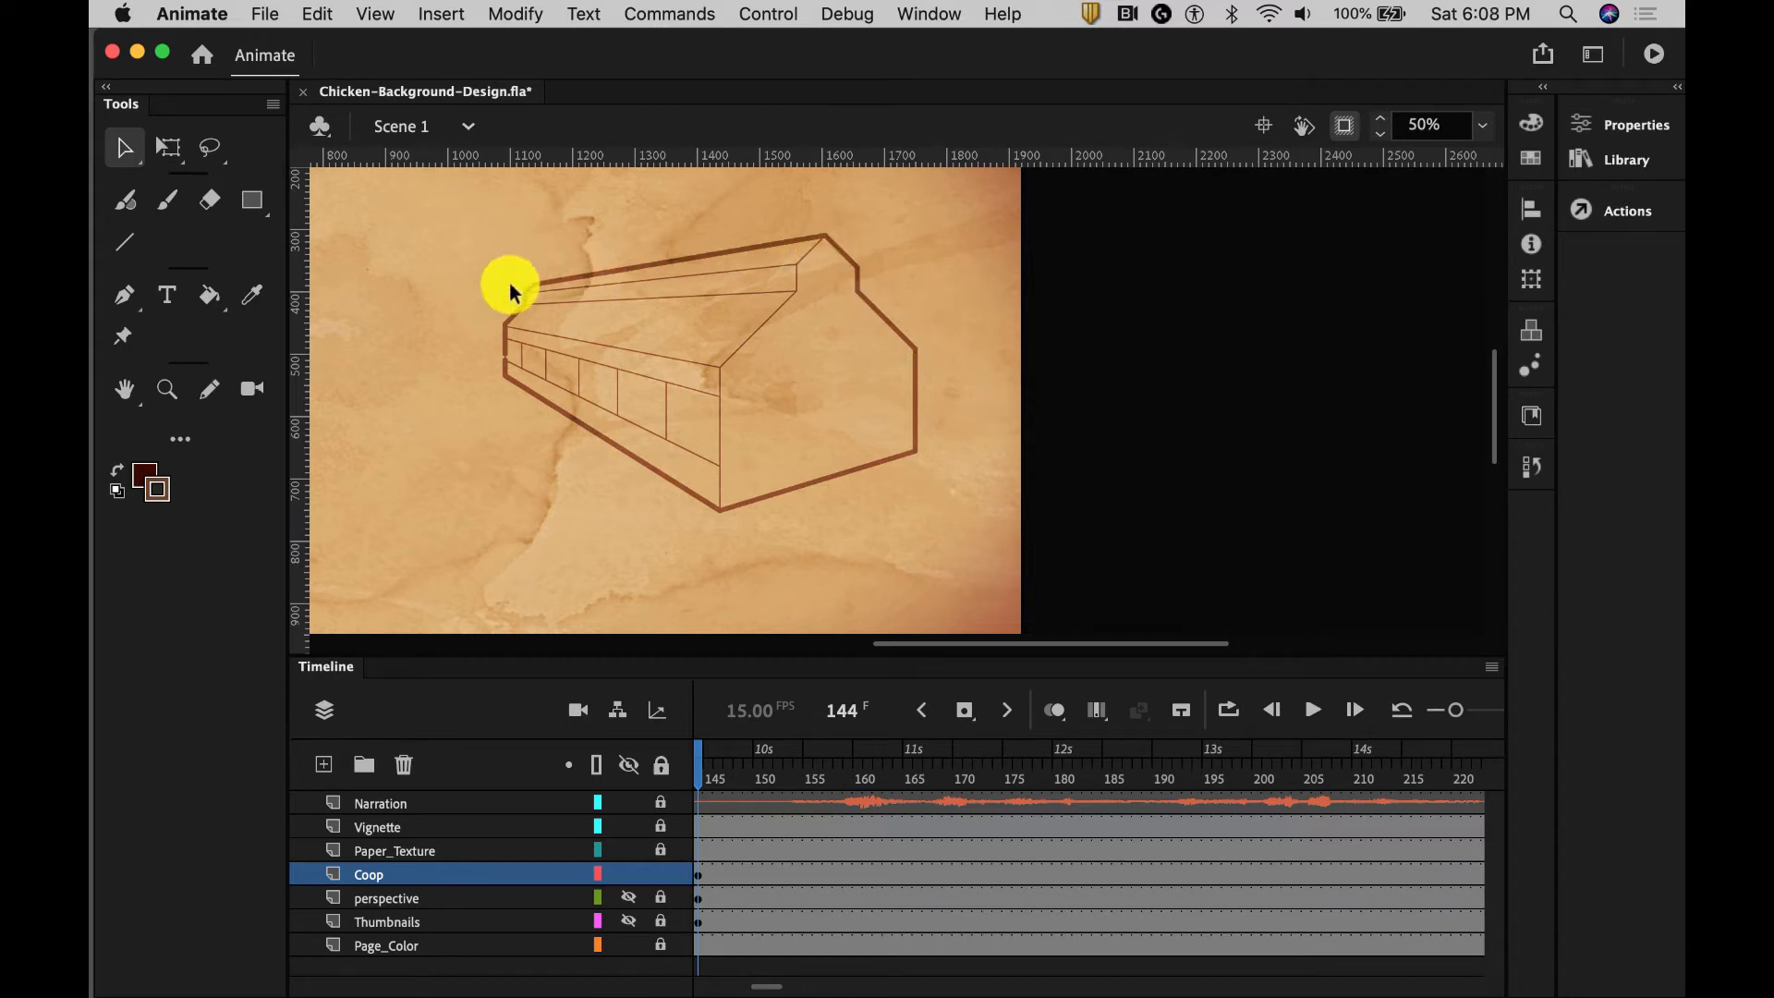
pyautogui.click(504, 358)
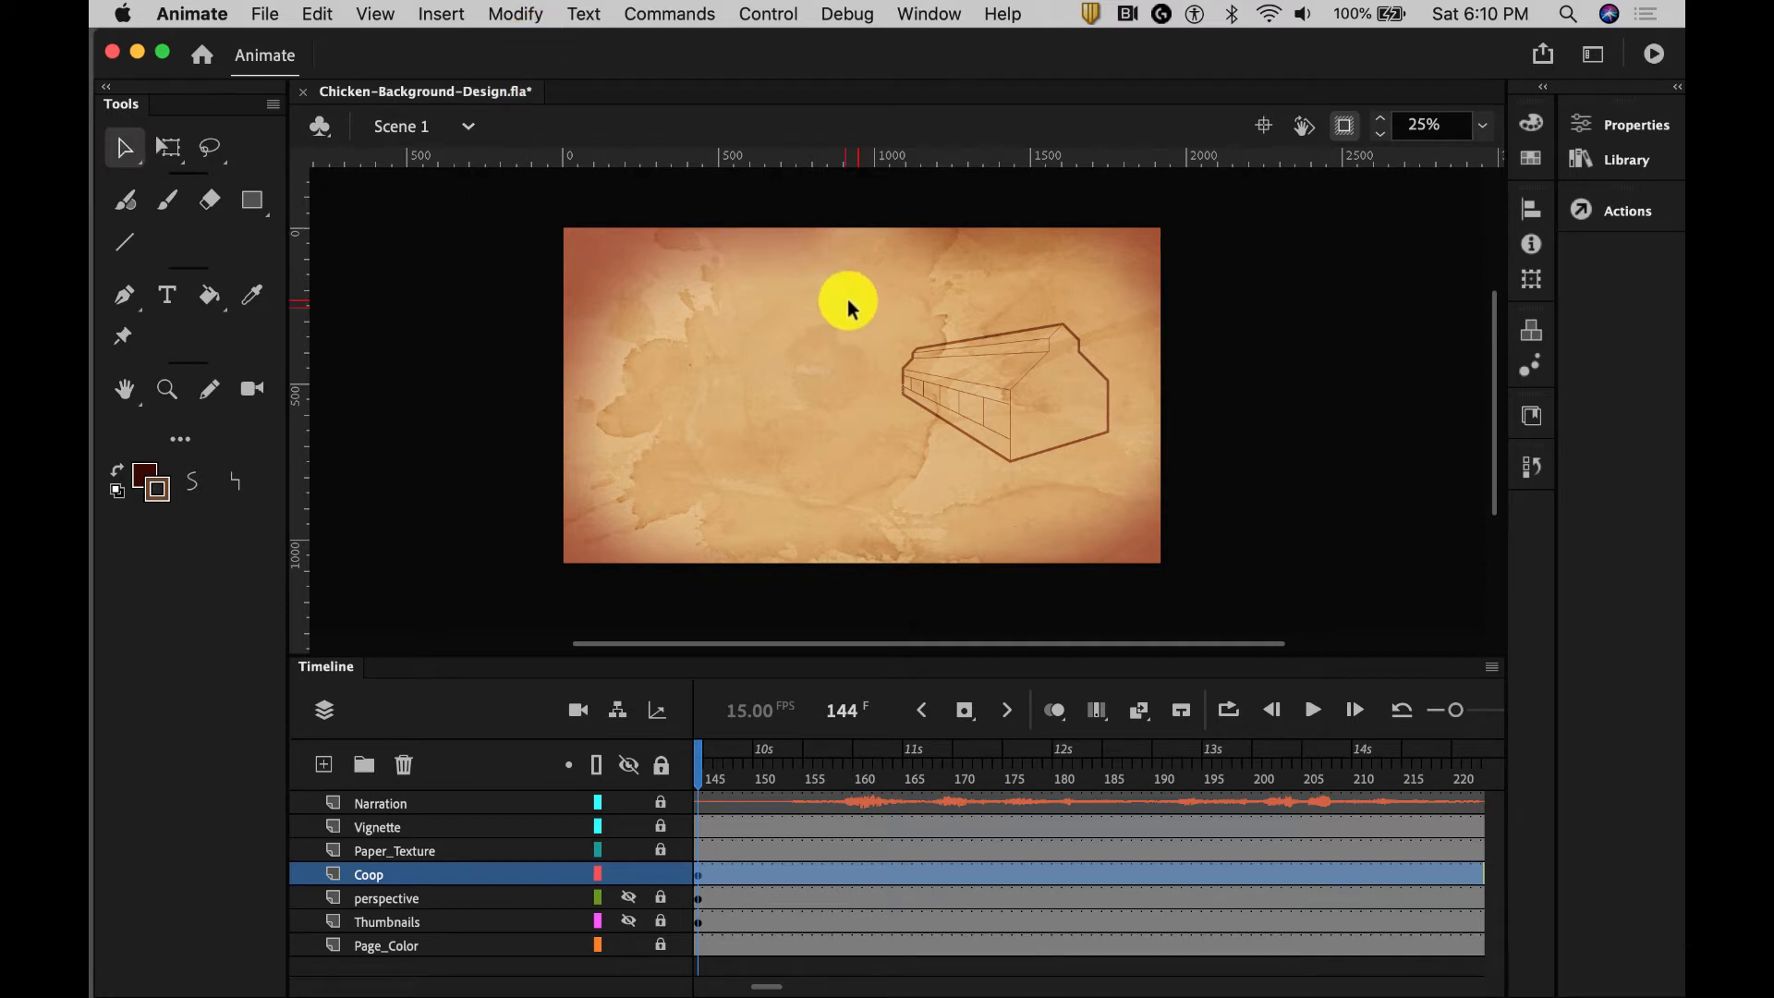
# Group all the lines of the coop drawing into one object
pyautogui.moveTo(848, 307)
pyautogui.mouseDown()
pyautogui.moveTo(1170, 483)
pyautogui.moveTo(1142, 483)
pyautogui.mouseUp()
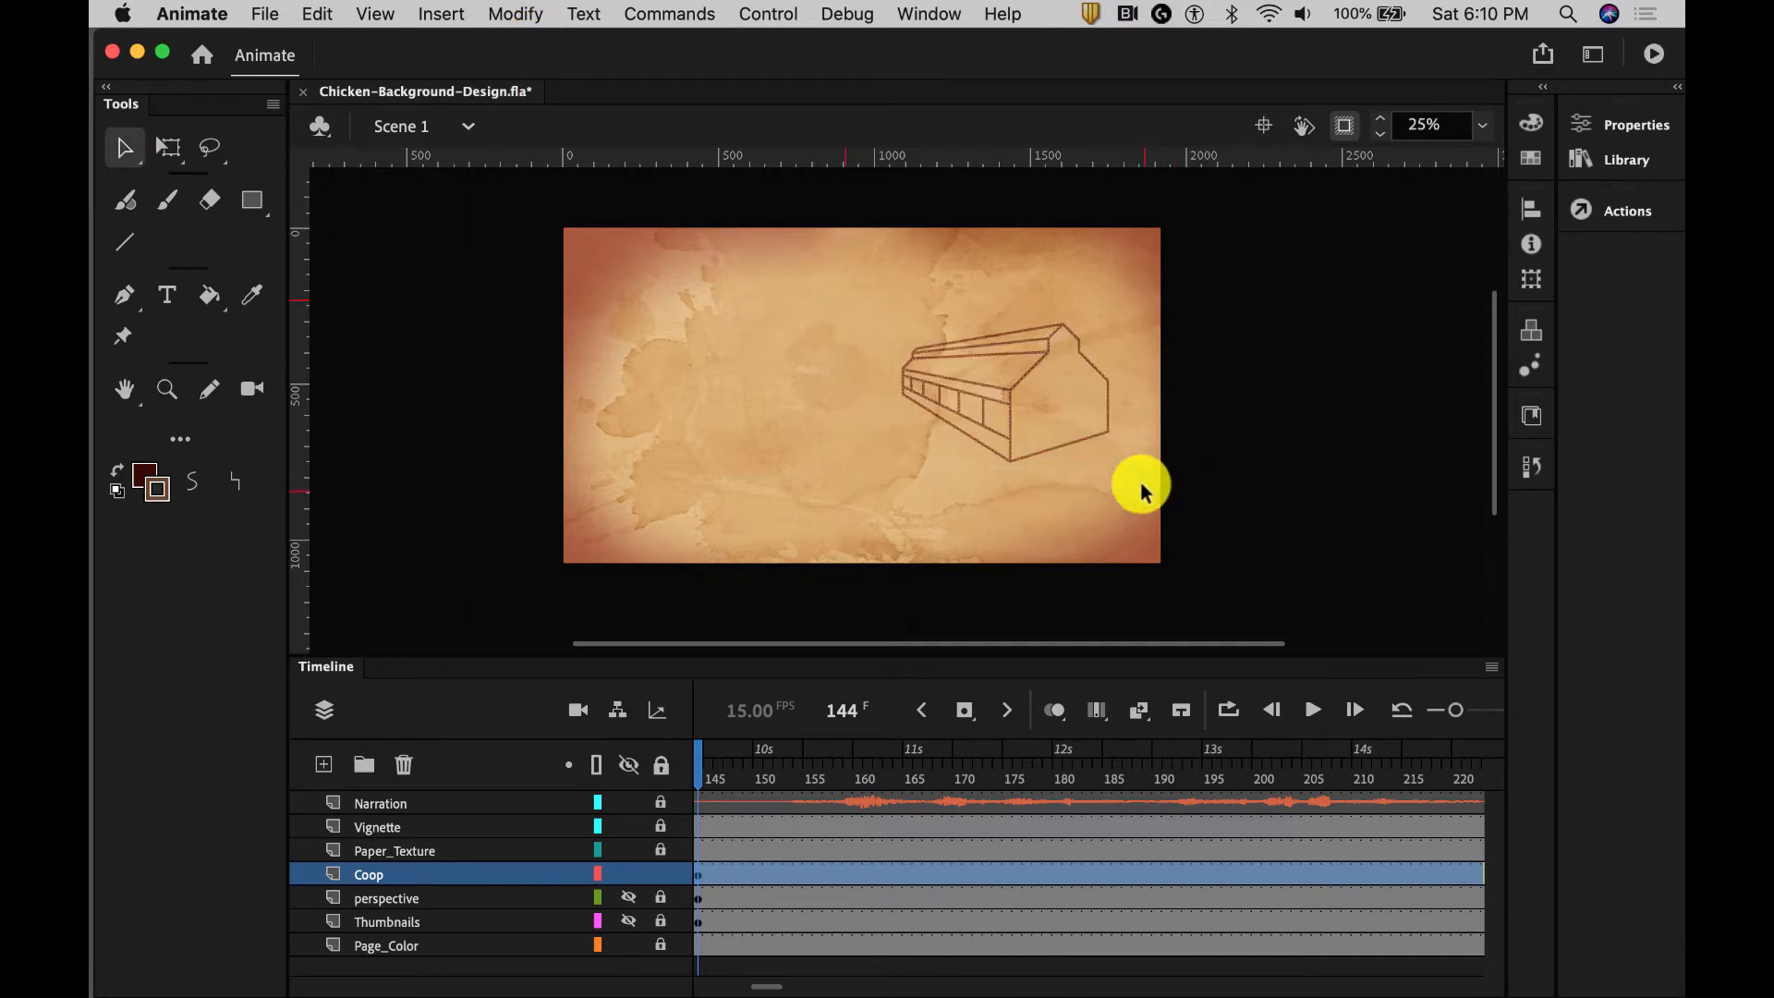
pyautogui.click(496, 13)
pyautogui.click(522, 426)
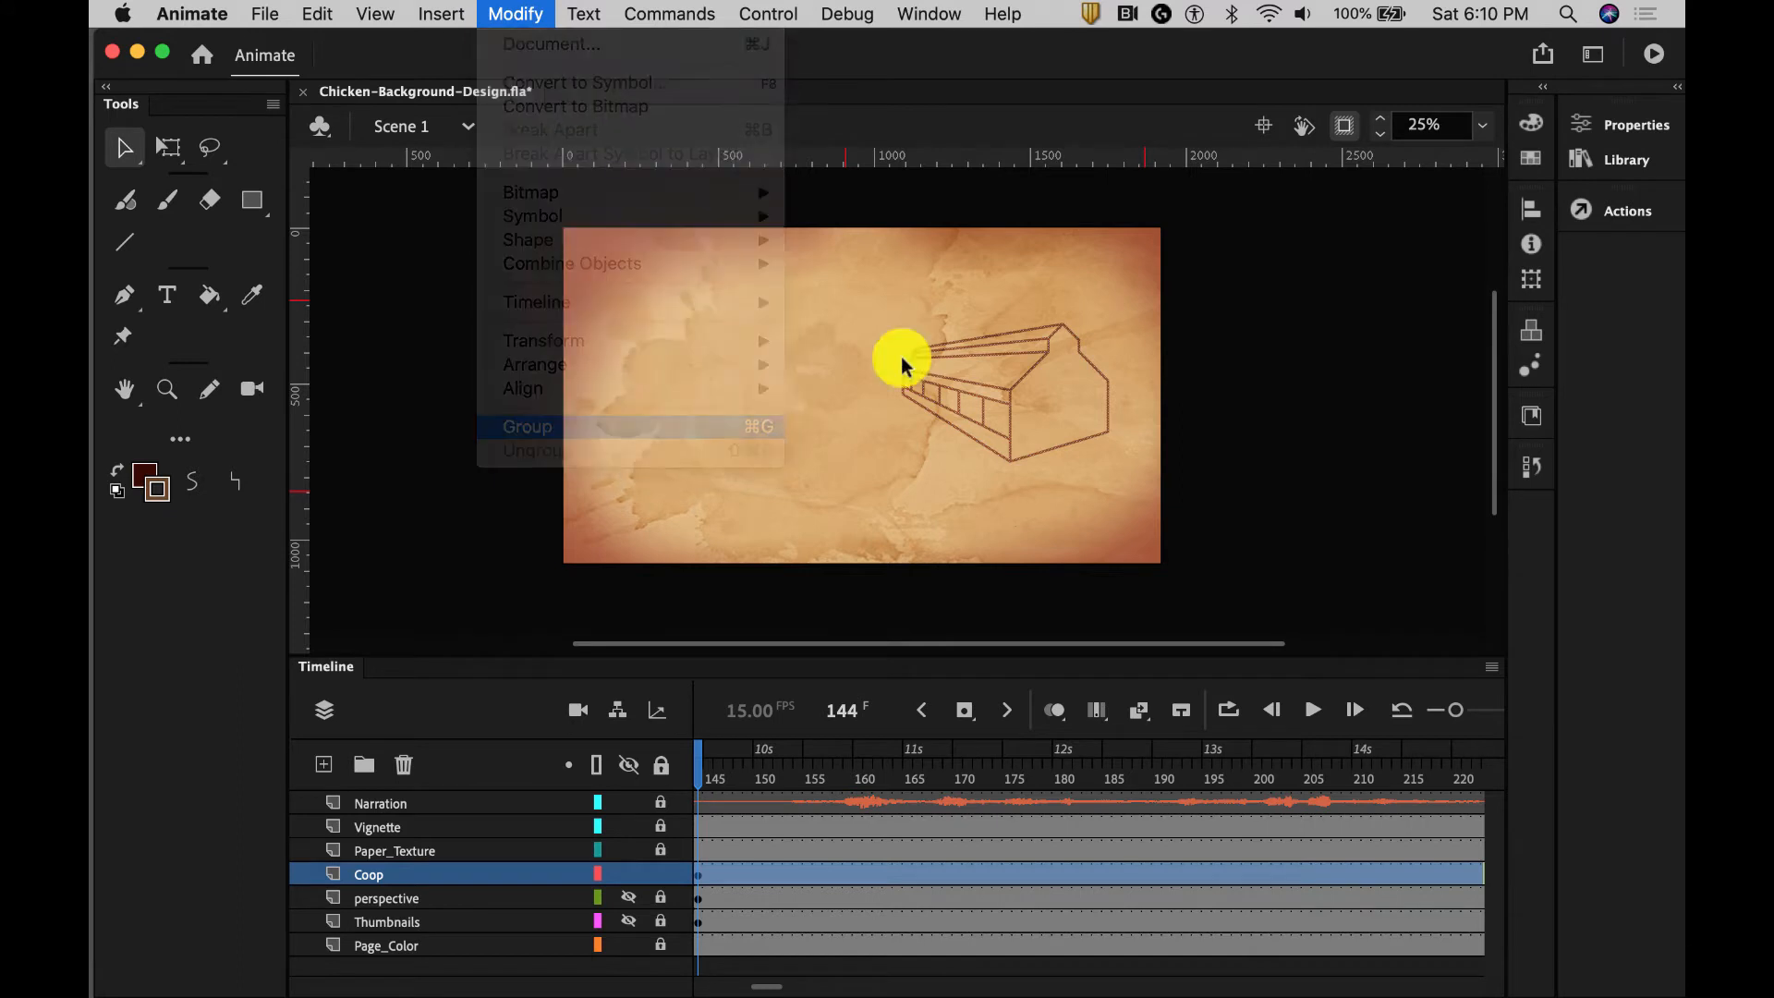
# Duplicate the grouped coop and scale the copy down to a small, distant coop at the original's far end
pyautogui.moveTo(990, 354); pyautogui.dragTo(872, 323)
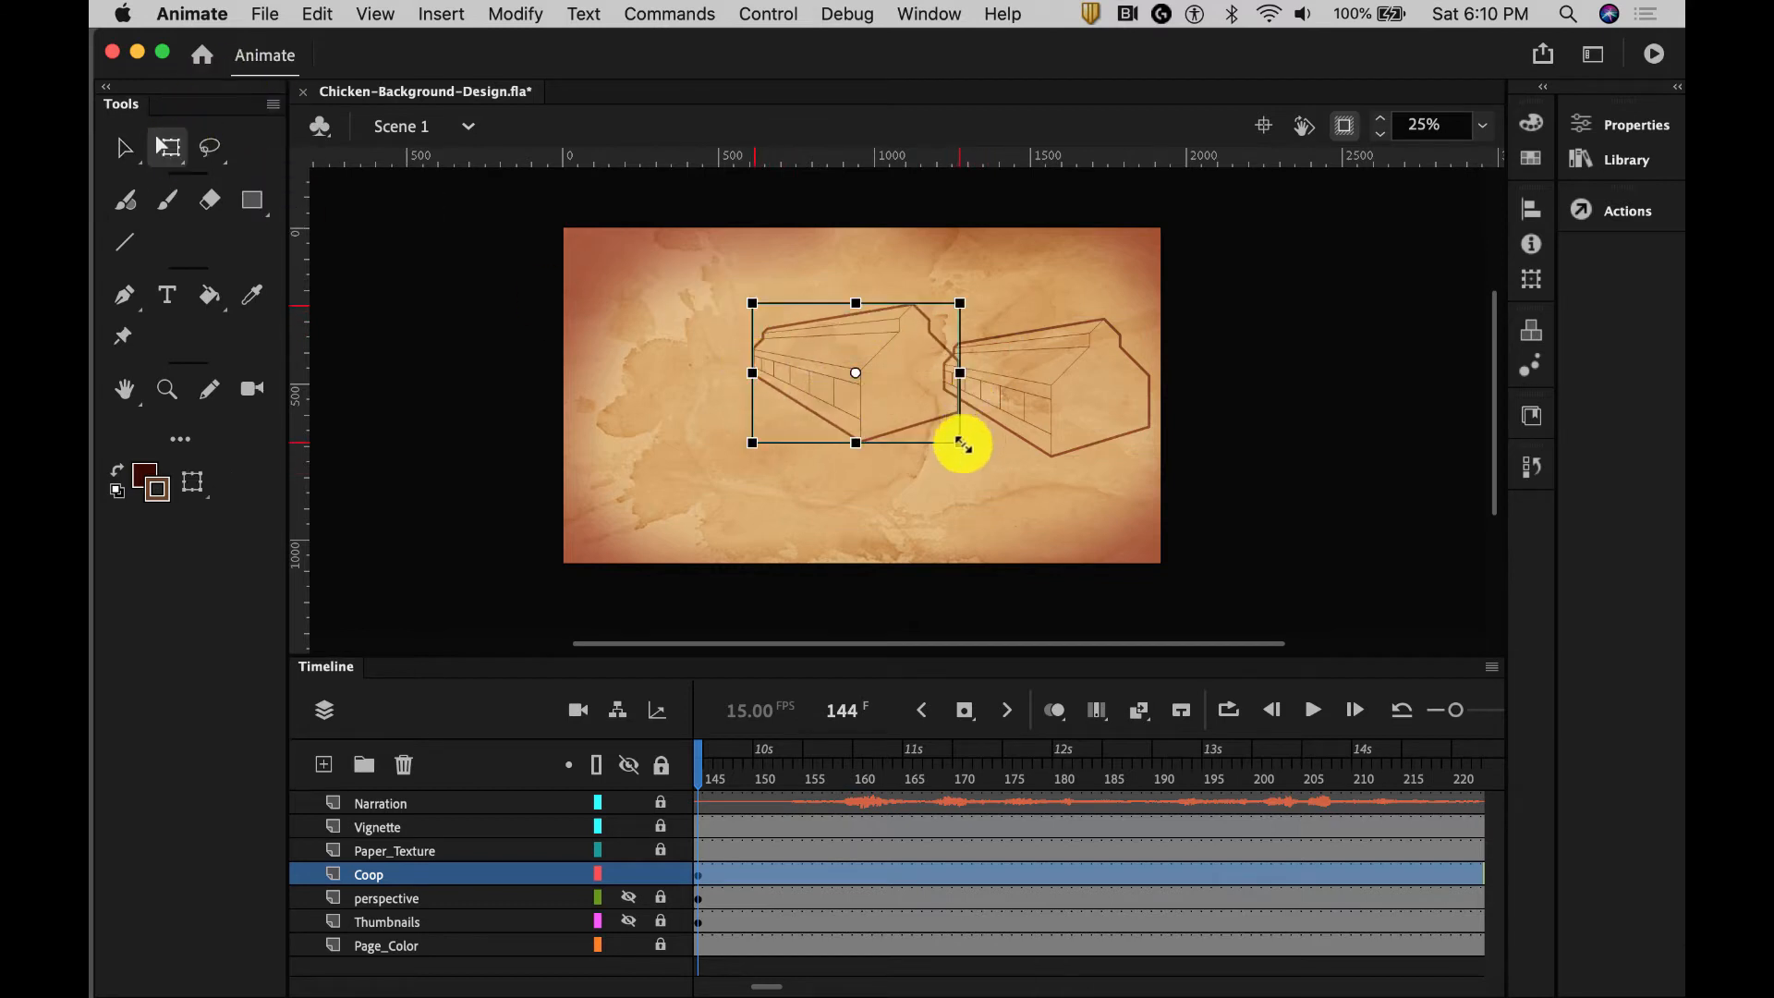
pyautogui.moveTo(960, 442); pyautogui.dragTo(909, 397)
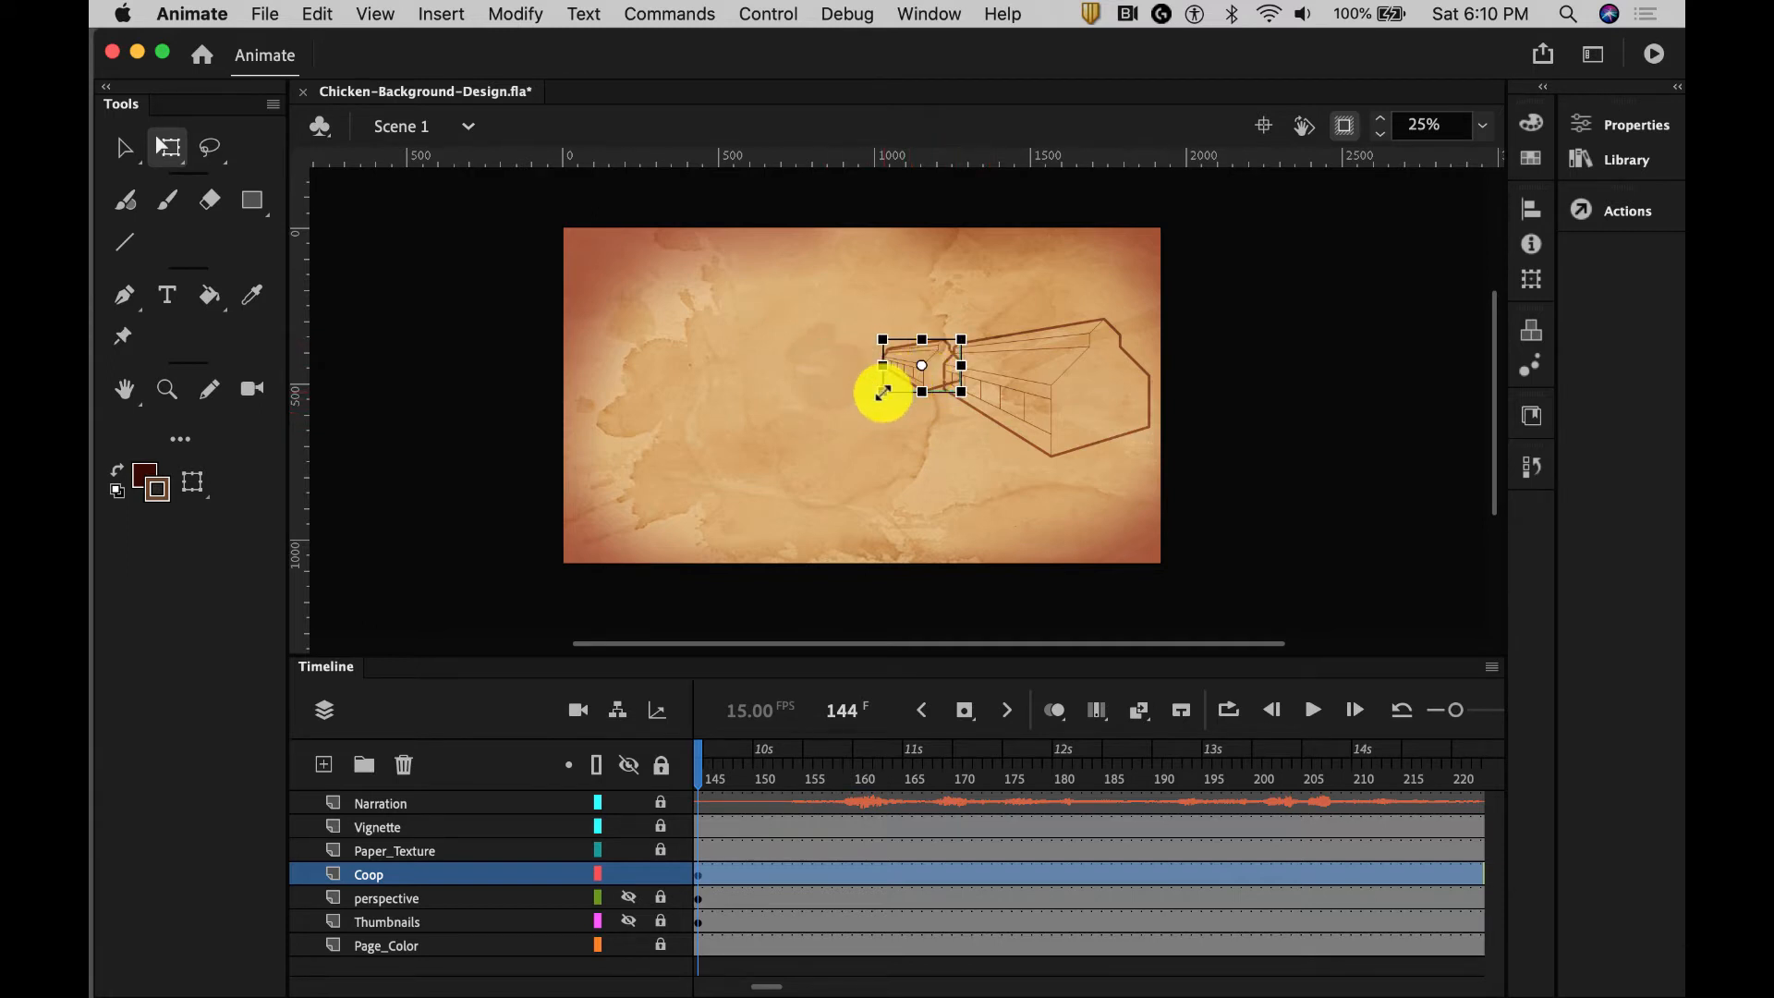
pyautogui.moveTo(888, 390); pyautogui.dragTo(891, 388)
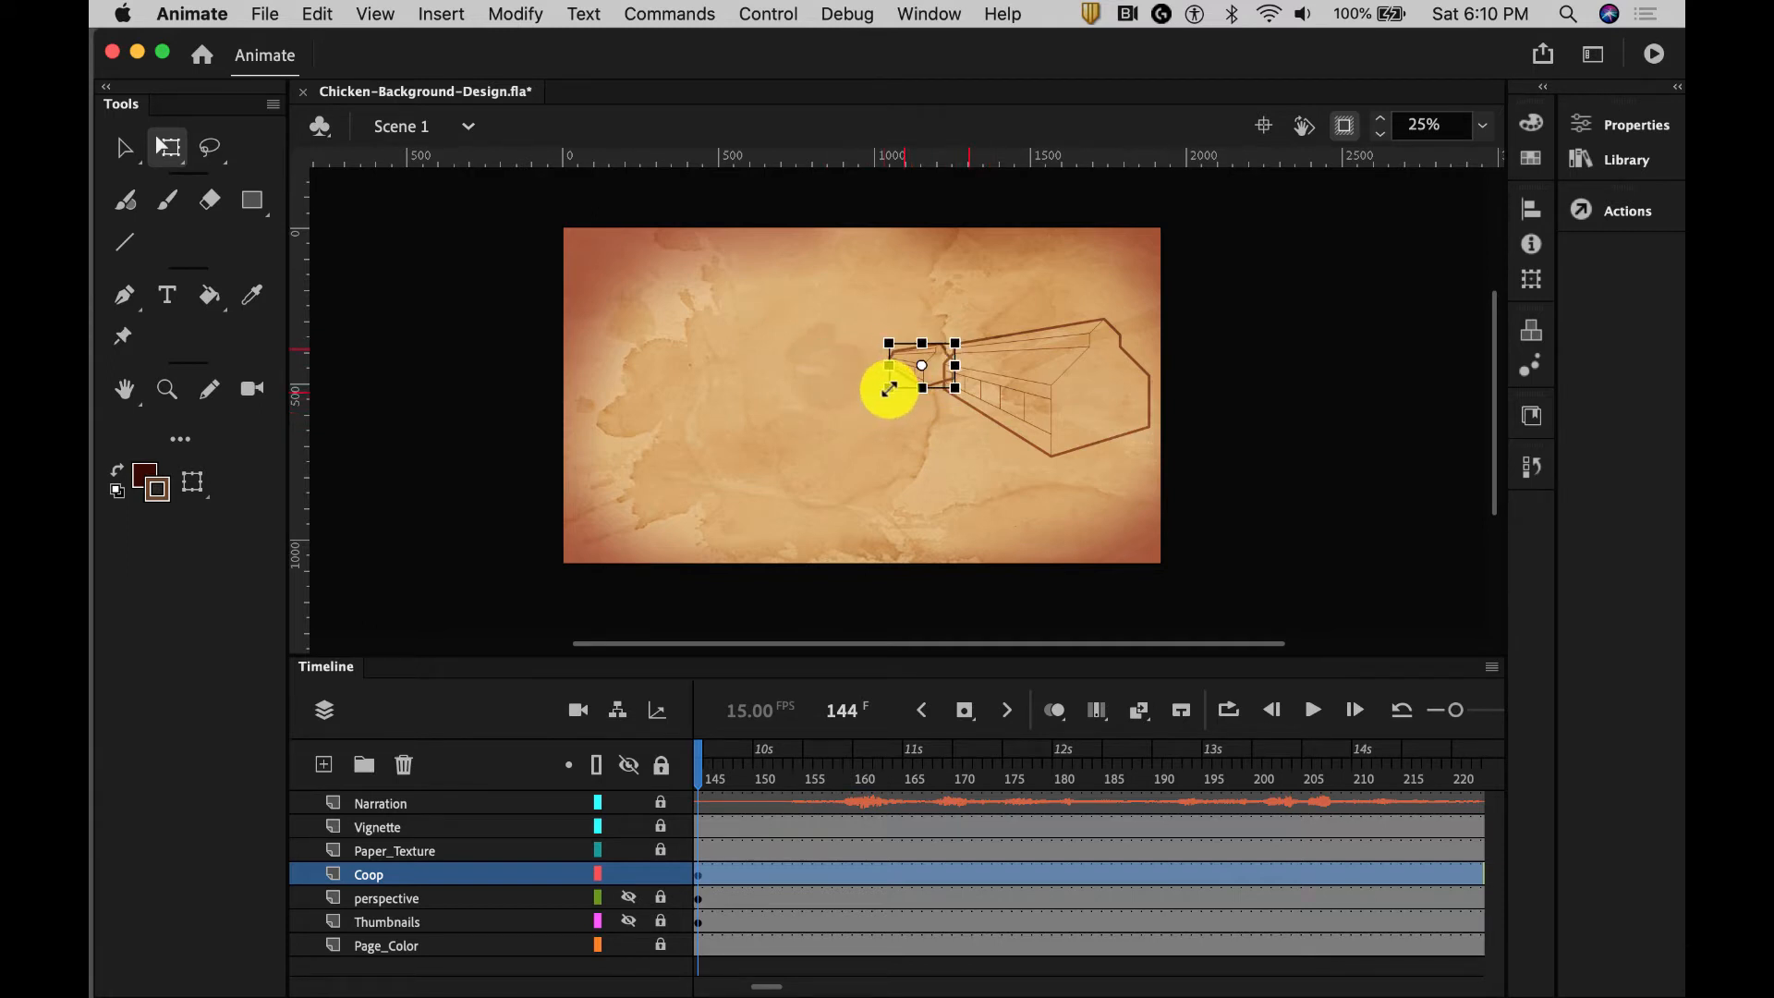
pyautogui.click(906, 448)
# Copy both coops together, place the pasted pair on the left half of the stage and flip it horizontally
pyautogui.moveTo(871, 299)
pyautogui.mouseDown()
pyautogui.moveTo(1089, 396)
pyautogui.moveTo(1156, 475)
pyautogui.mouseUp()
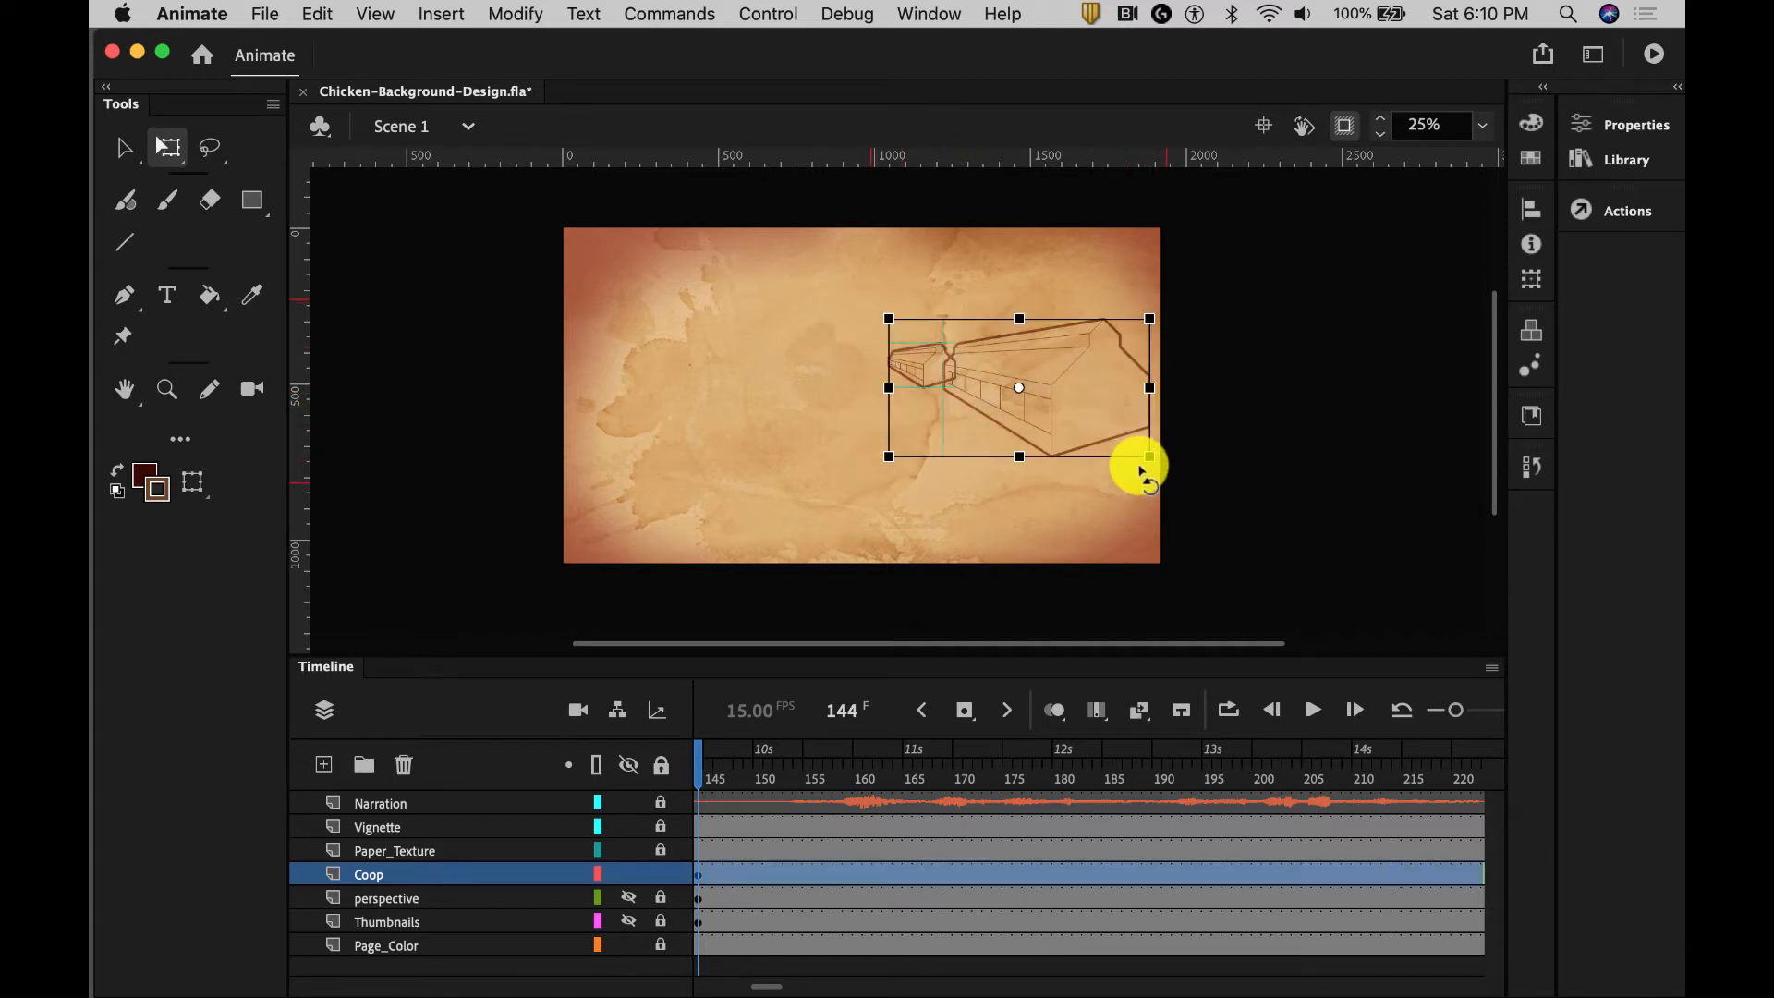
pyautogui.press('super+v')
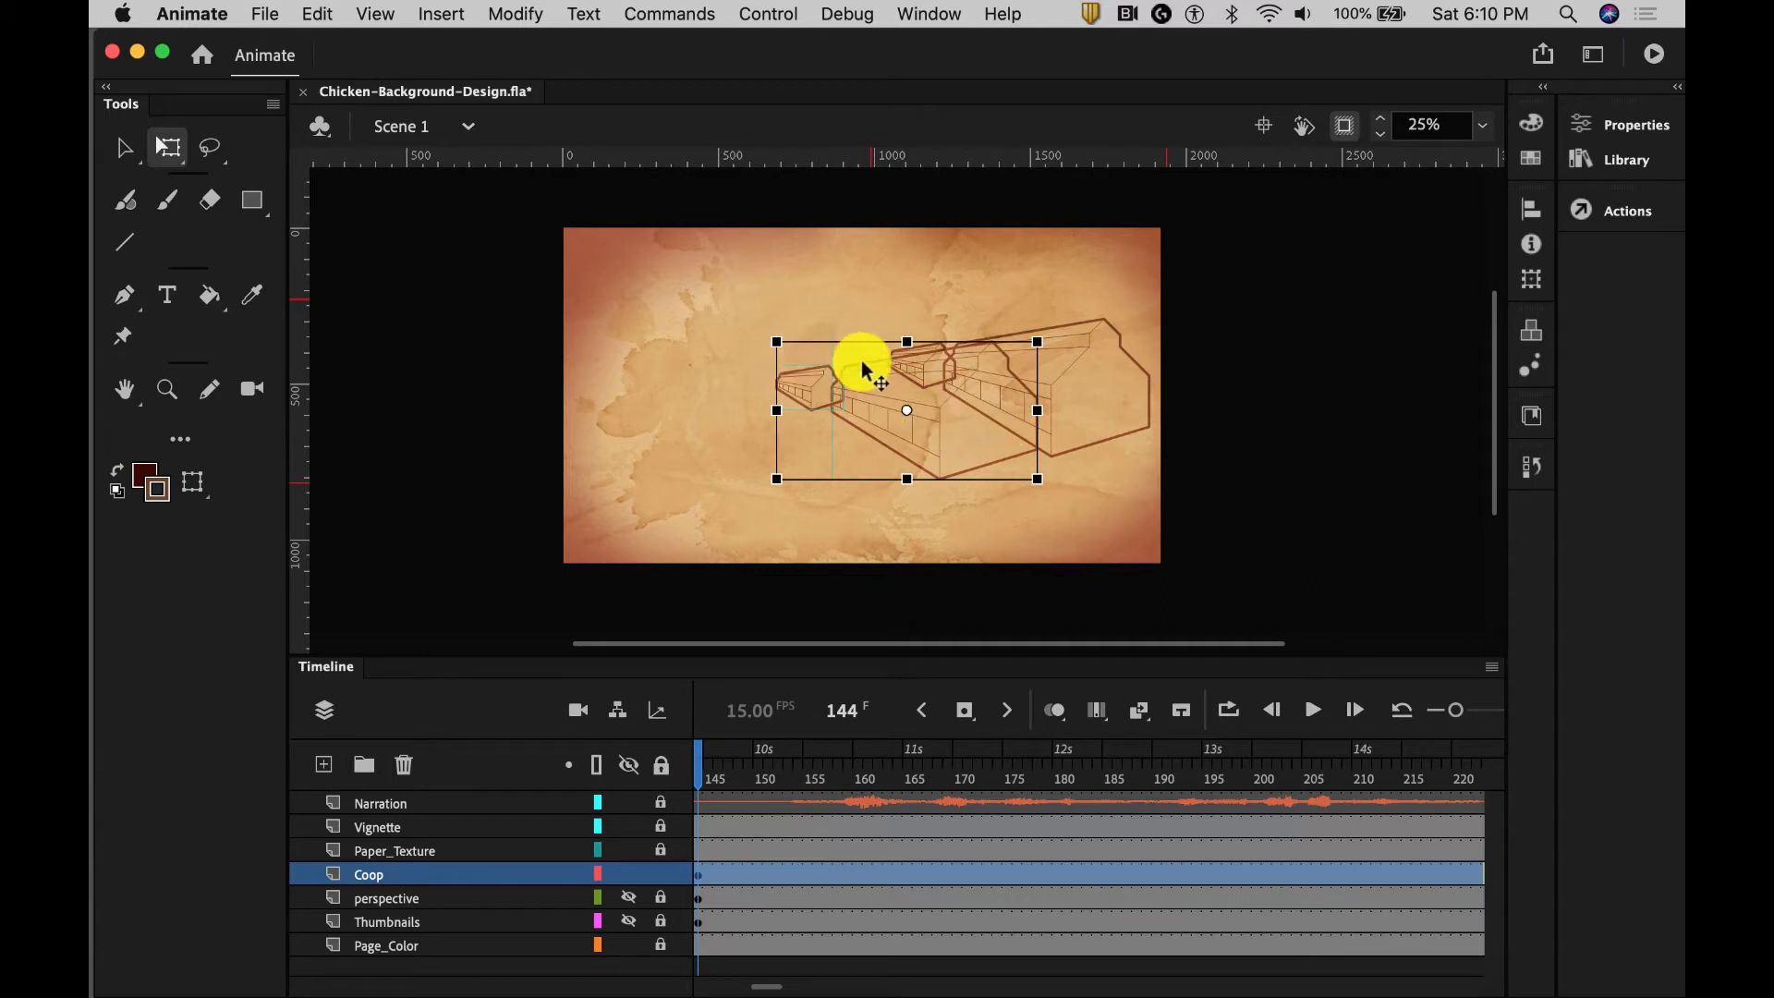
pyautogui.moveTo(862, 368); pyautogui.dragTo(700, 348)
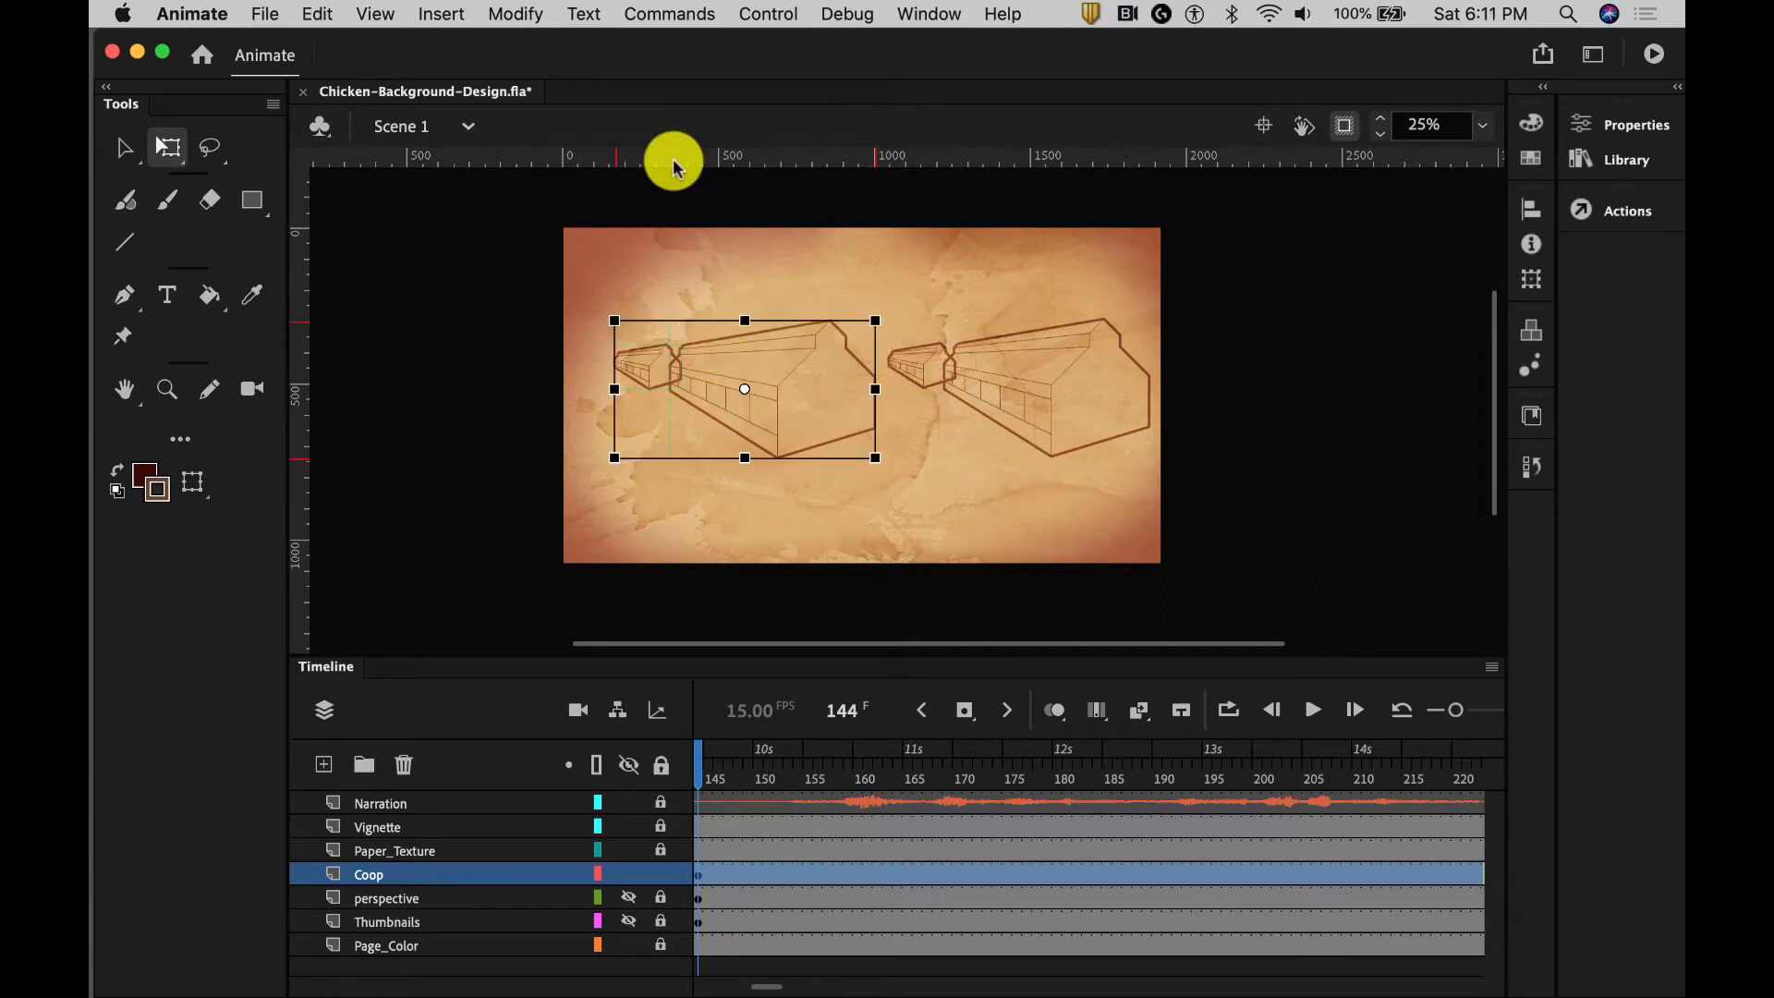
pyautogui.click(504, 16)
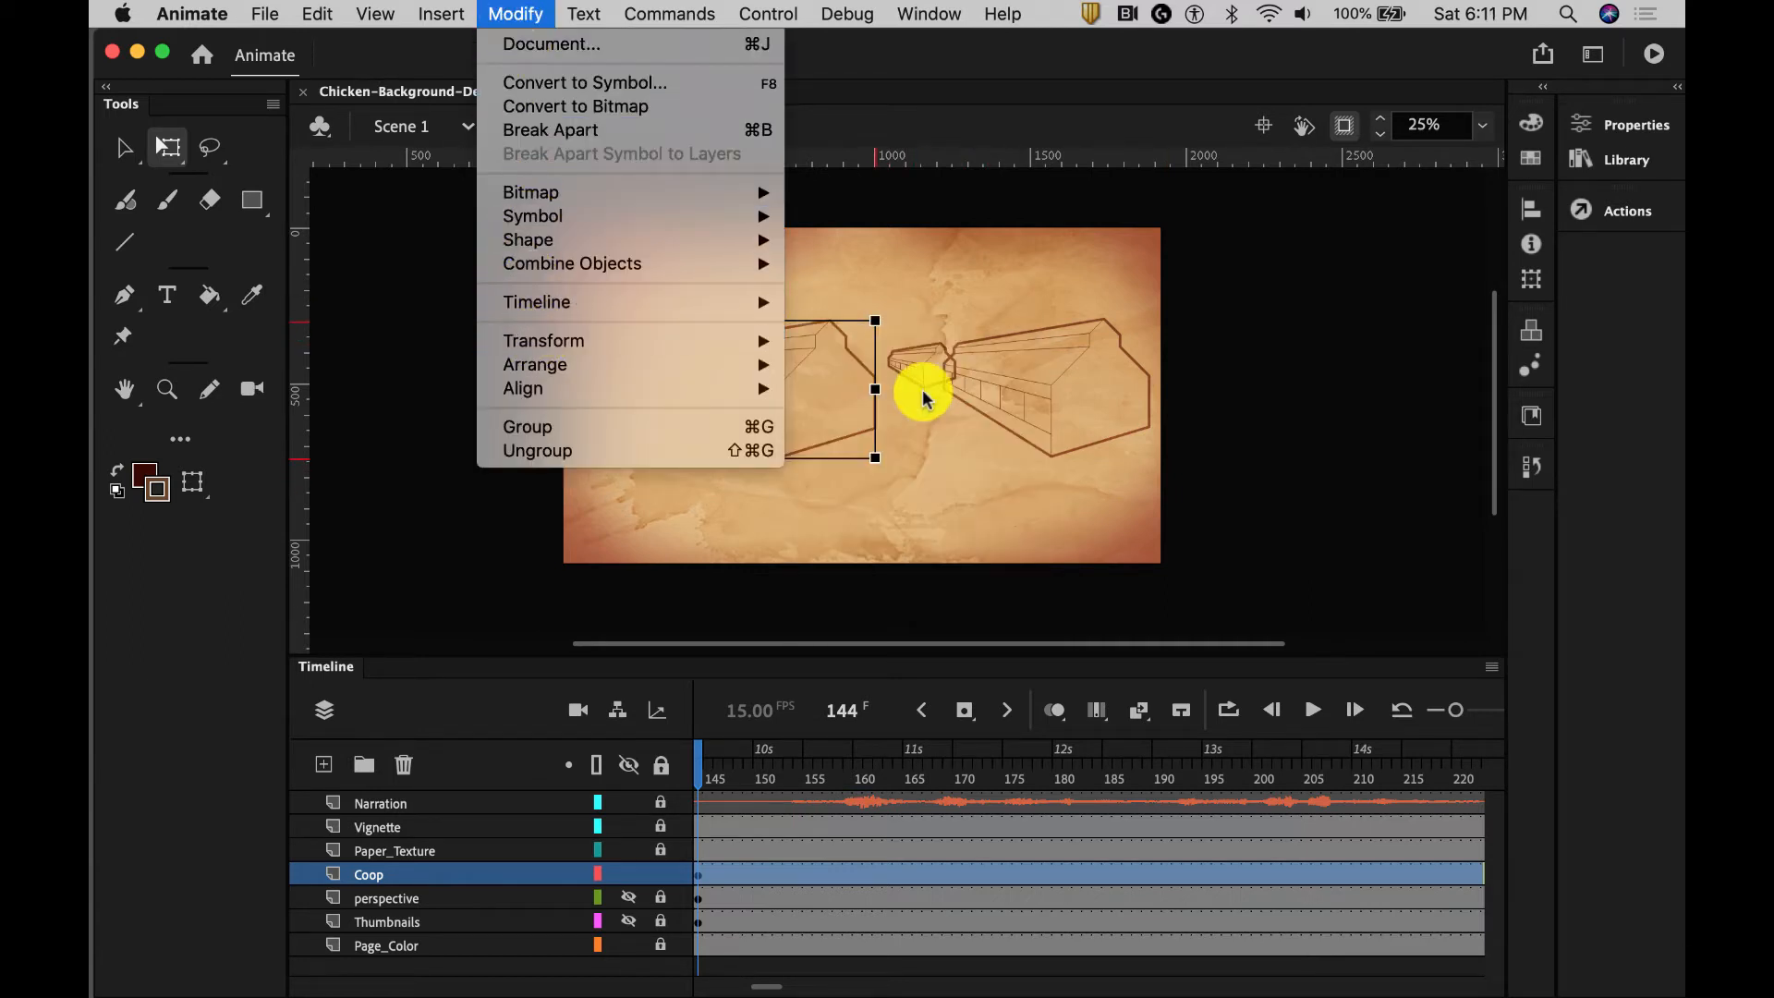
pyautogui.moveTo(665, 343)
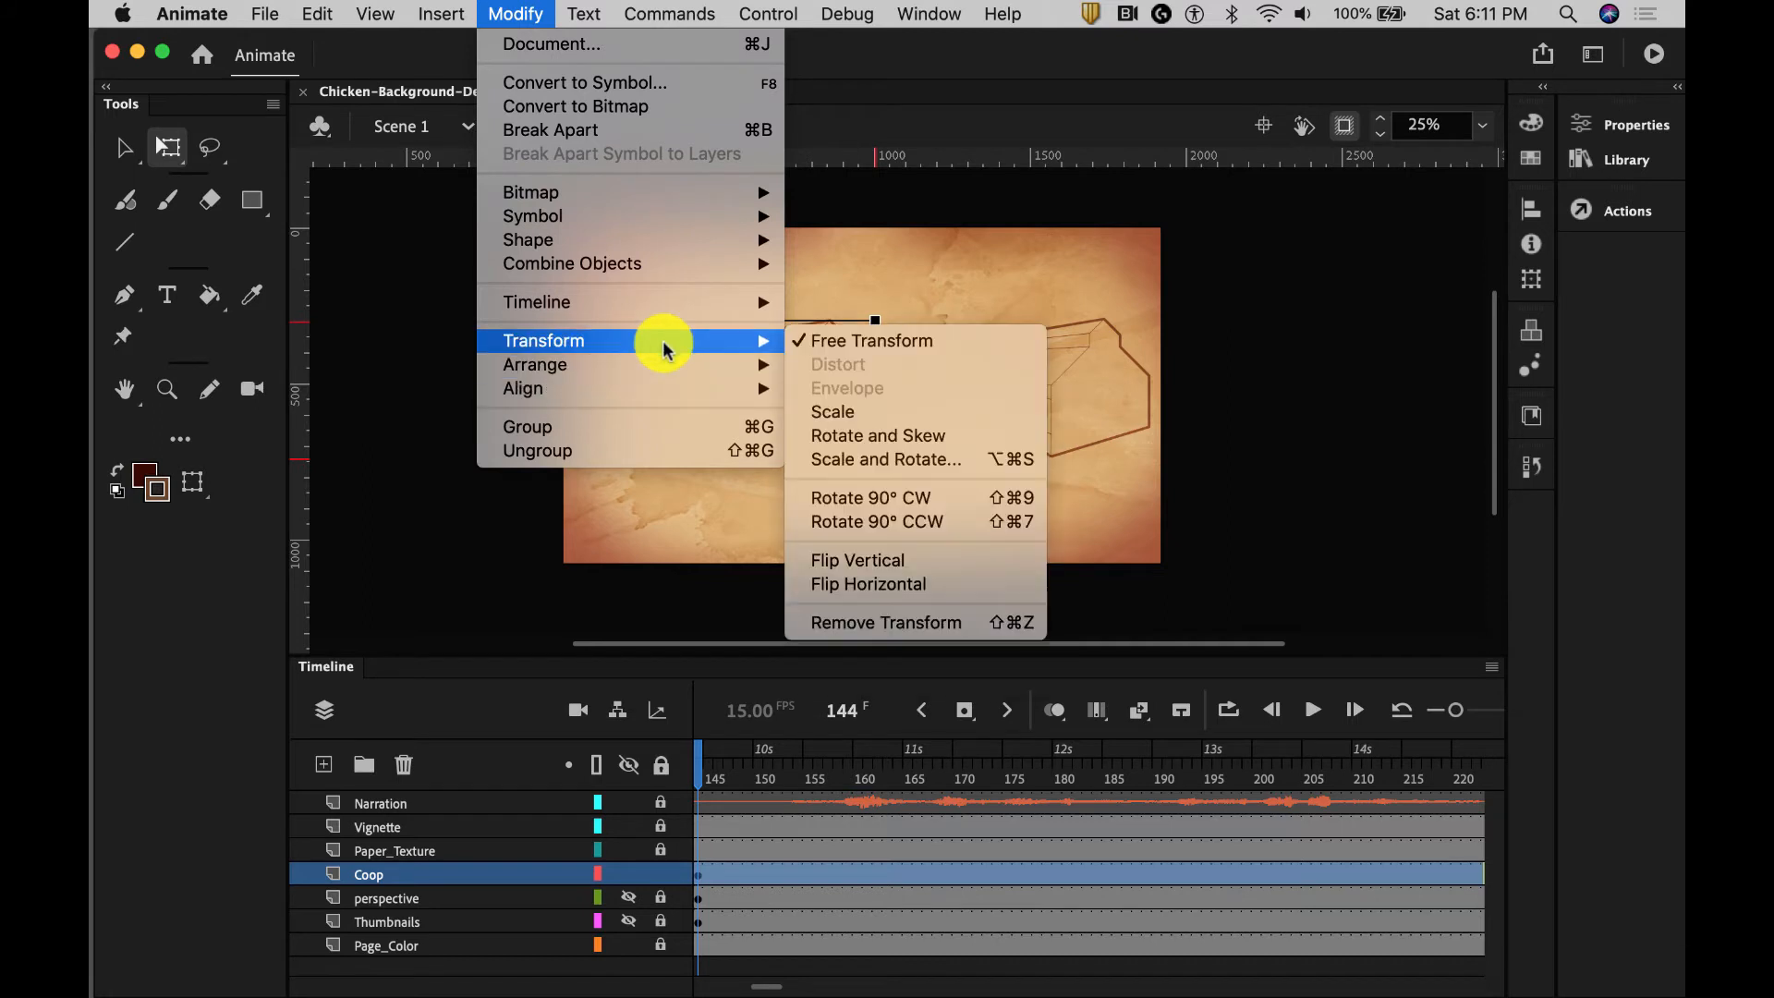
pyautogui.click(892, 584)
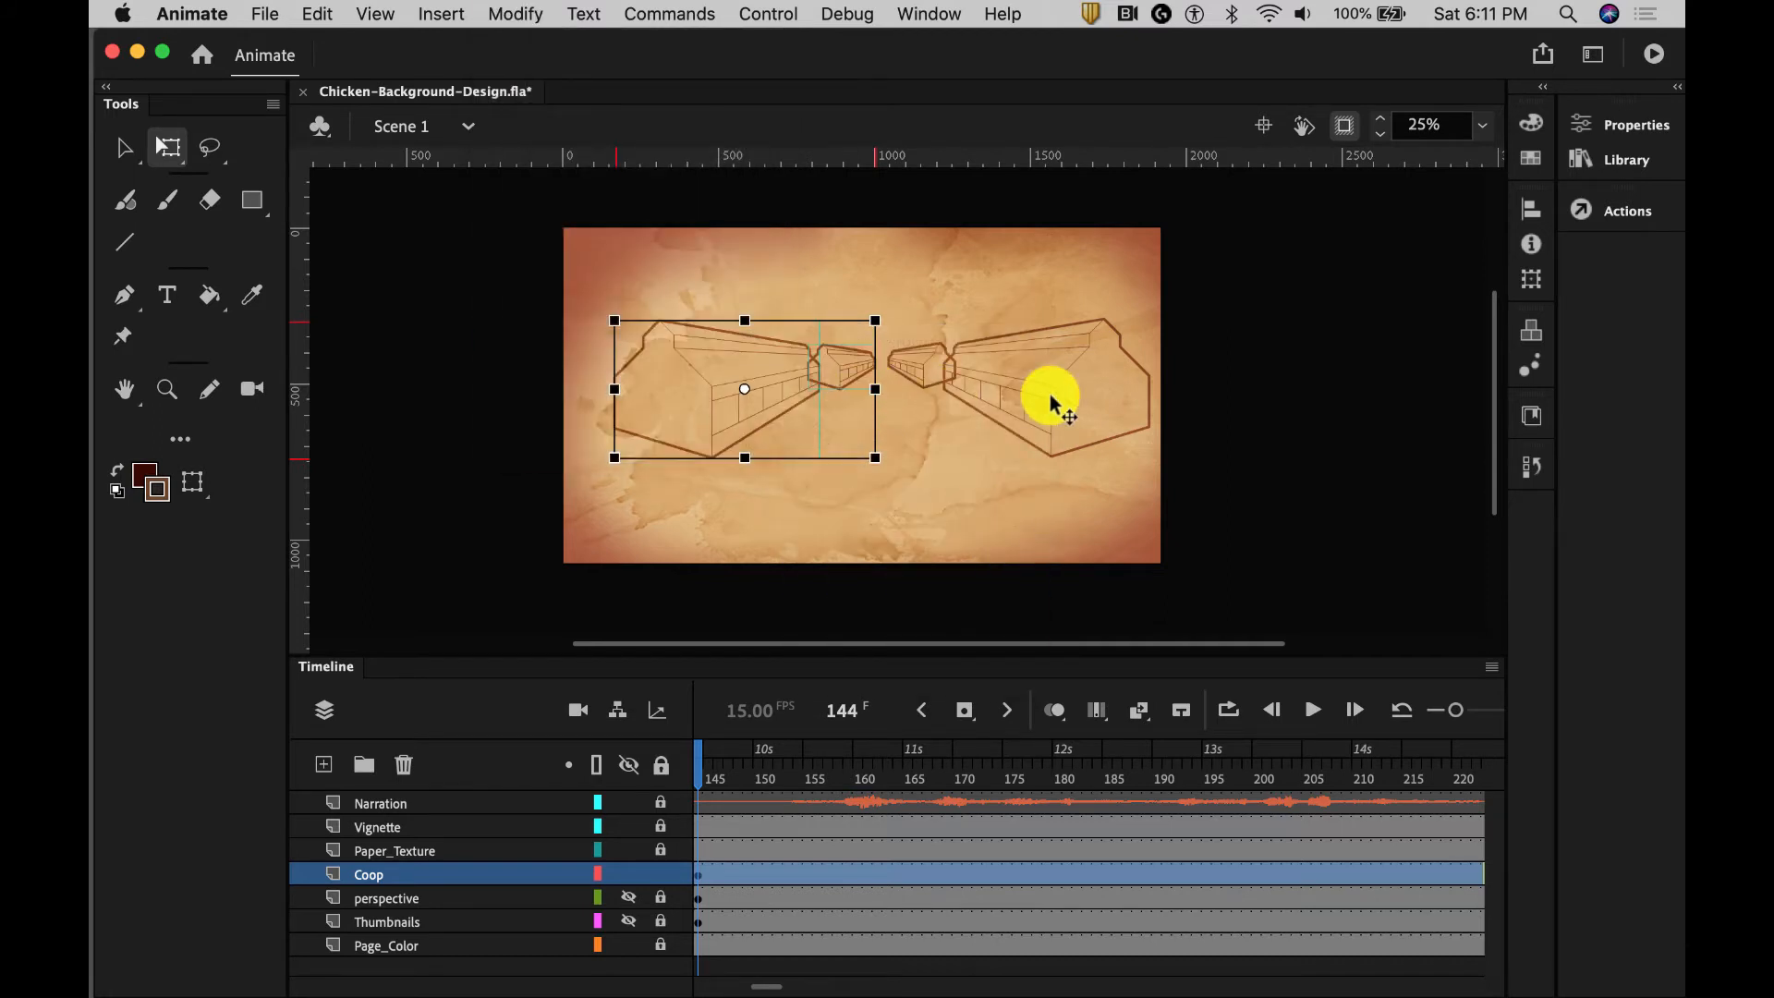
# Nudge the mirrored coop pair farther left to widen the gap between the two rows, and deselect it
pyautogui.hotkey('shift', 'Left')
pyautogui.hotkey('shift', 'Left')
pyautogui.hotkey('shift', 'Left')
pyautogui.hotkey('shift', 'Left')
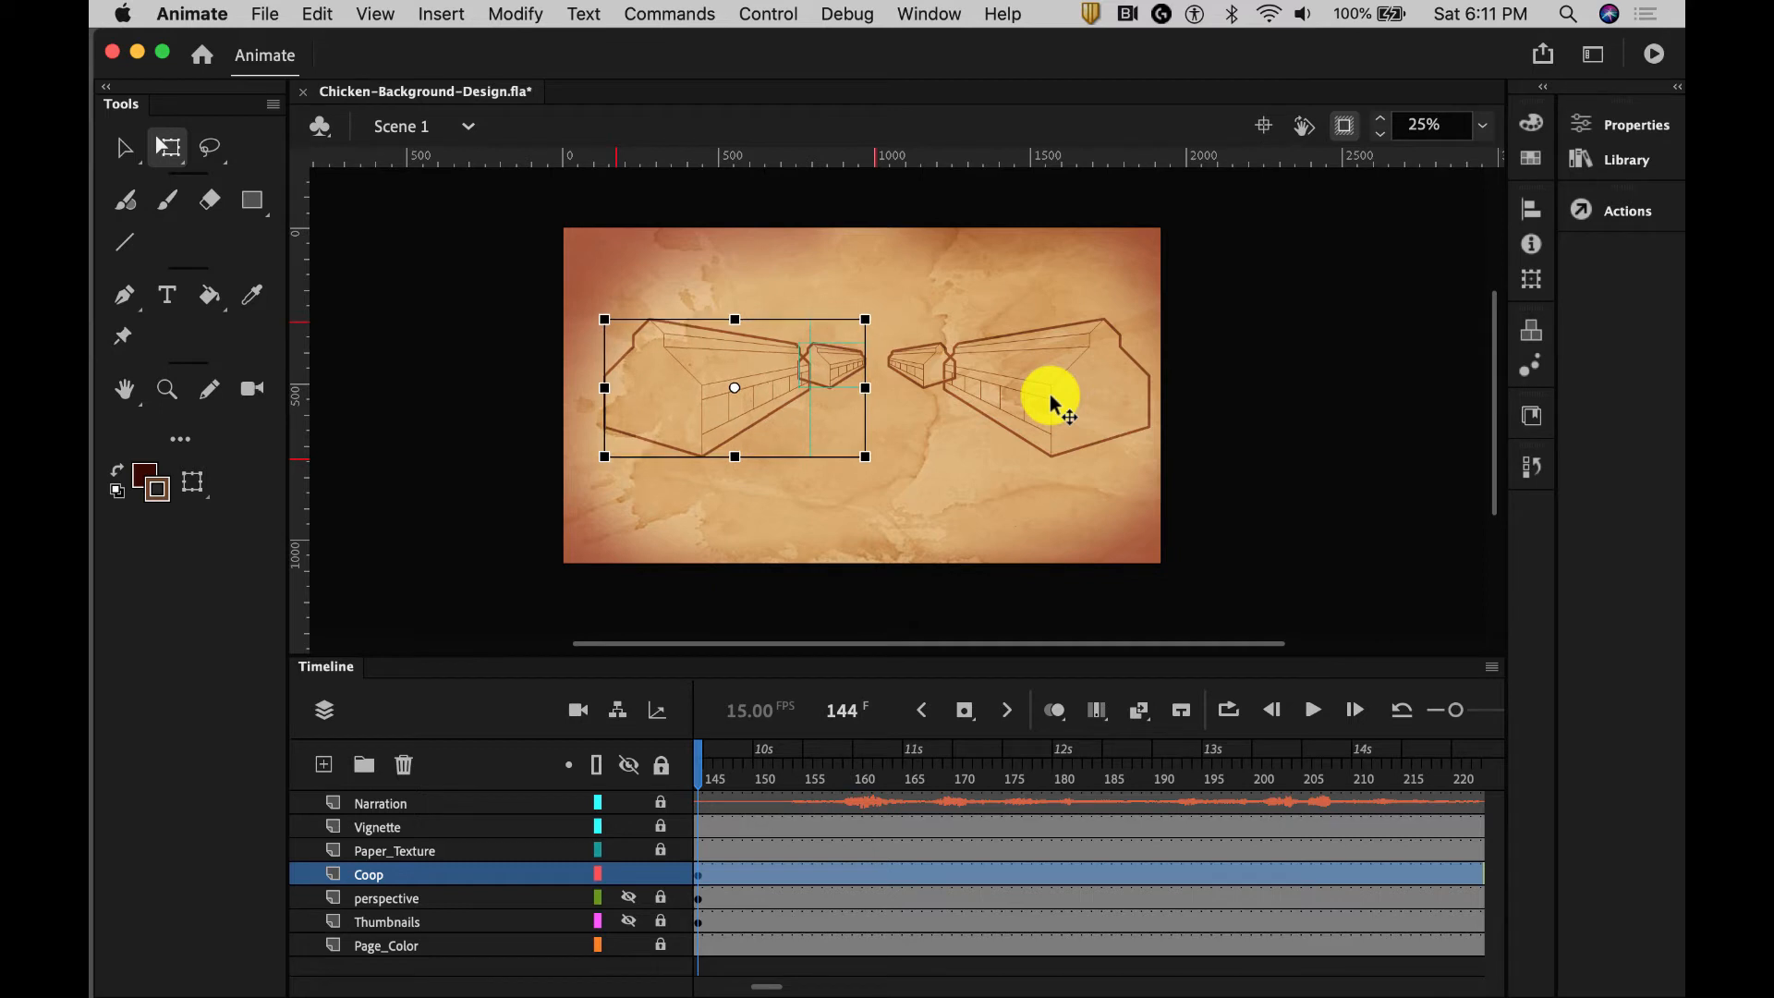
pyautogui.hotkey('shift', 'Left')
pyautogui.hotkey('shift', 'Left')
pyautogui.hotkey('shift', 'Left')
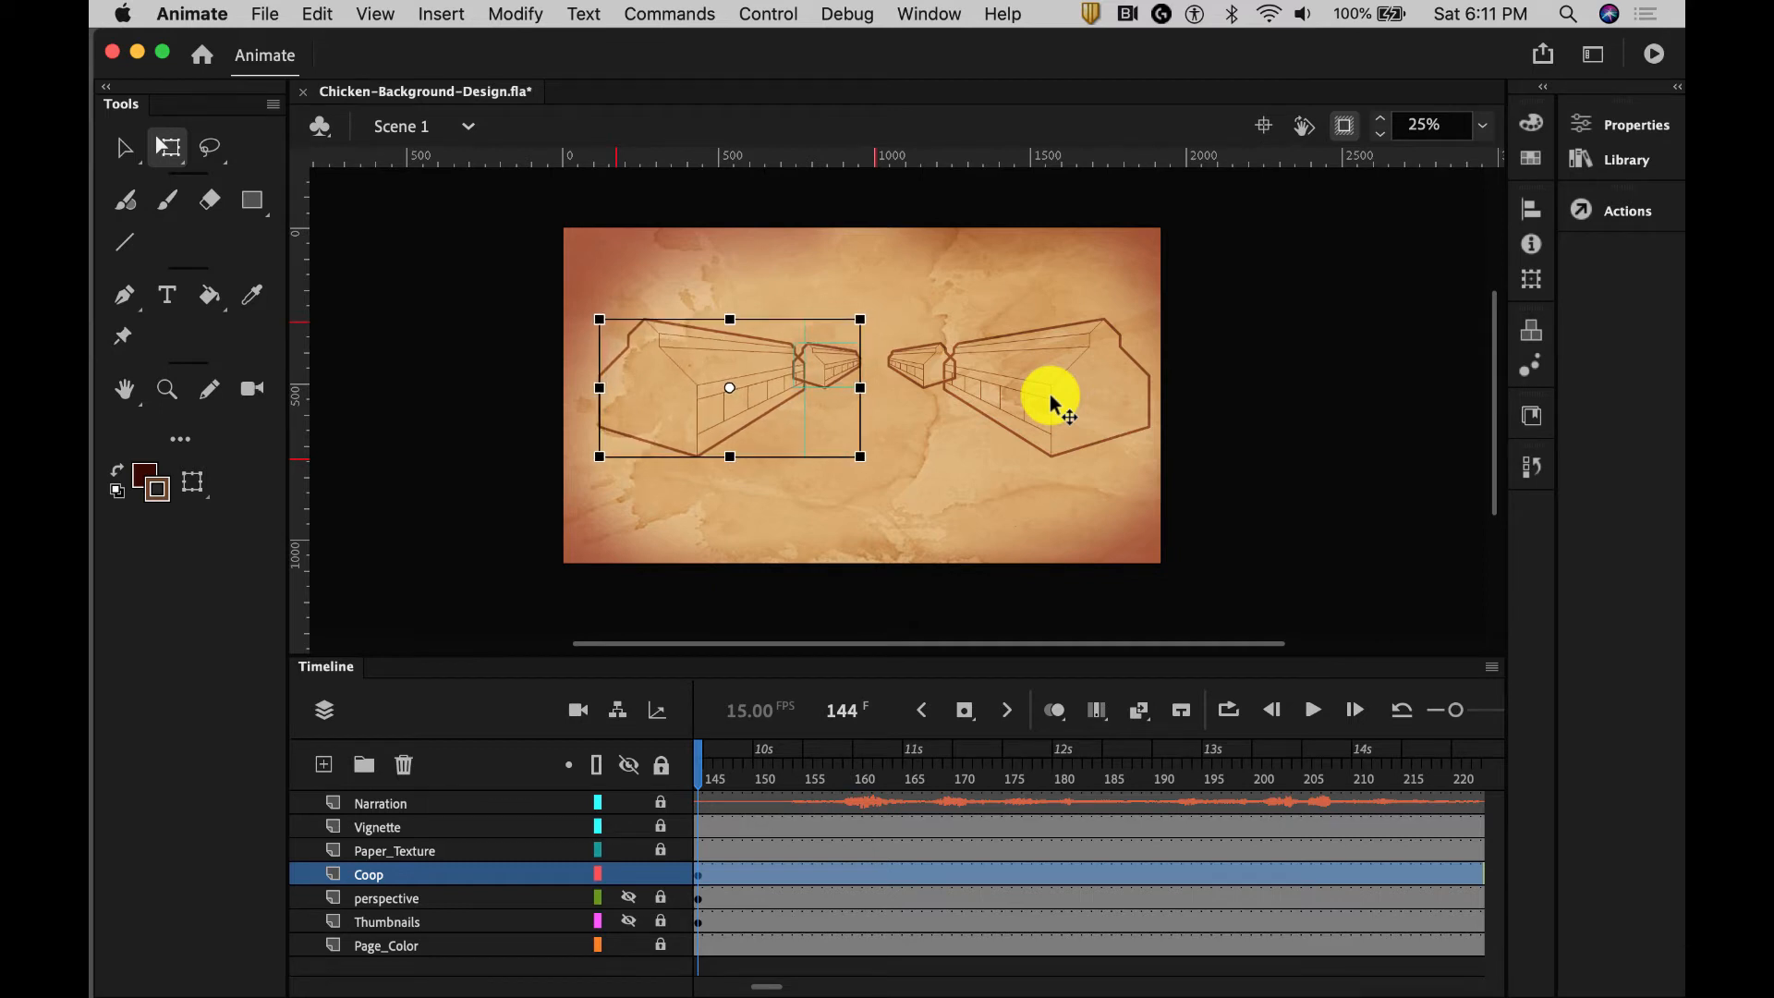
pyautogui.click(1220, 377)
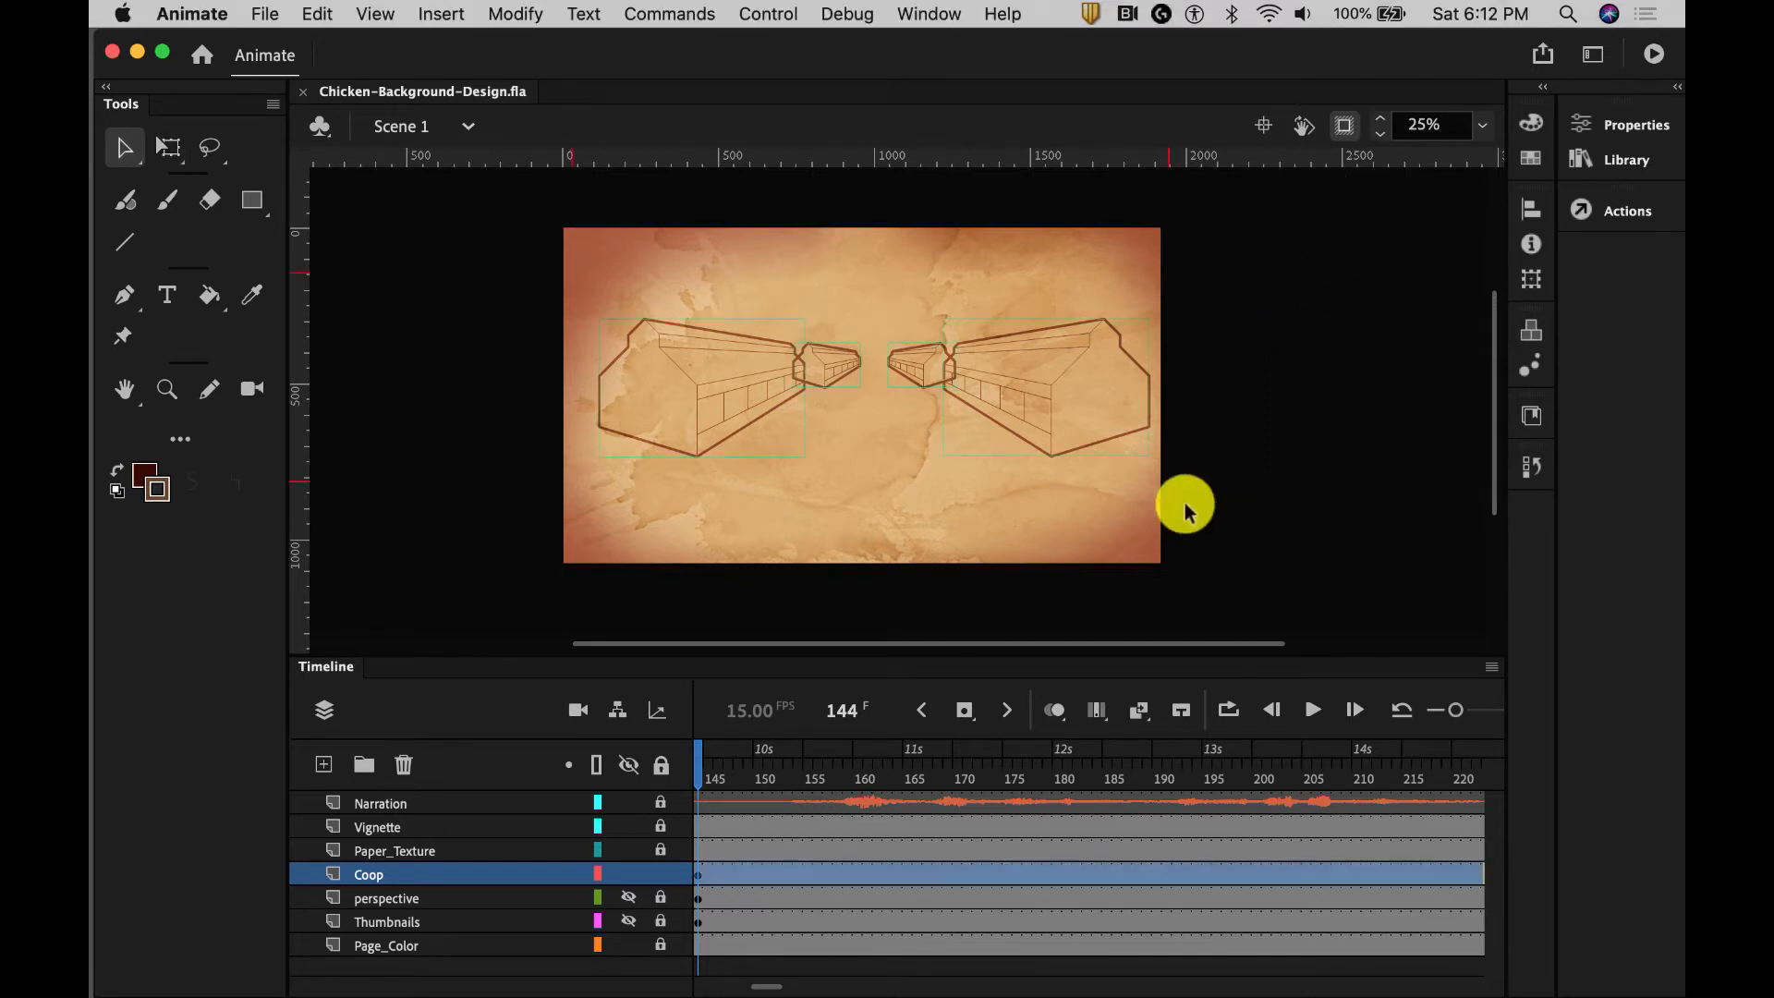
# Break apart all four coop groups into editable shapes
pyautogui.moveTo(1179, 493); pyautogui.dragTo(580, 268)
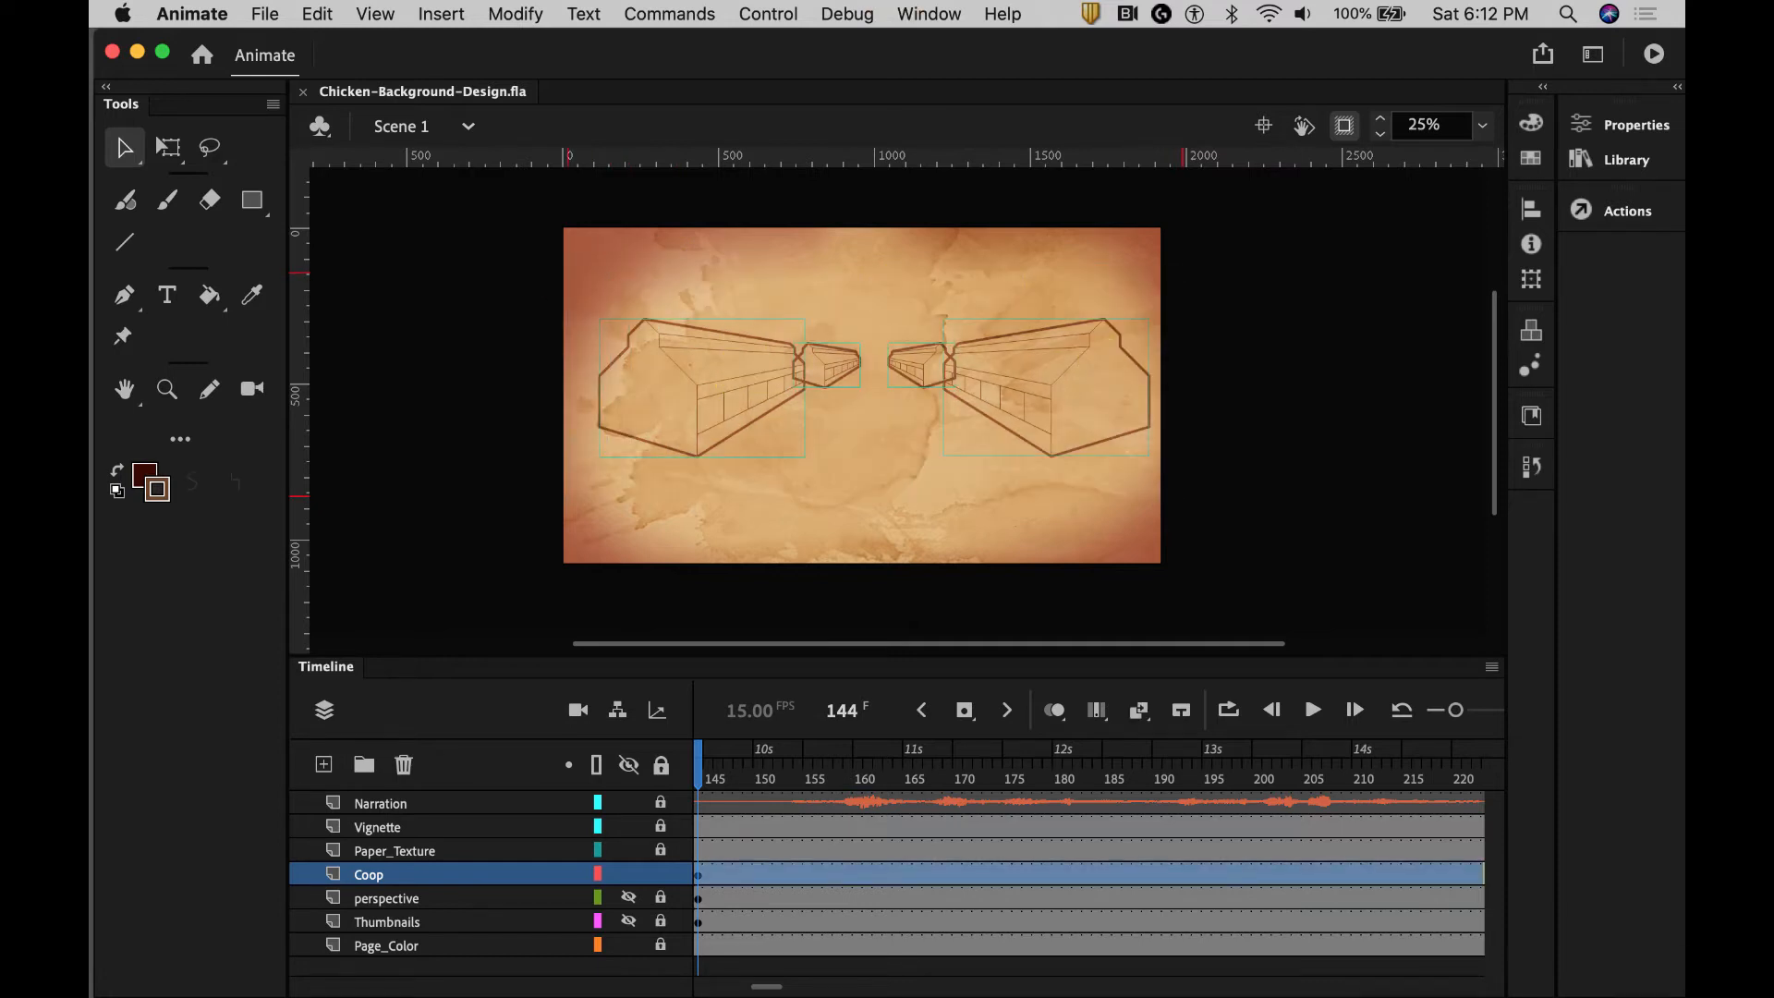
pyautogui.click(515, 14)
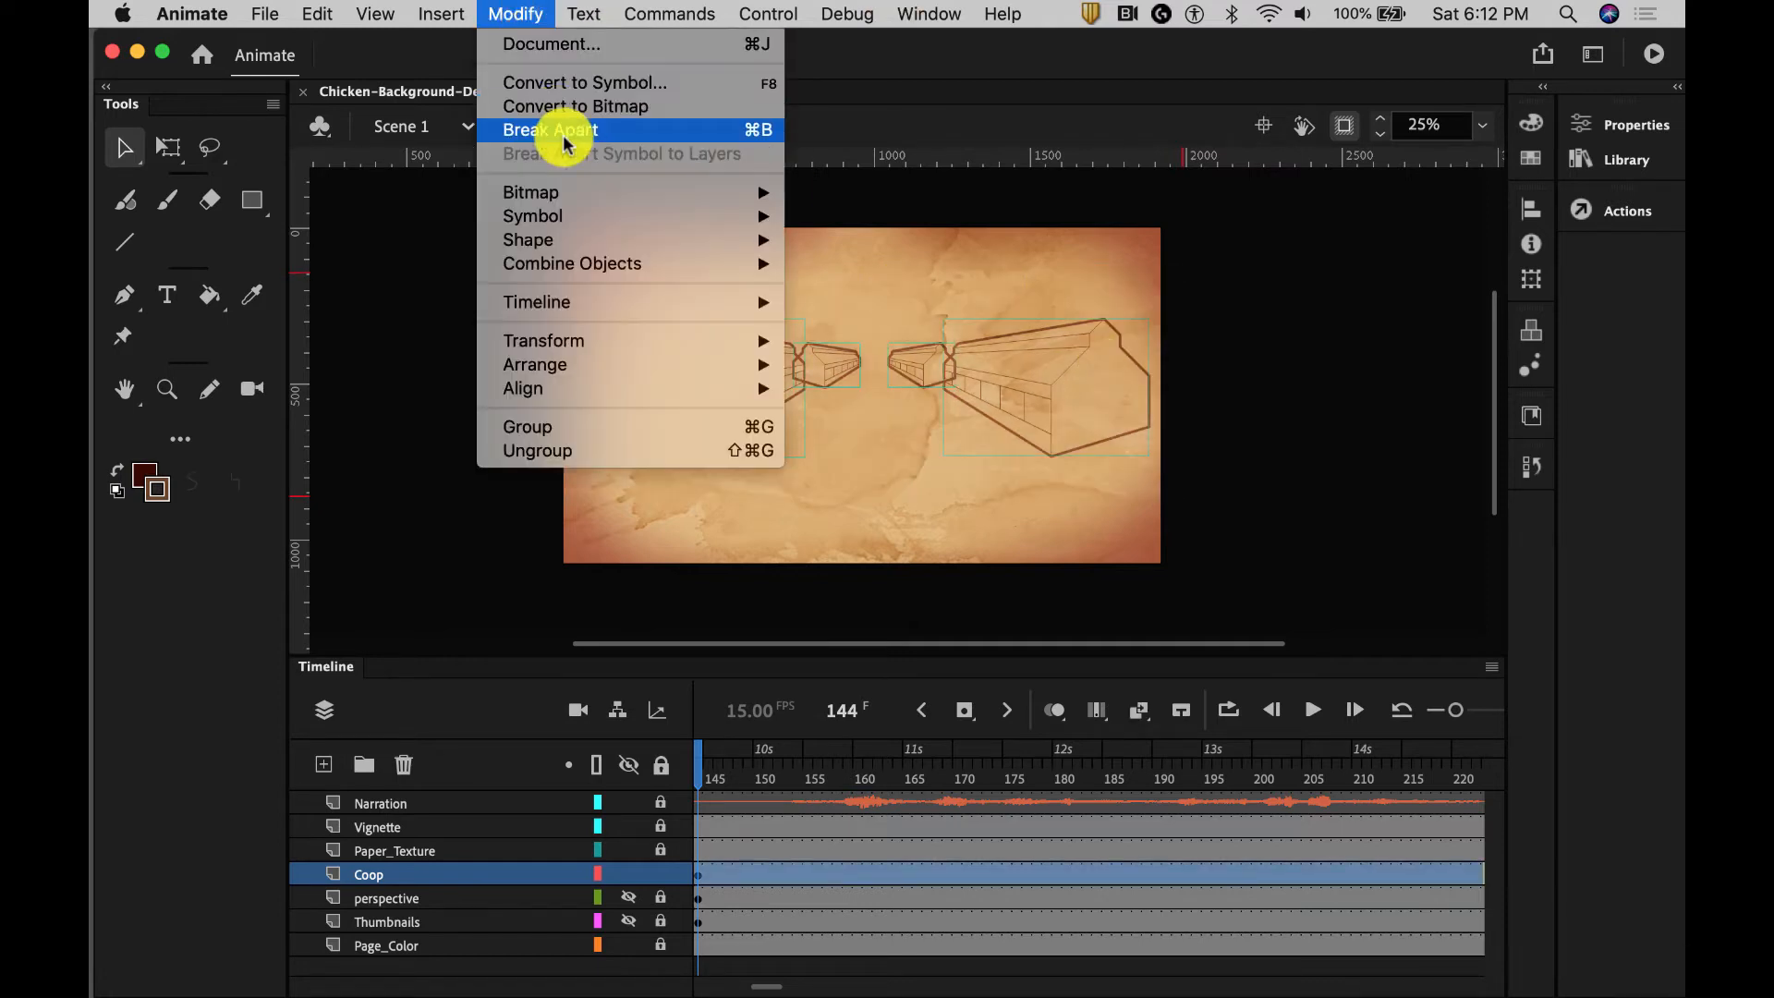
pyautogui.click(560, 128)
# Apply an Envelope transform to all coops, dipping the upper edge's middle and pulling the lower-right corner and its curve slightly upward
pyautogui.click(499, 15)
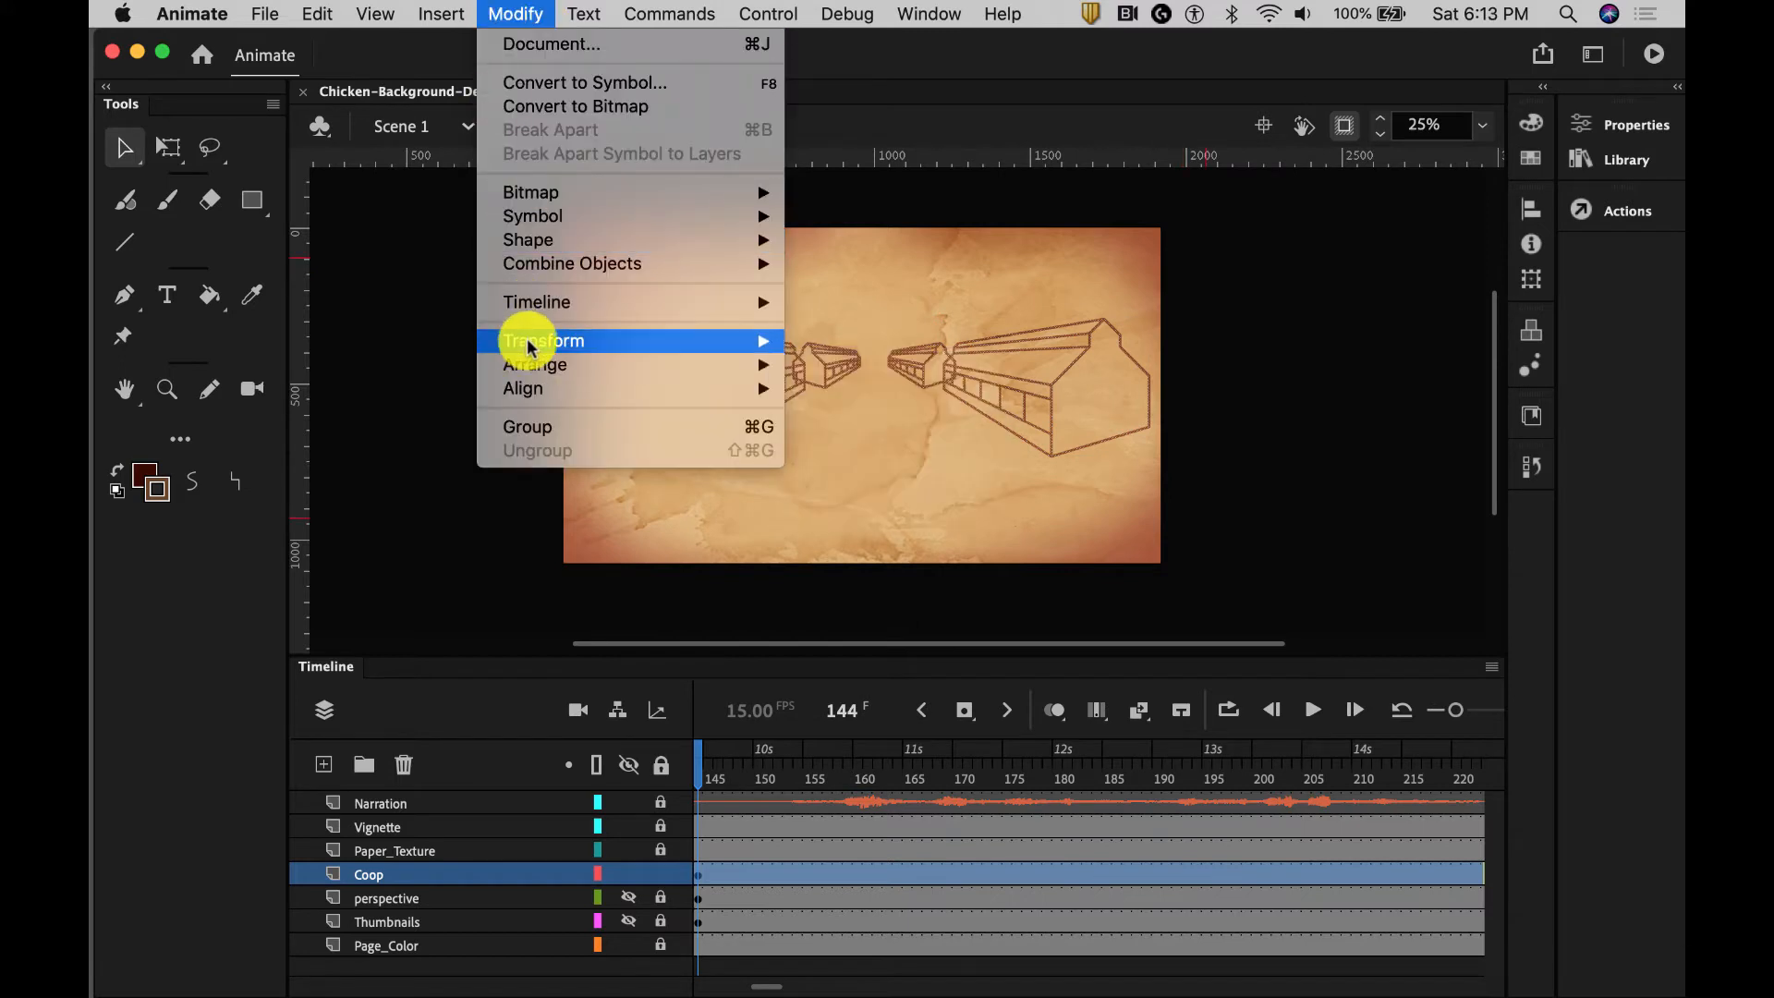
pyautogui.moveTo(526, 344)
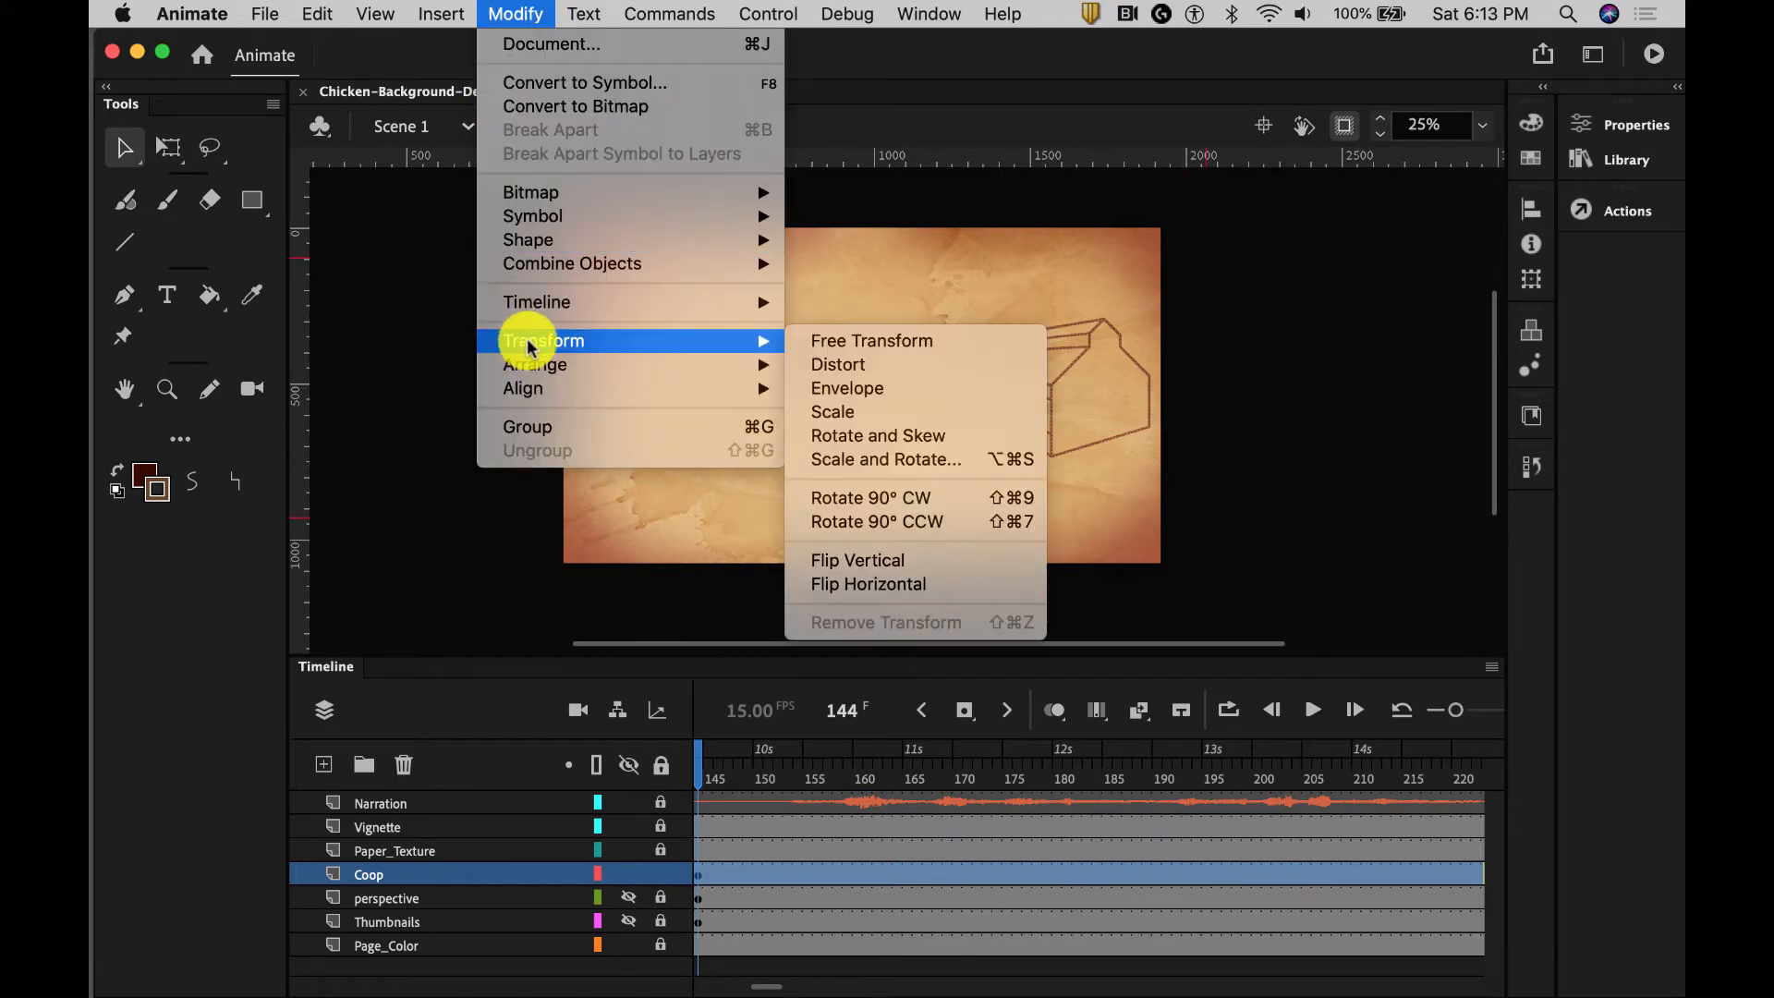
pyautogui.click(884, 389)
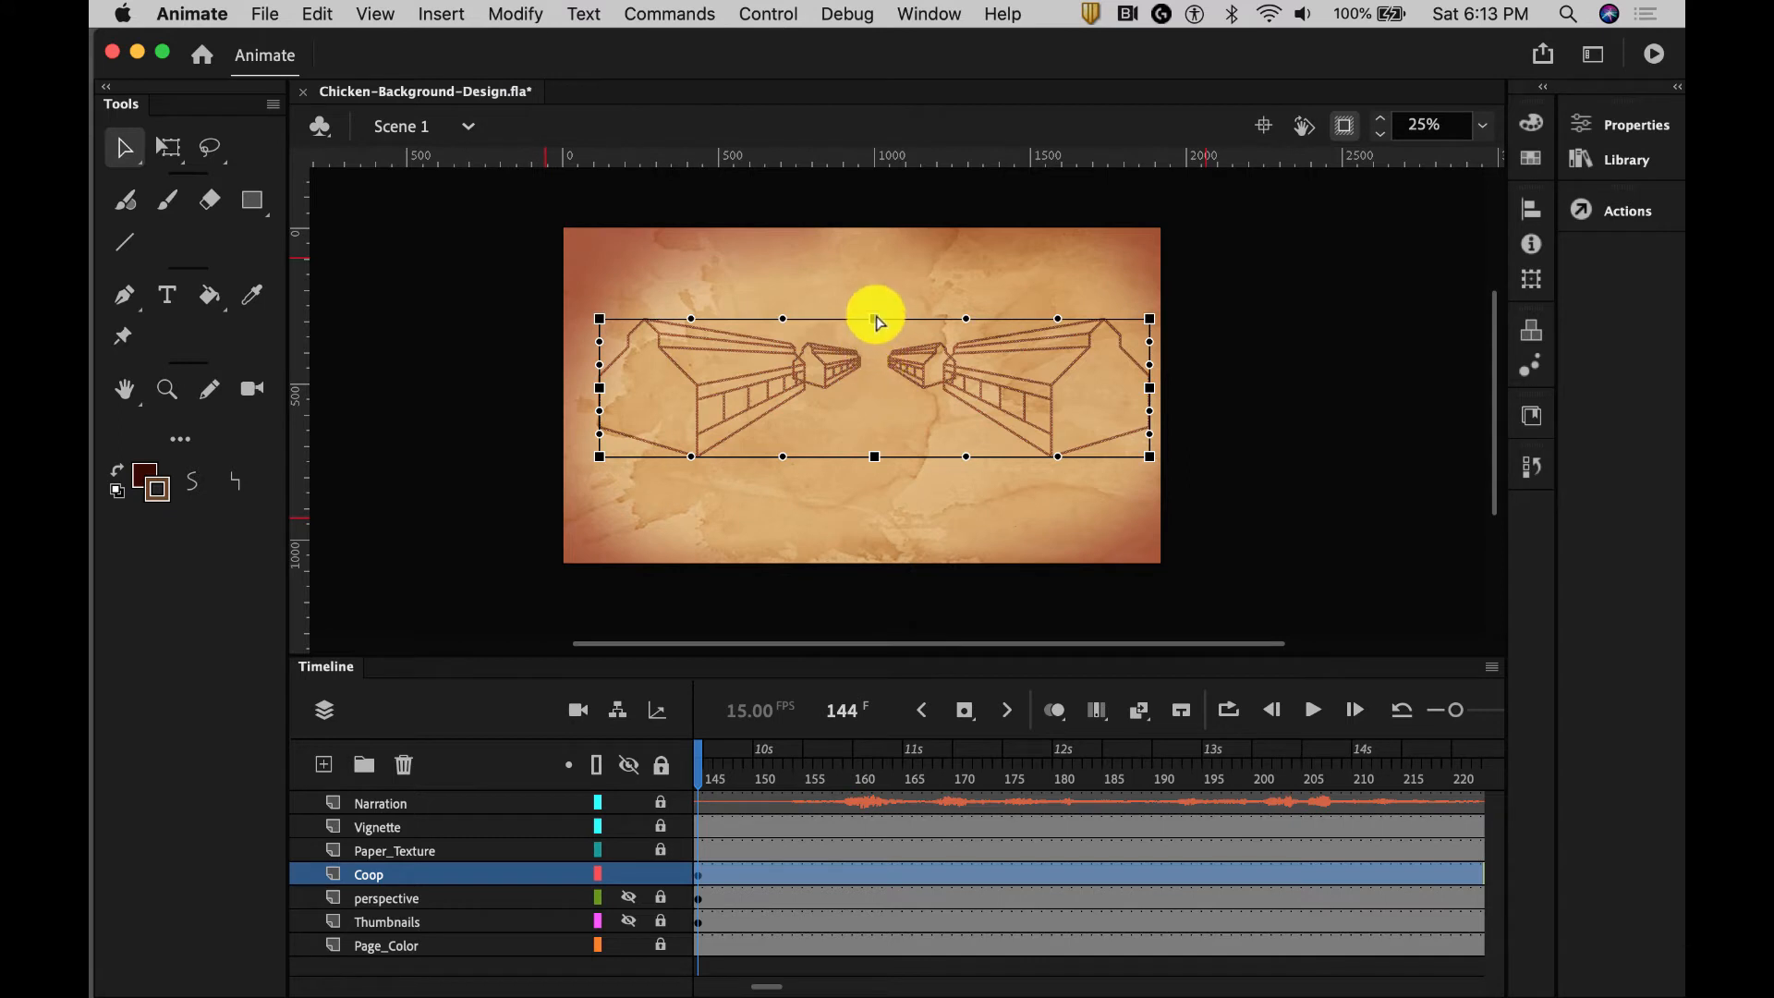
pyautogui.moveTo(877, 320); pyautogui.dragTo(894, 344)
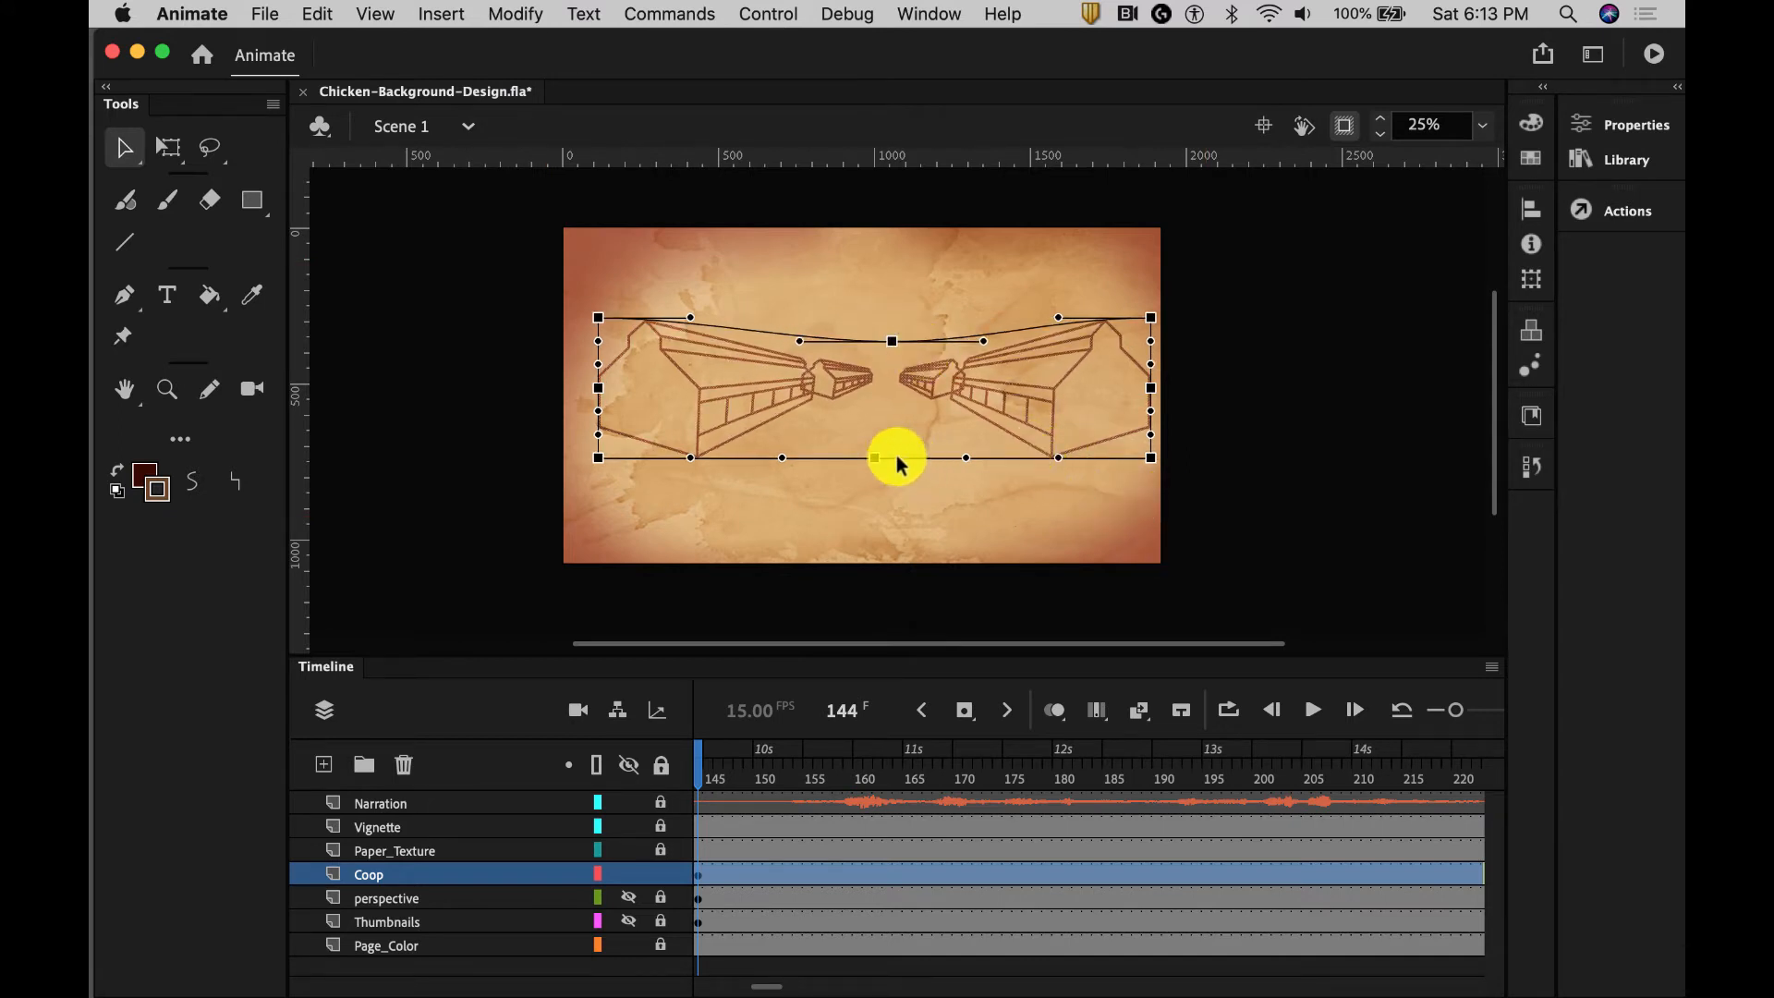
pyautogui.moveTo(1058, 459)
pyautogui.mouseDown()
pyautogui.moveTo(1041, 495)
pyautogui.moveTo(1007, 498)
pyautogui.mouseUp()
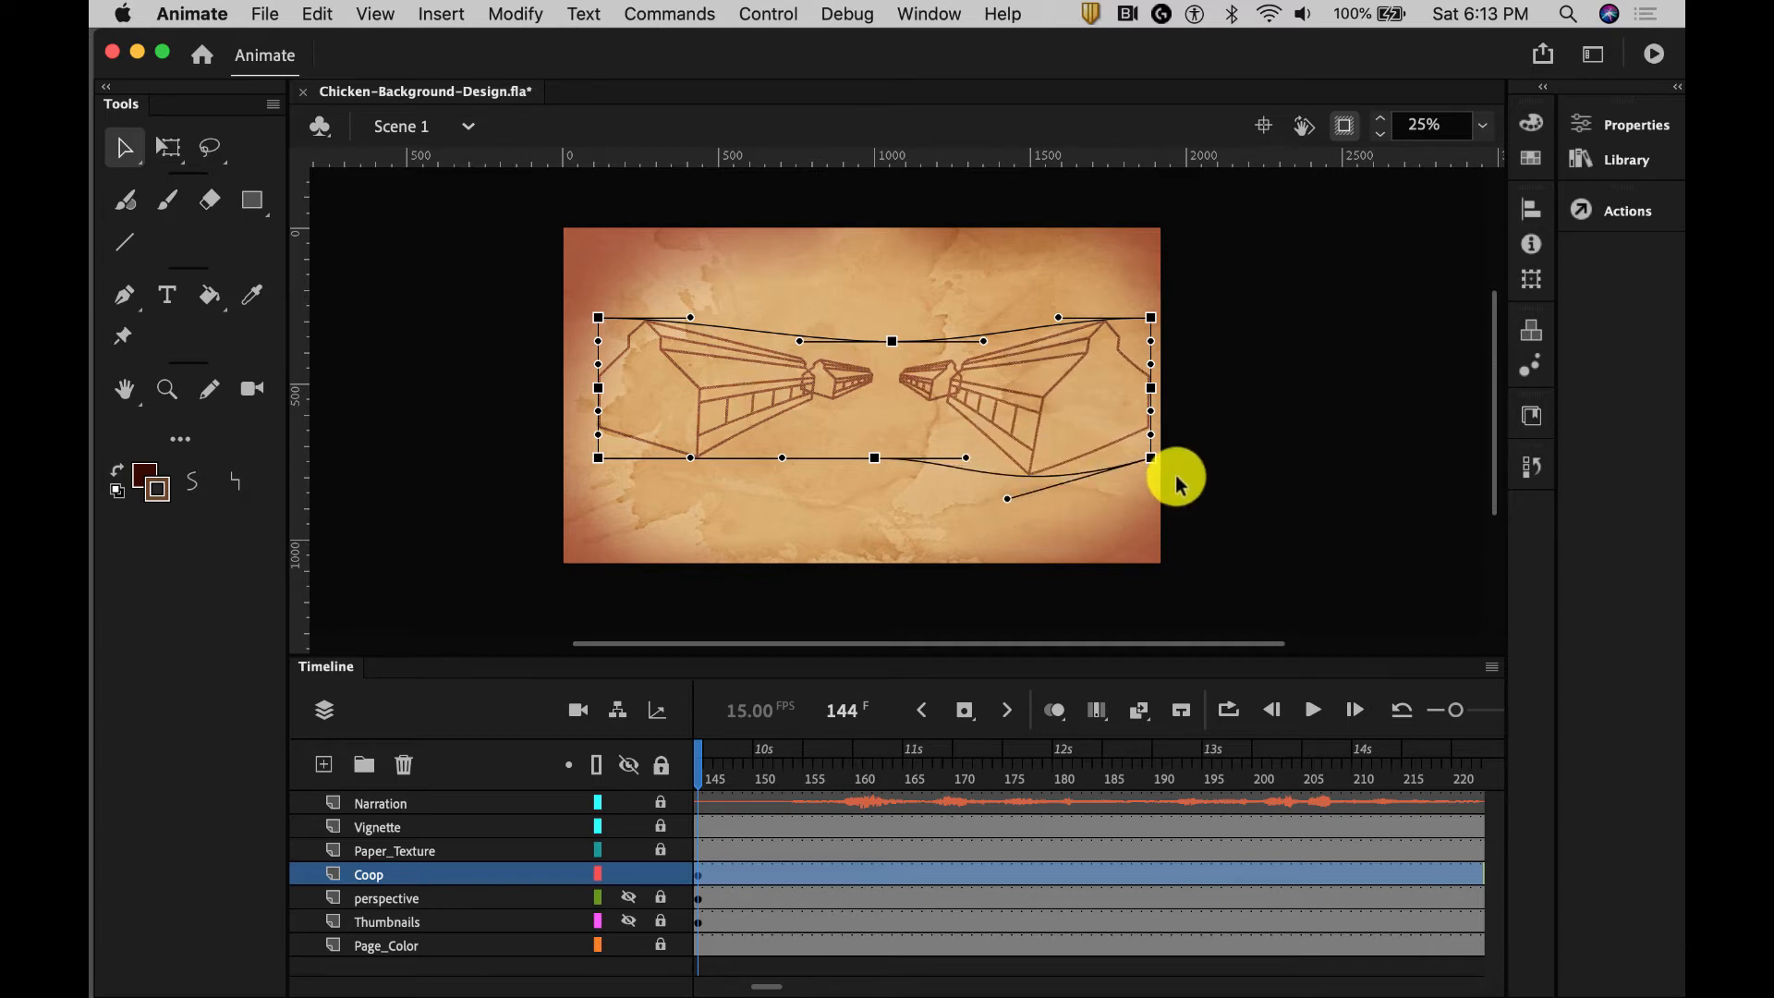
pyautogui.moveTo(1150, 457)
pyautogui.mouseDown()
pyautogui.moveTo(1124, 459)
pyautogui.moveTo(1142, 446)
pyautogui.mouseUp()
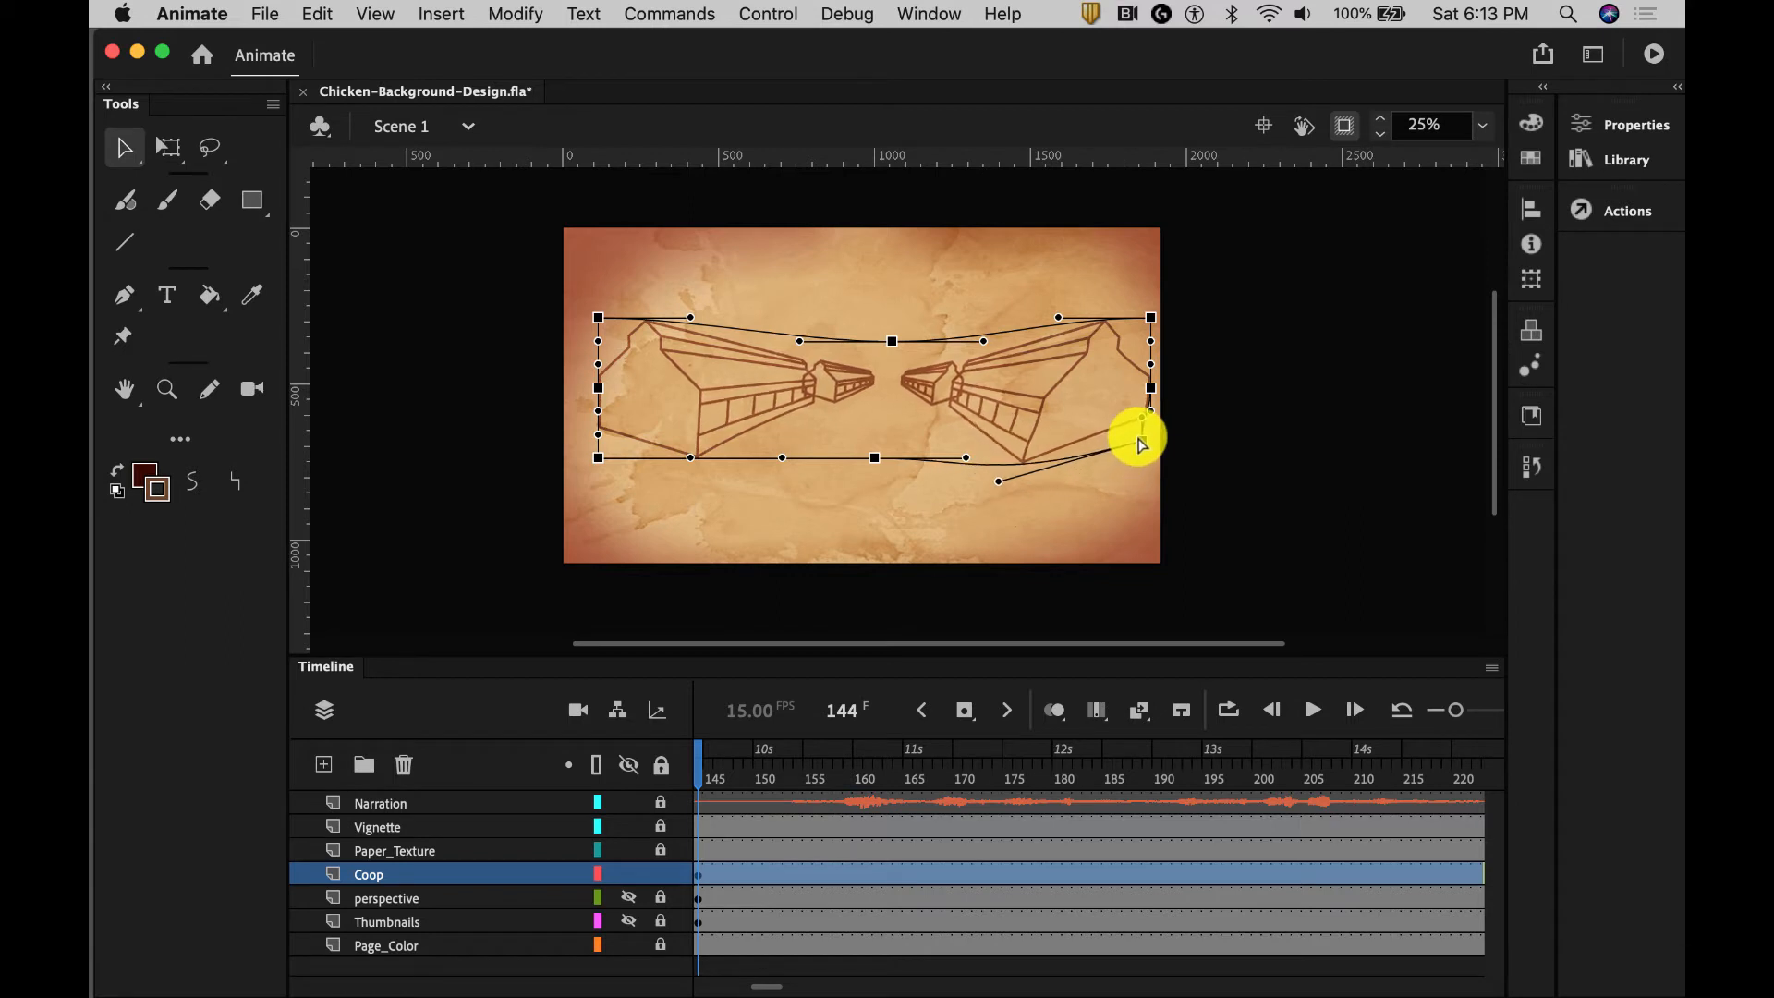
pyautogui.moveTo(998, 481)
pyautogui.mouseDown()
pyautogui.moveTo(1050, 452)
pyautogui.moveTo(1011, 455)
pyautogui.mouseUp()
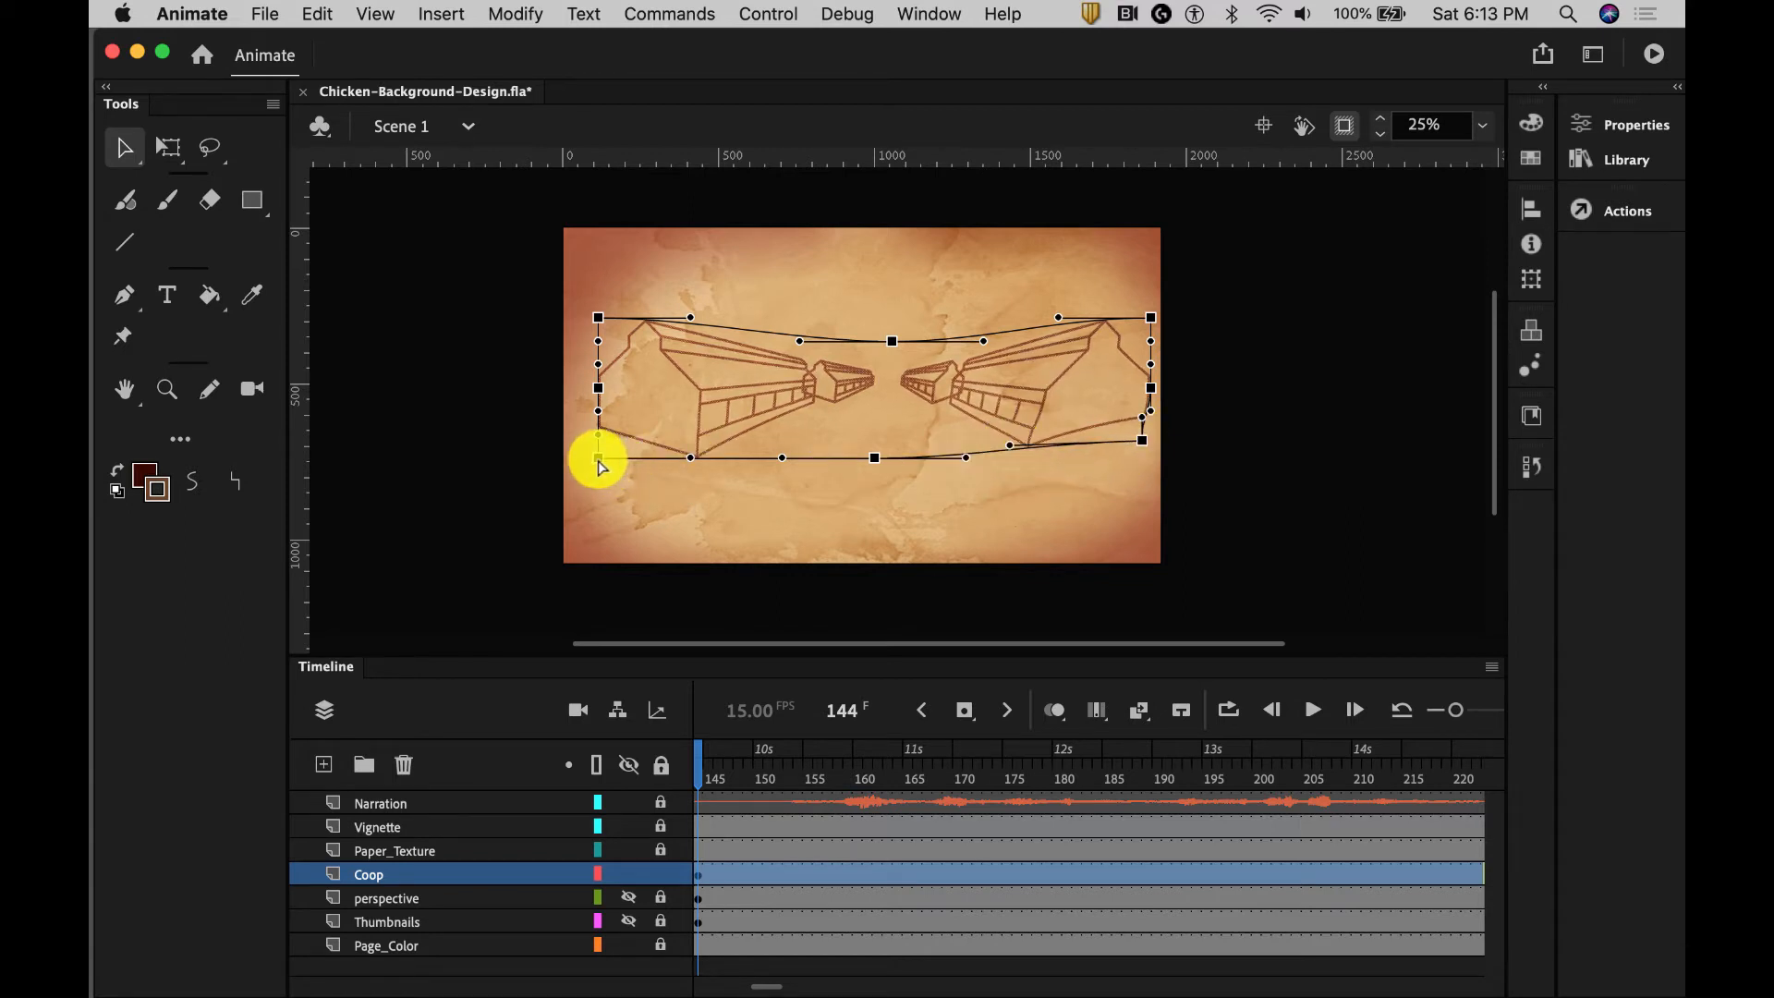
# Refine the coops' envelope by pulling both lower corners outward, raising the upper-left corner and pinching the upper and lower middles inward, and deselect
pyautogui.moveTo(598, 459); pyautogui.dragTo(593, 465)
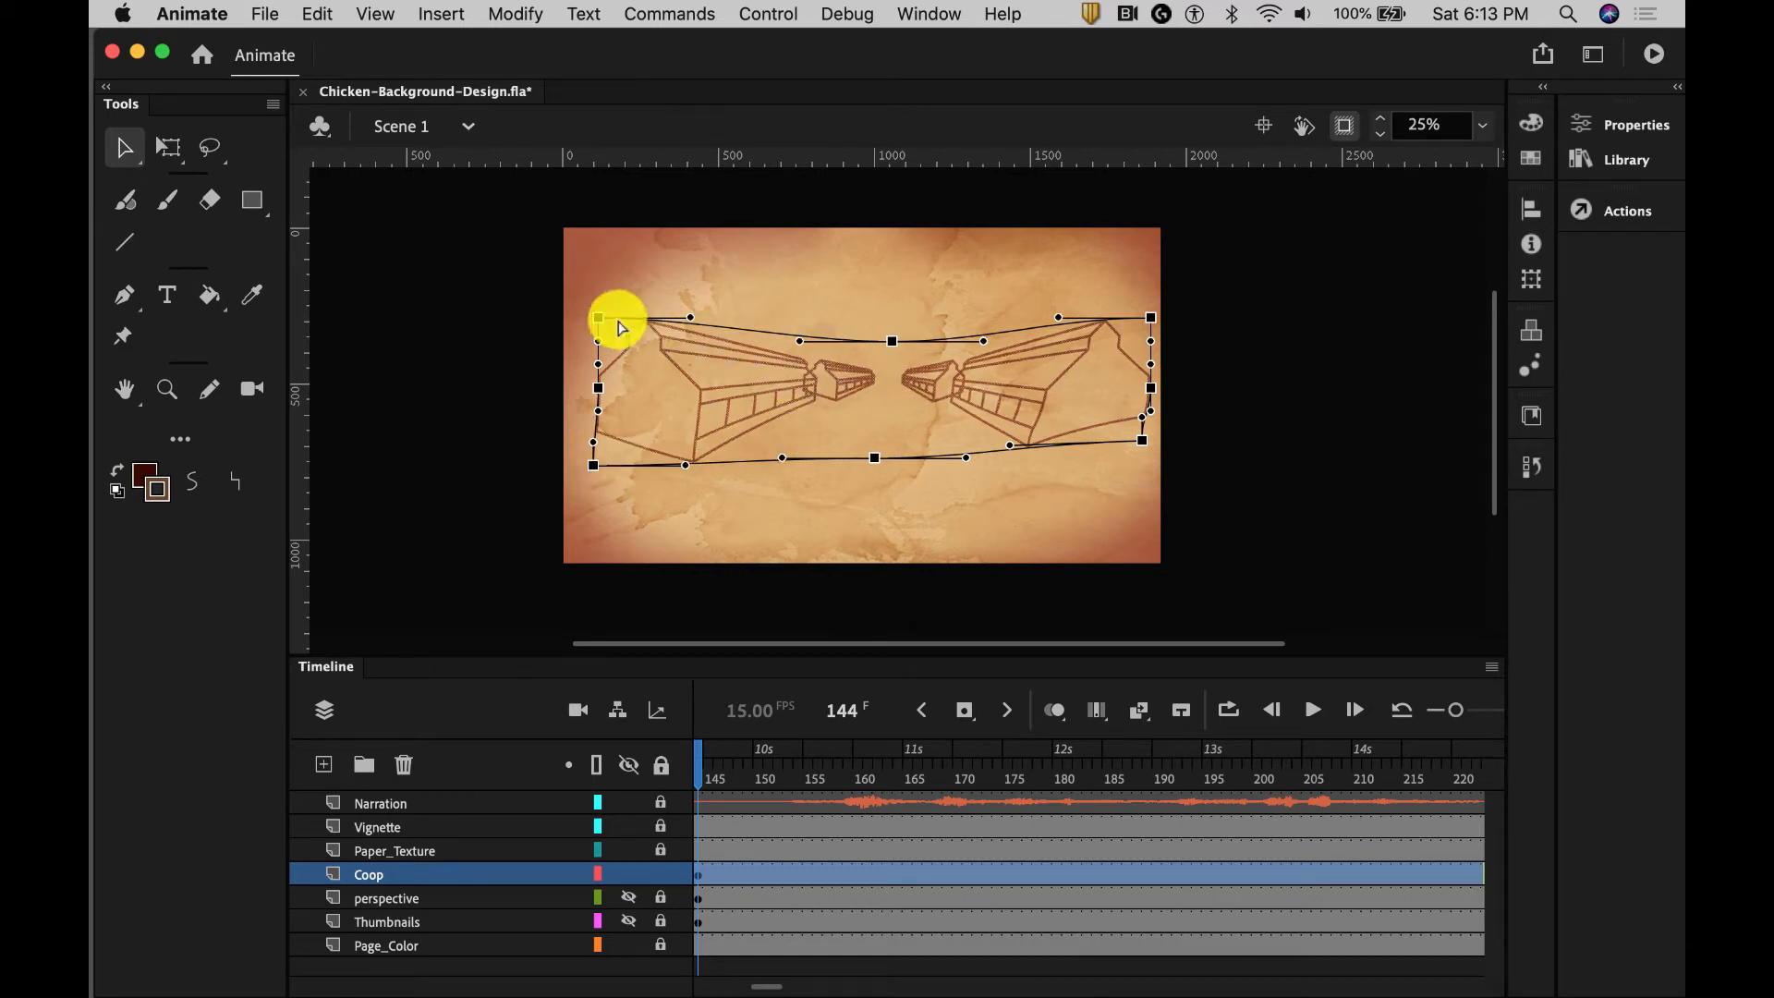
pyautogui.moveTo(599, 319); pyautogui.dragTo(601, 297)
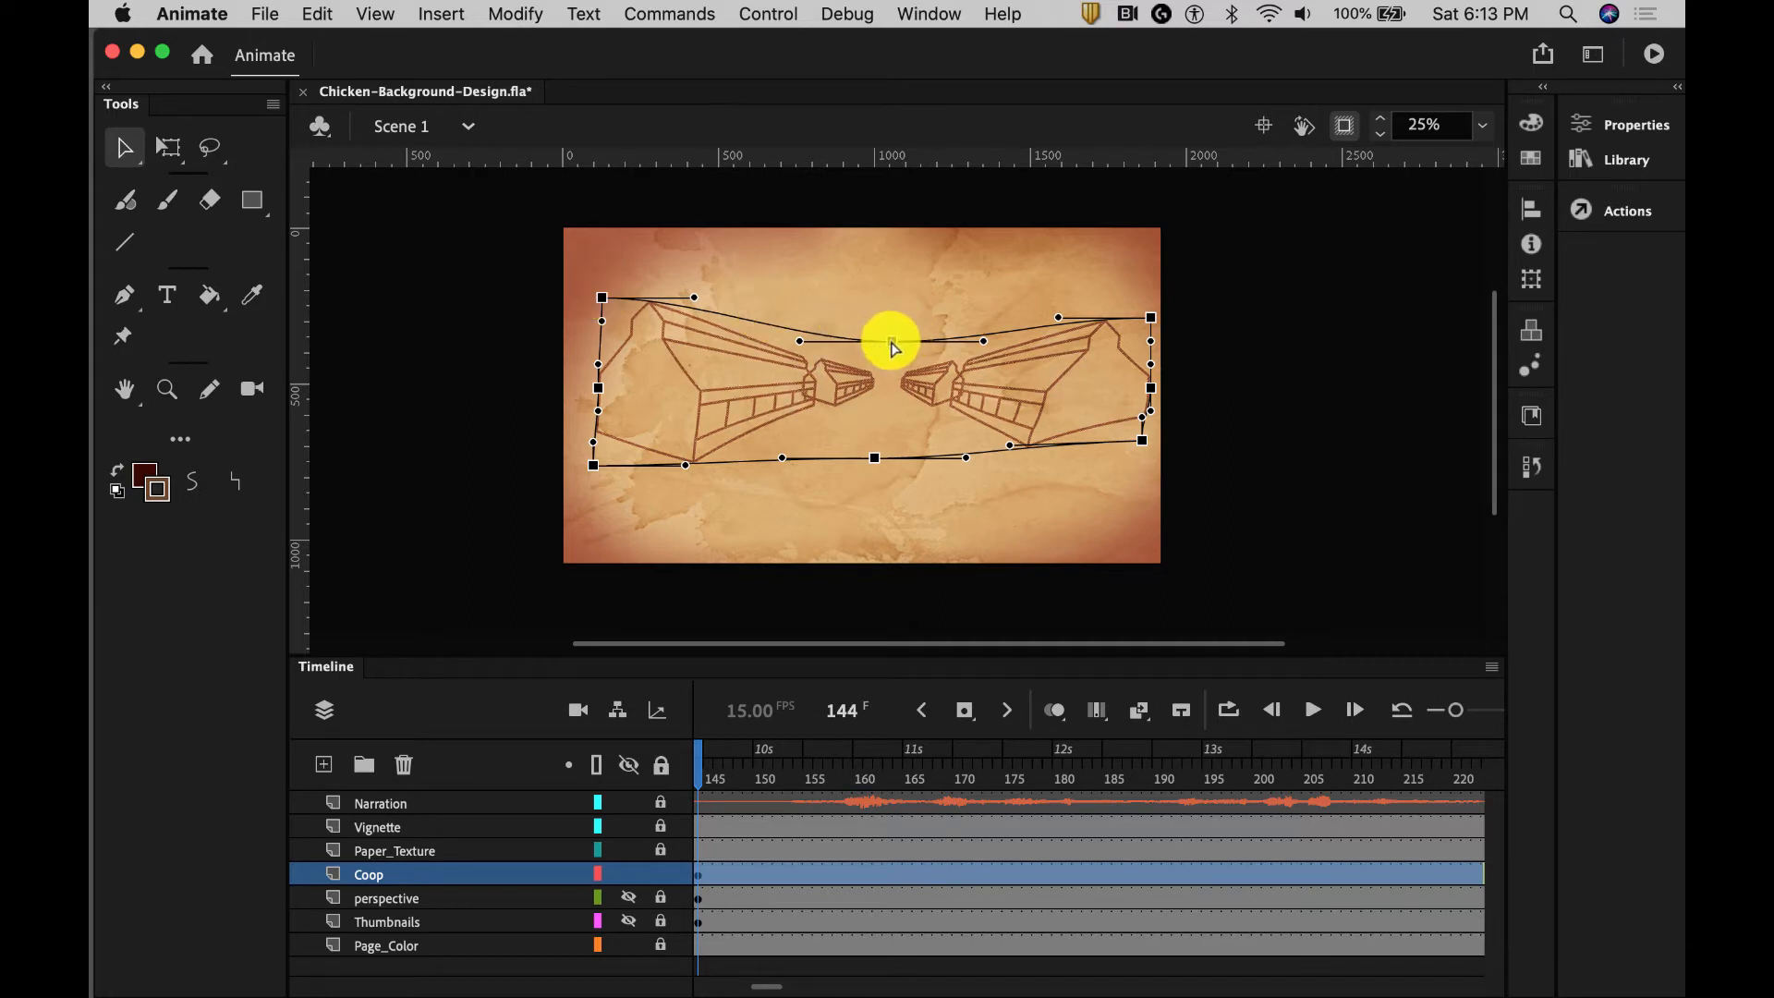
pyautogui.moveTo(893, 344); pyautogui.dragTo(889, 356)
pyautogui.moveTo(873, 458); pyautogui.dragTo(878, 437)
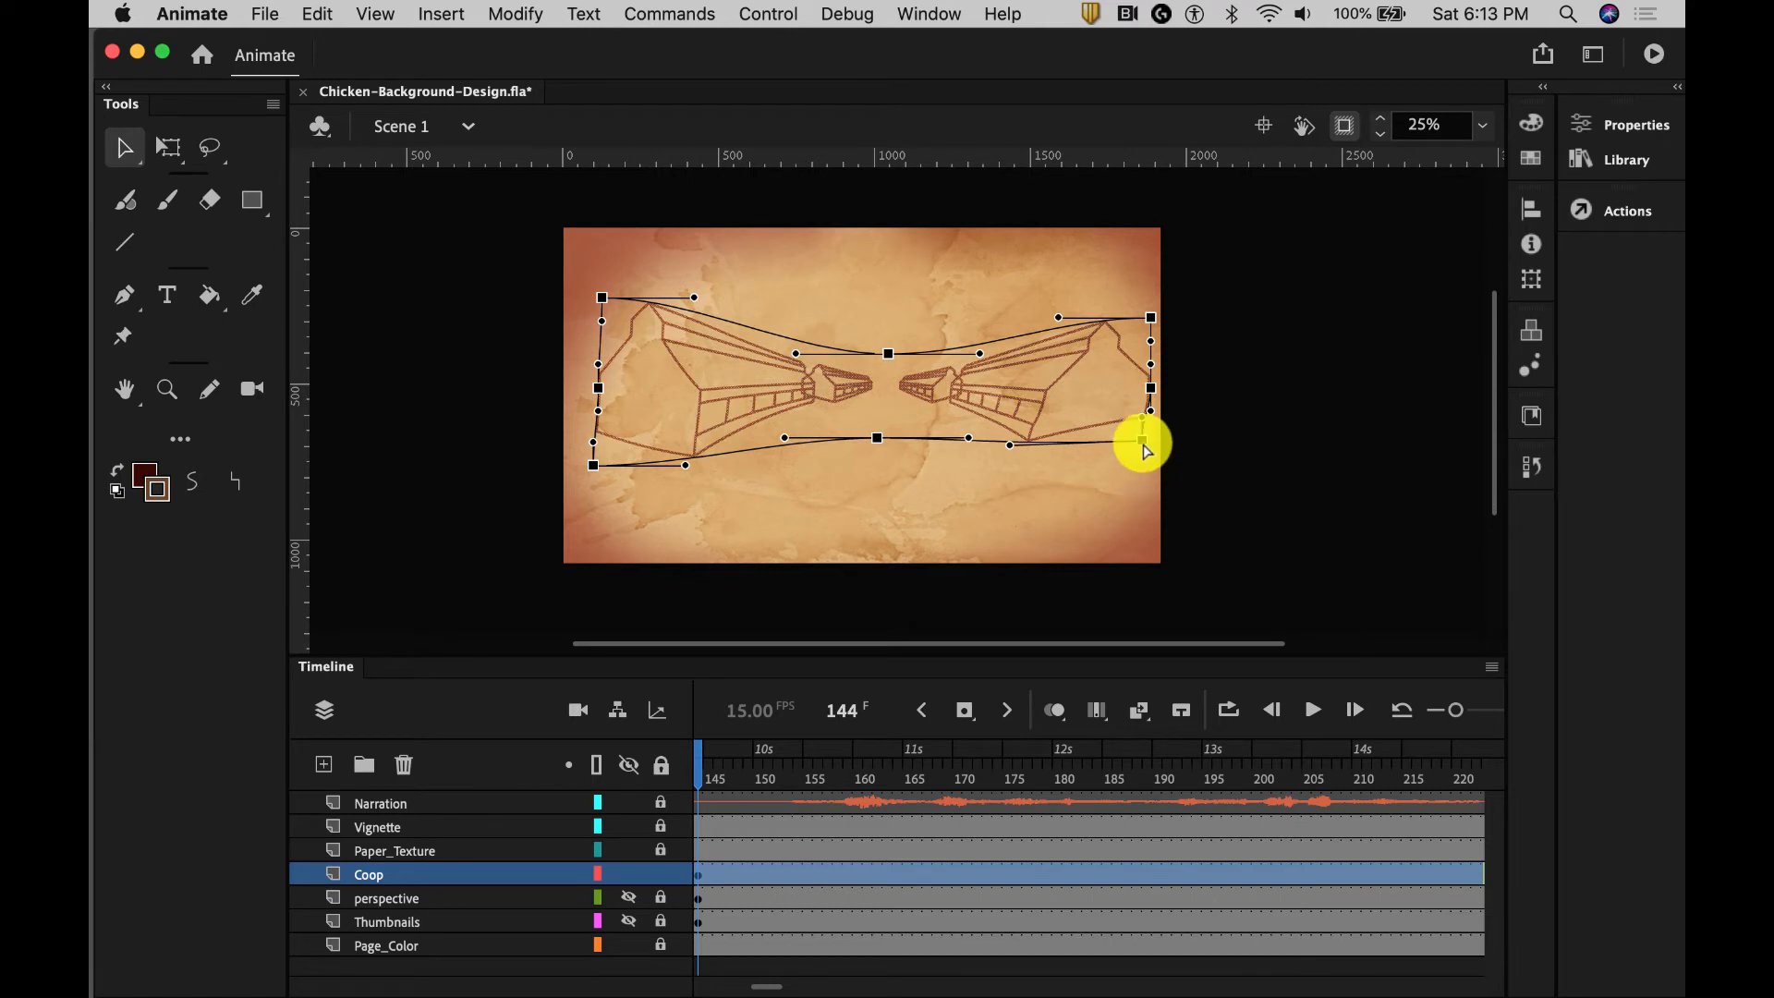
pyautogui.moveTo(1142, 442); pyautogui.dragTo(1157, 446)
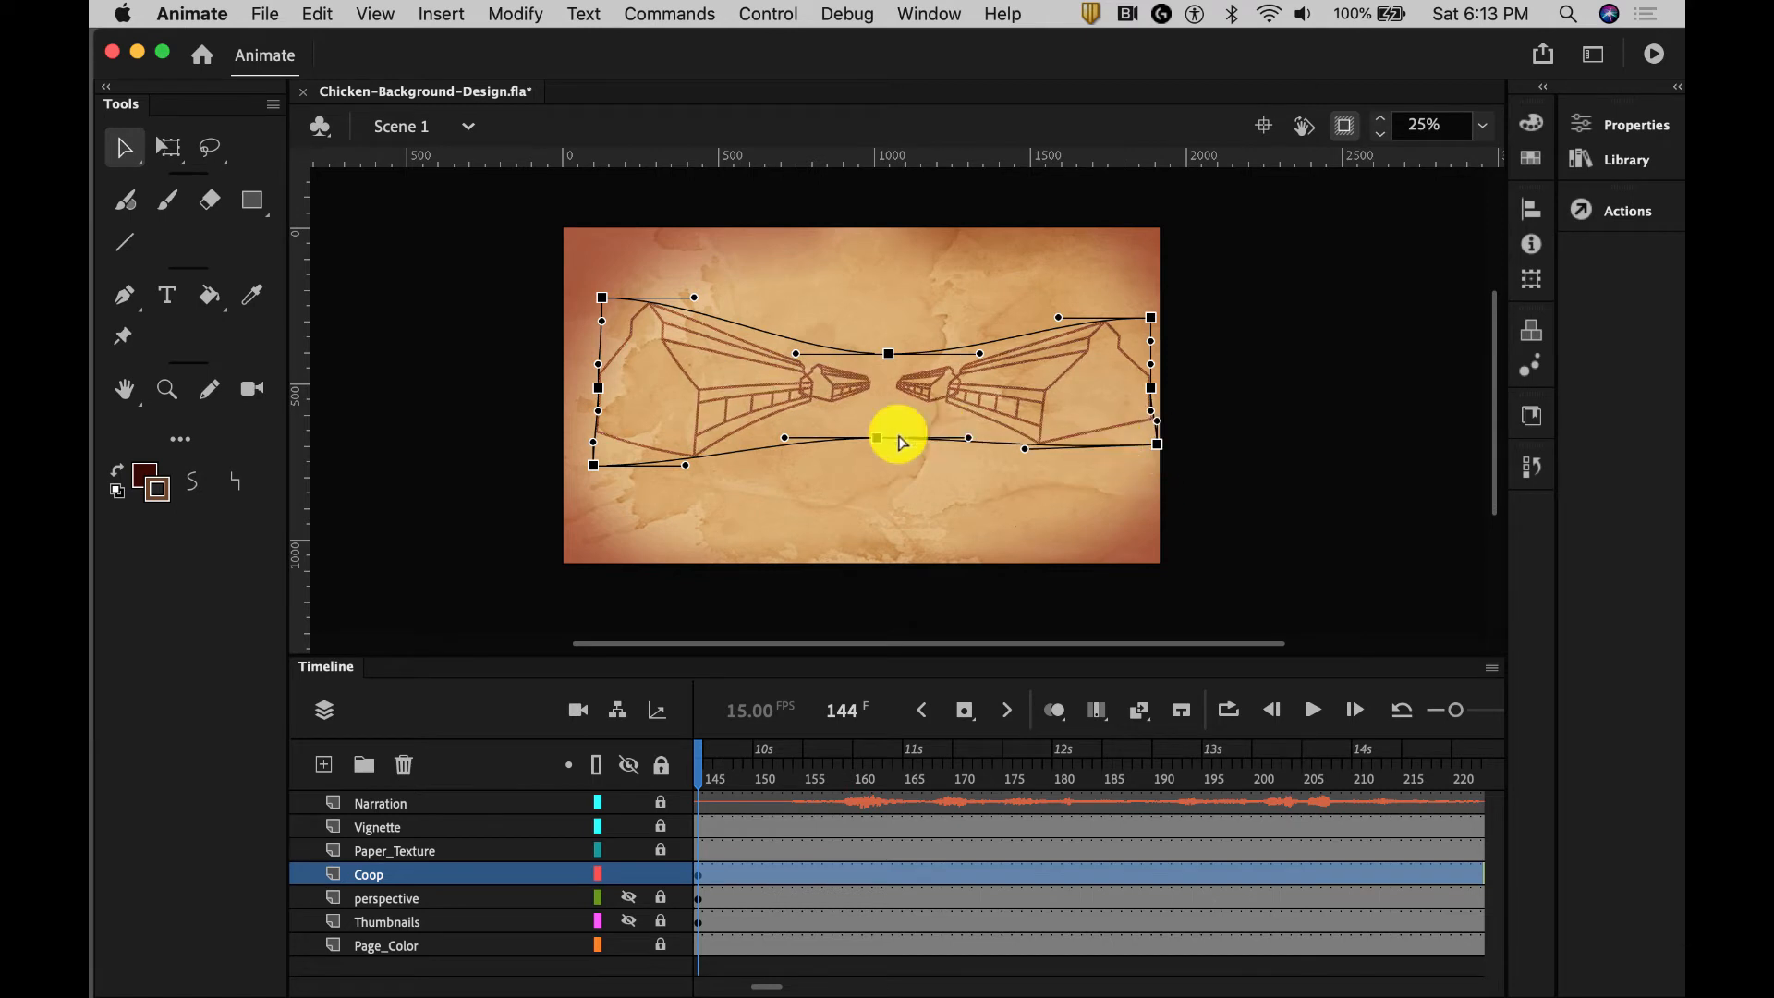
pyautogui.moveTo(878, 437); pyautogui.dragTo(877, 422)
pyautogui.click(1062, 465)
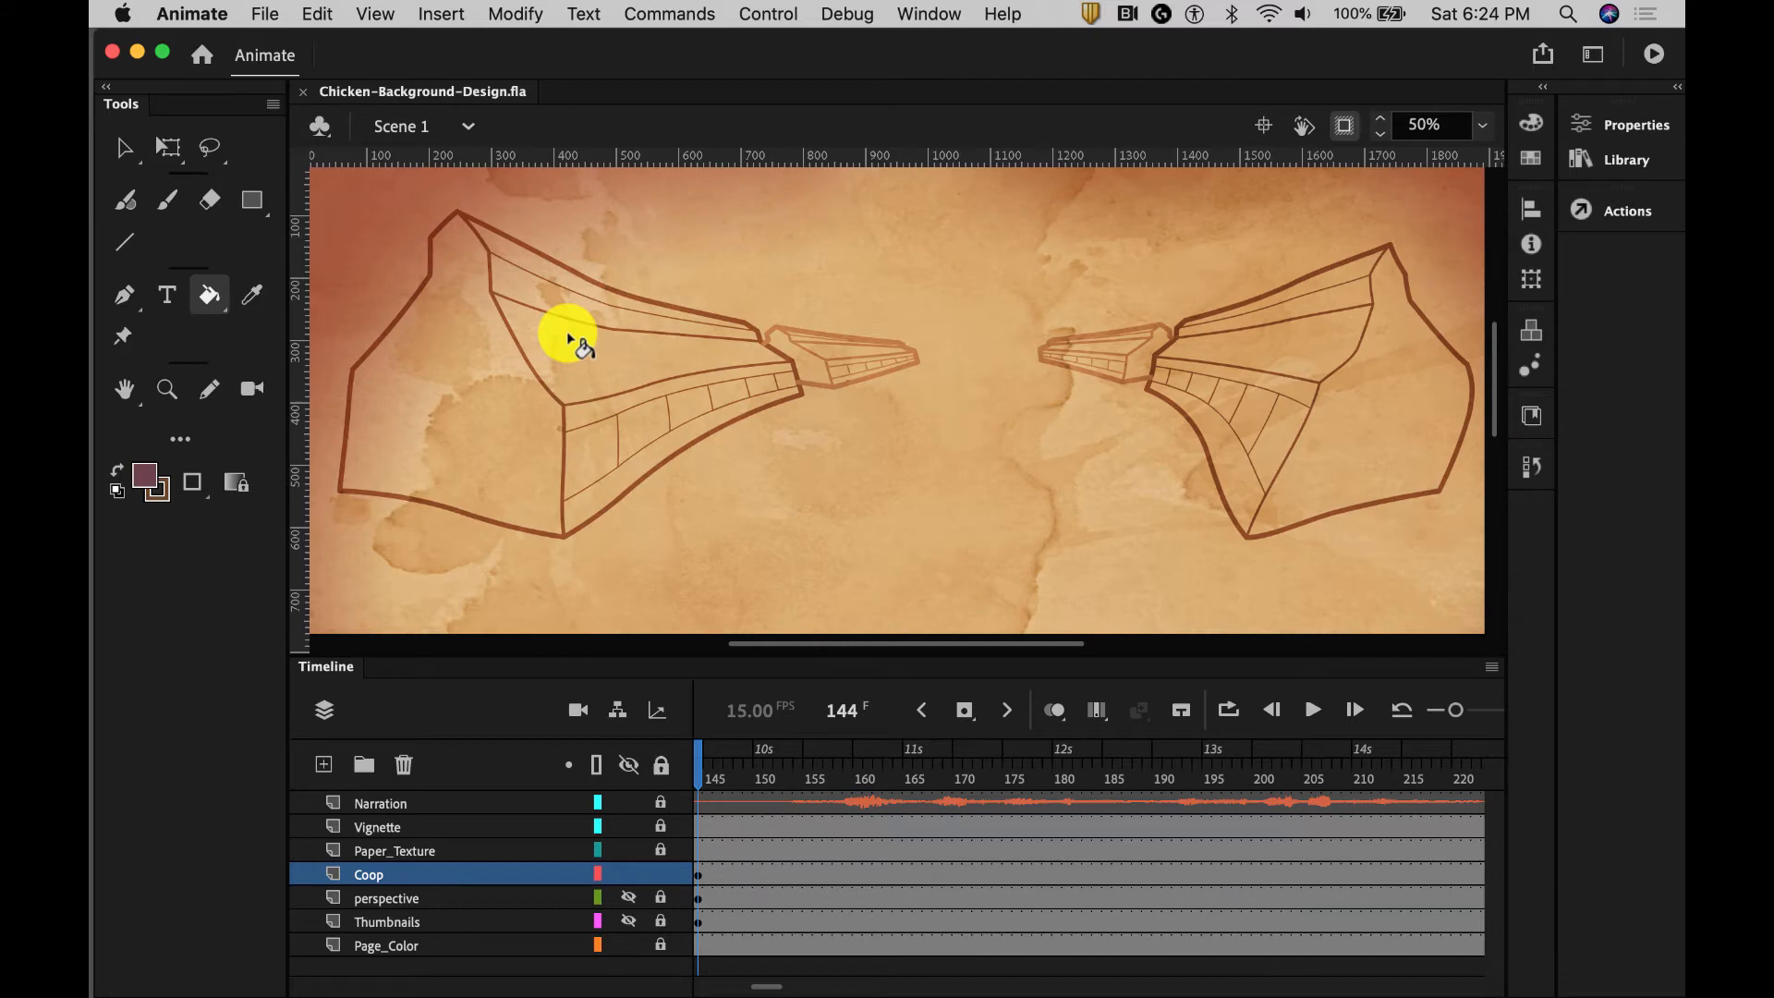
# Activate the Paint Bucket with its gap size set to Close Large Gaps
pyautogui.click(124, 148)
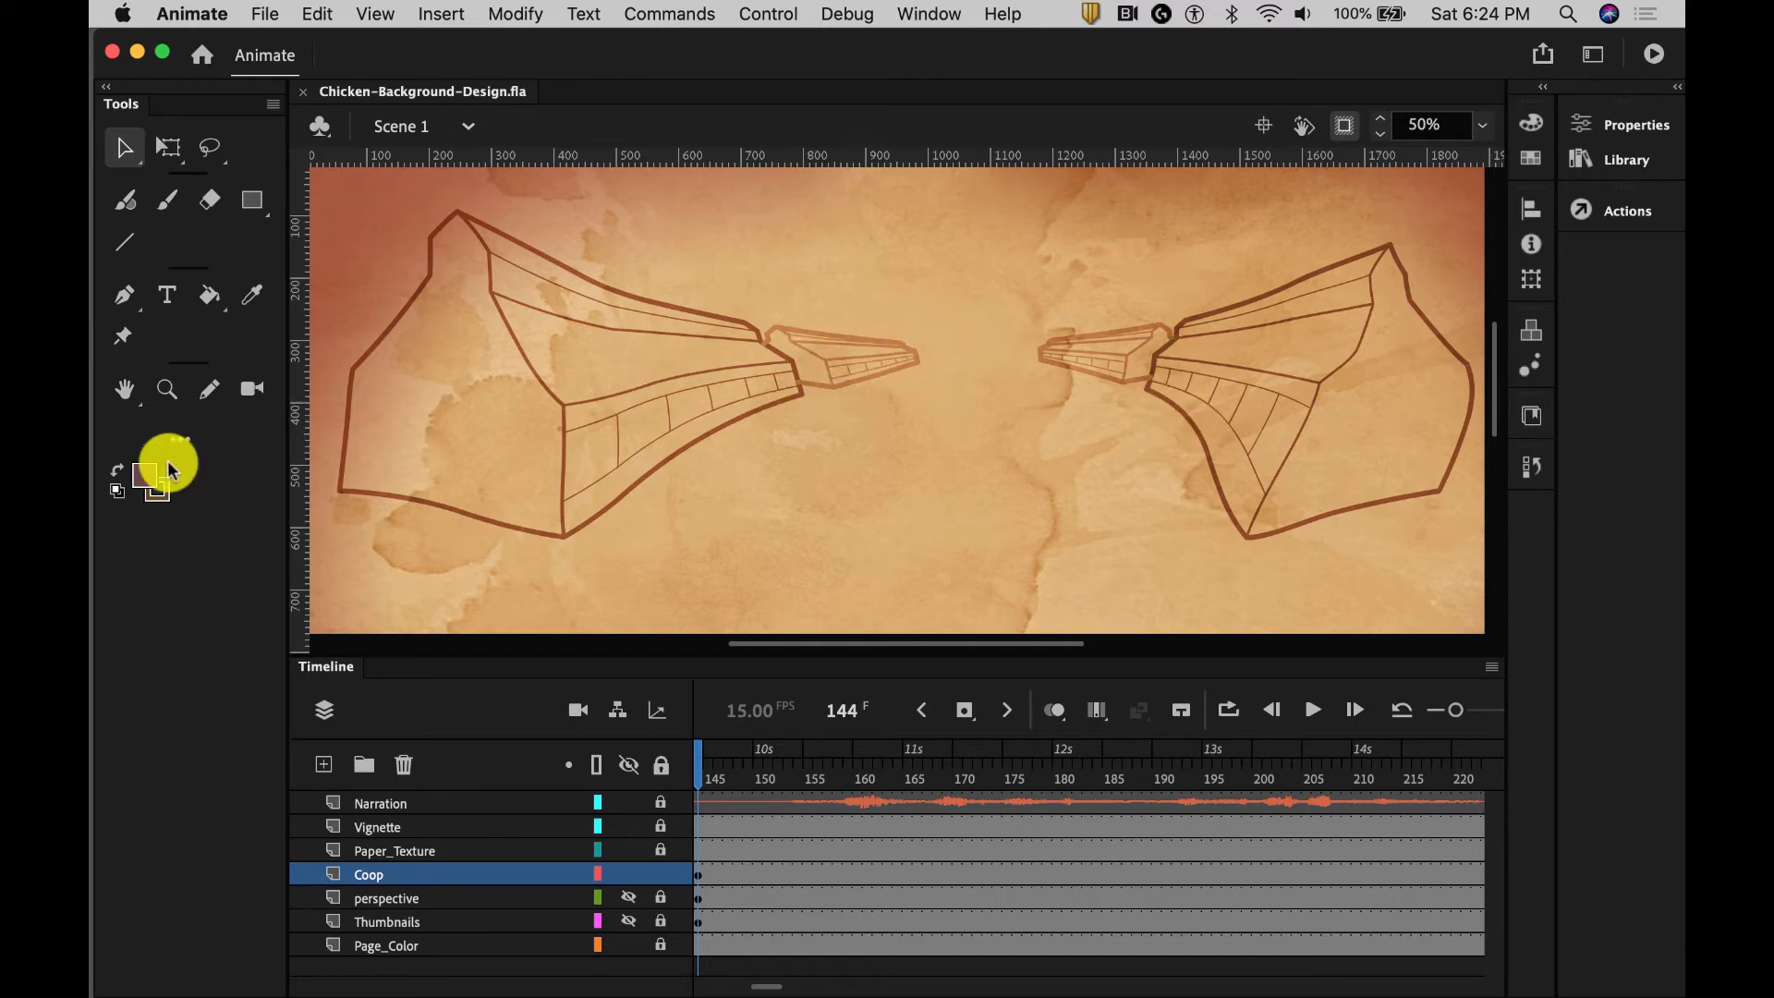
pyautogui.click(210, 295)
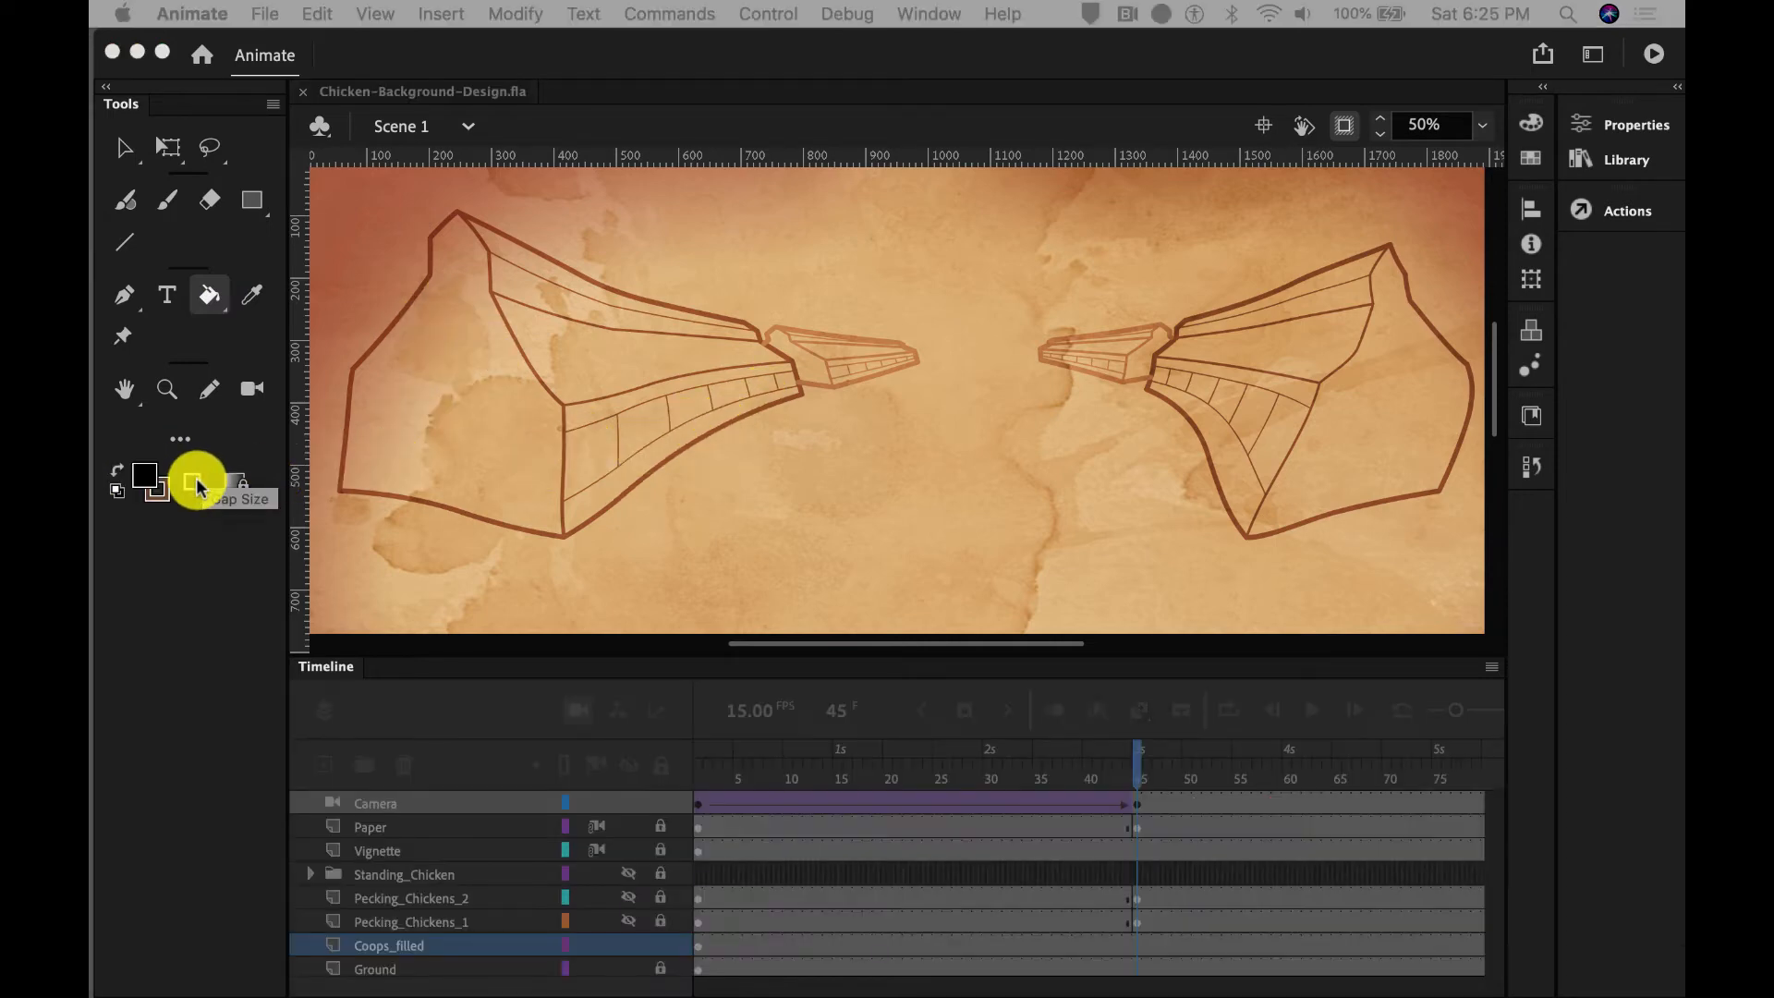
pyautogui.click(196, 484)
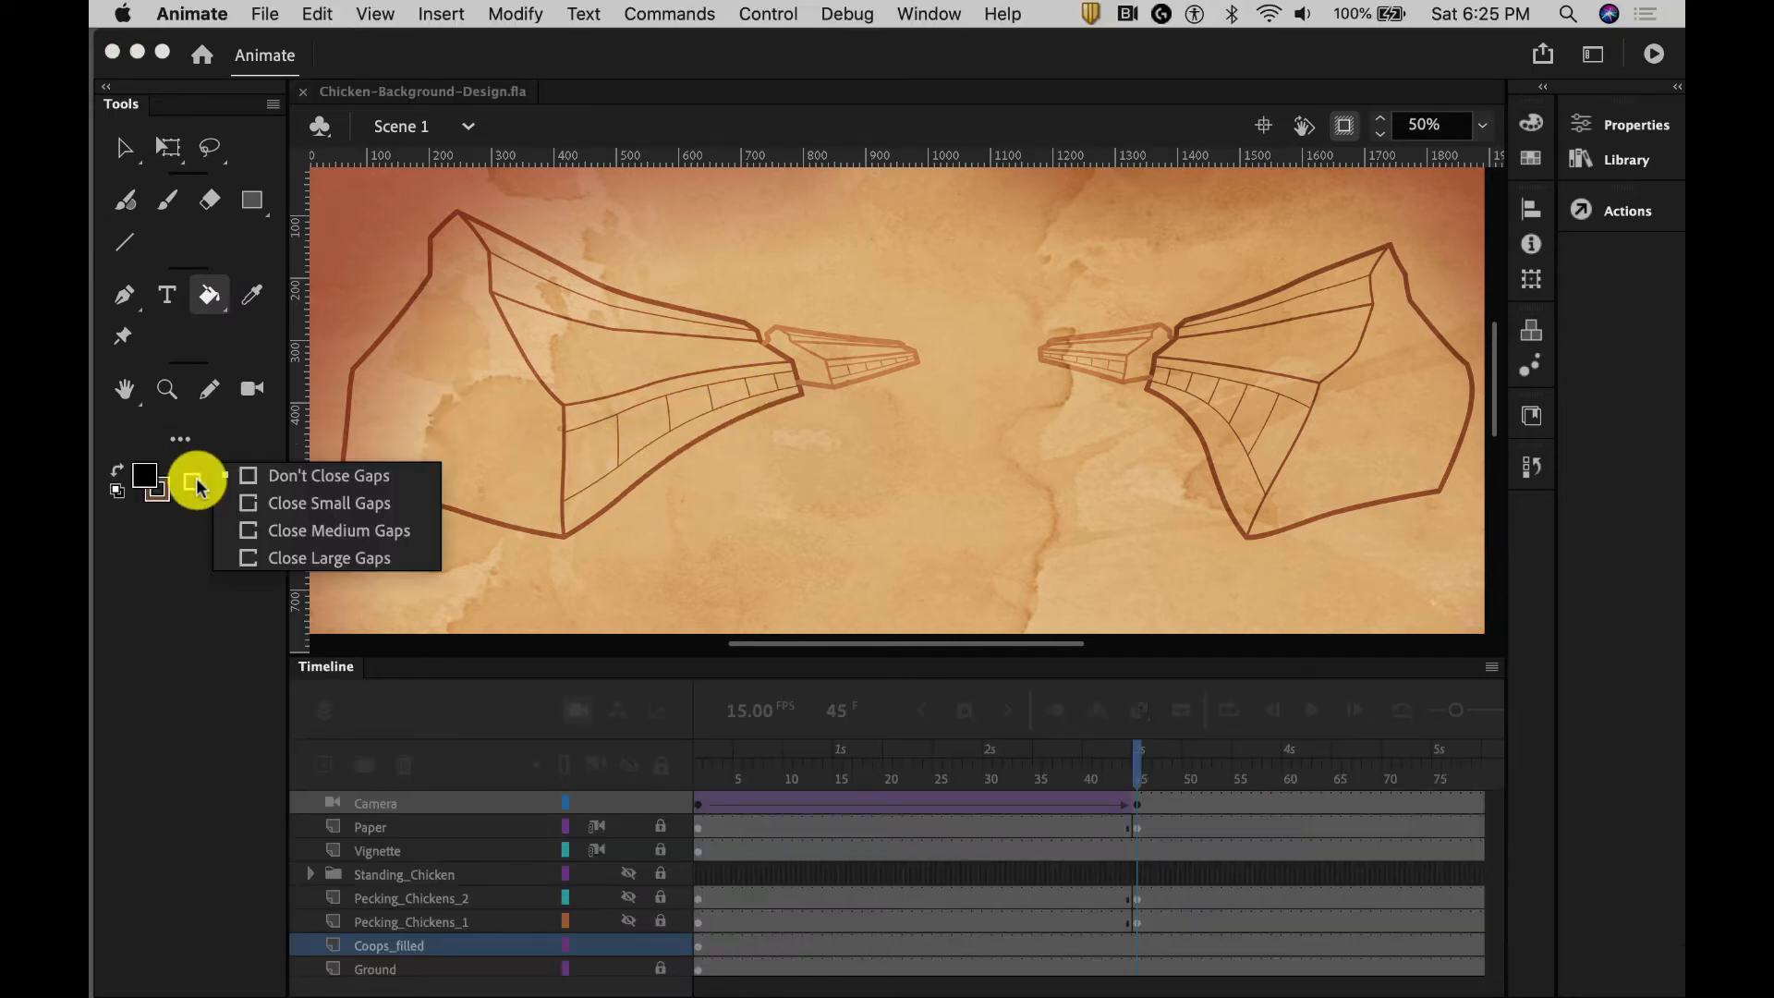
pyautogui.click(323, 557)
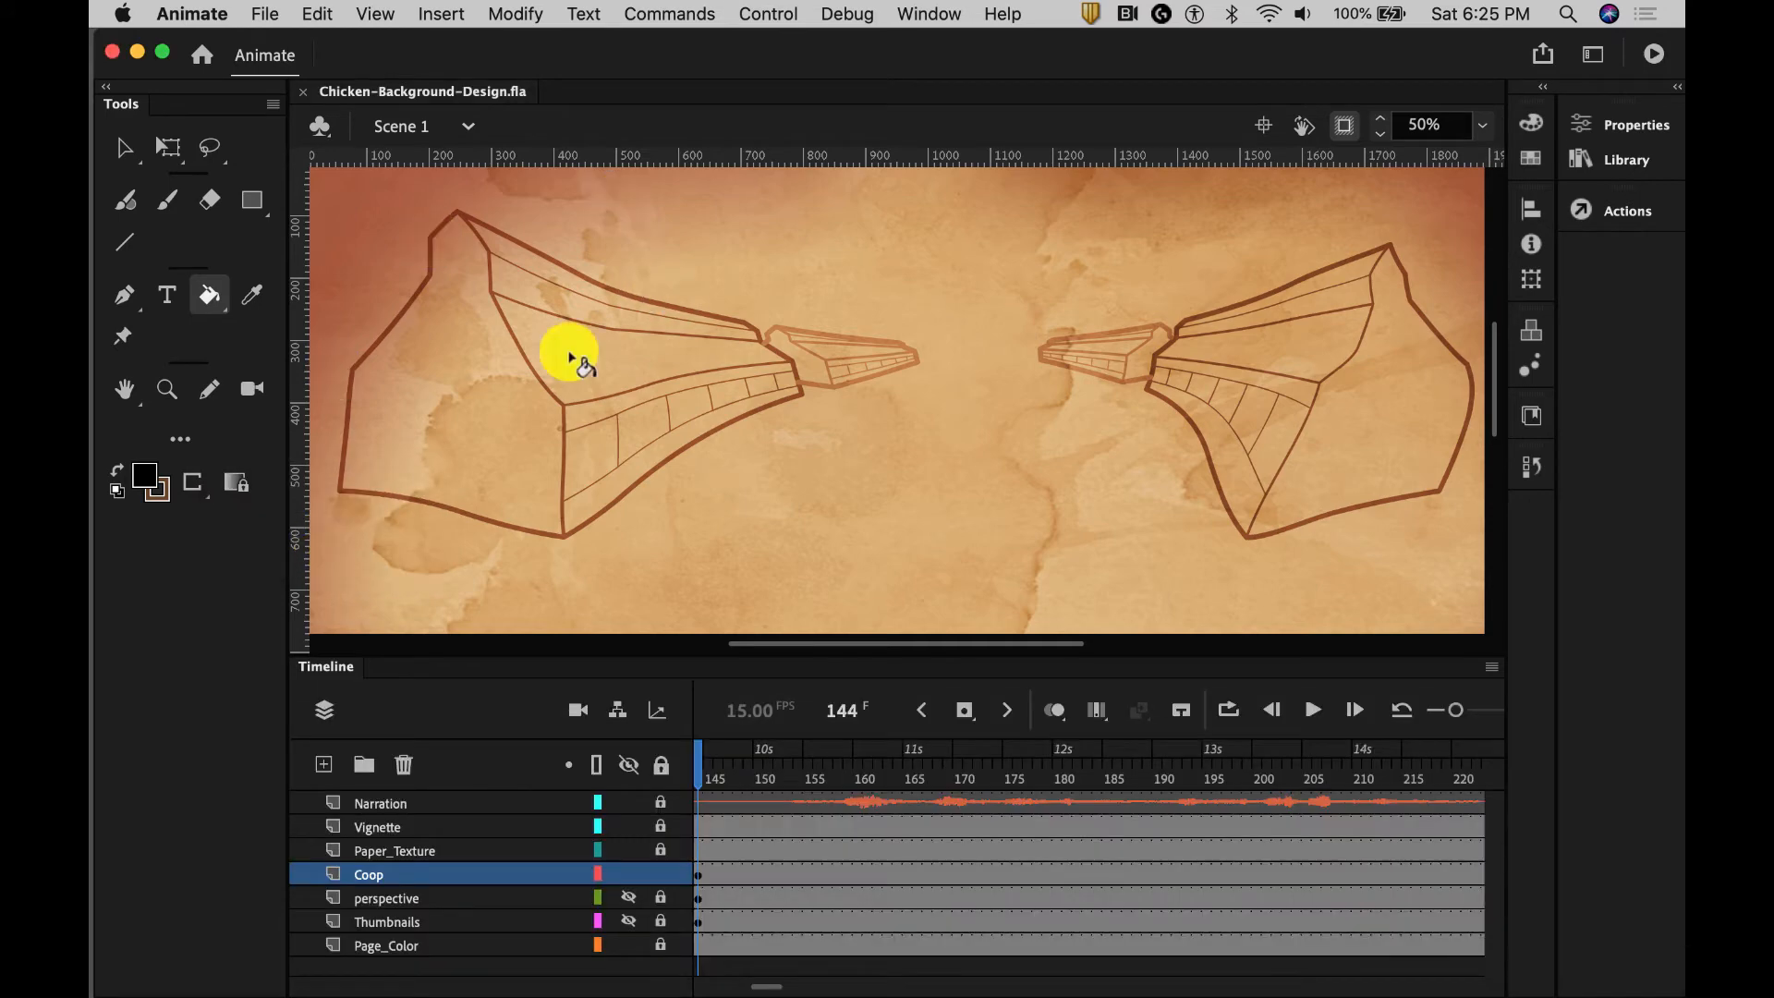
# Choose a tan swatch as fill colour and fill the large left coop's end wall and a window panel on its side
pyautogui.click(1530, 124)
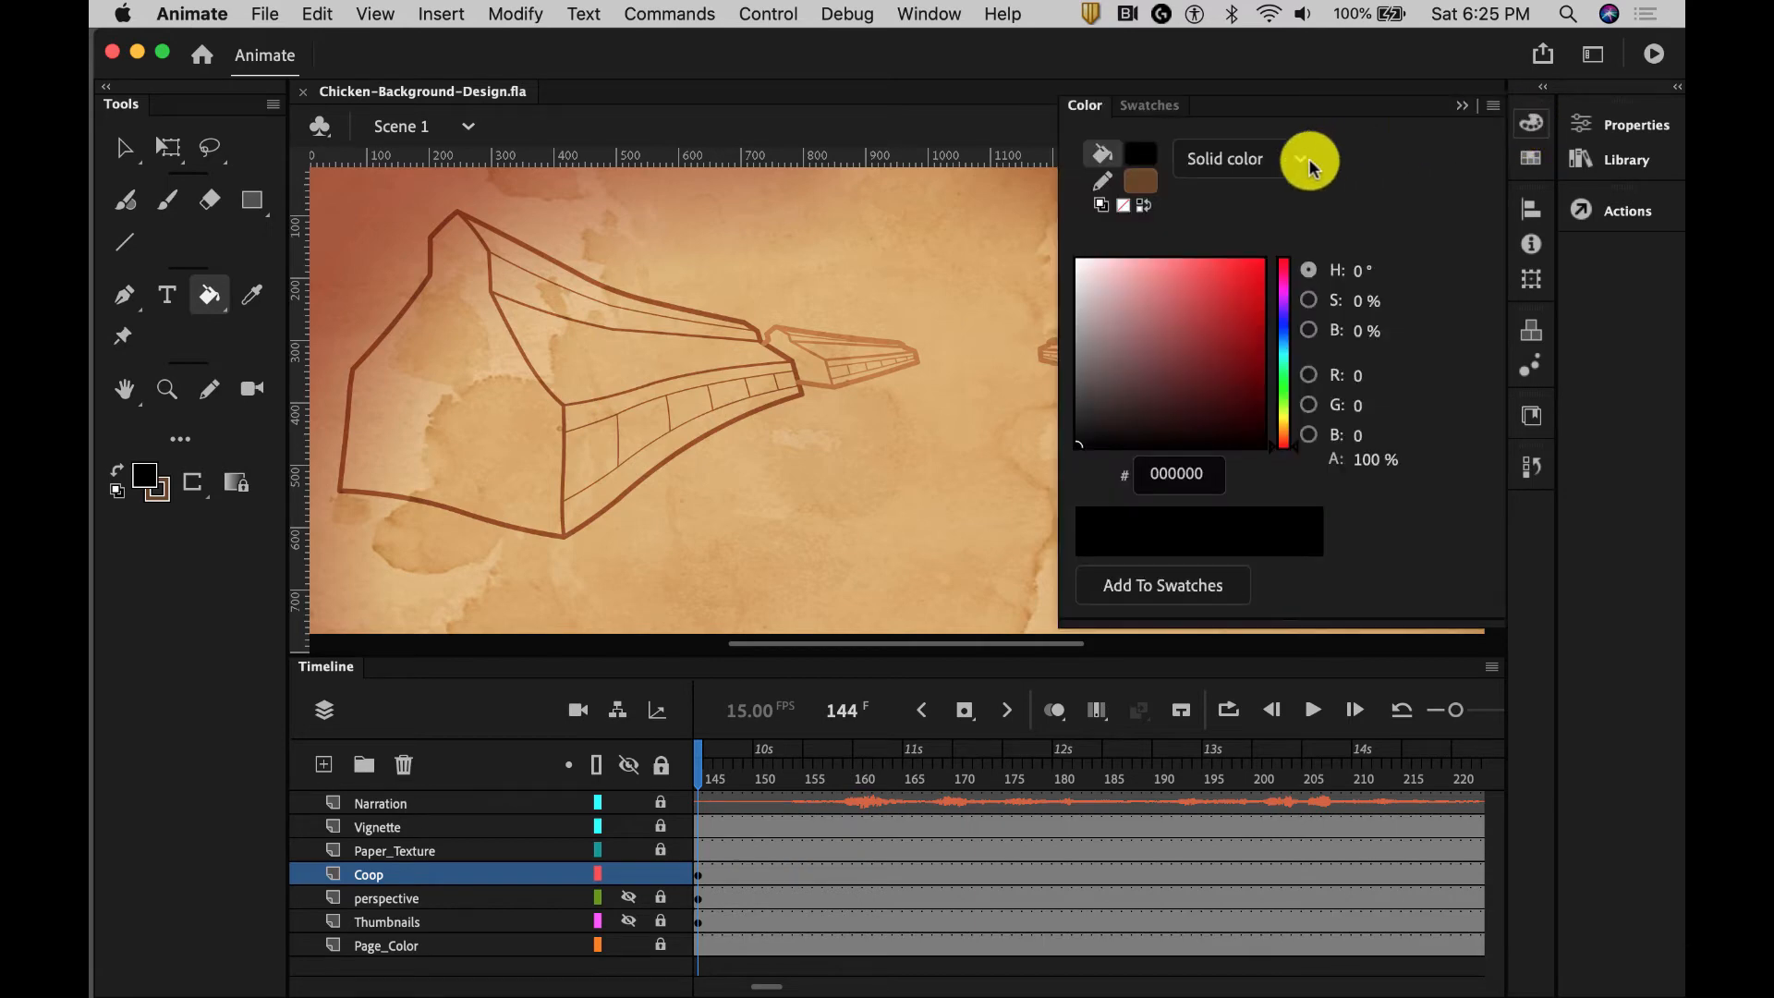
pyautogui.click(1151, 105)
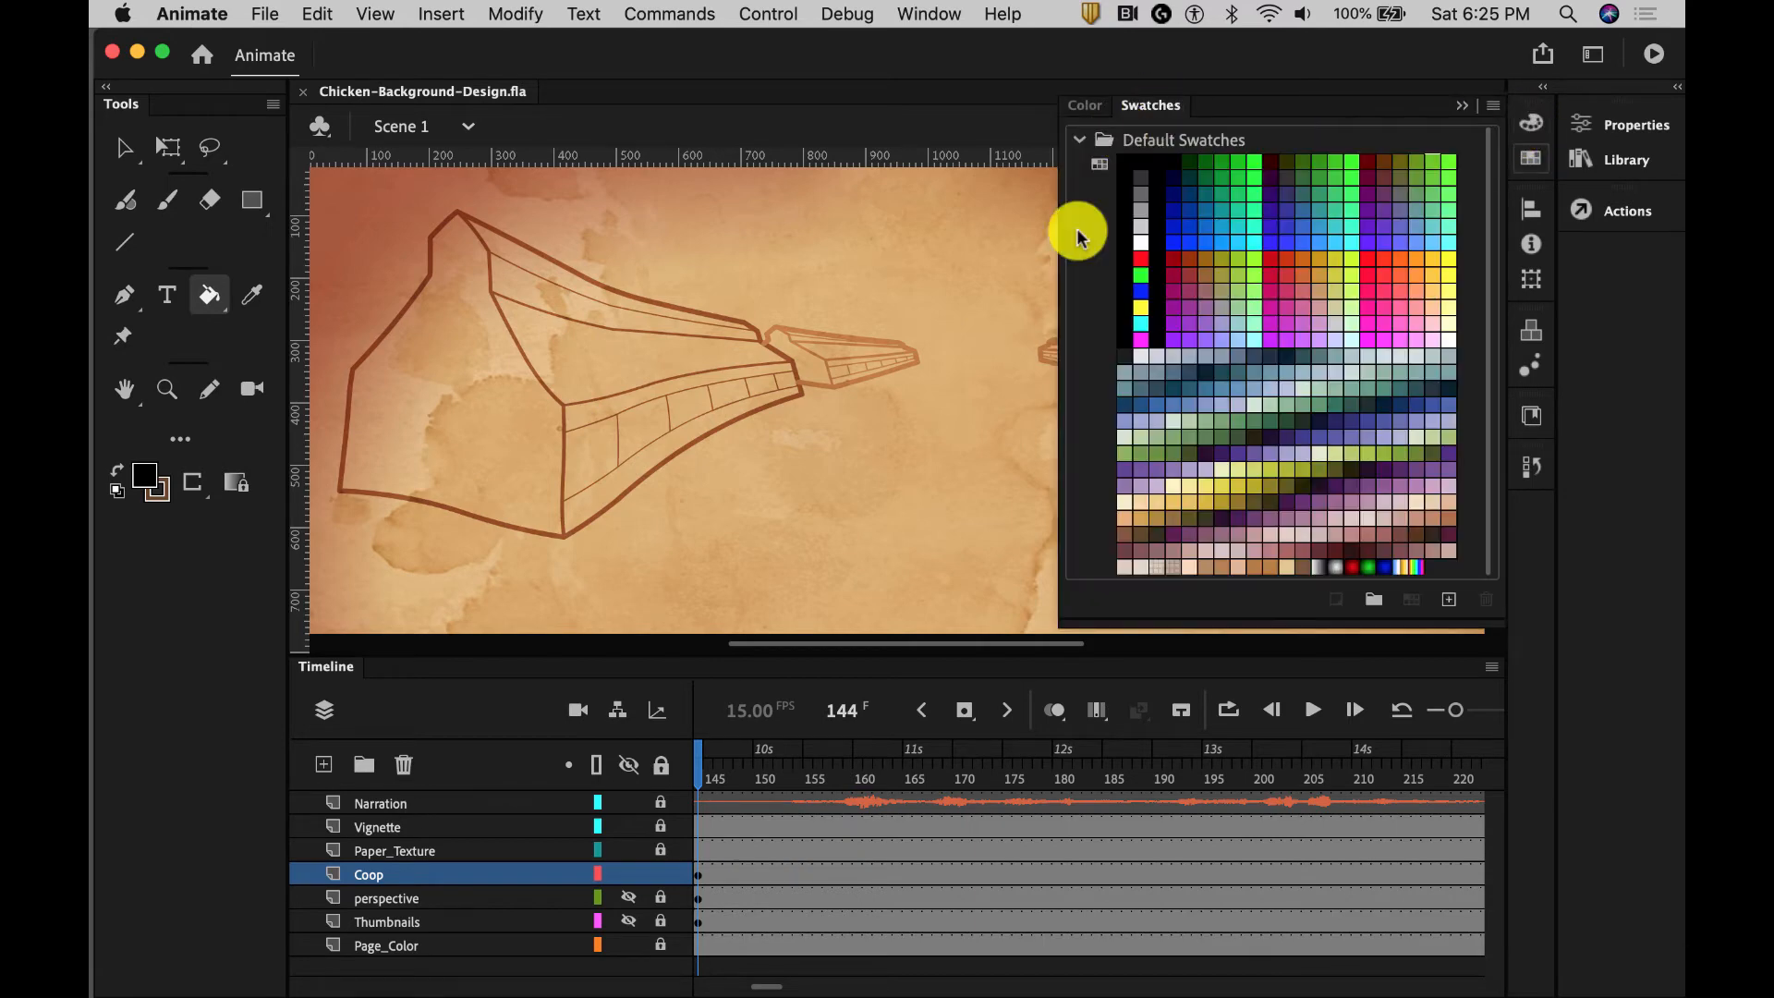
pyautogui.scroll(-1, 1306, 510)
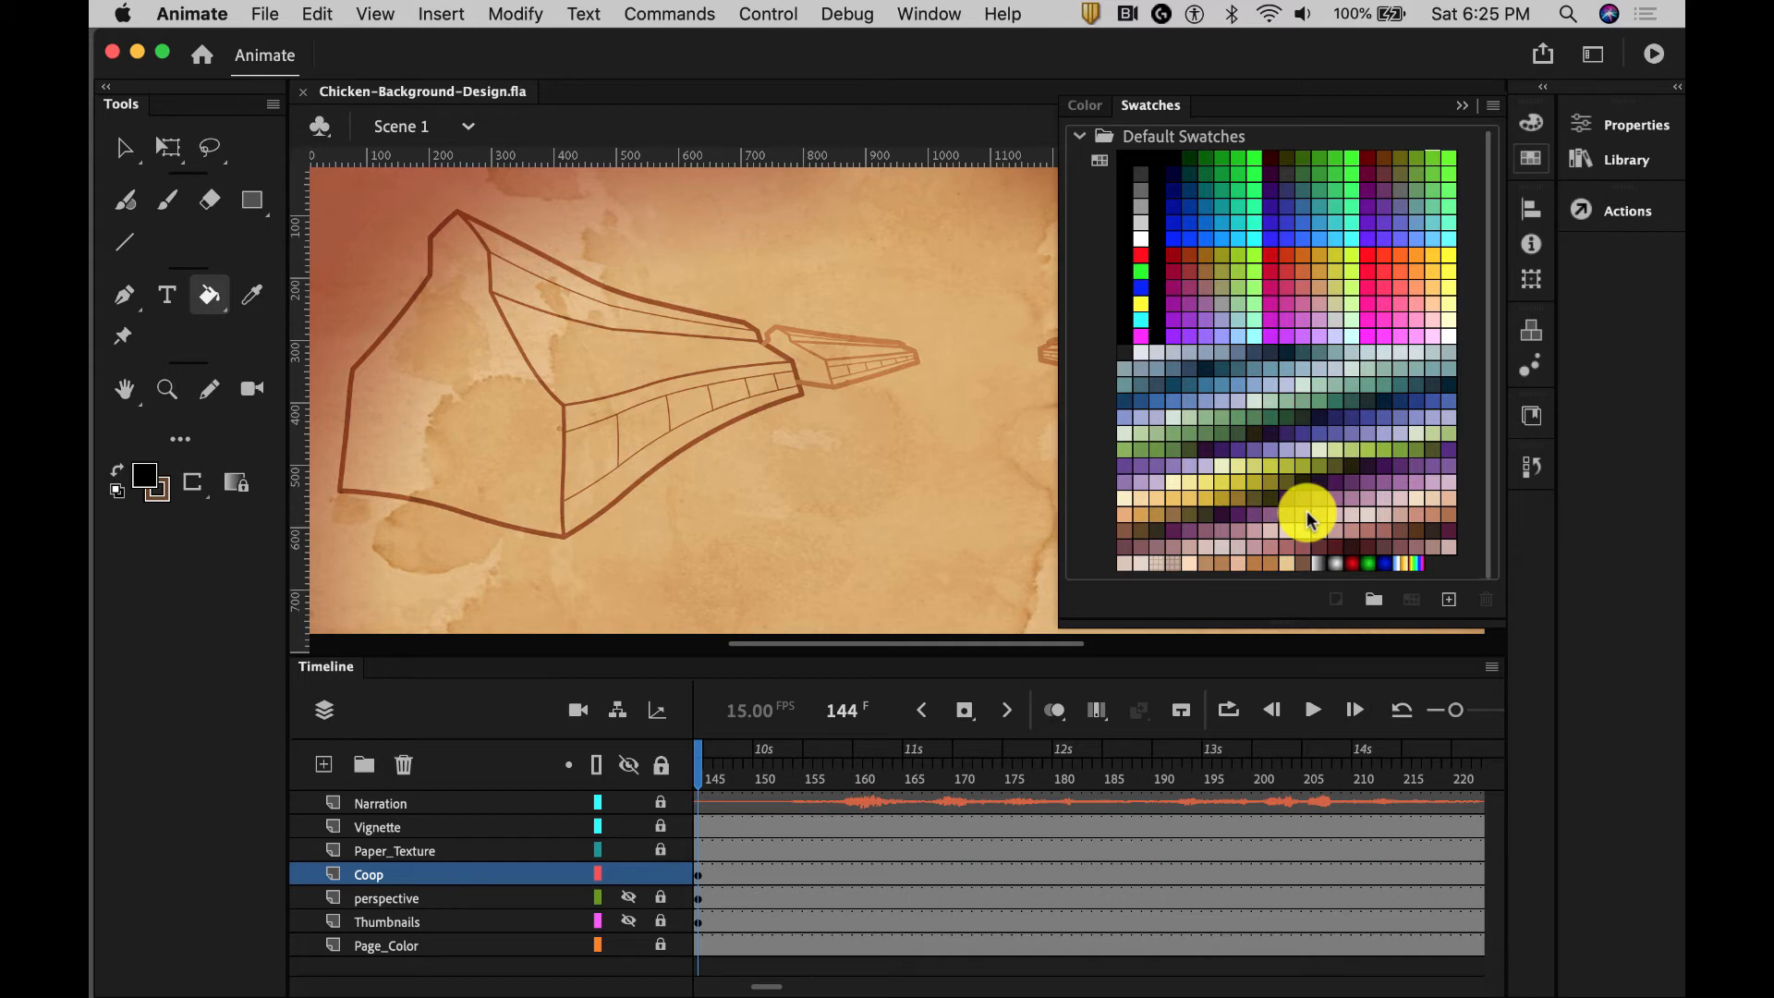
pyautogui.click(1200, 562)
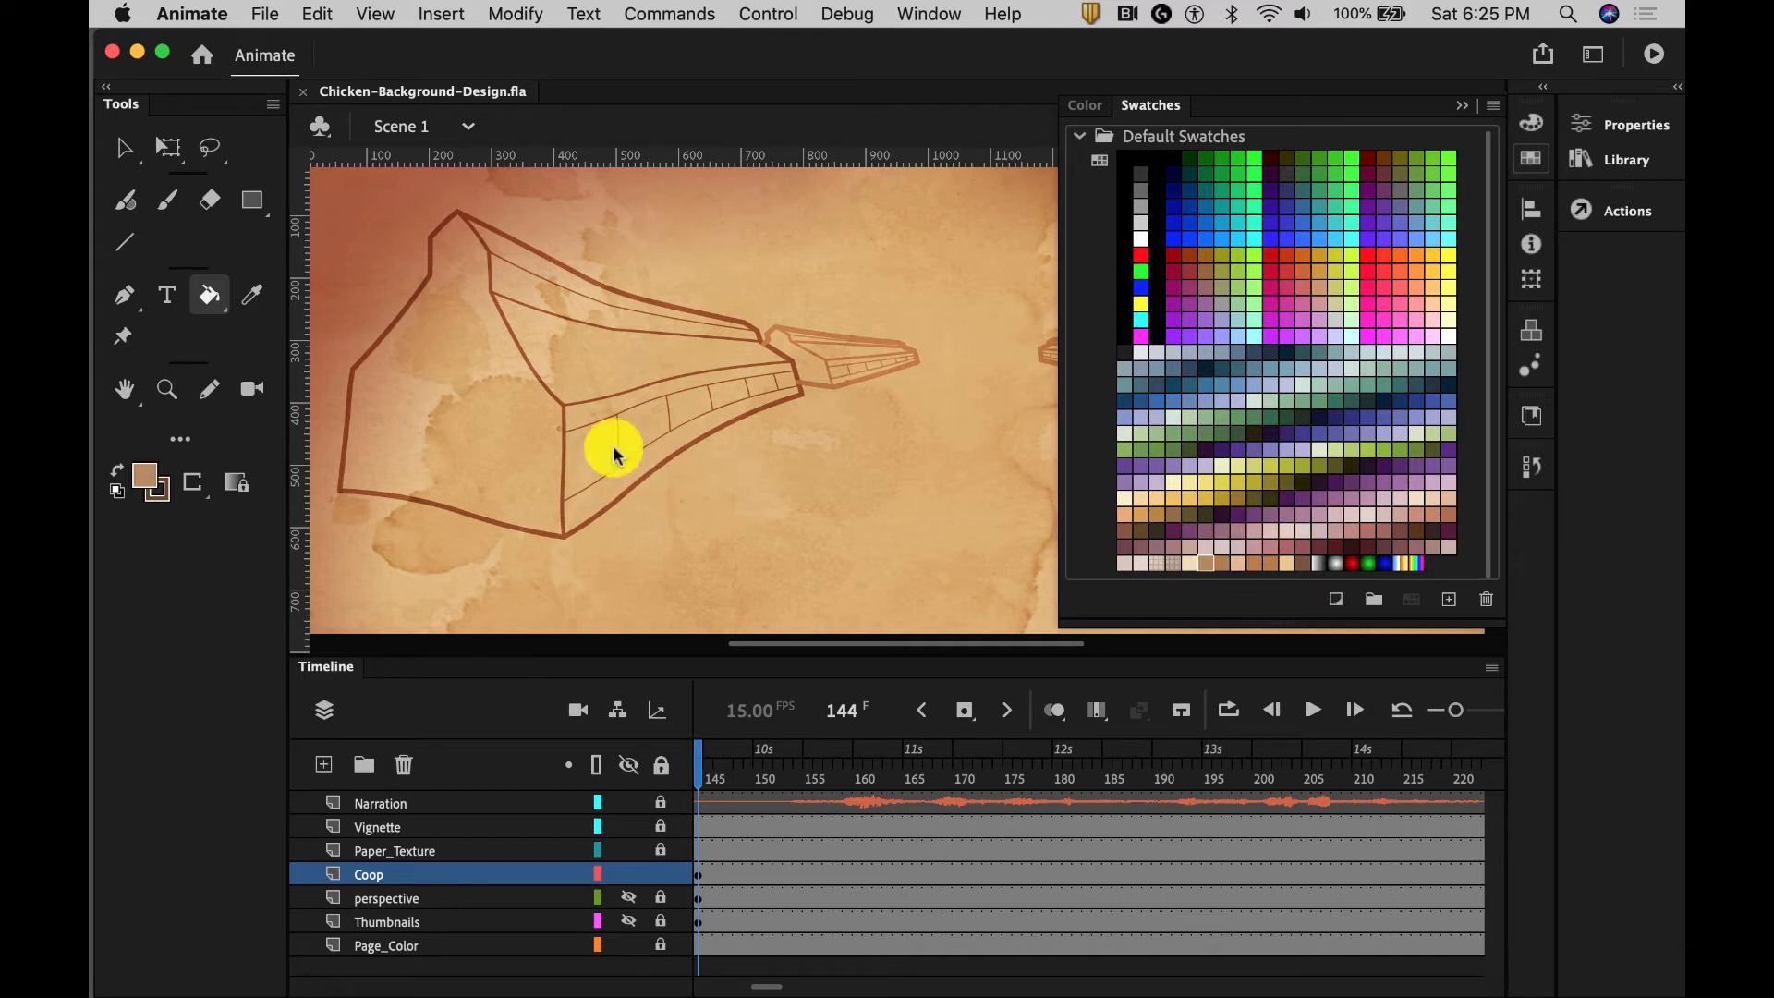
pyautogui.click(1462, 106)
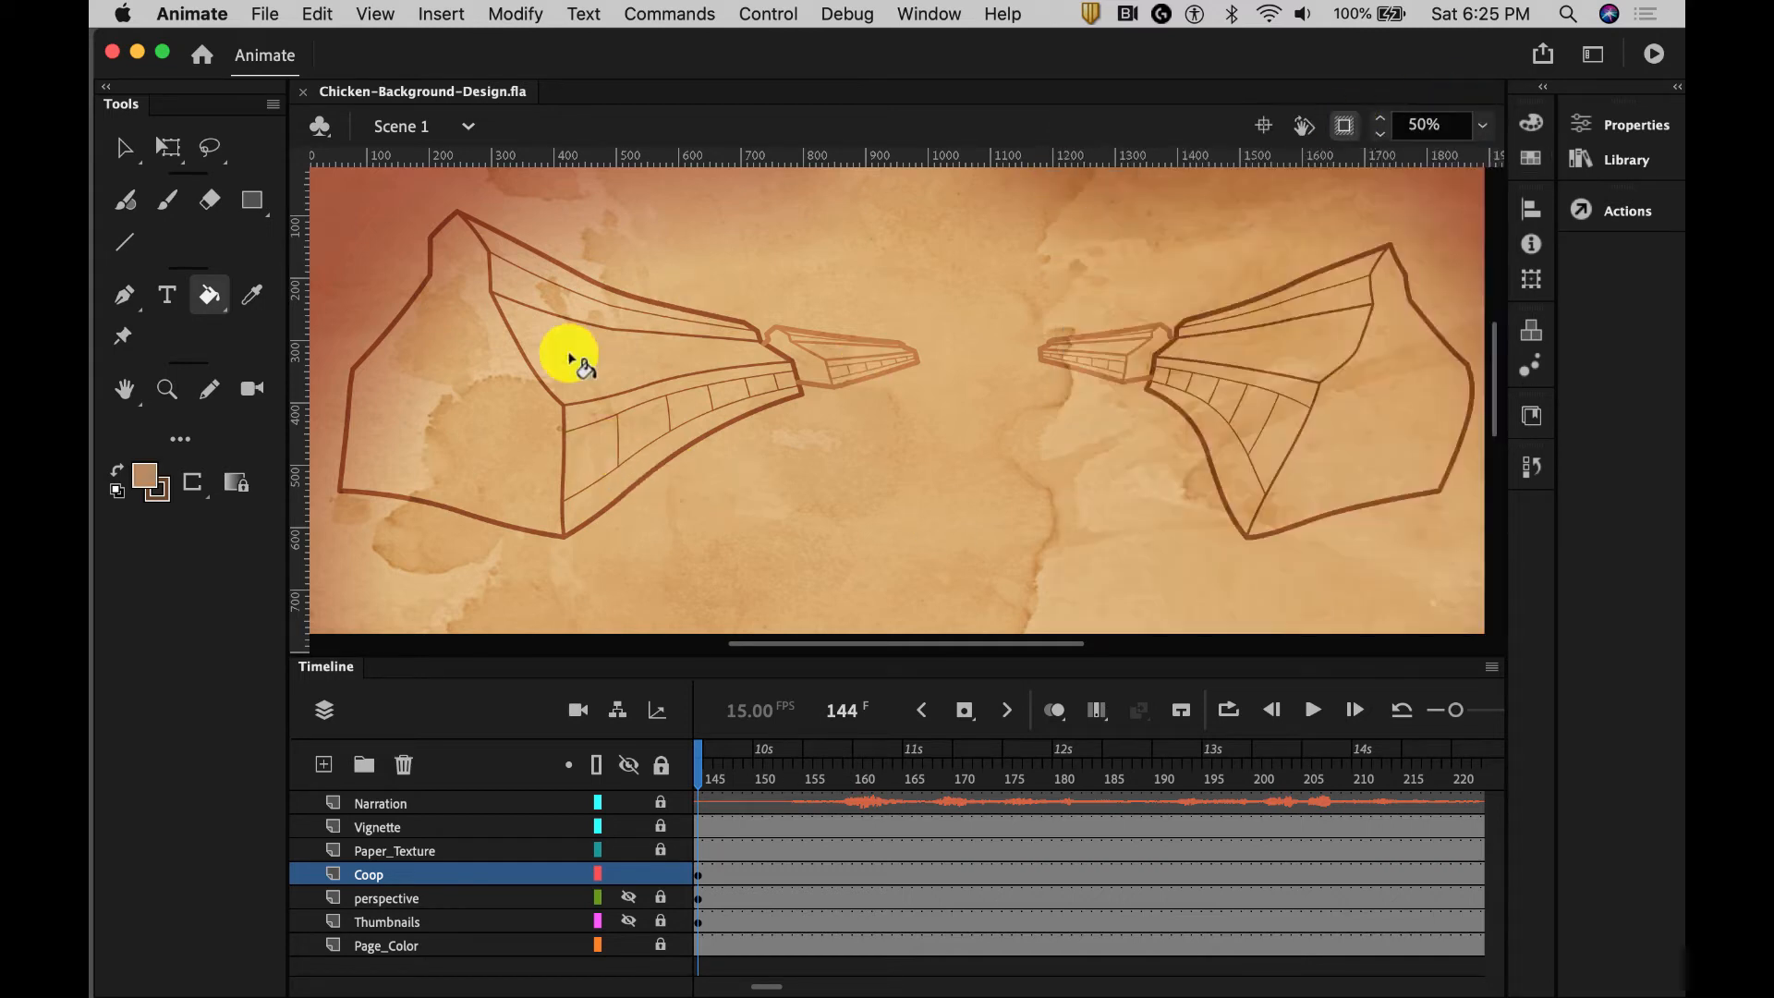
pyautogui.click(496, 395)
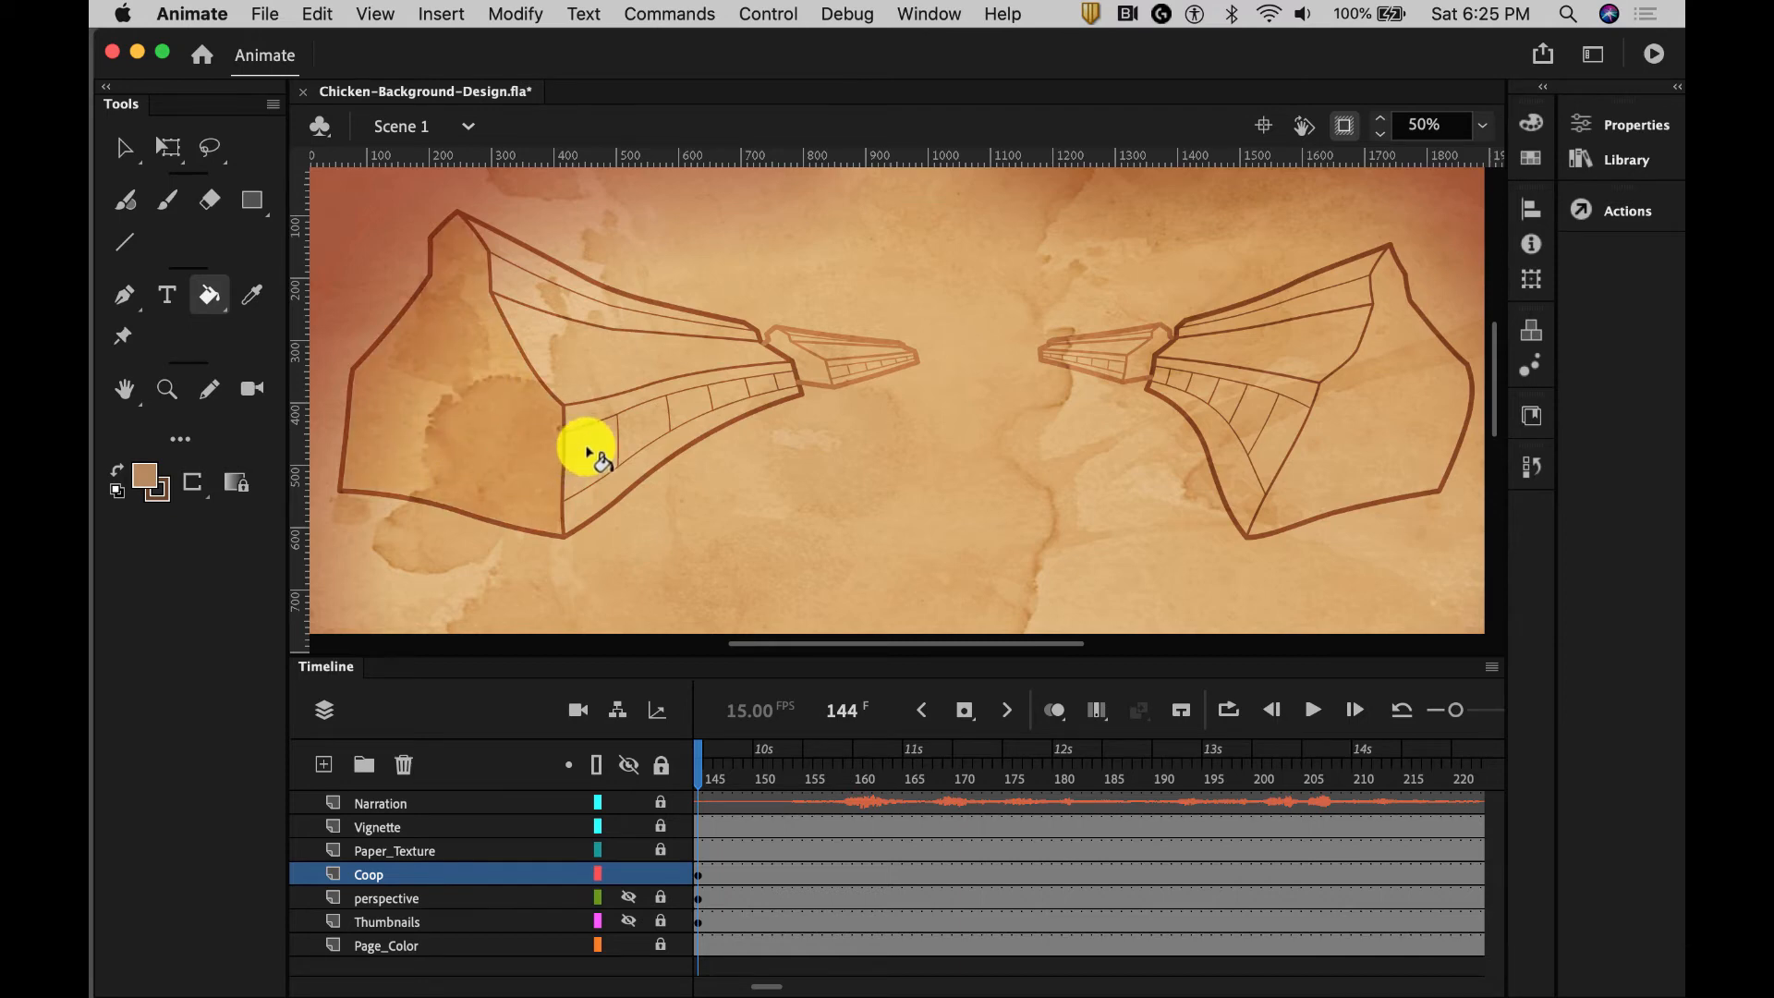
pyautogui.click(702, 406)
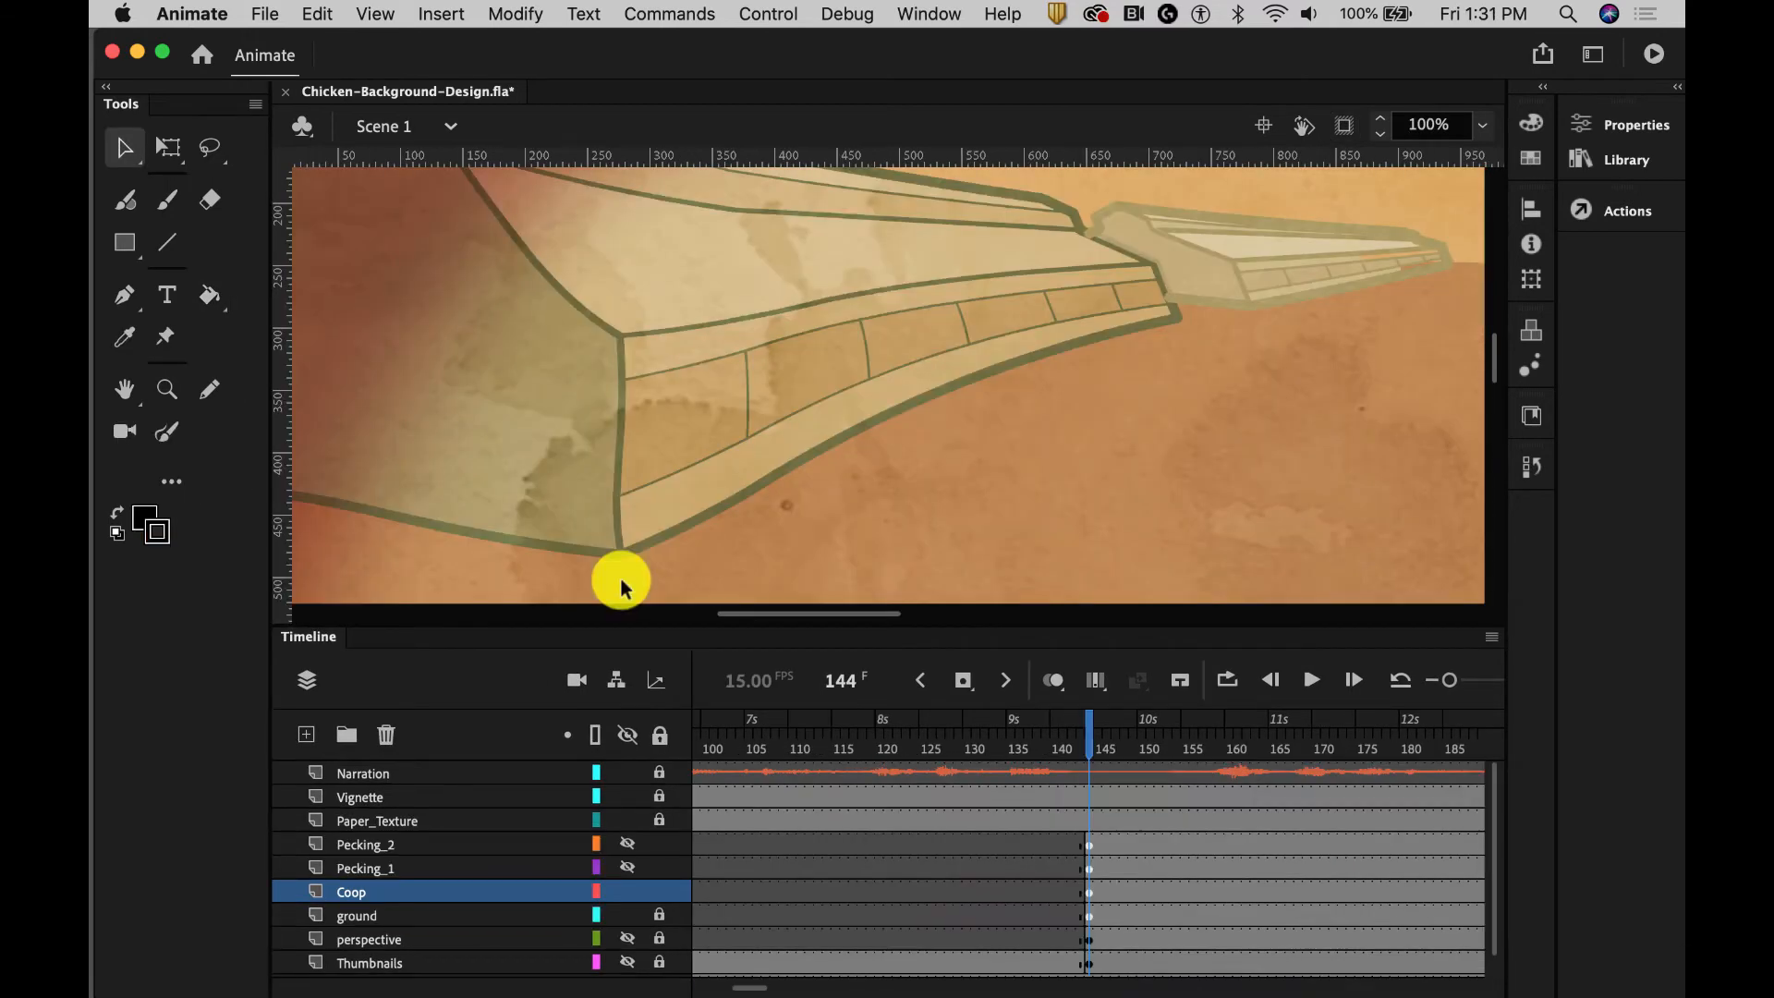
# Delete the large left coop's outer outline and the vertical corner line between its end wall and side
pyautogui.click(656, 547)
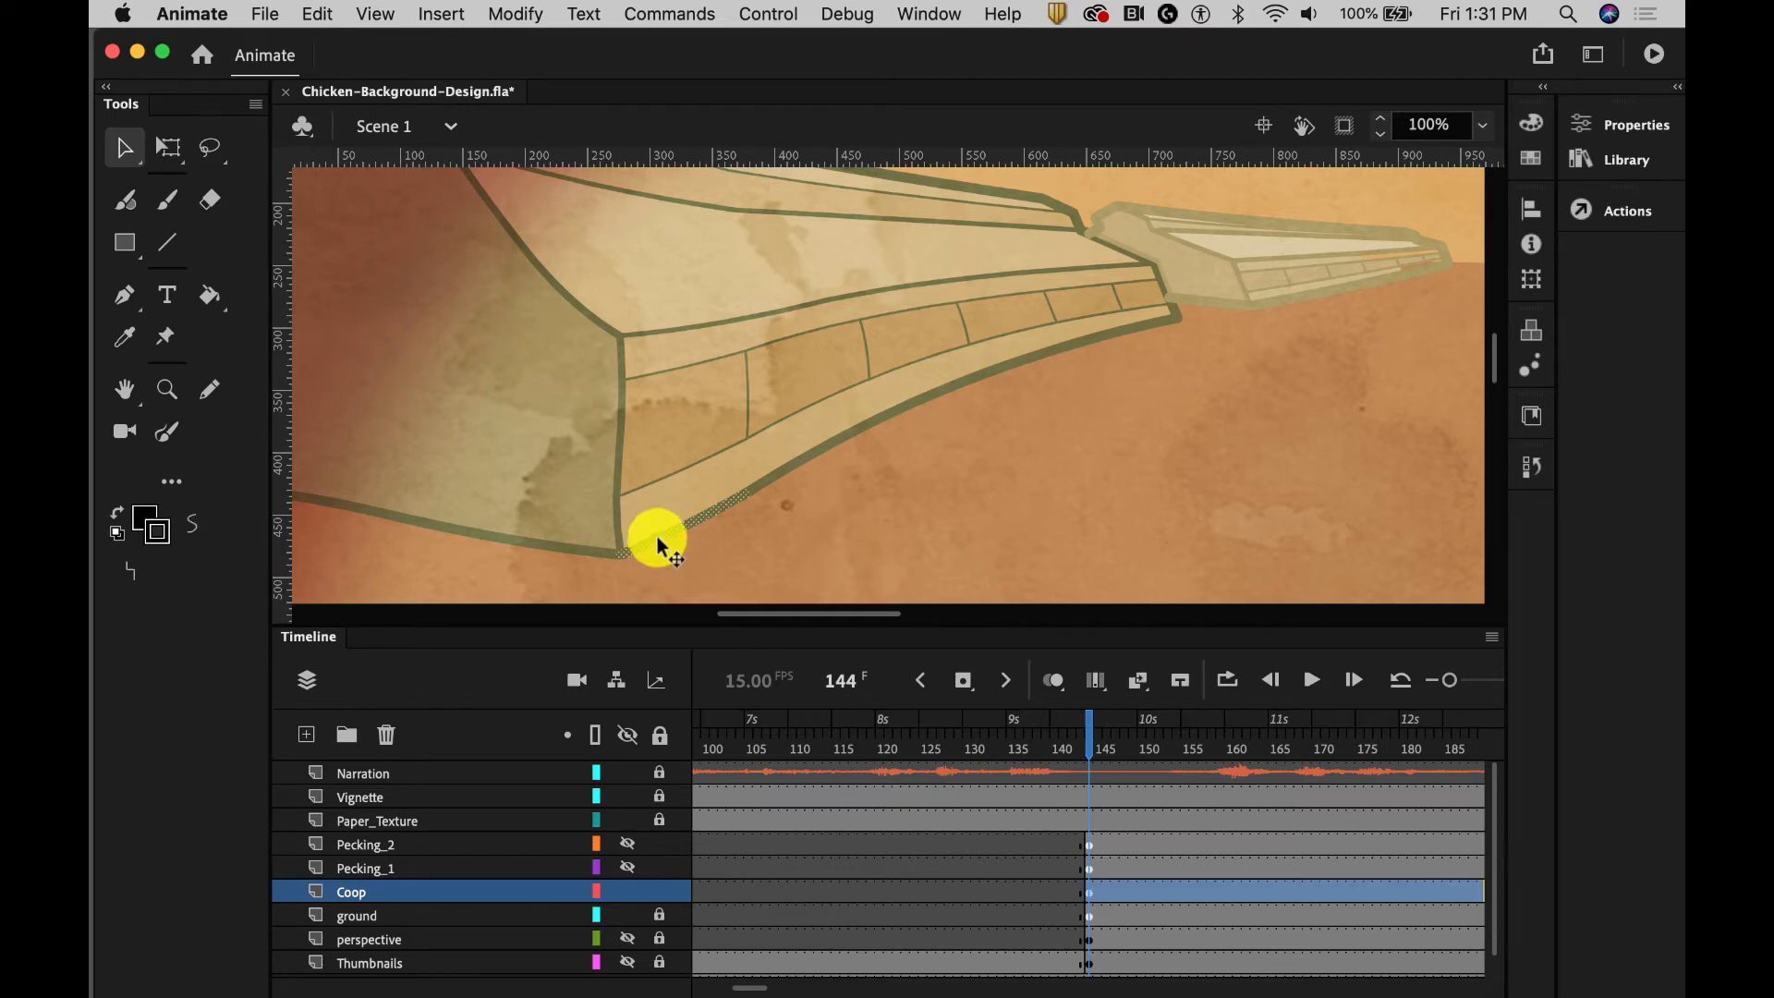
pyautogui.doubleClick(656, 538)
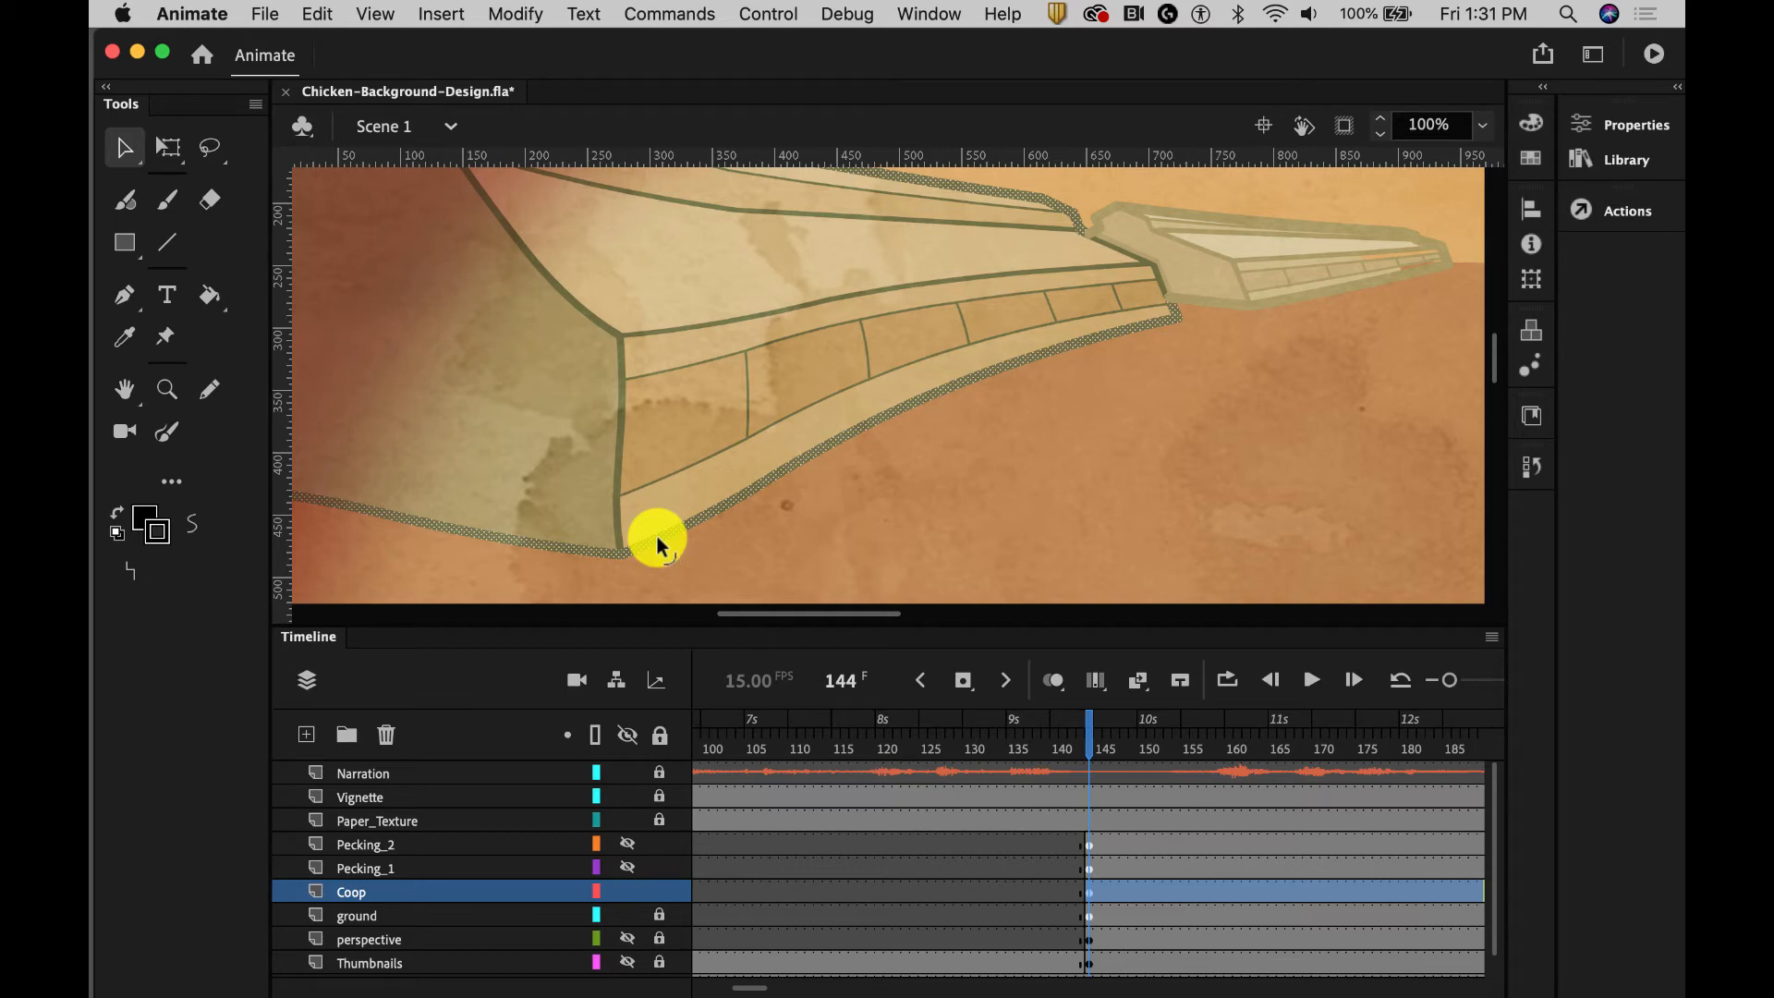
pyautogui.press('Delete')
pyautogui.doubleClick(616, 505)
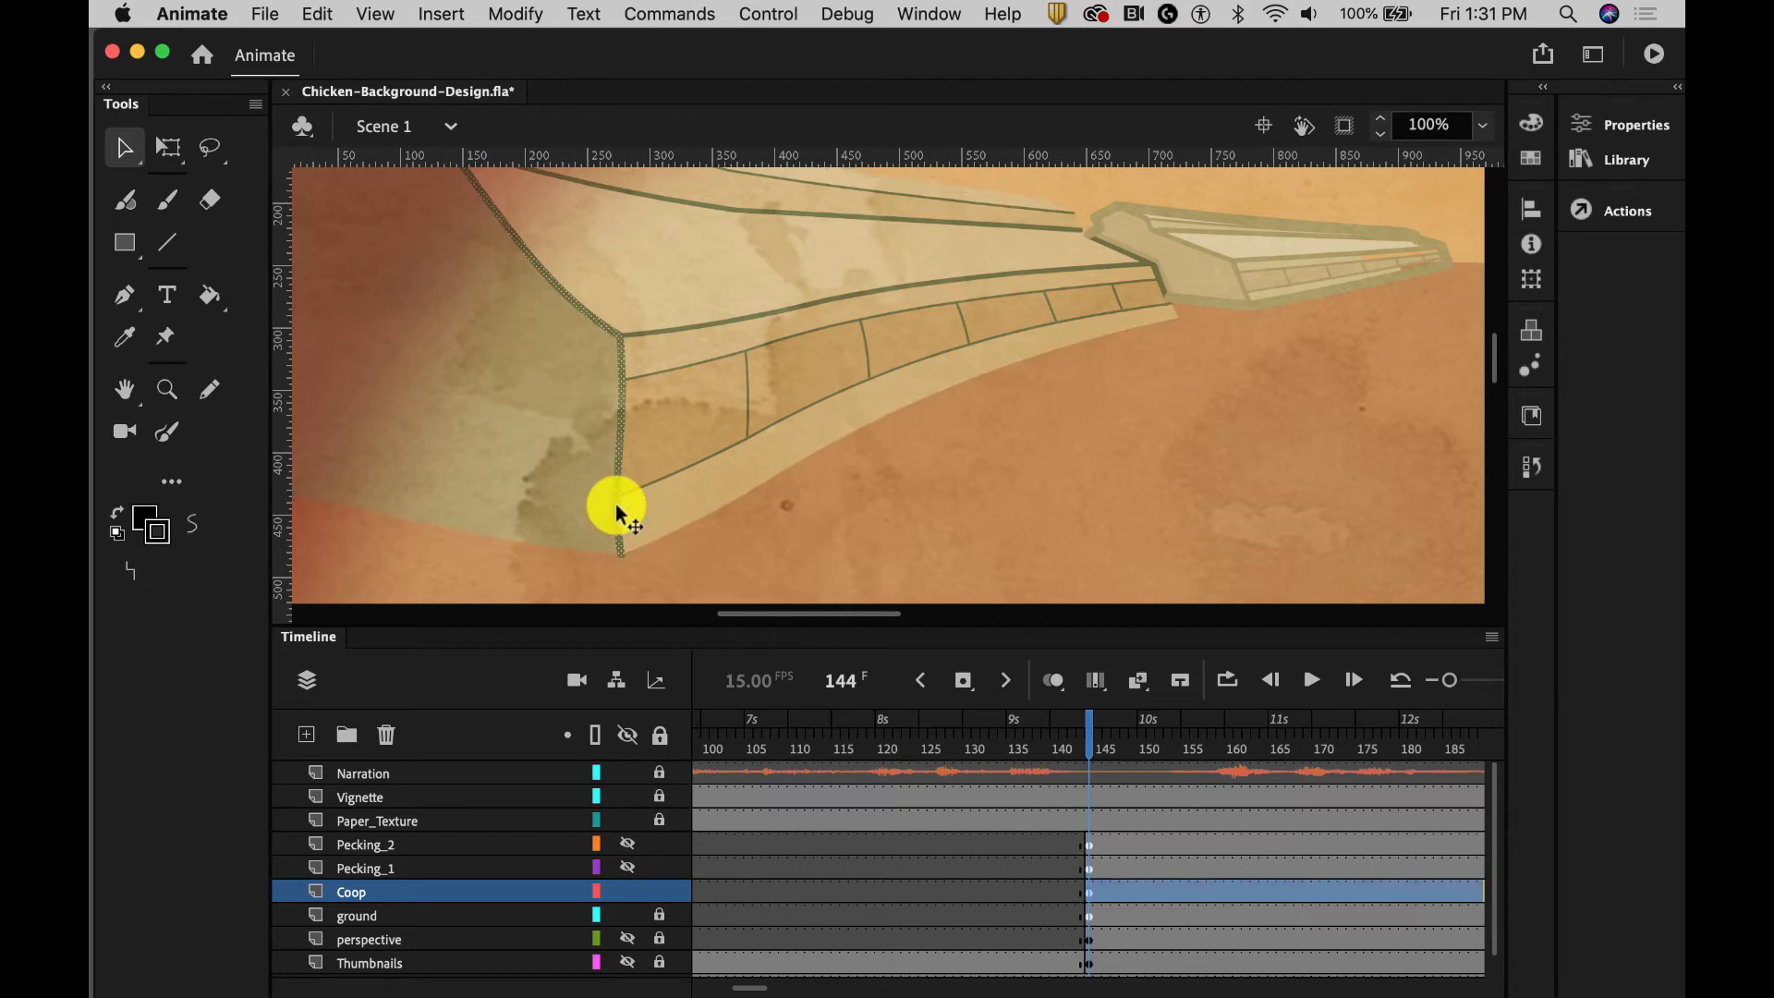
pyautogui.press('Delete')
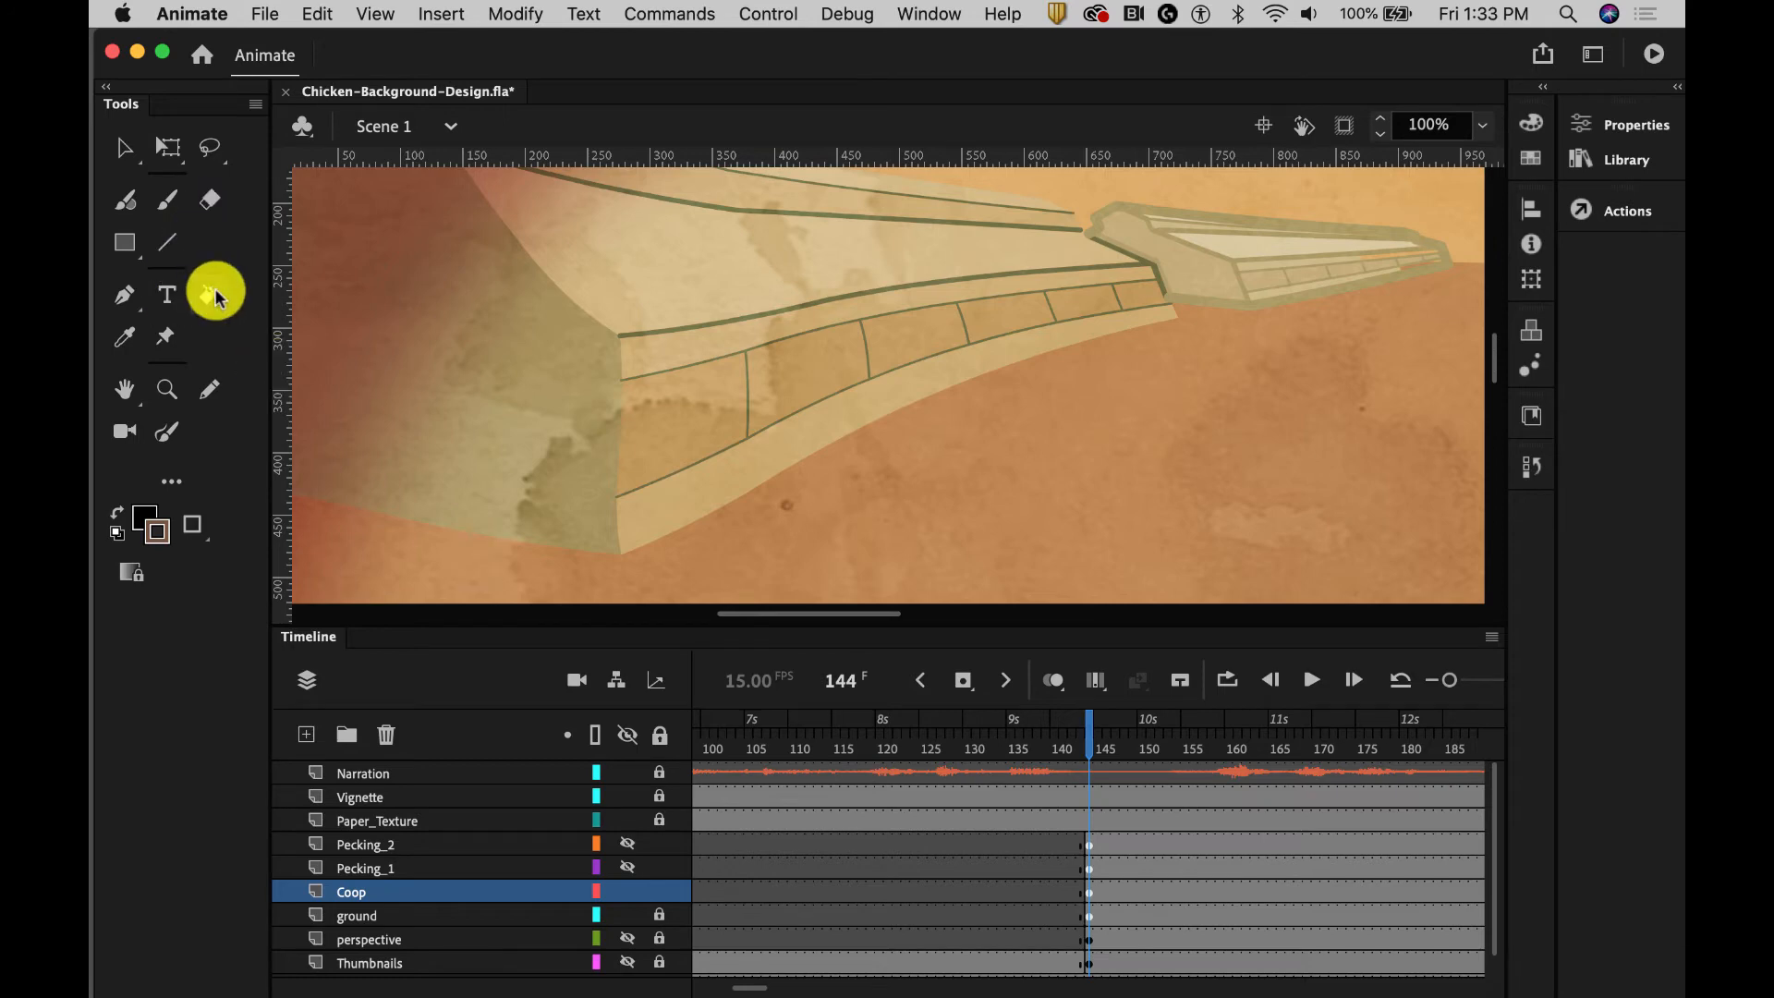
# Add strokes with the Ink Bottle tool around the left coop's lower side strip and along its end wall's edges
pyautogui.click(218, 296)
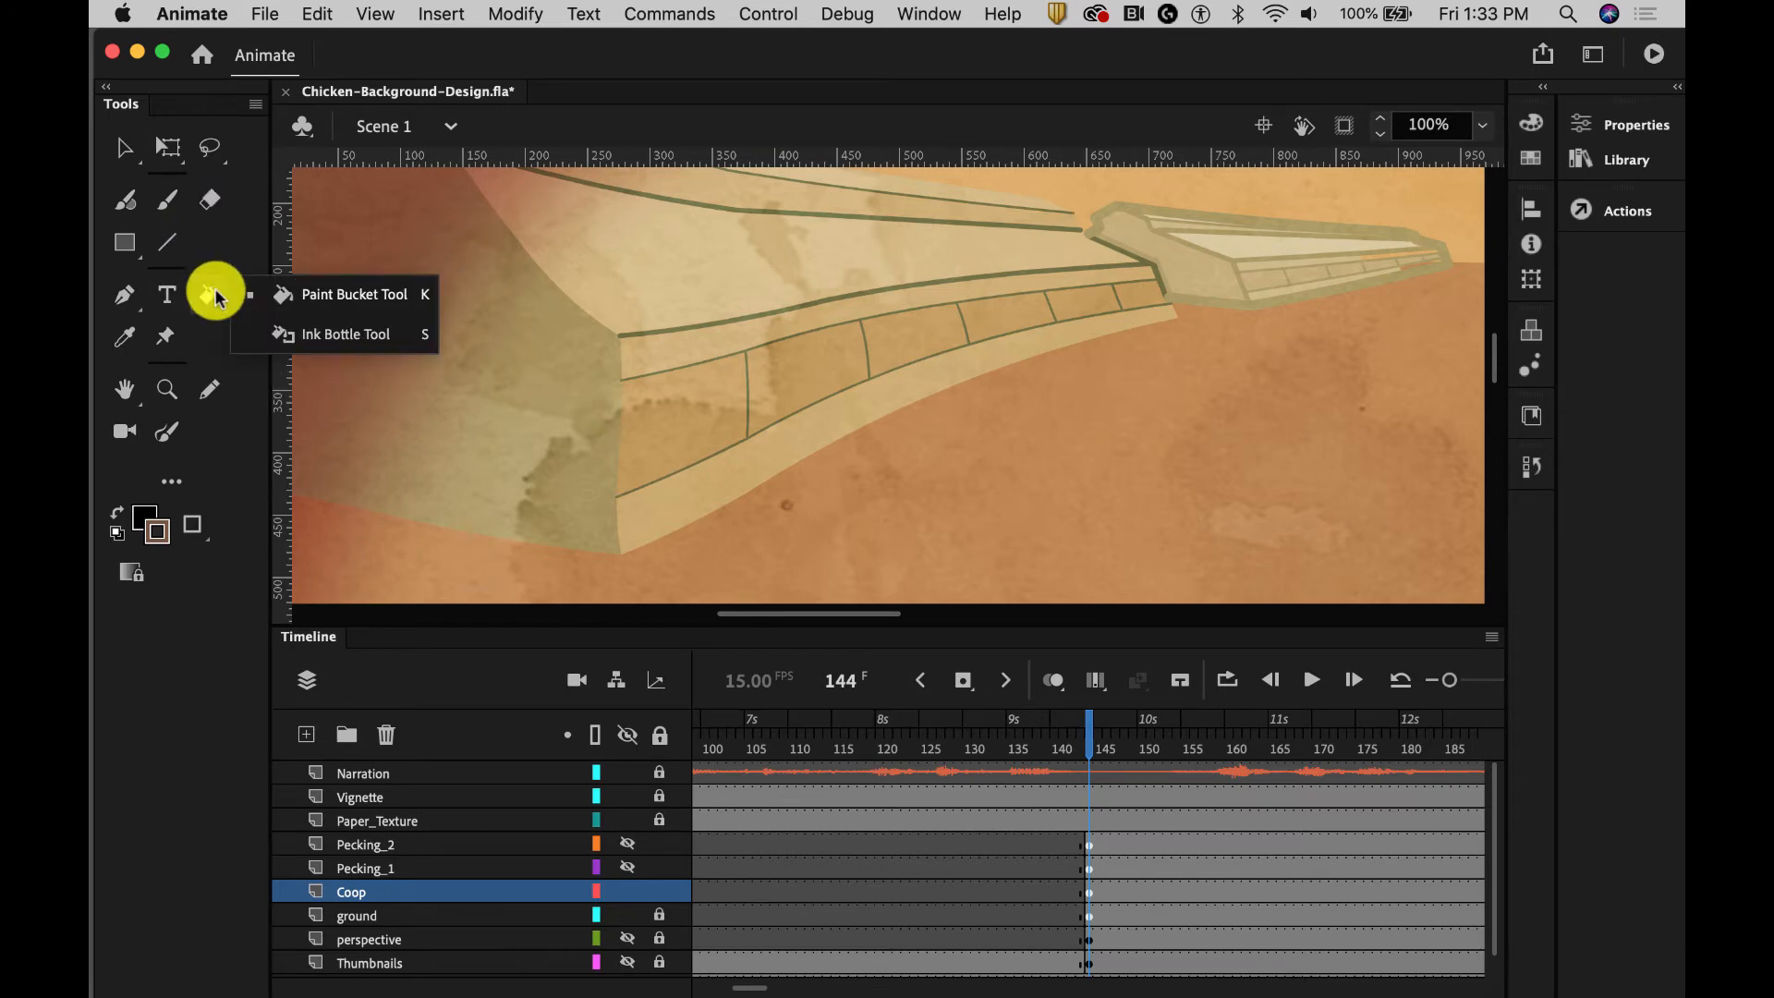
pyautogui.click(309, 338)
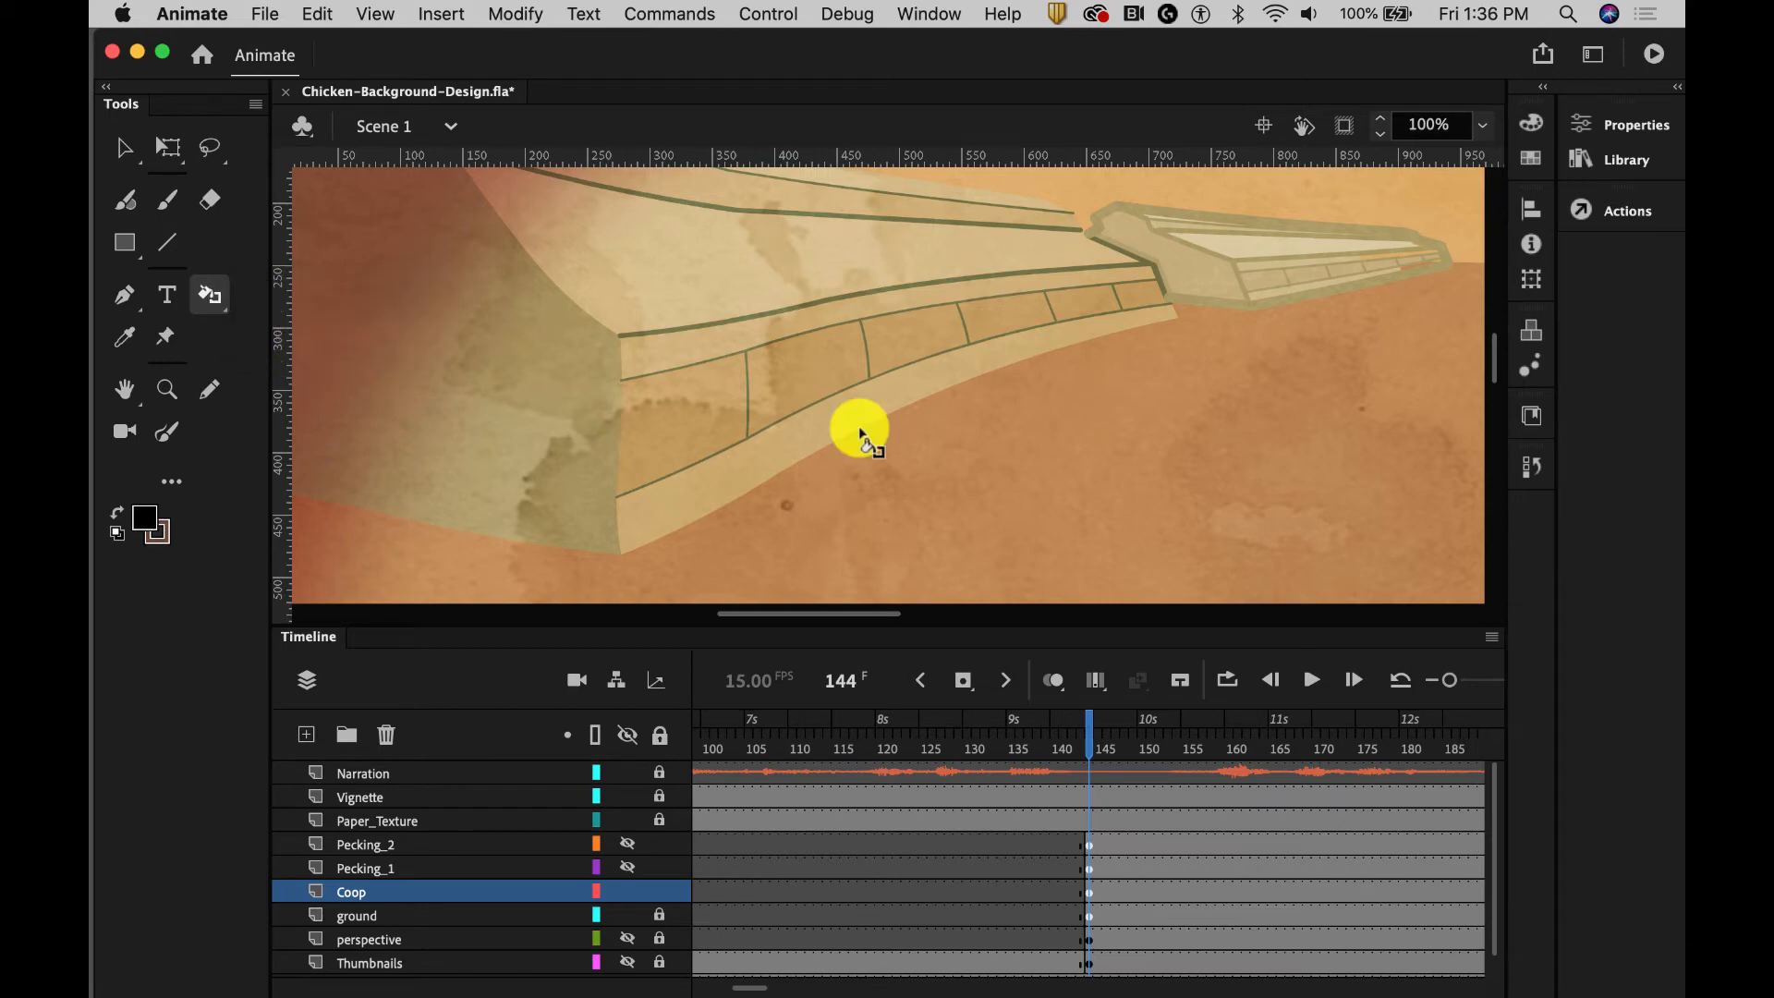
pyautogui.click(859, 434)
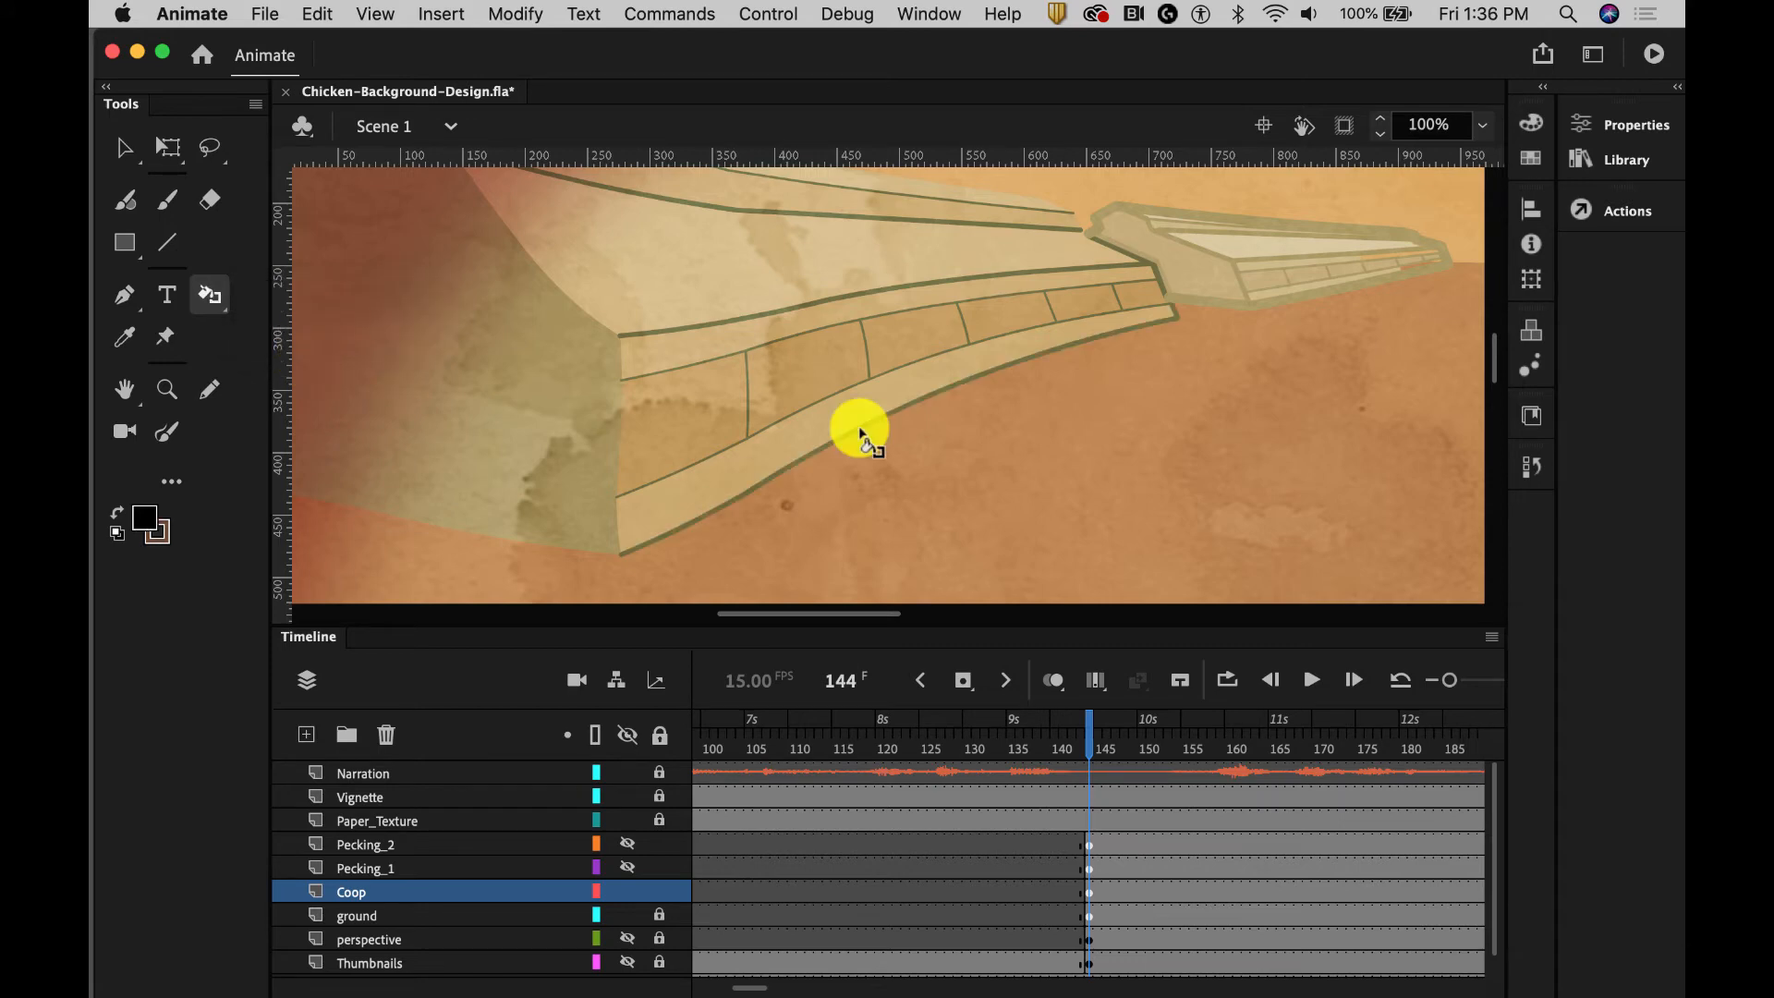
pyautogui.click(514, 540)
pyautogui.click(595, 316)
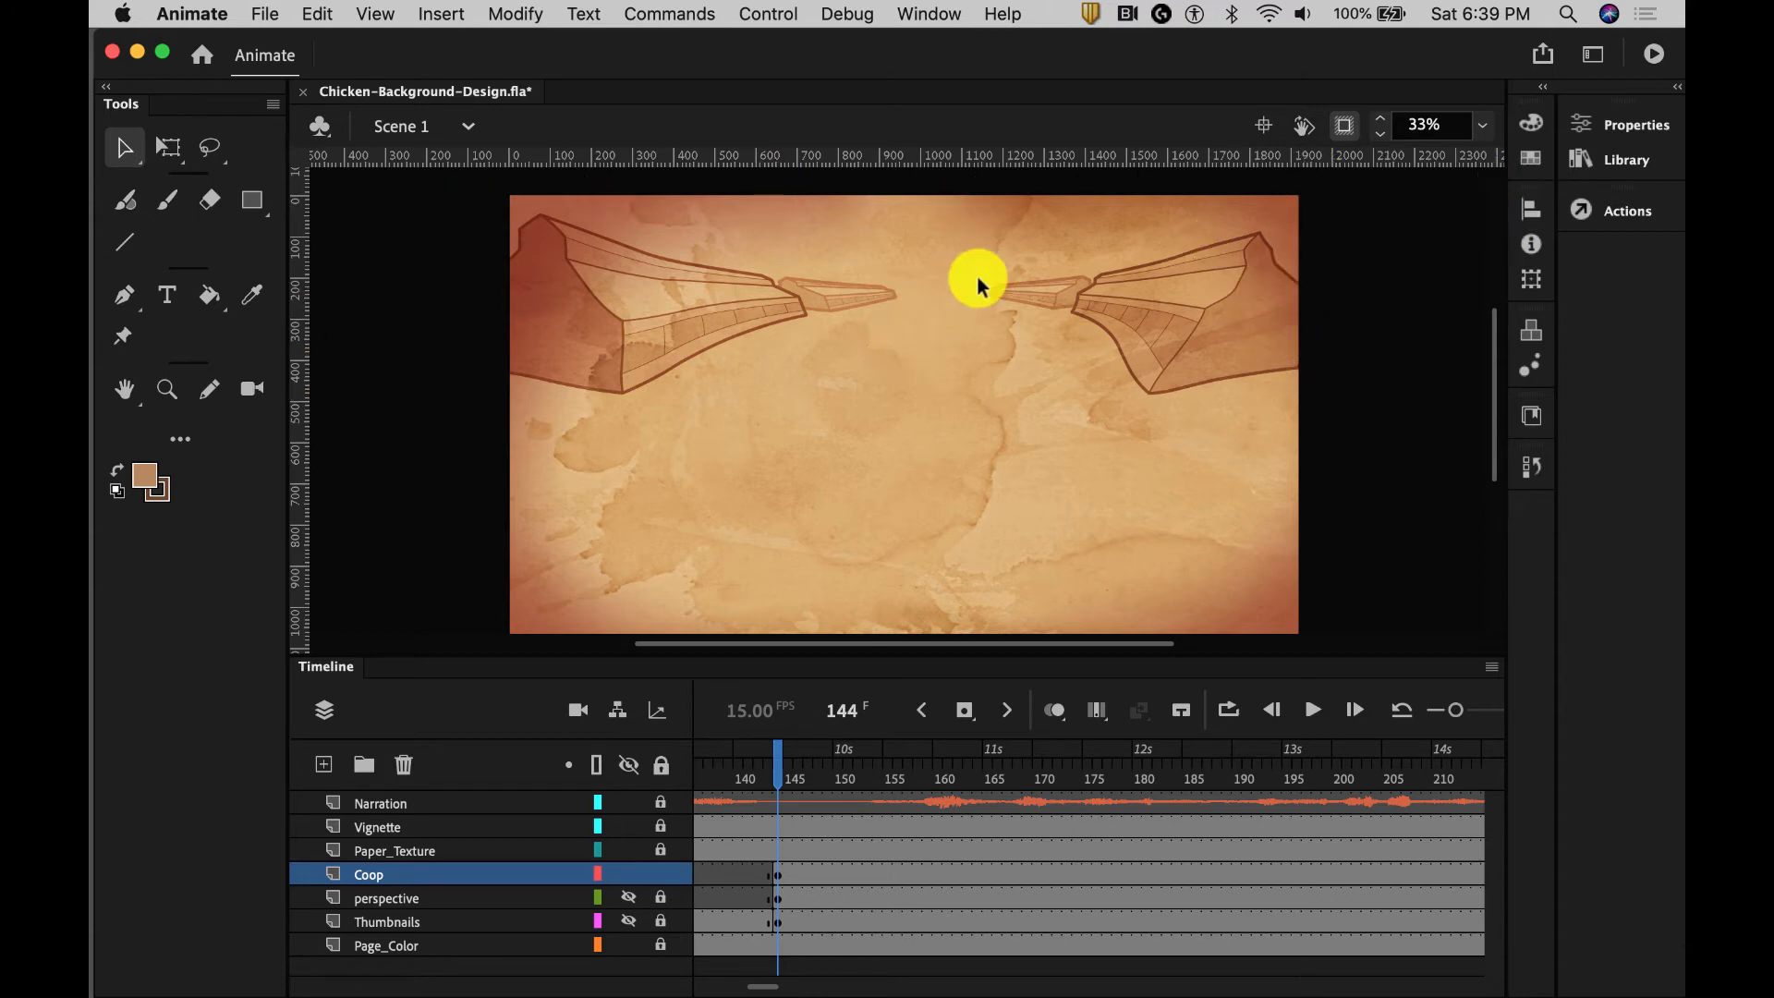
# Check the coop artwork beyond the stage edges by turning stage clipping off and back on
pyautogui.click(1345, 132)
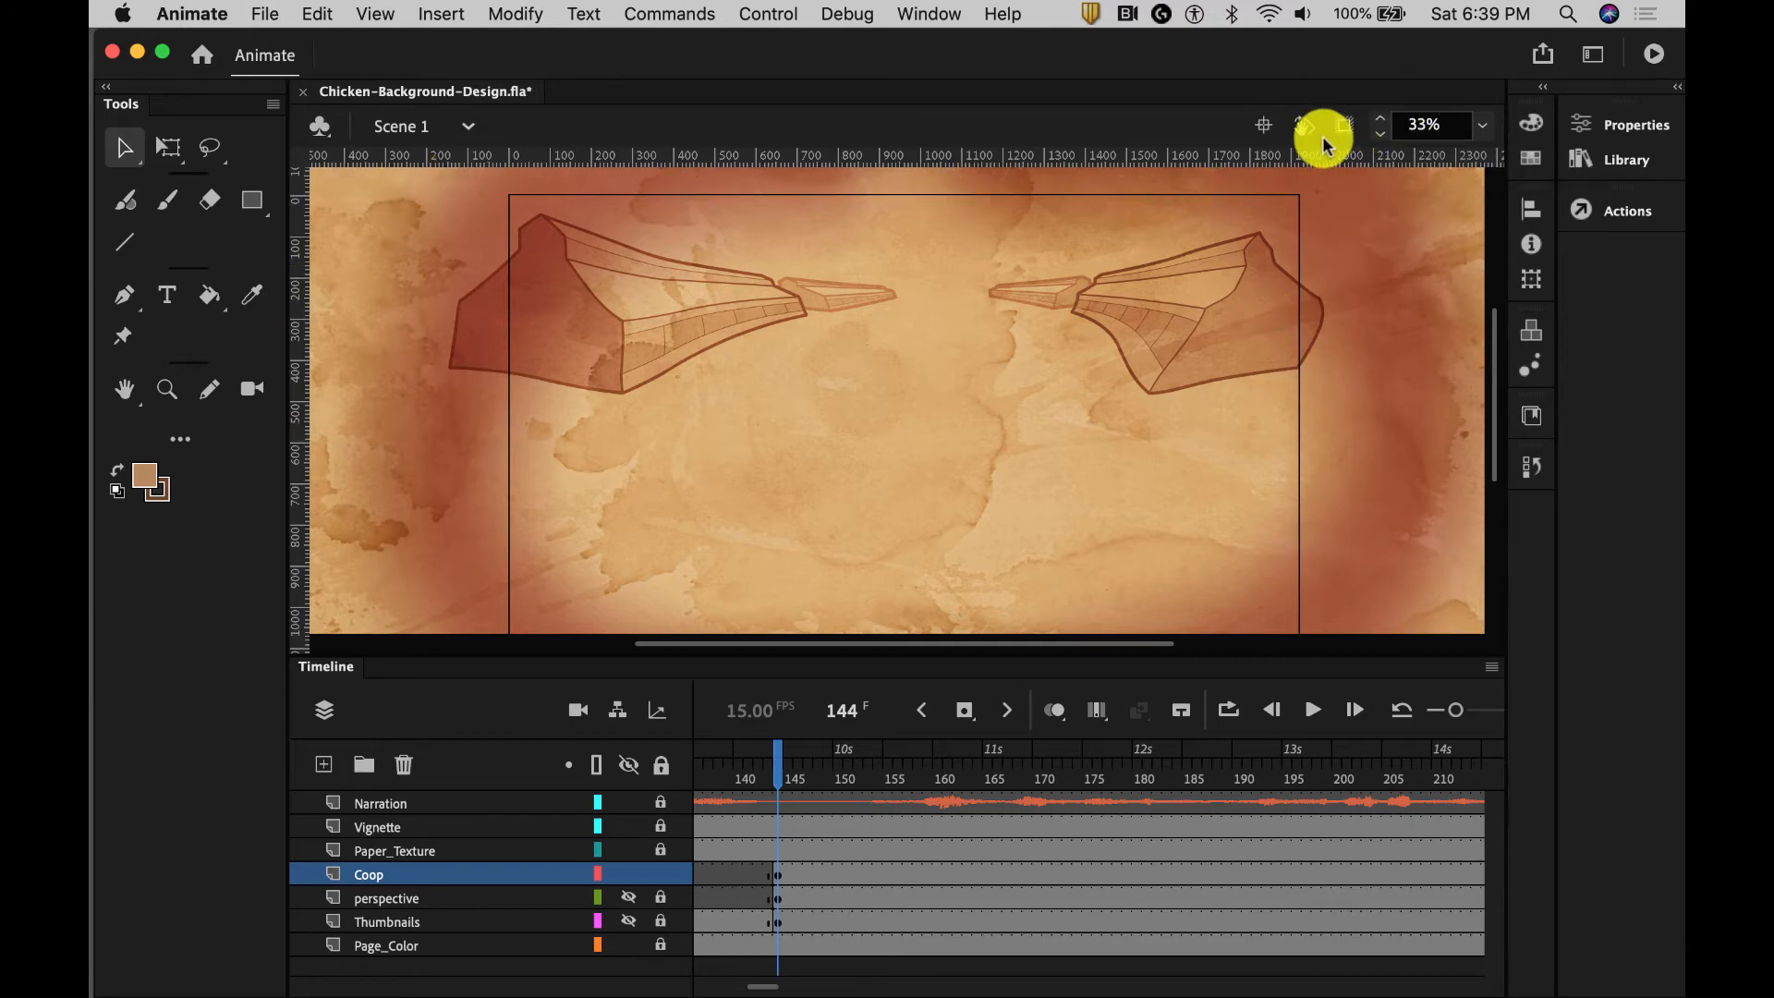
pyautogui.click(1345, 127)
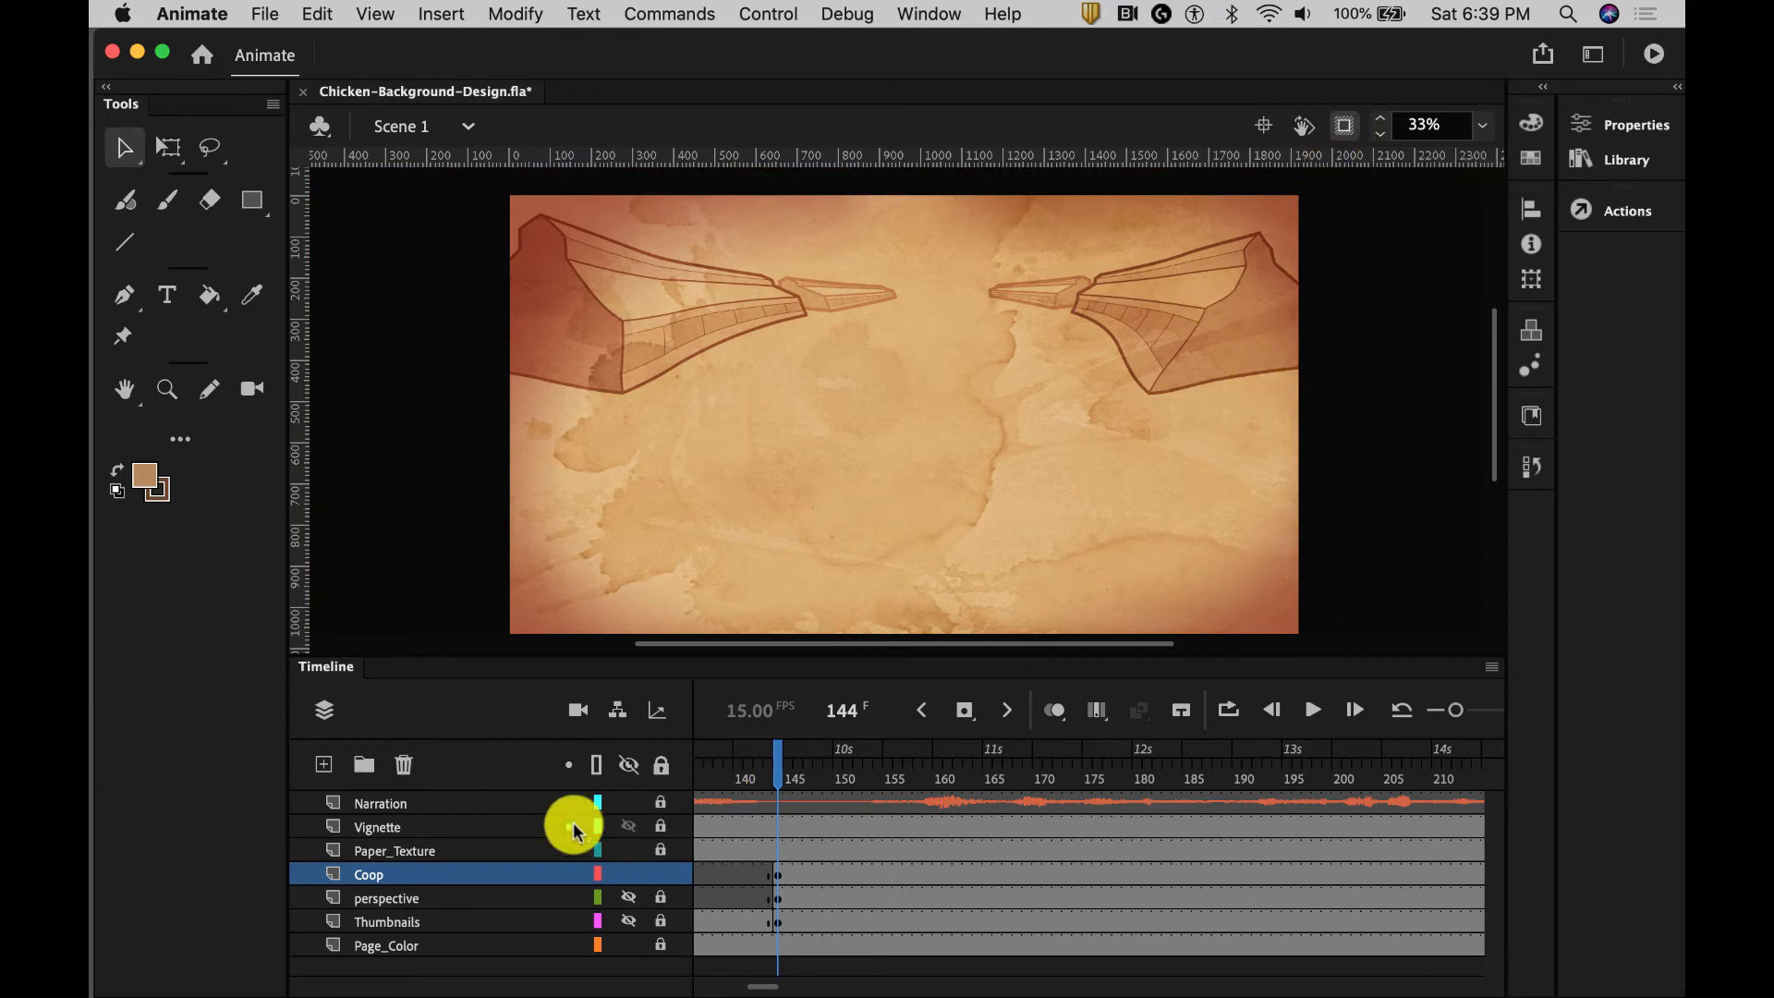
# Add an Adjust Color filter to the Coop layer's frame and shift its hue to give the coops a greenish tint
pyautogui.click(368, 874)
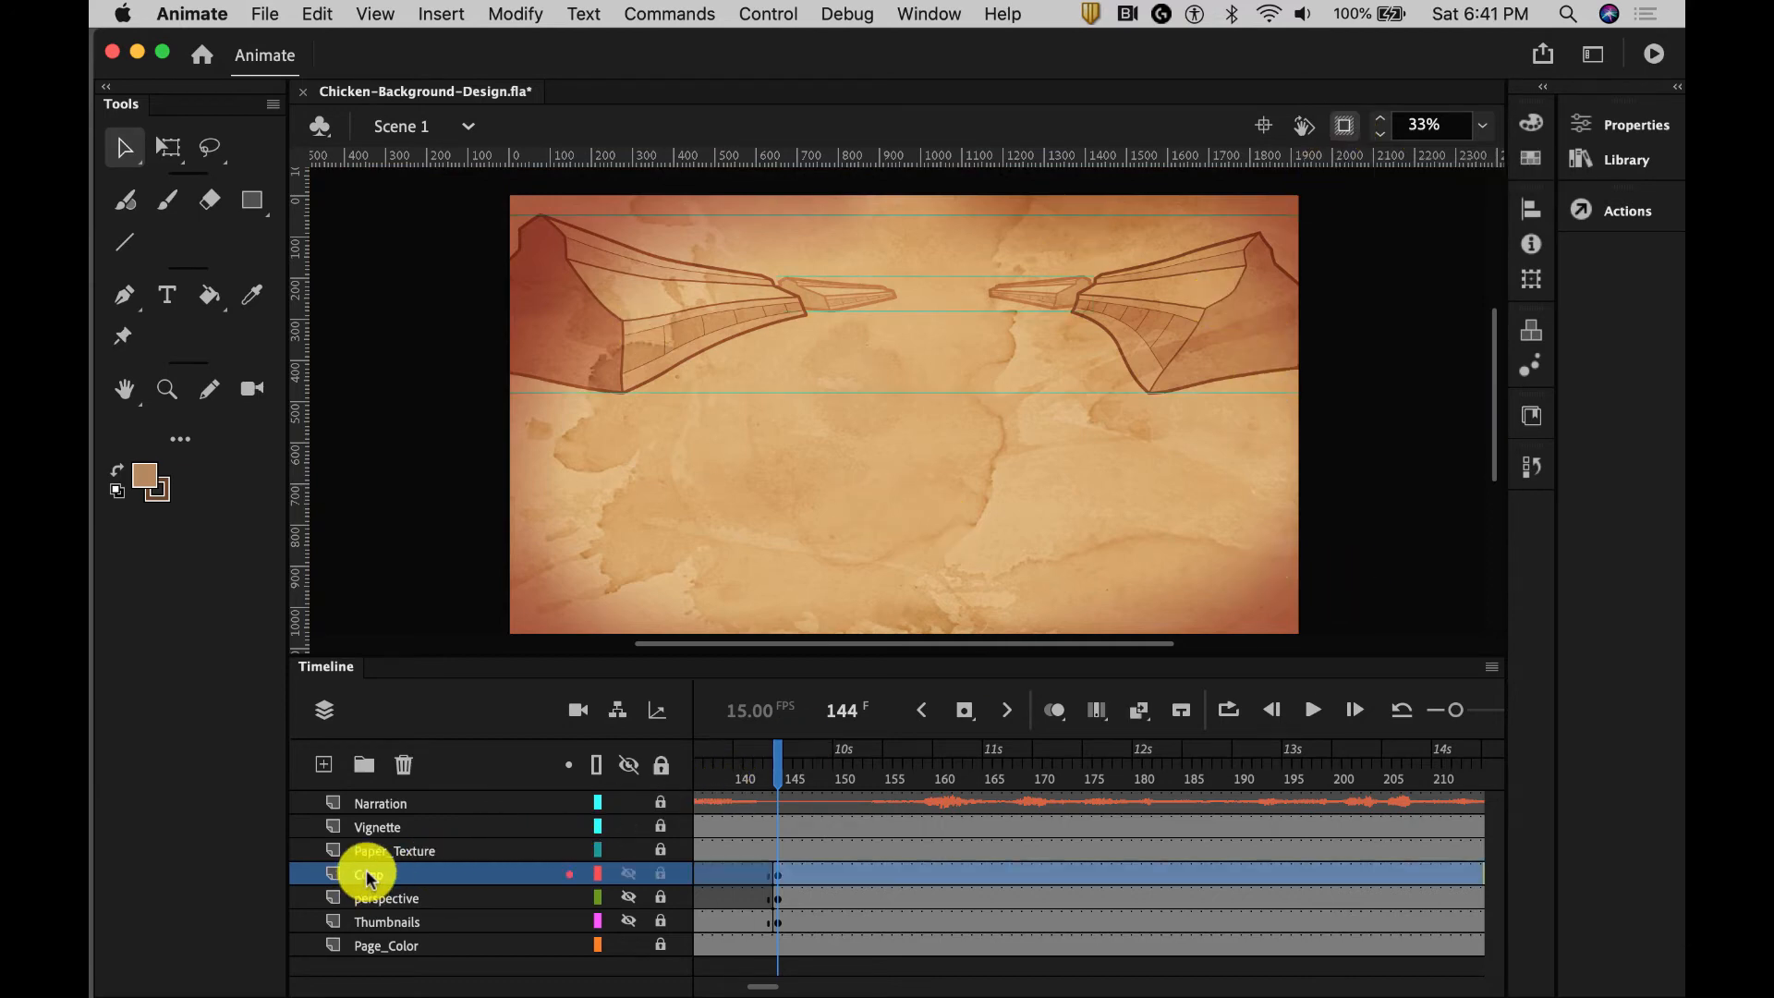
pyautogui.click(1631, 128)
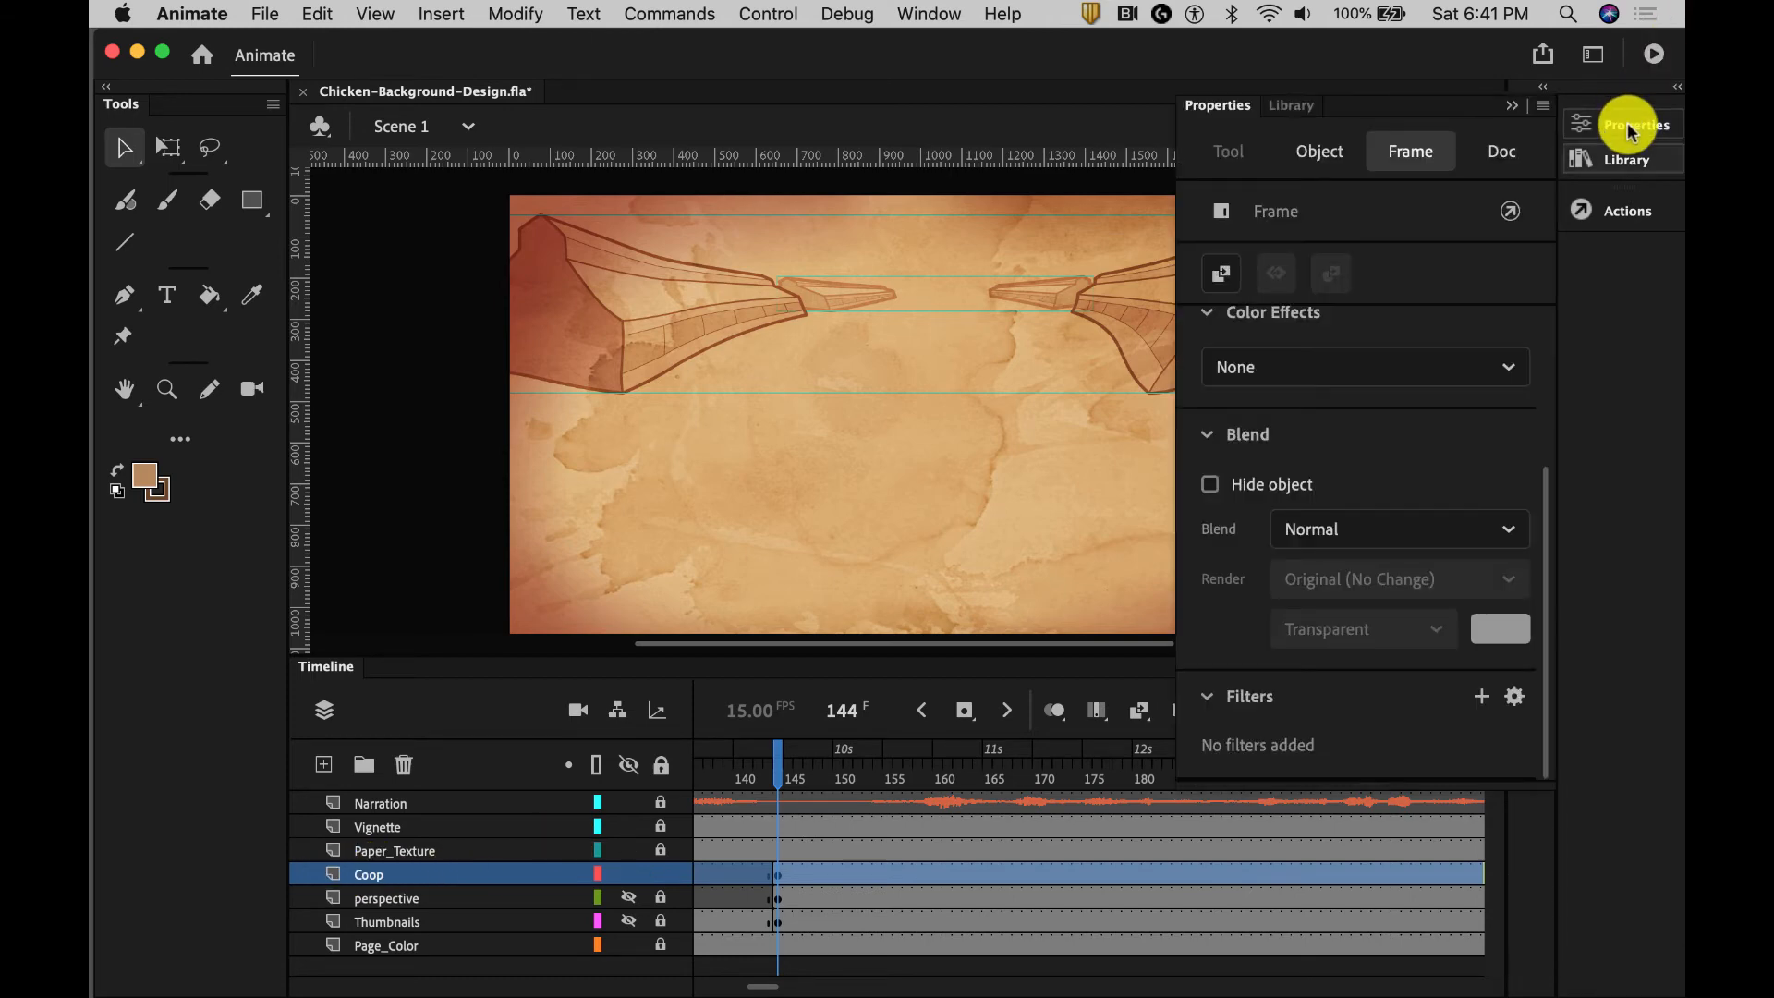
pyautogui.click(1477, 692)
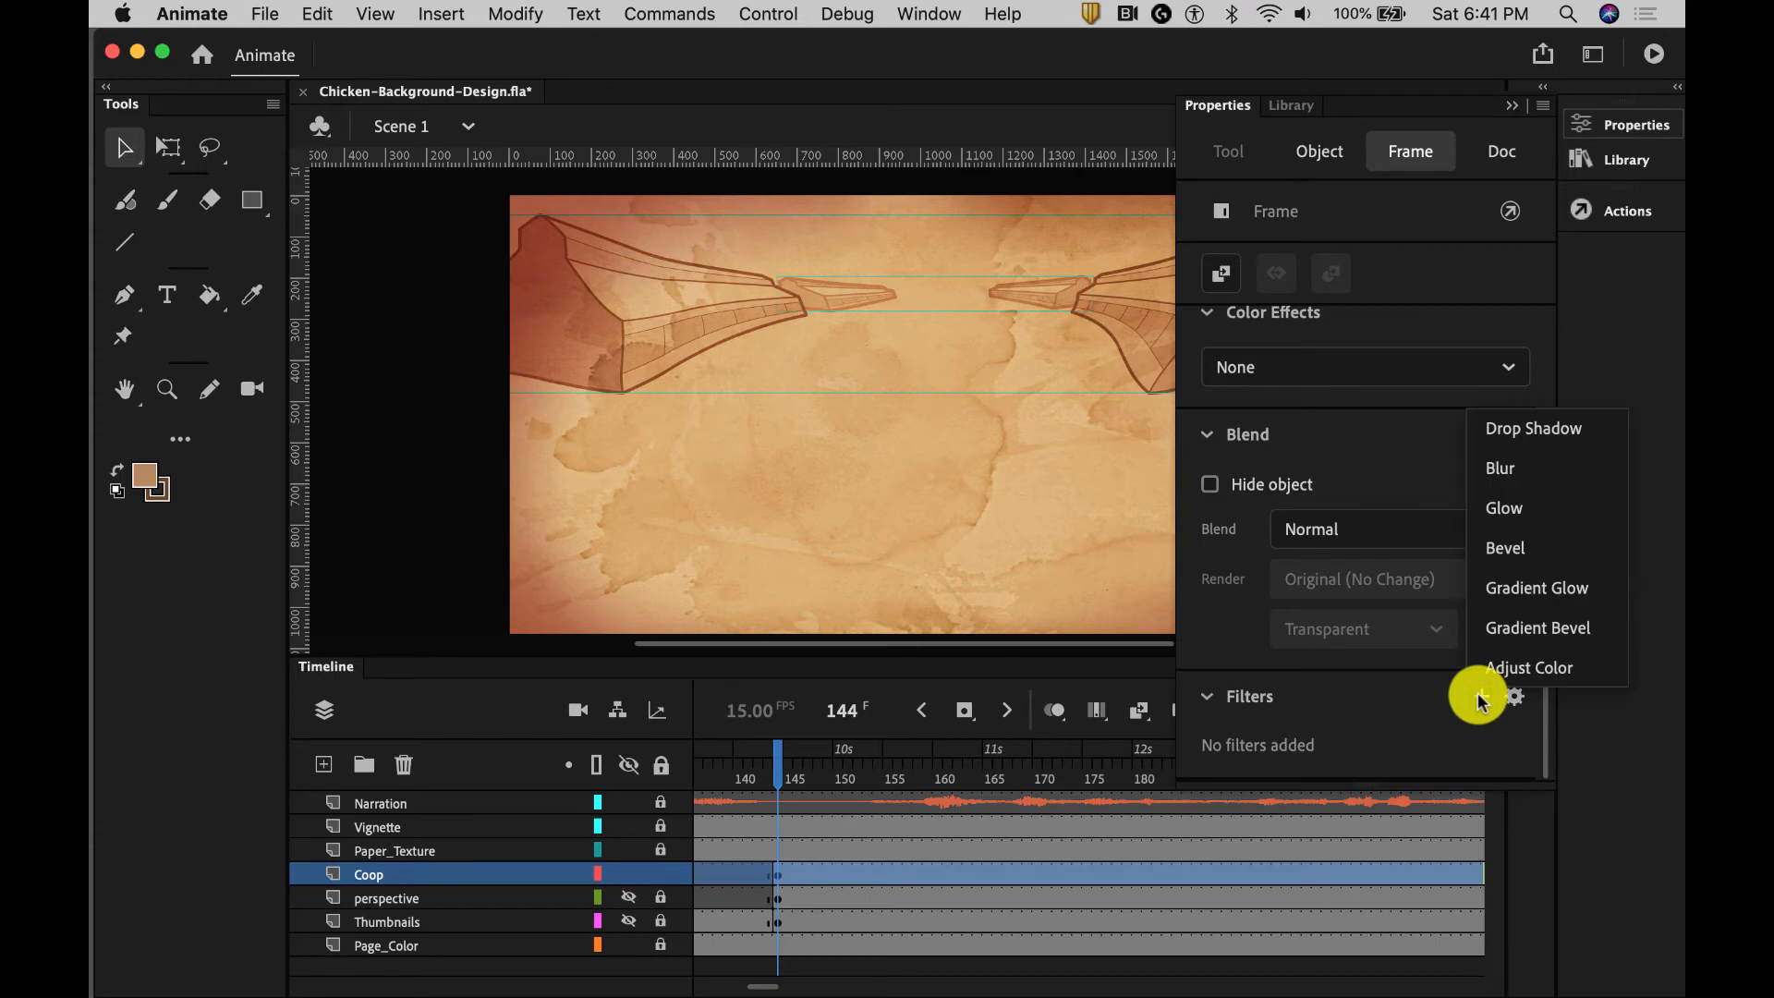
pyautogui.click(1506, 671)
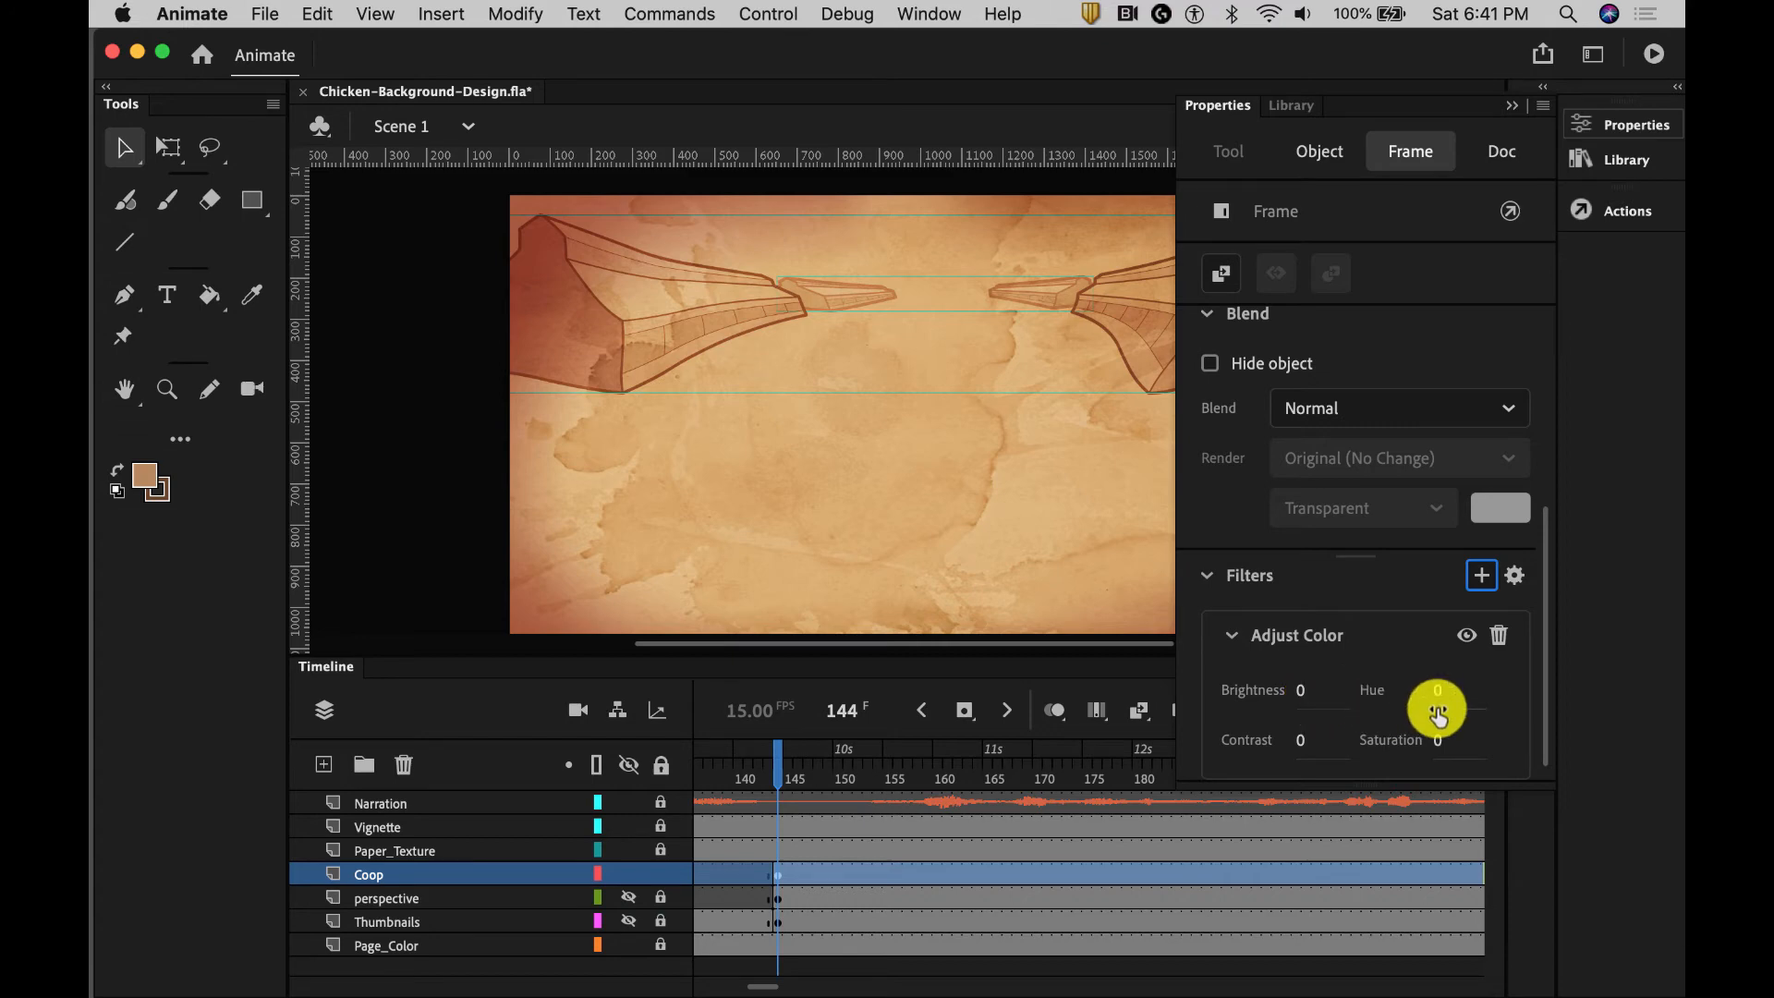
pyautogui.moveTo(1436, 691)
pyautogui.mouseDown()
pyautogui.moveTo(1394, 689)
pyautogui.moveTo(1449, 689)
pyautogui.mouseUp()
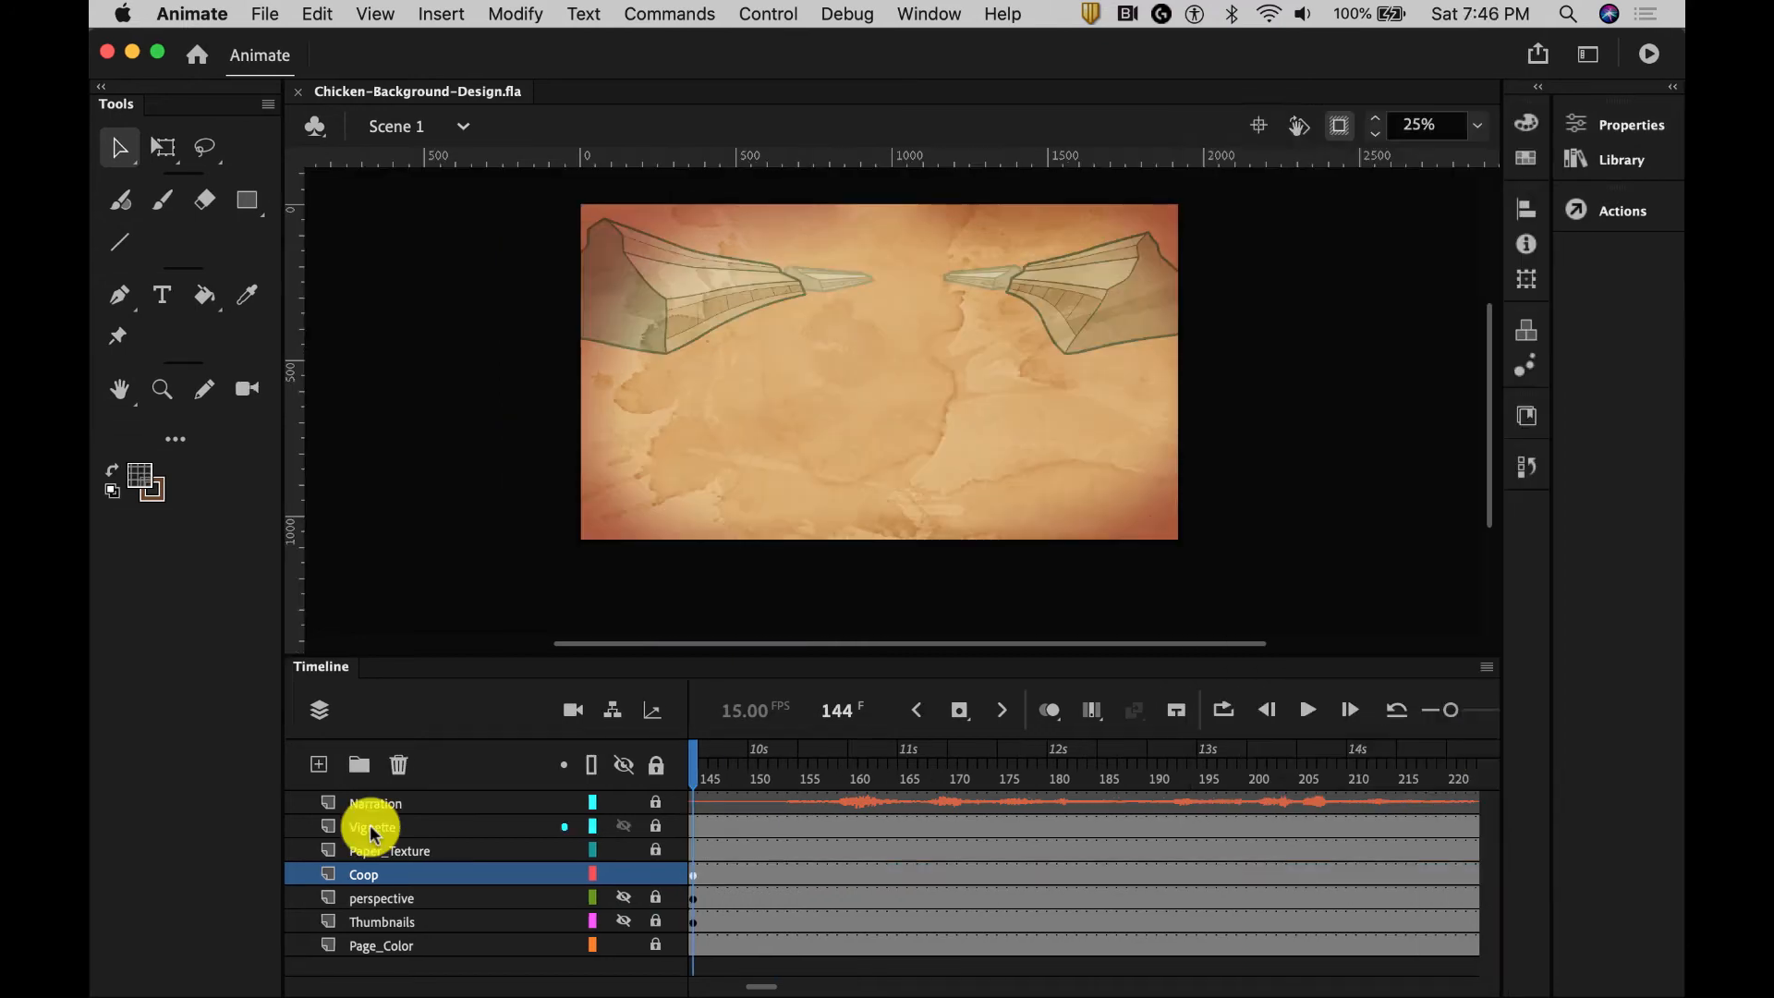
# Add a new layer directly above the Coop layer and name it ground
pyautogui.click(315, 767)
pyautogui.doubleClick(381, 876)
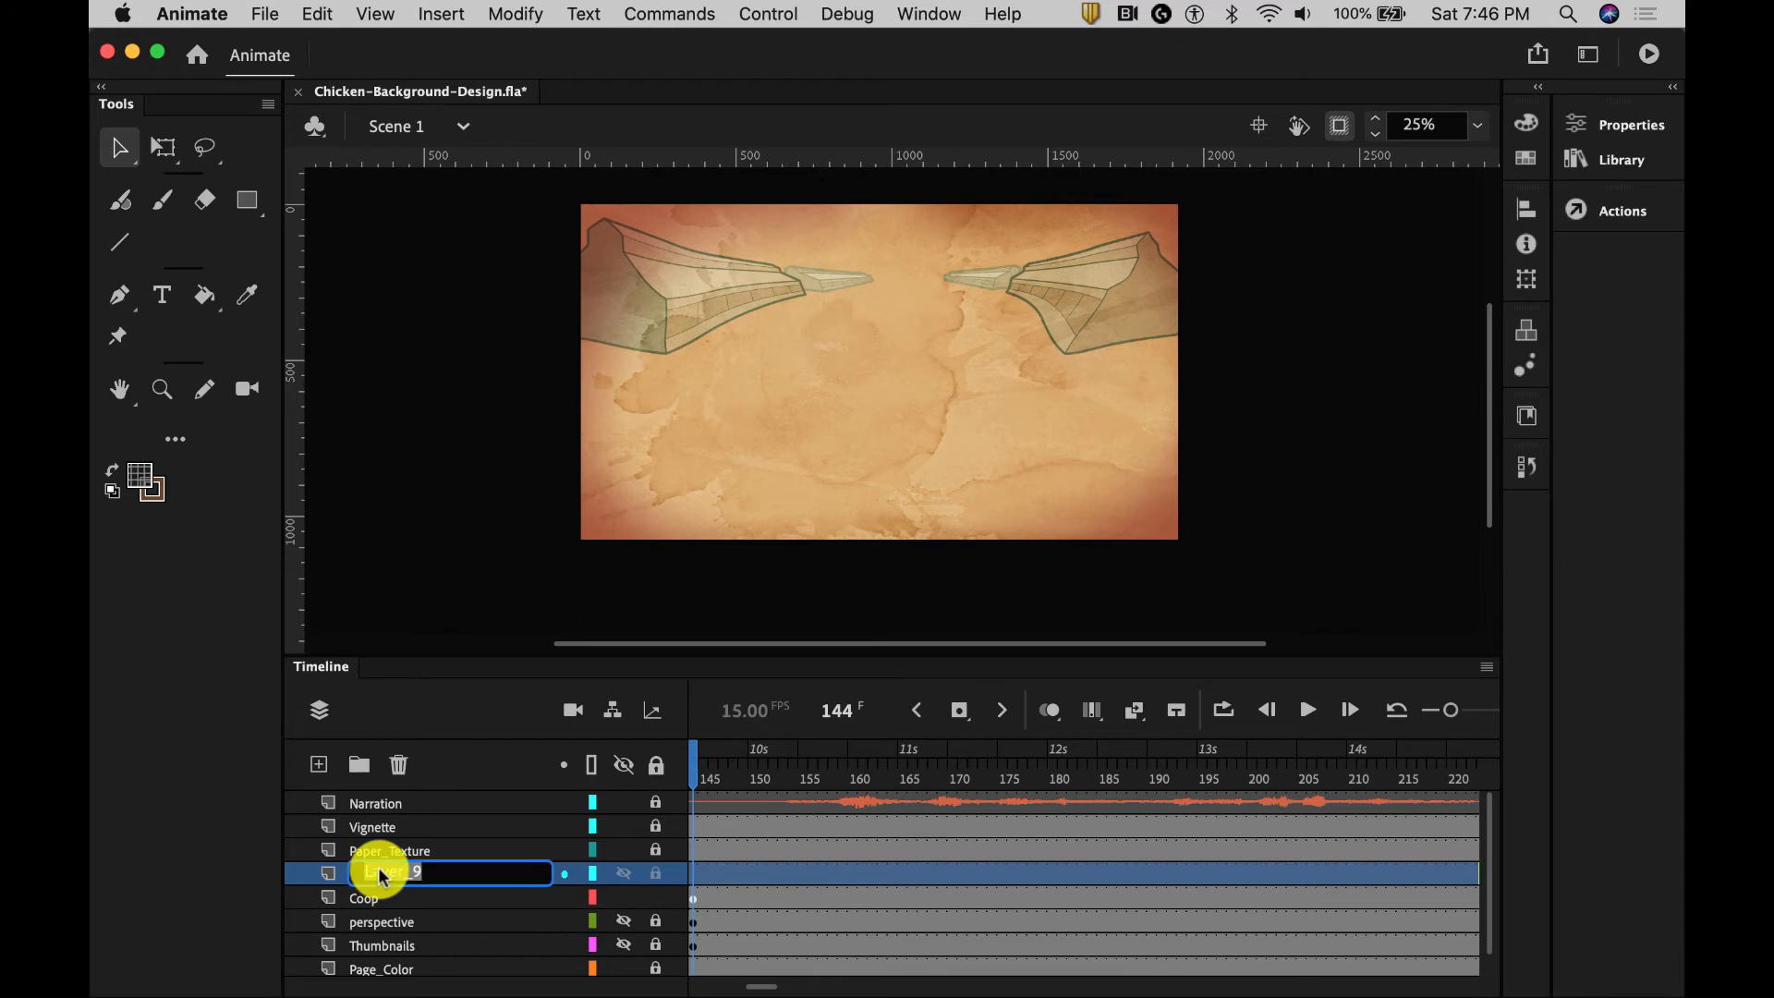
pyautogui.write('grpun')
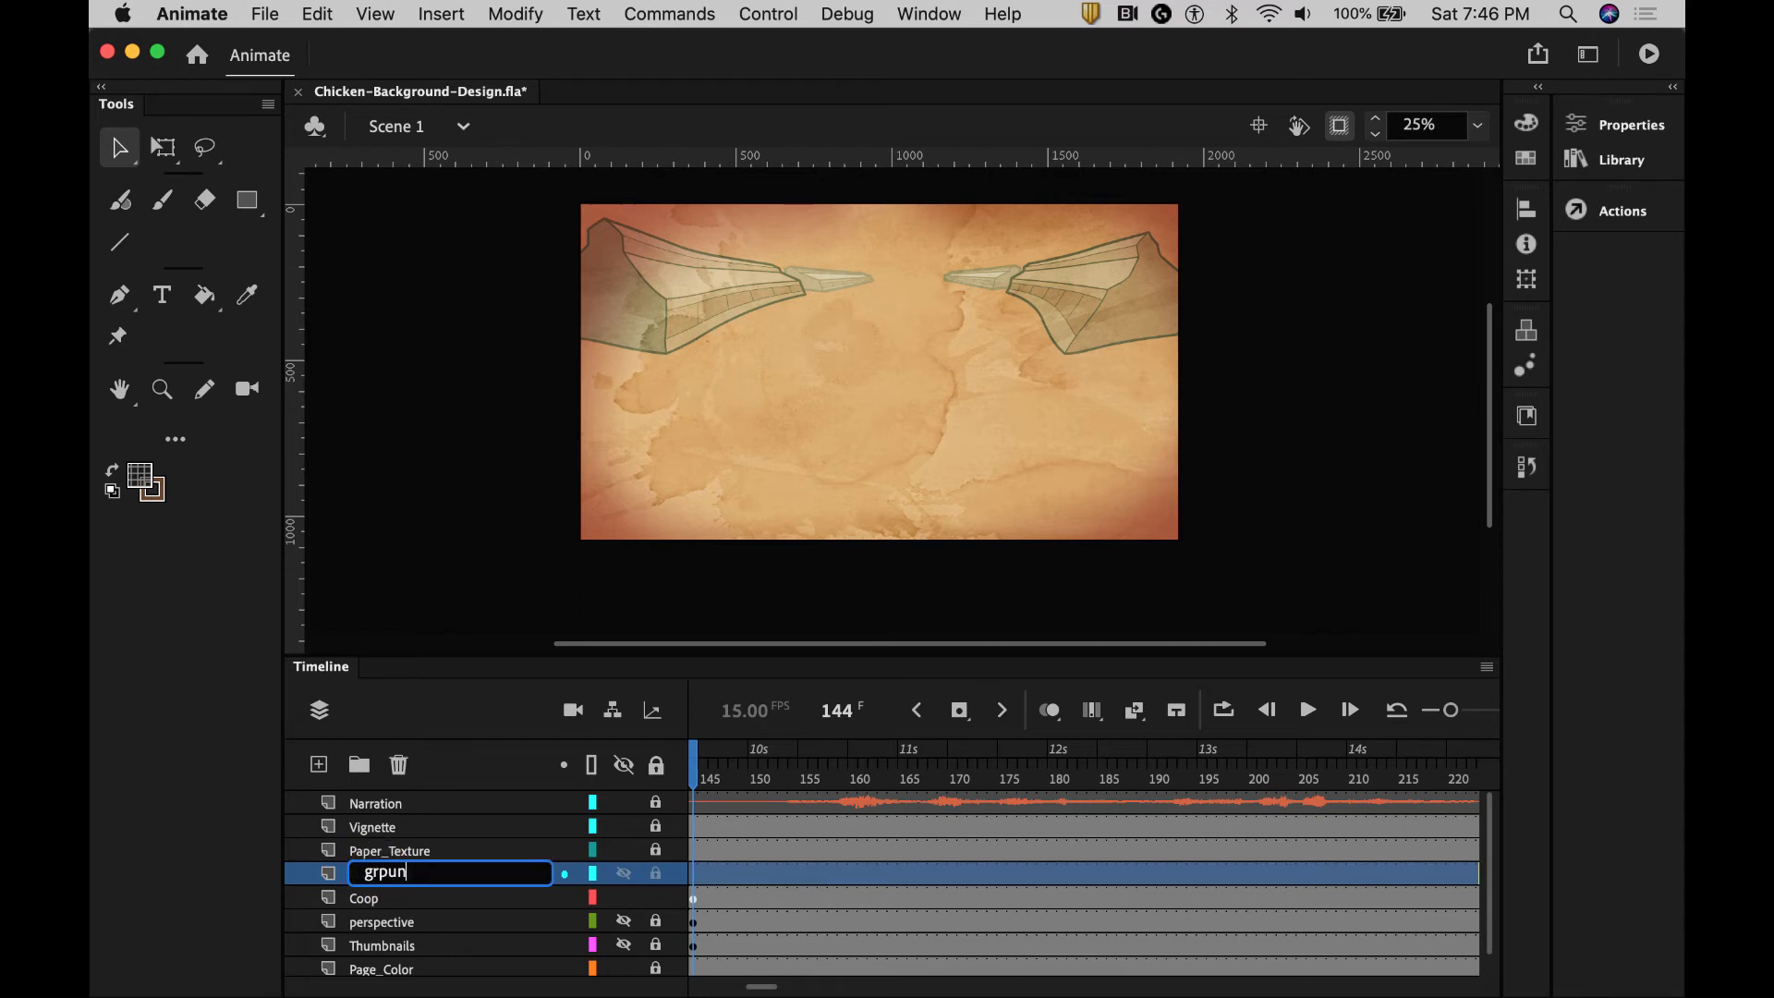
pyautogui.write('d')
pyautogui.click(384, 874)
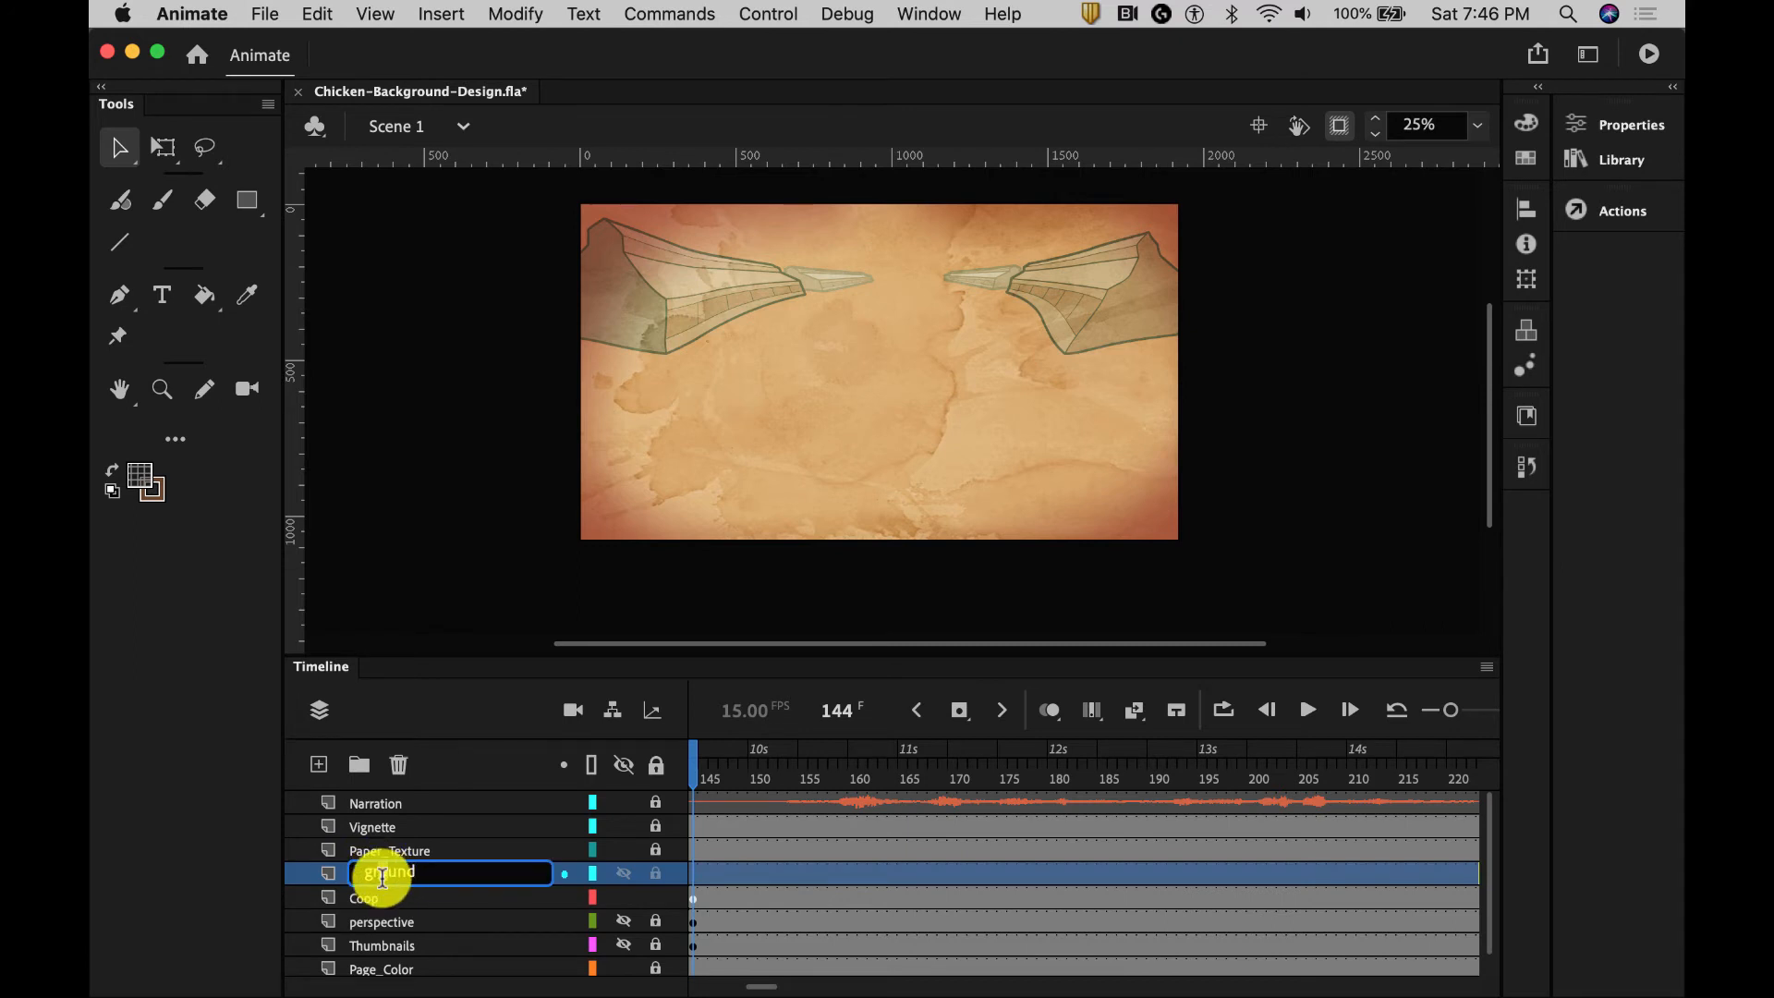
pyautogui.press('BackSpace')
pyautogui.write('o')
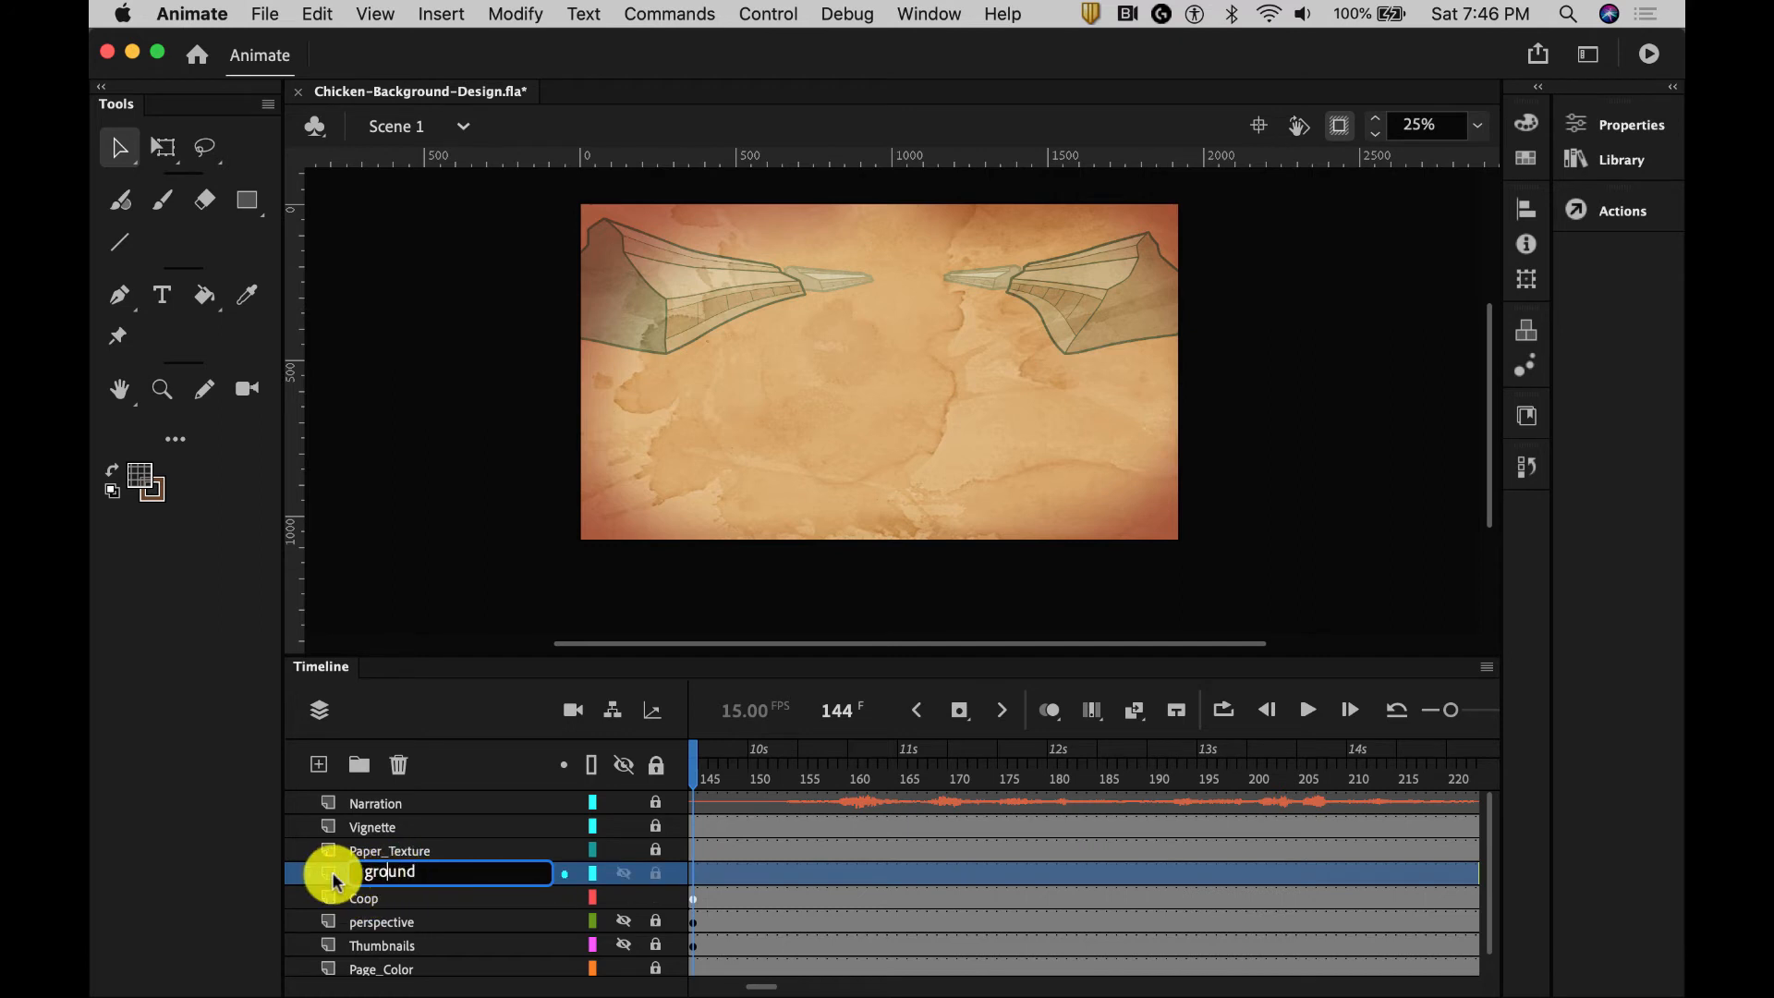
# Move the ground layer below the Coop layer in the layer stack
pyautogui.click(331, 874)
pyautogui.moveTo(331, 910); pyautogui.dragTo(349, 904)
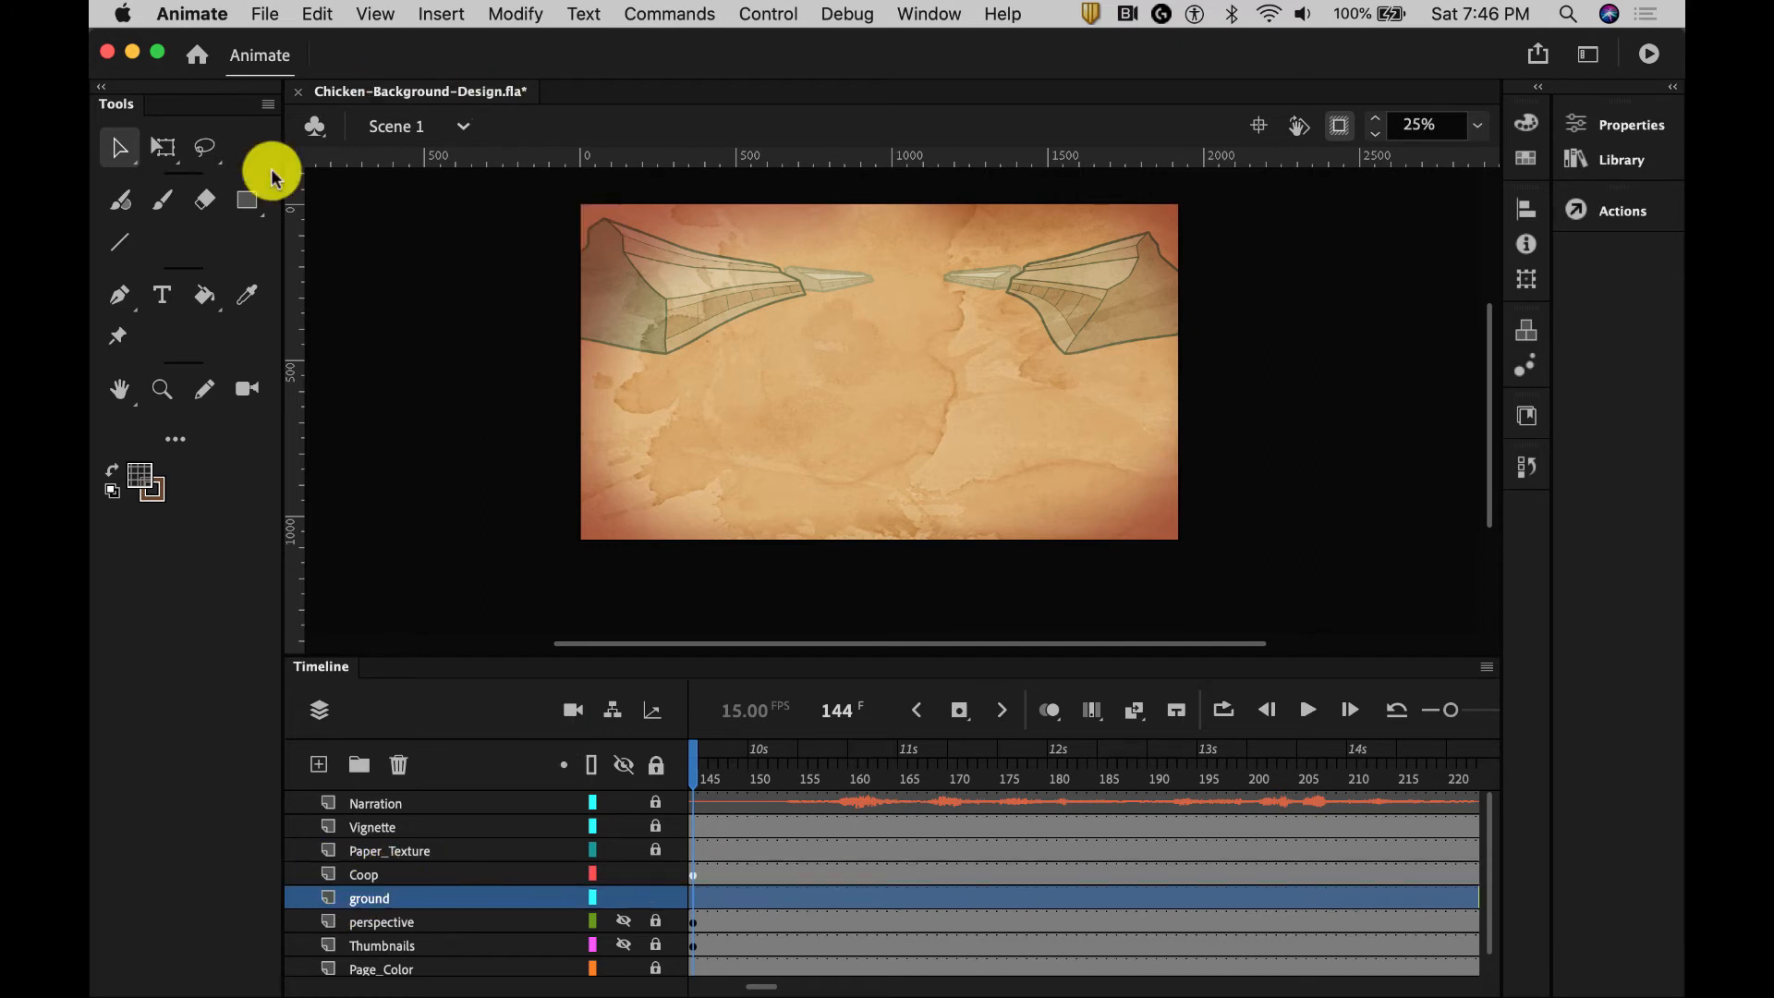
# Set up the Oval tool with no stroke and a brown swatch fill at 35% alpha
pyautogui.click(248, 198)
pyautogui.moveTo(248, 198); pyautogui.dragTo(351, 278)
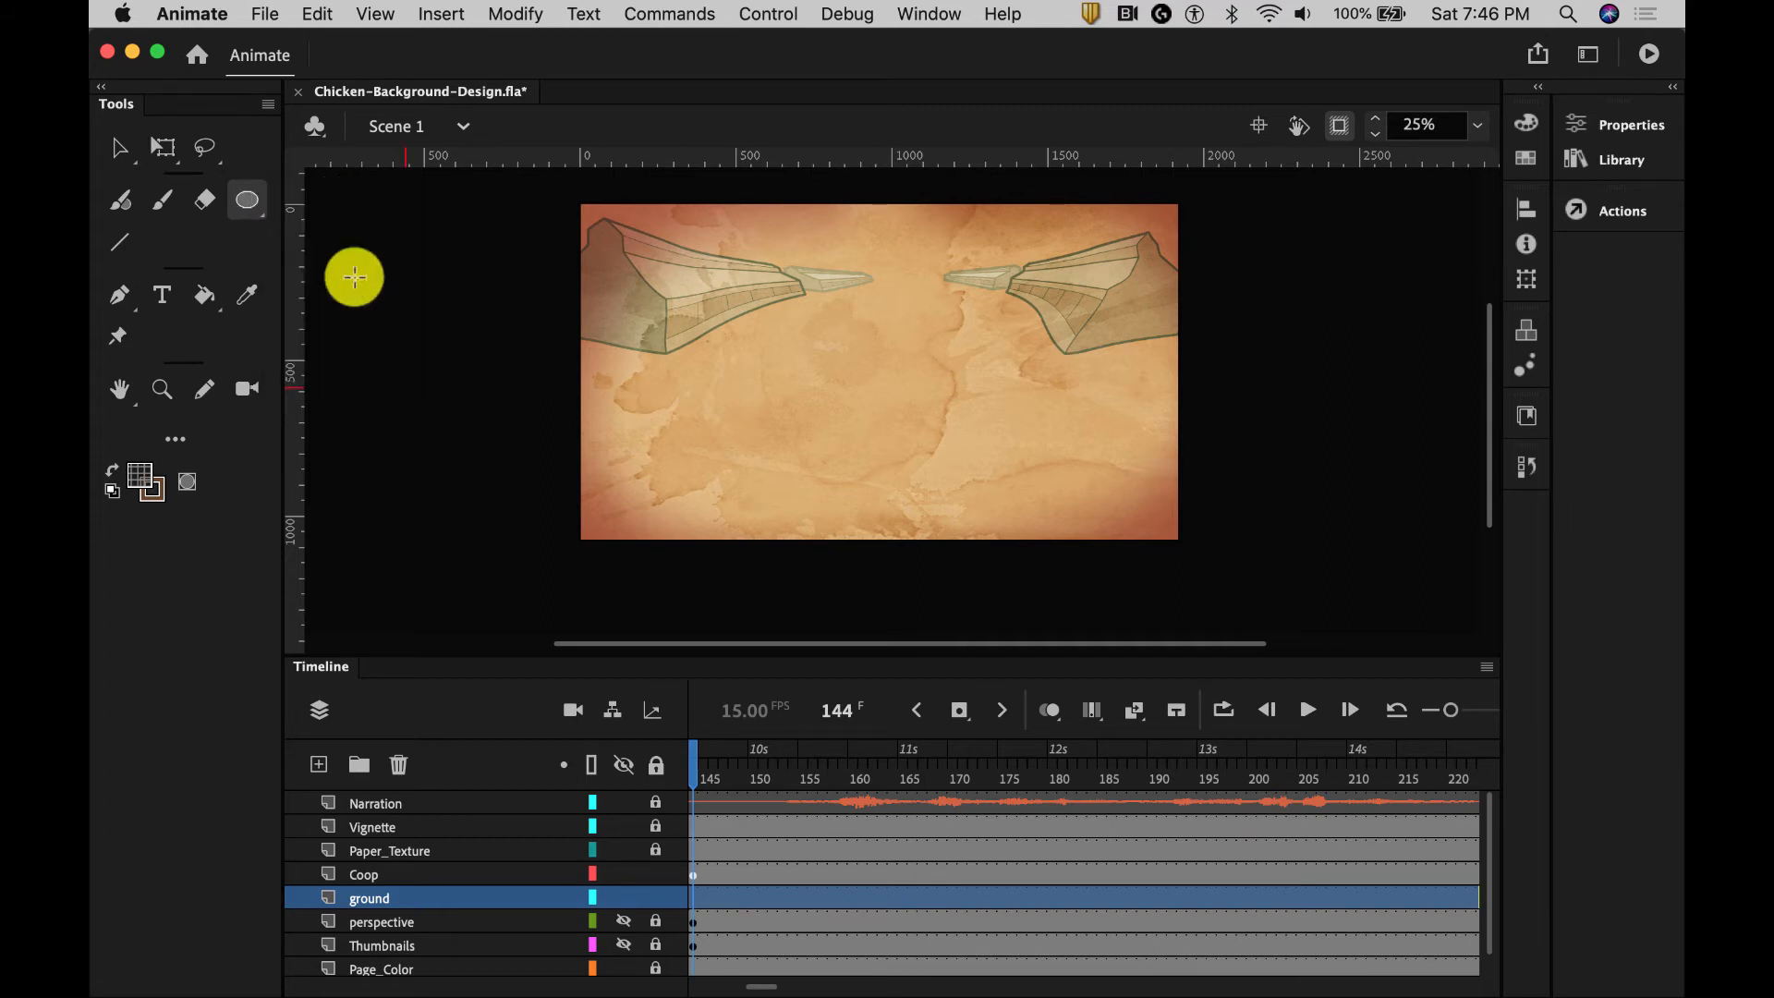
pyautogui.click(1608, 124)
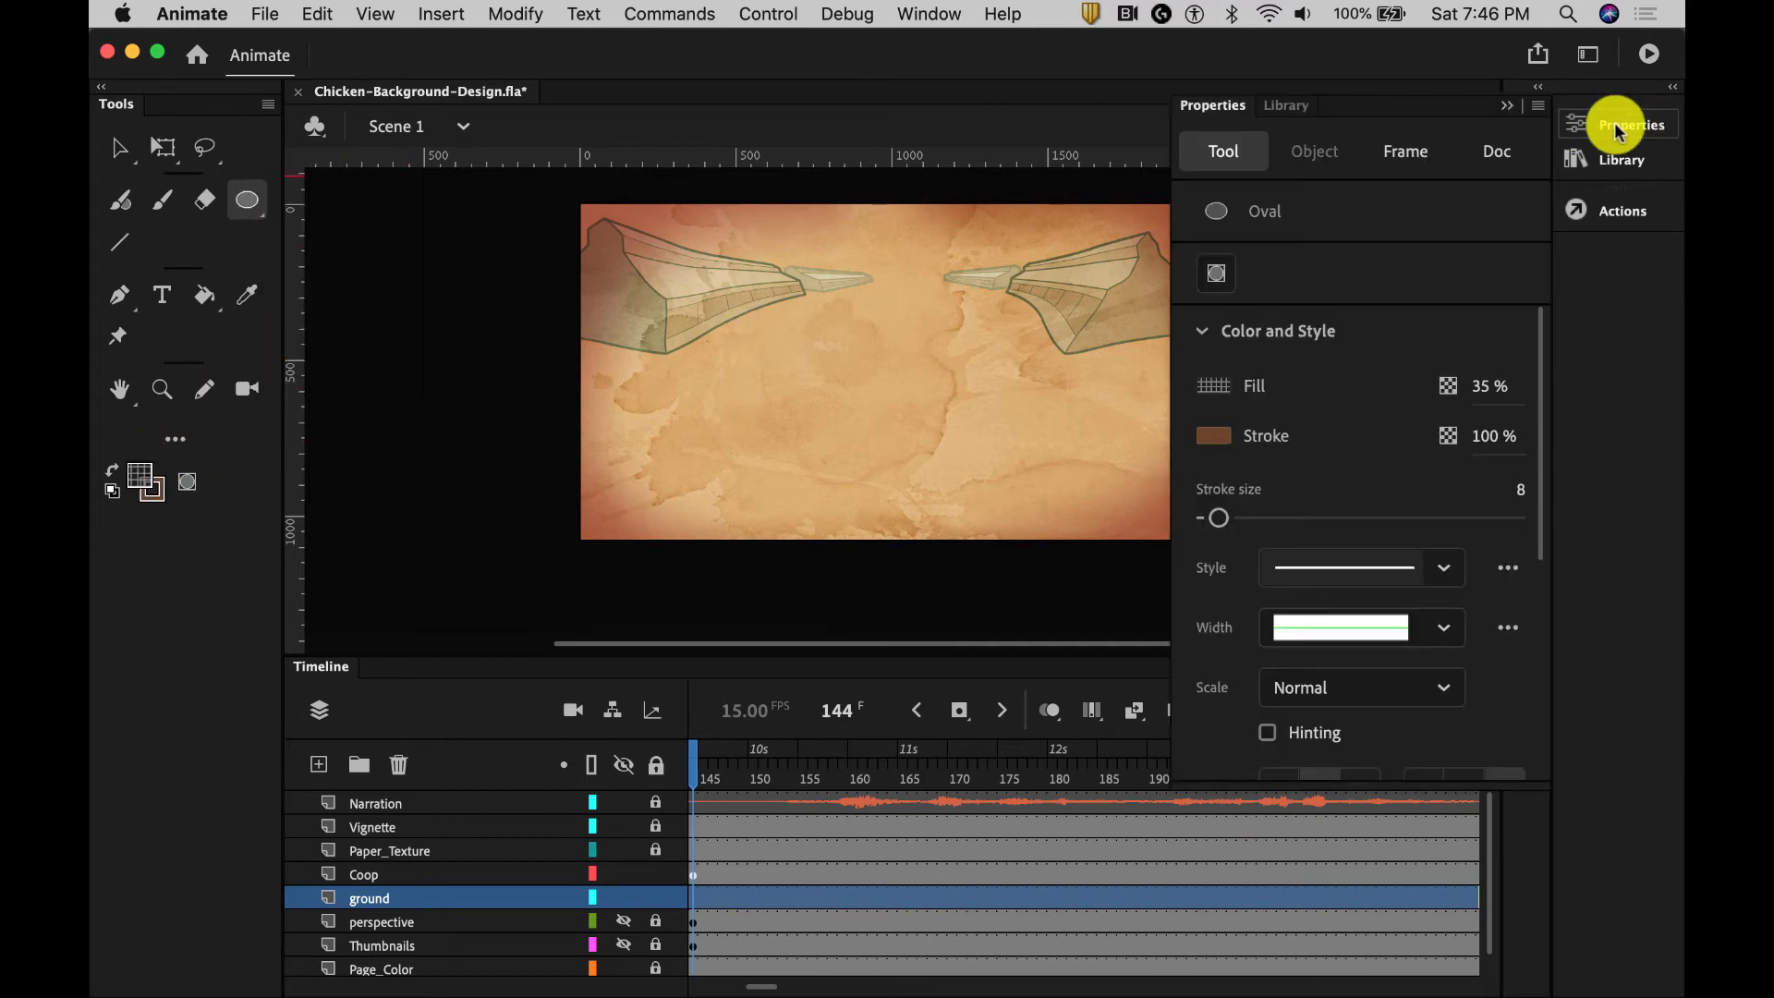
pyautogui.click(1214, 432)
pyautogui.click(1633, 461)
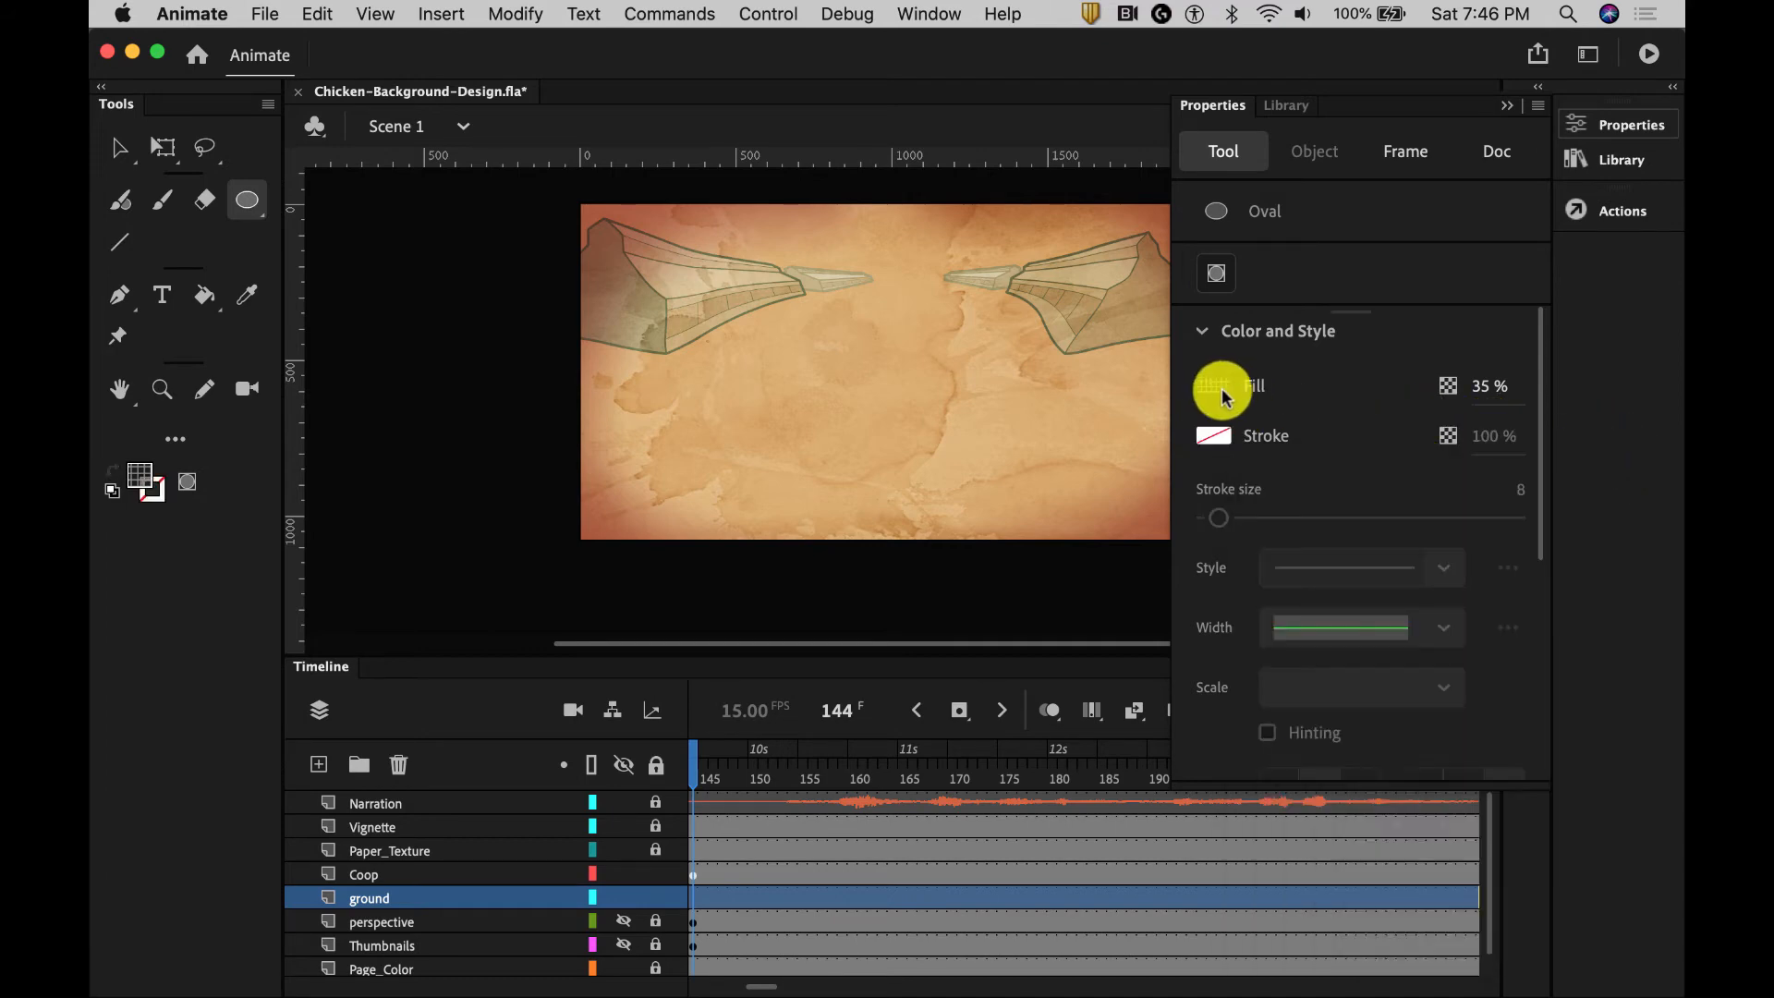
pyautogui.click(1214, 386)
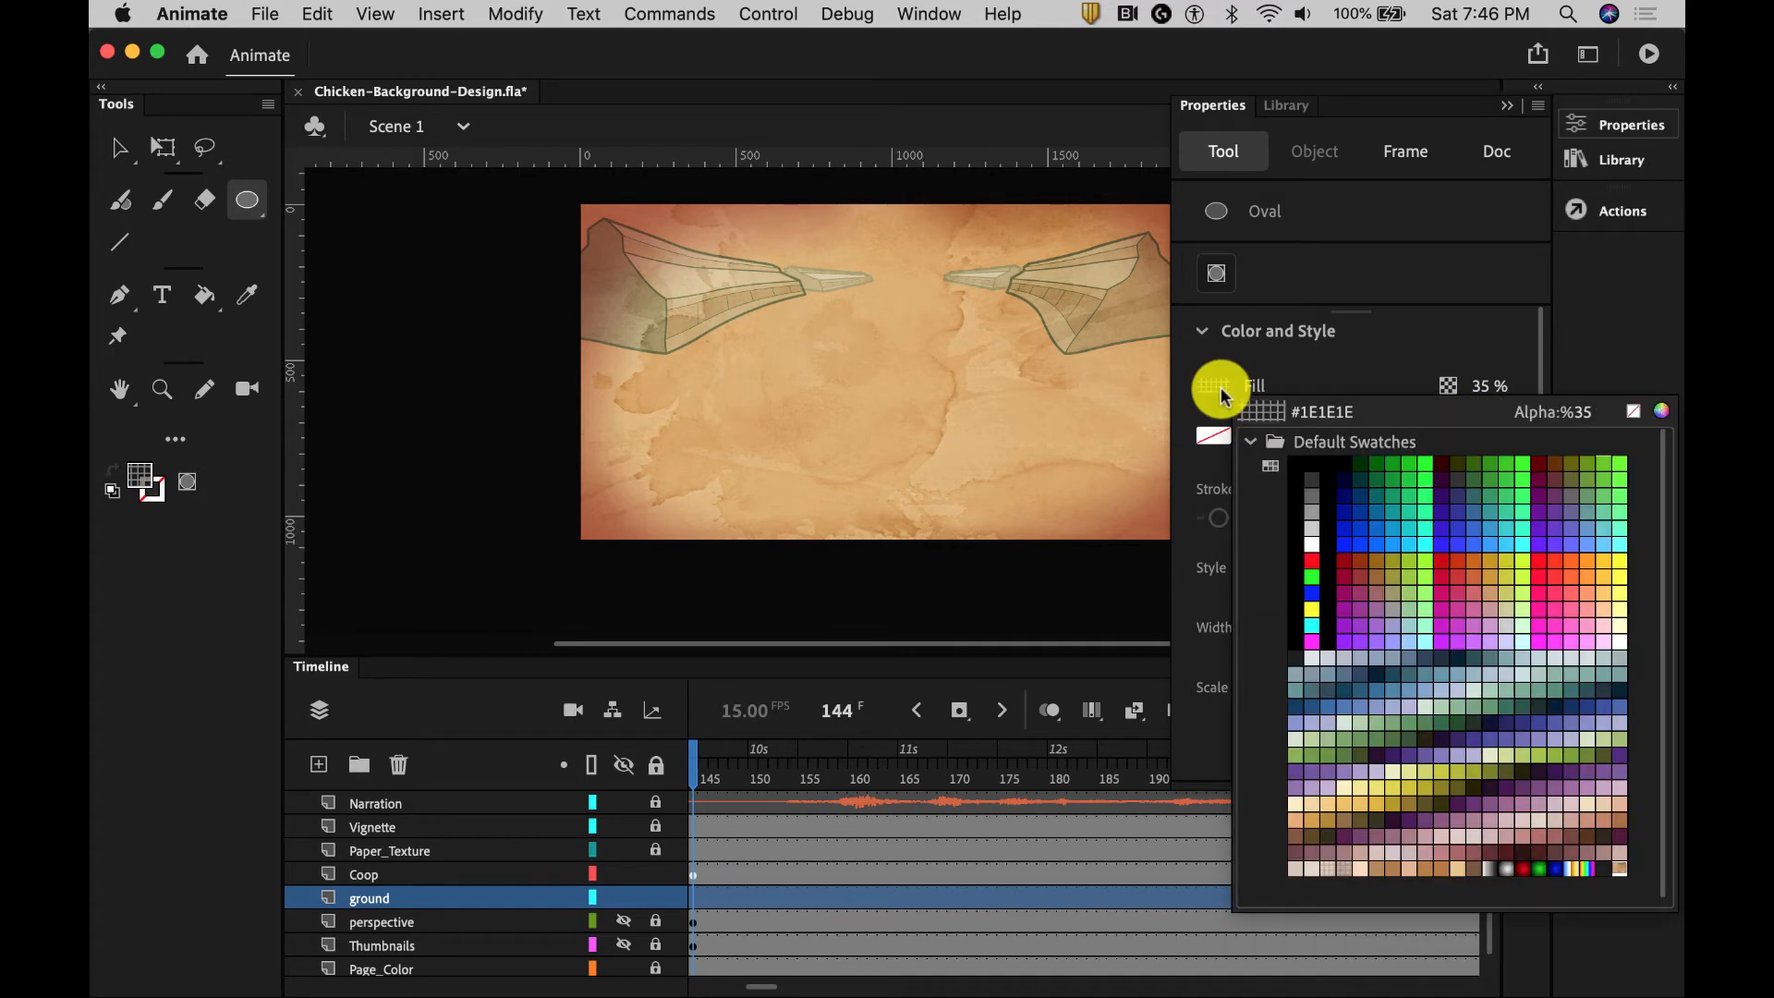
pyautogui.click(1475, 867)
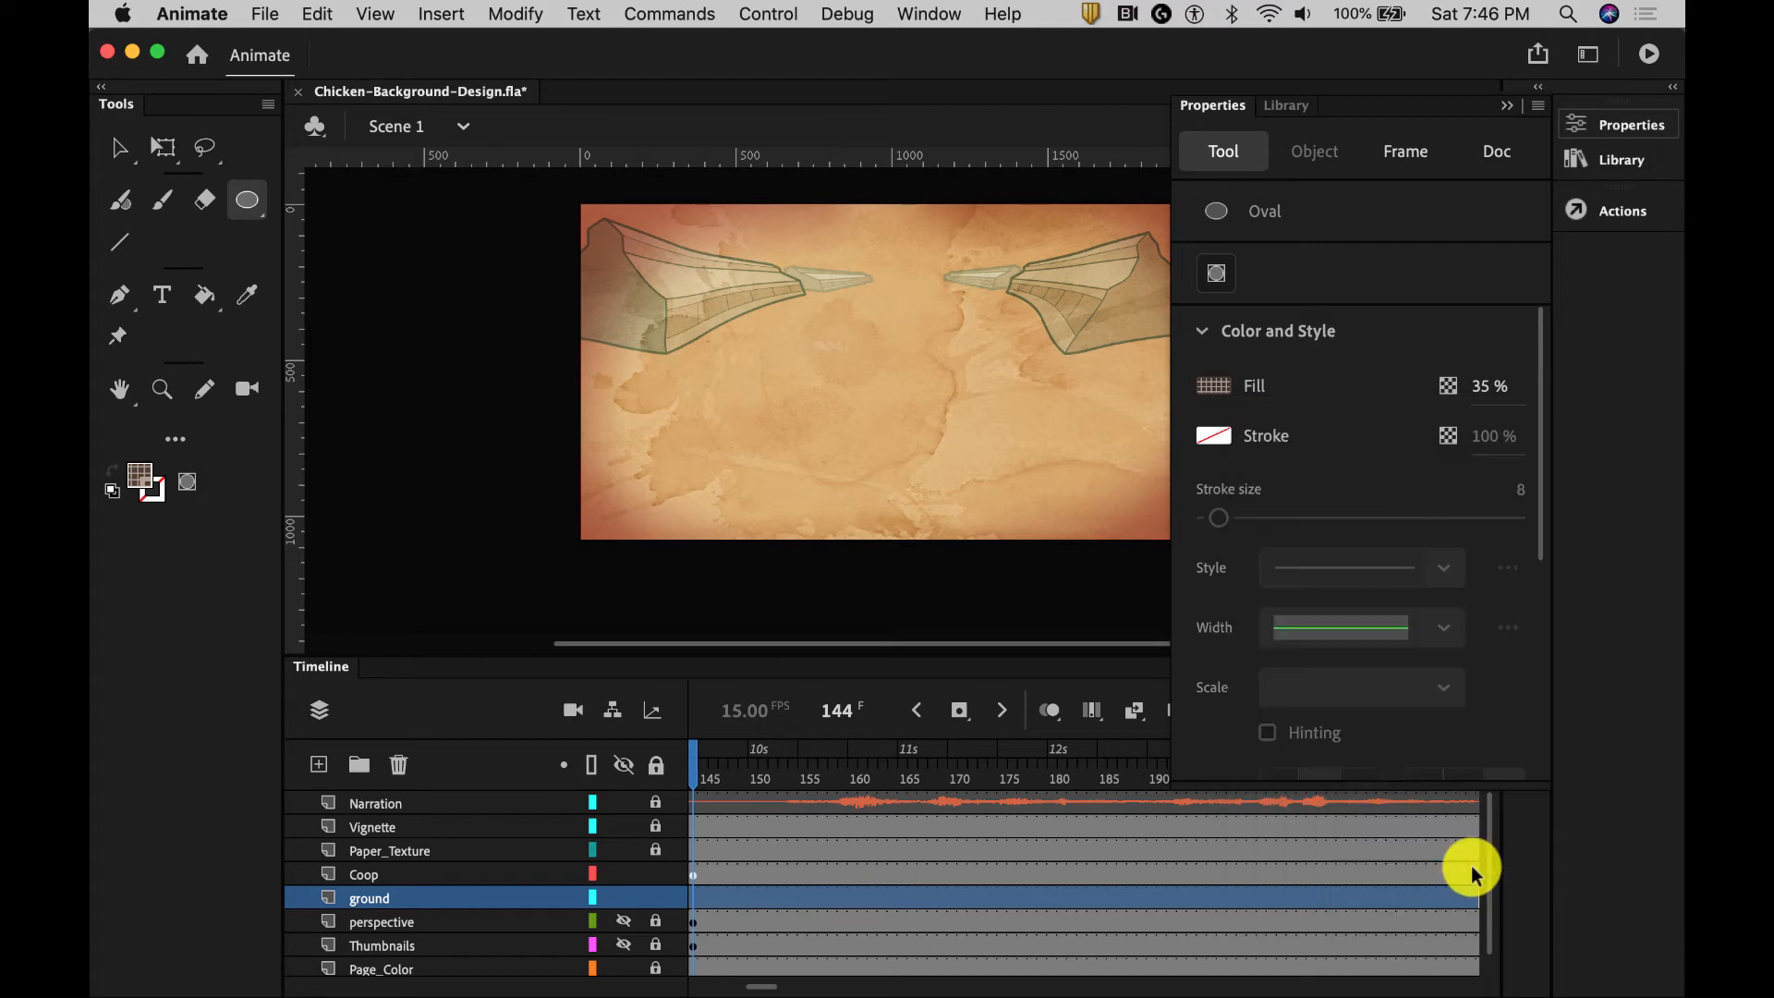
pyautogui.click(1218, 388)
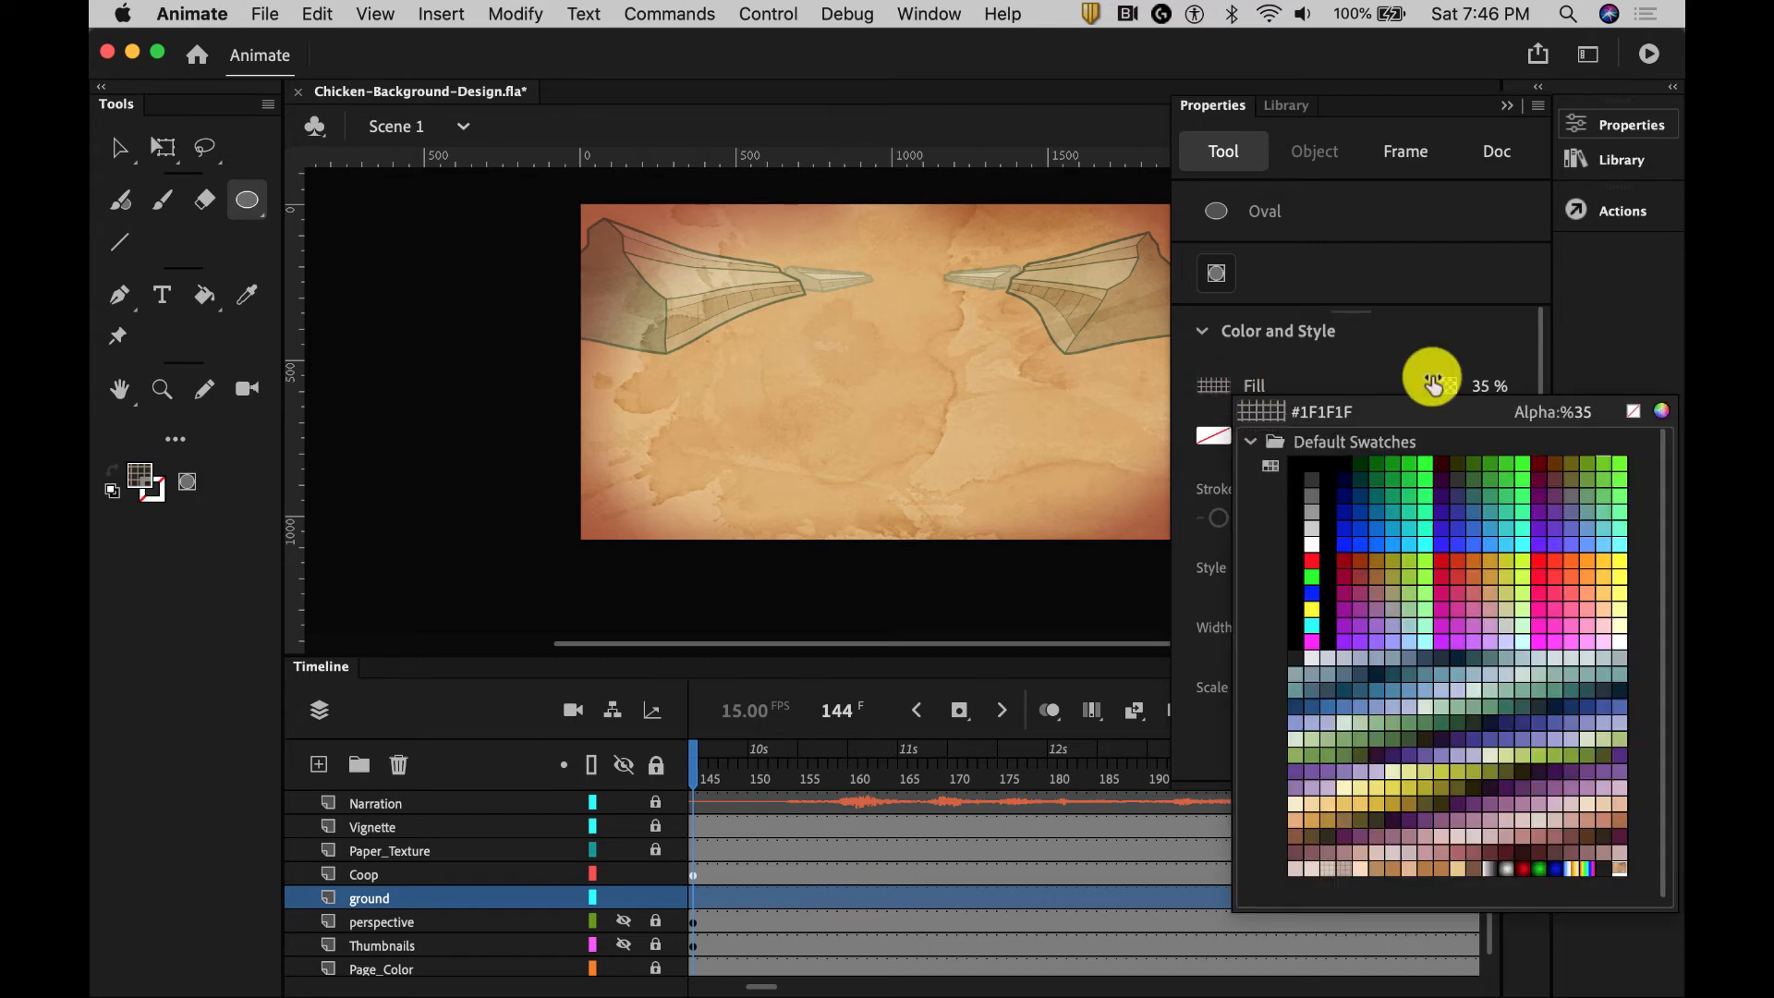
pyautogui.click(1467, 419)
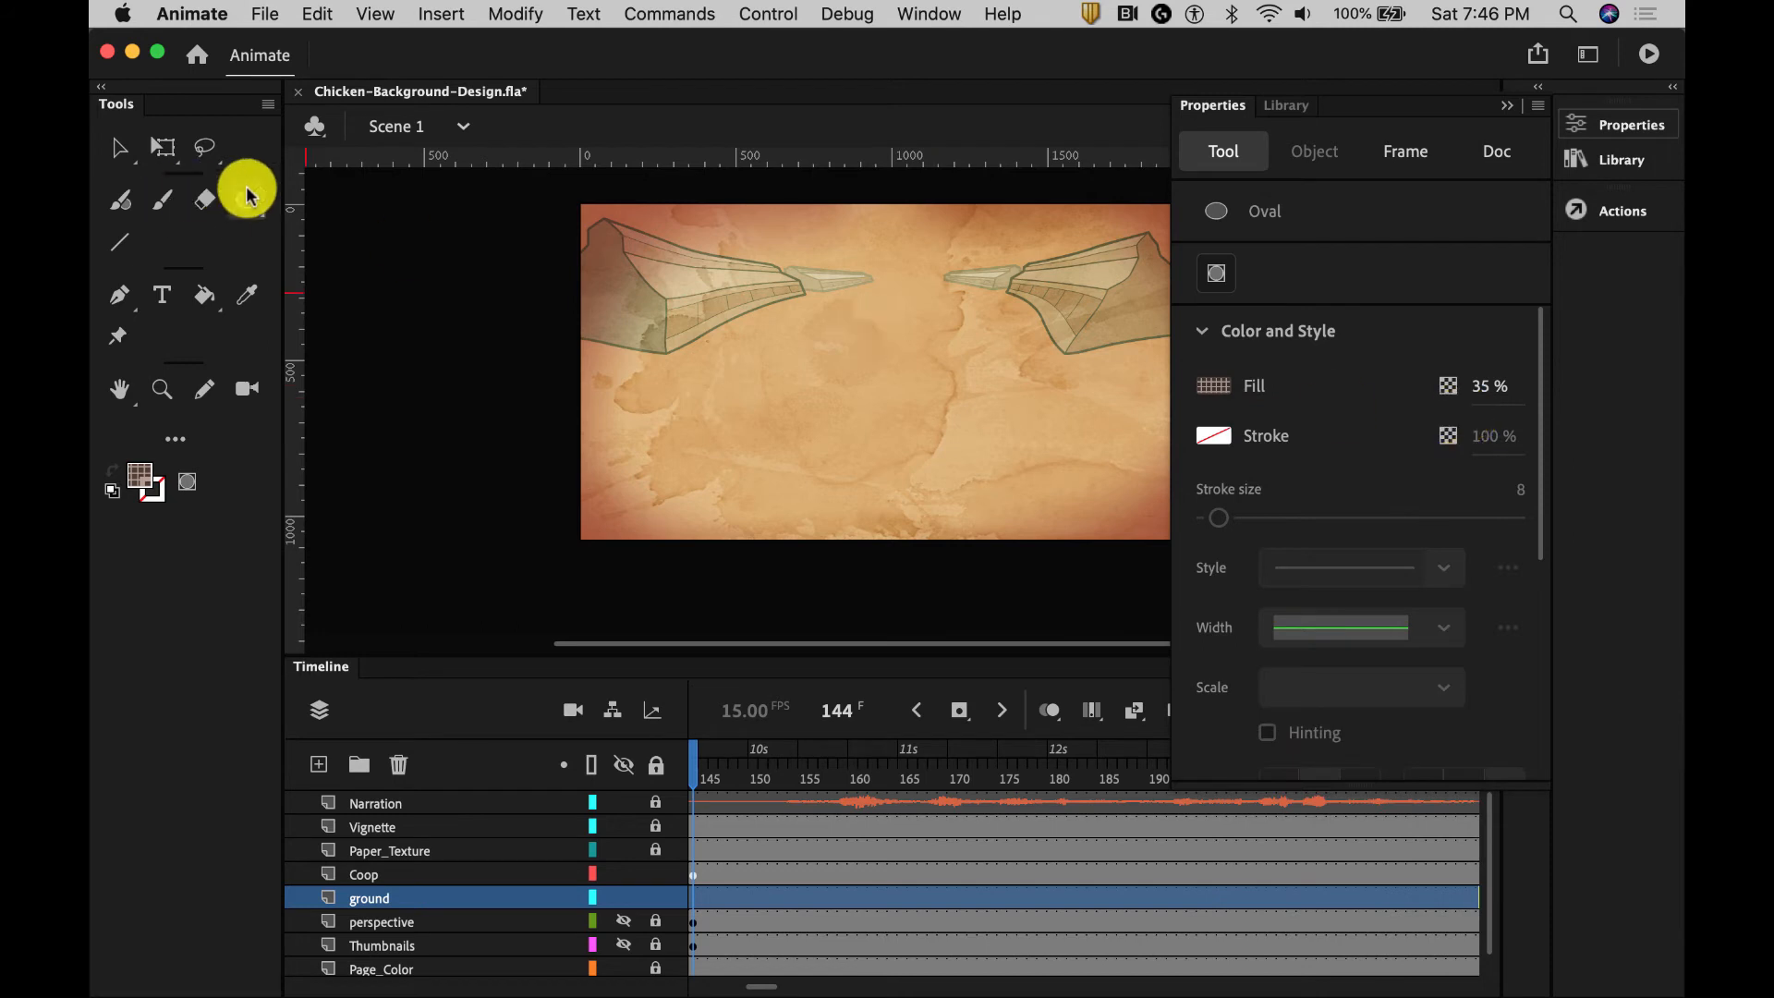
pyautogui.click(1506, 106)
# Draw a wide oval ground extending beyond the stage and move it up so its upper edge meets the far ends of the coops
pyautogui.click(247, 199)
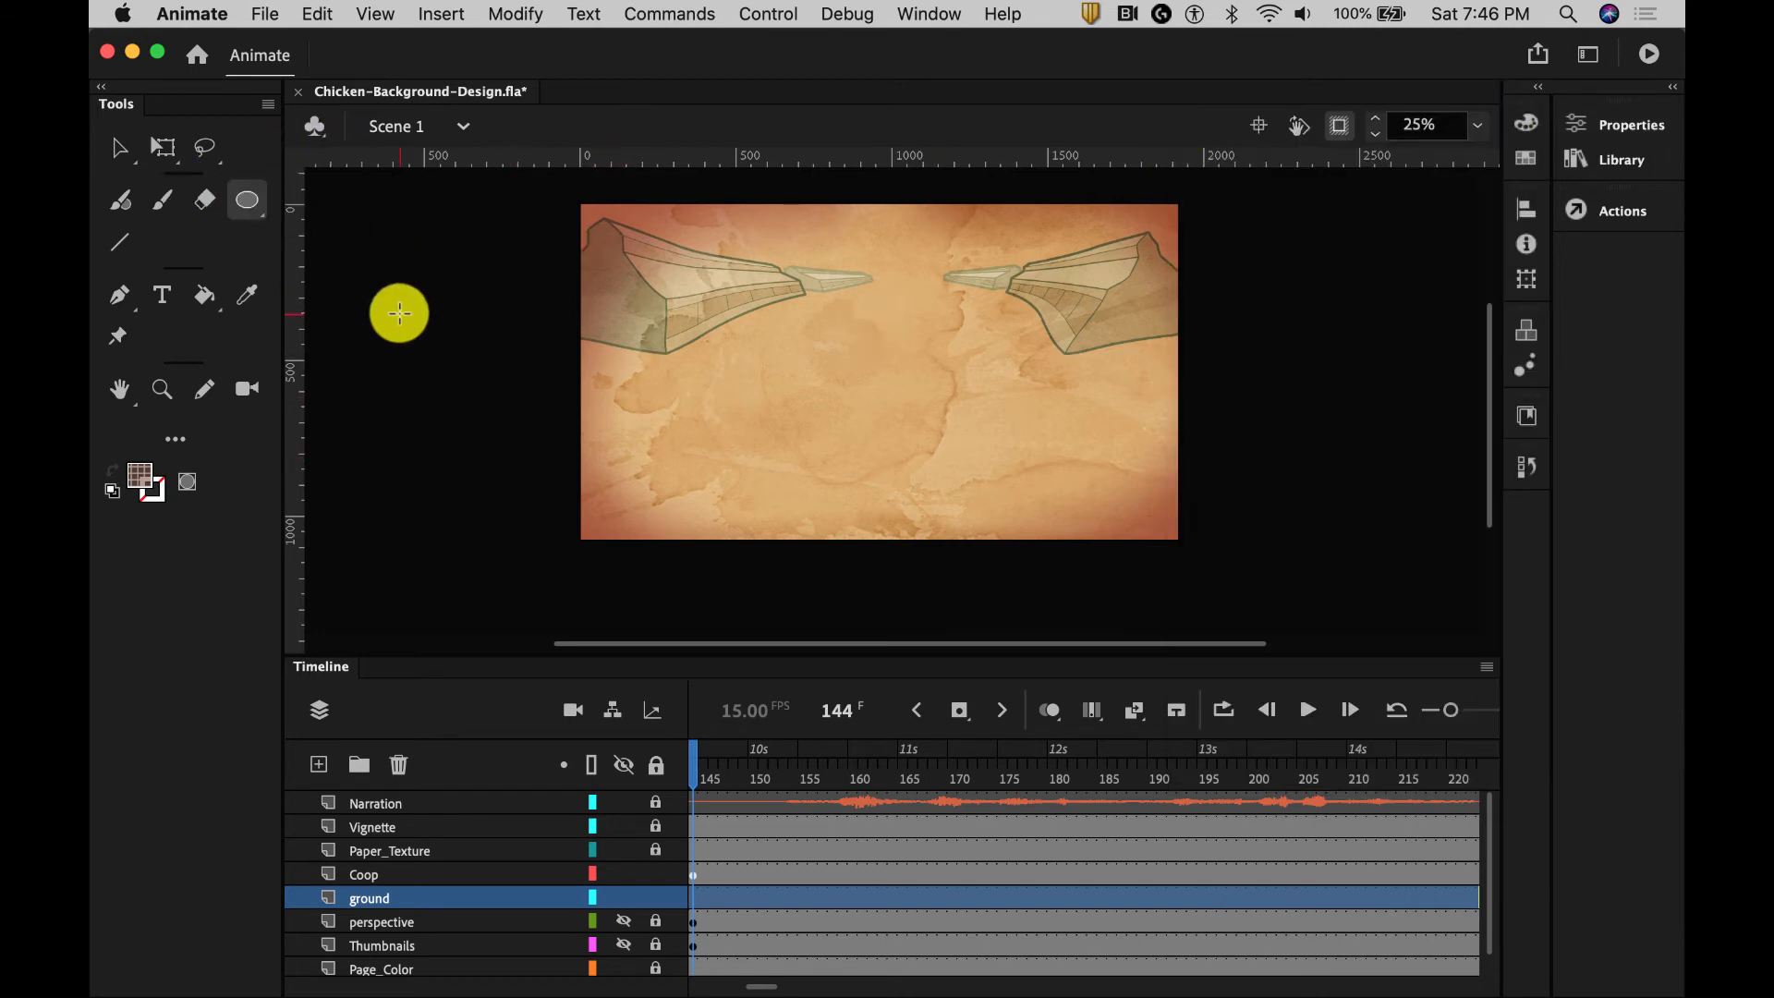
pyautogui.moveTo(397, 314); pyautogui.dragTo(1338, 639)
pyautogui.click(118, 146)
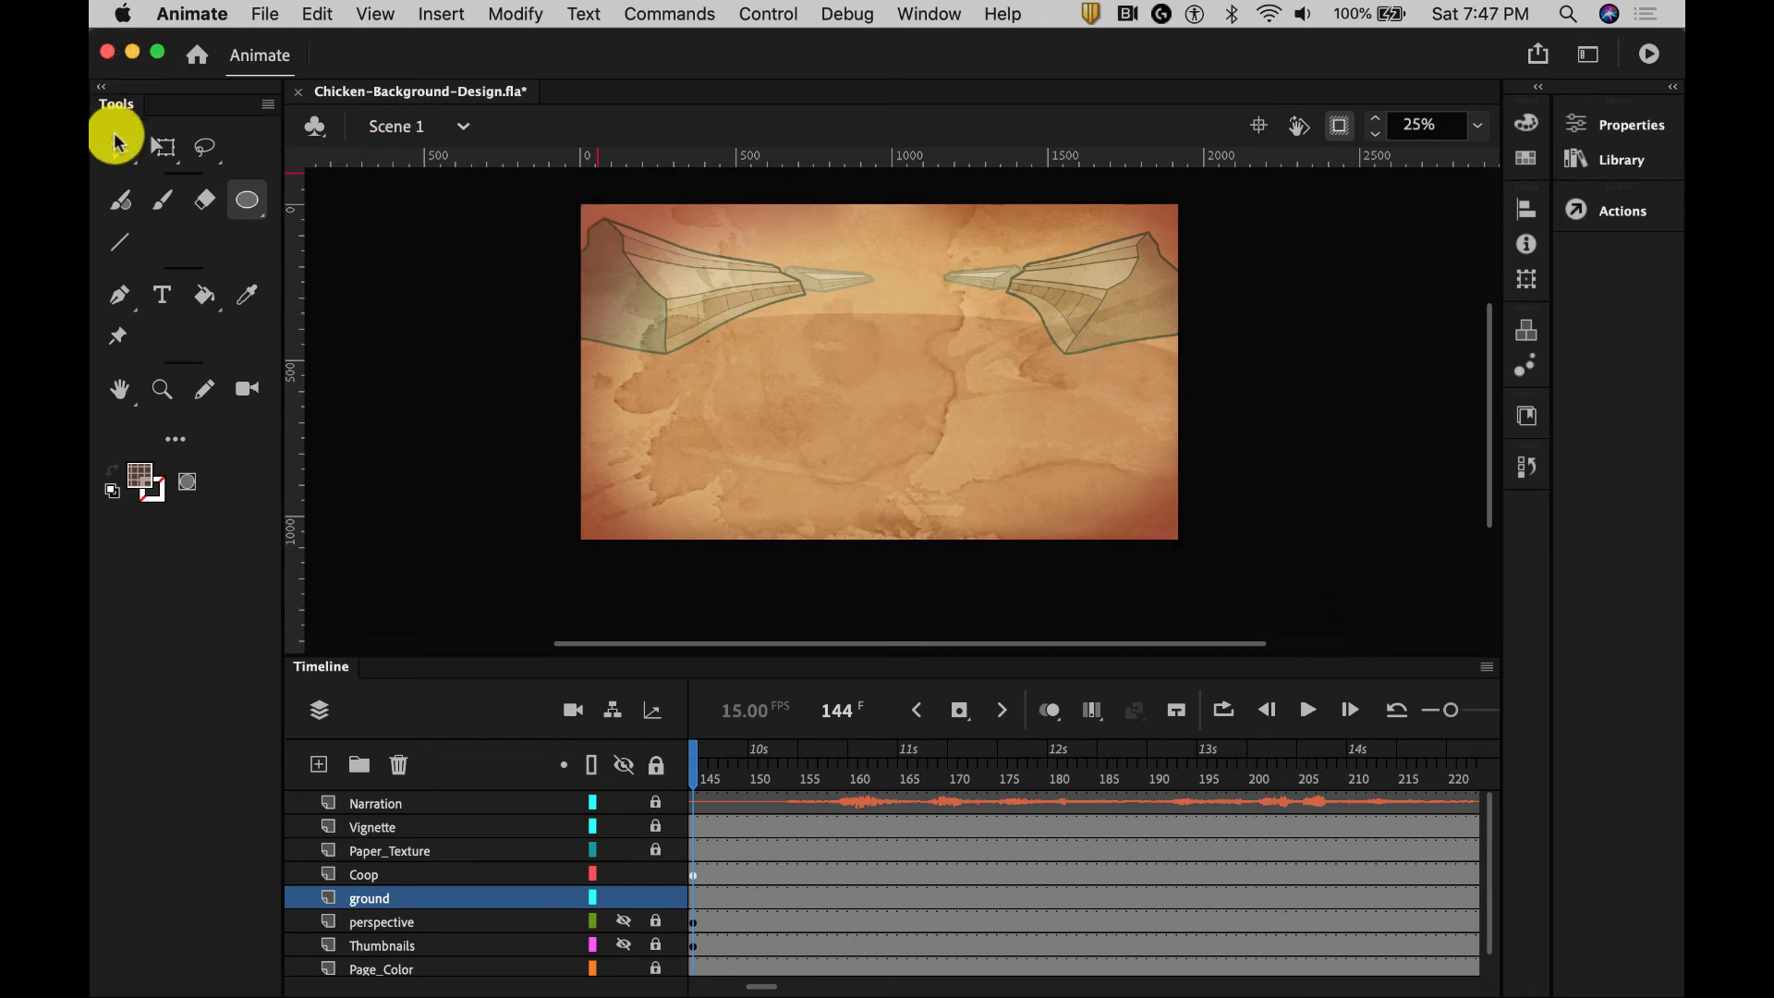
pyautogui.click(840, 416)
pyautogui.moveTo(840, 415); pyautogui.dragTo(874, 379)
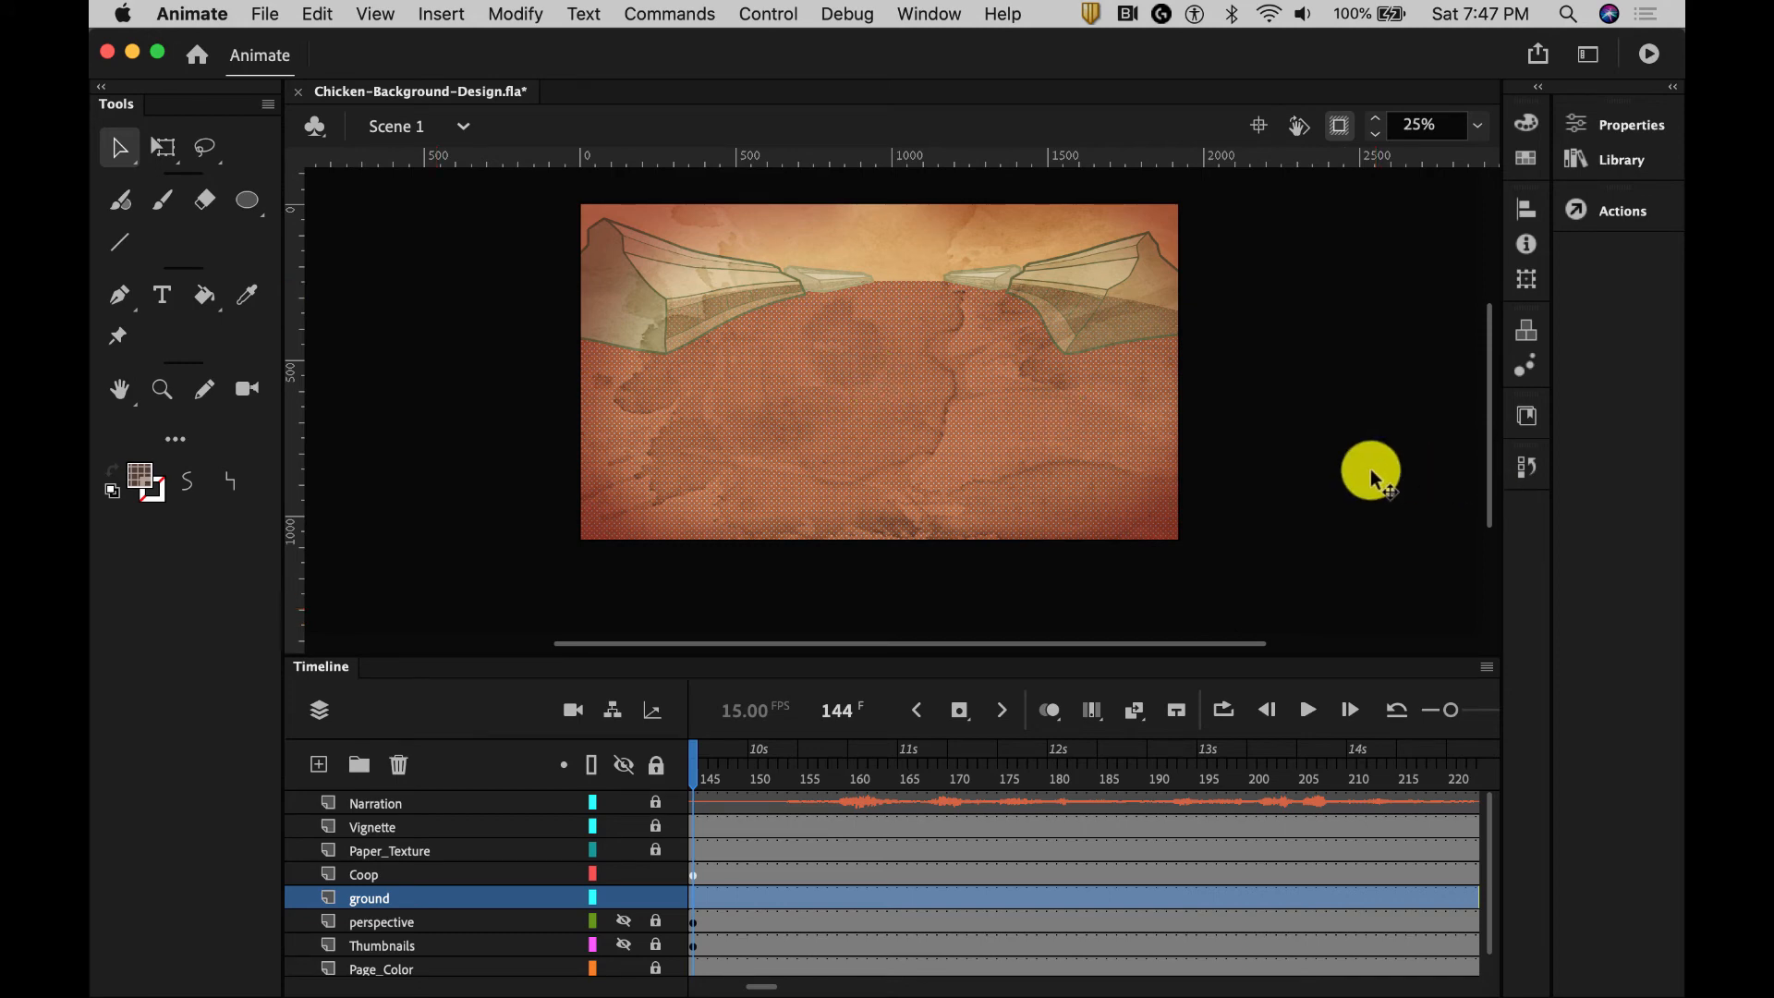
pyautogui.click(358, 205)
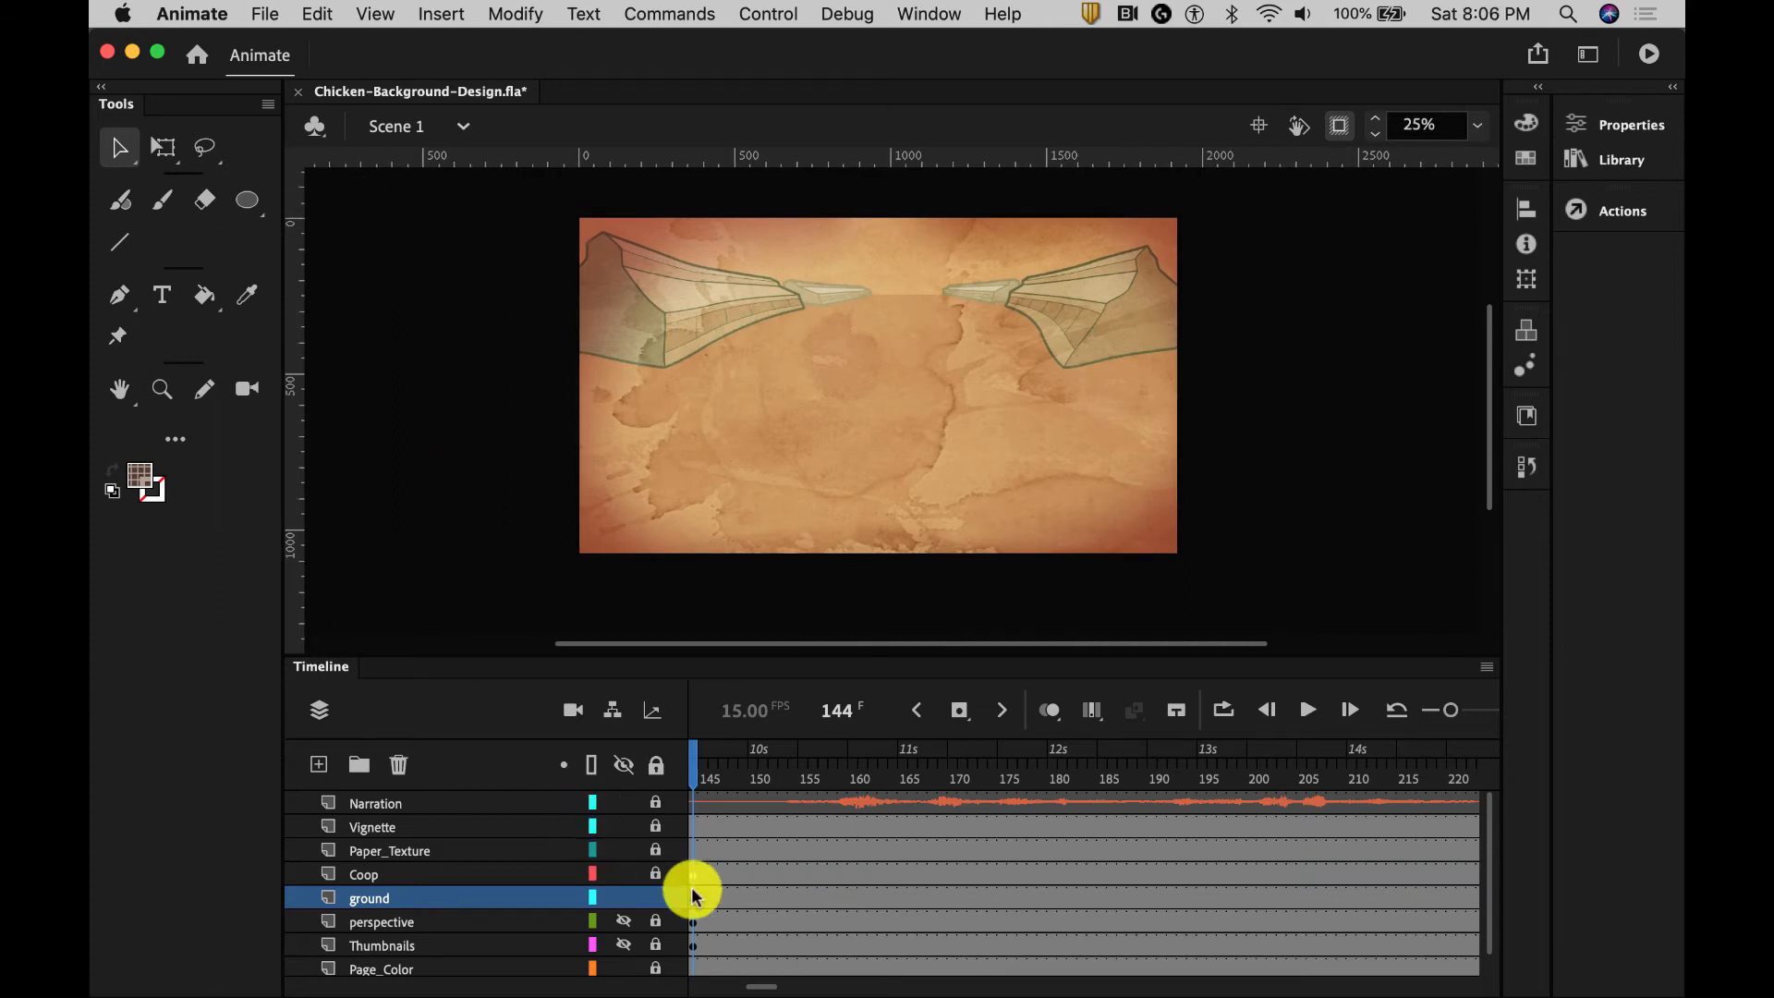
# Lock the ground layer and add an Adjust Color filter to its frame
pyautogui.click(657, 897)
pyautogui.click(374, 898)
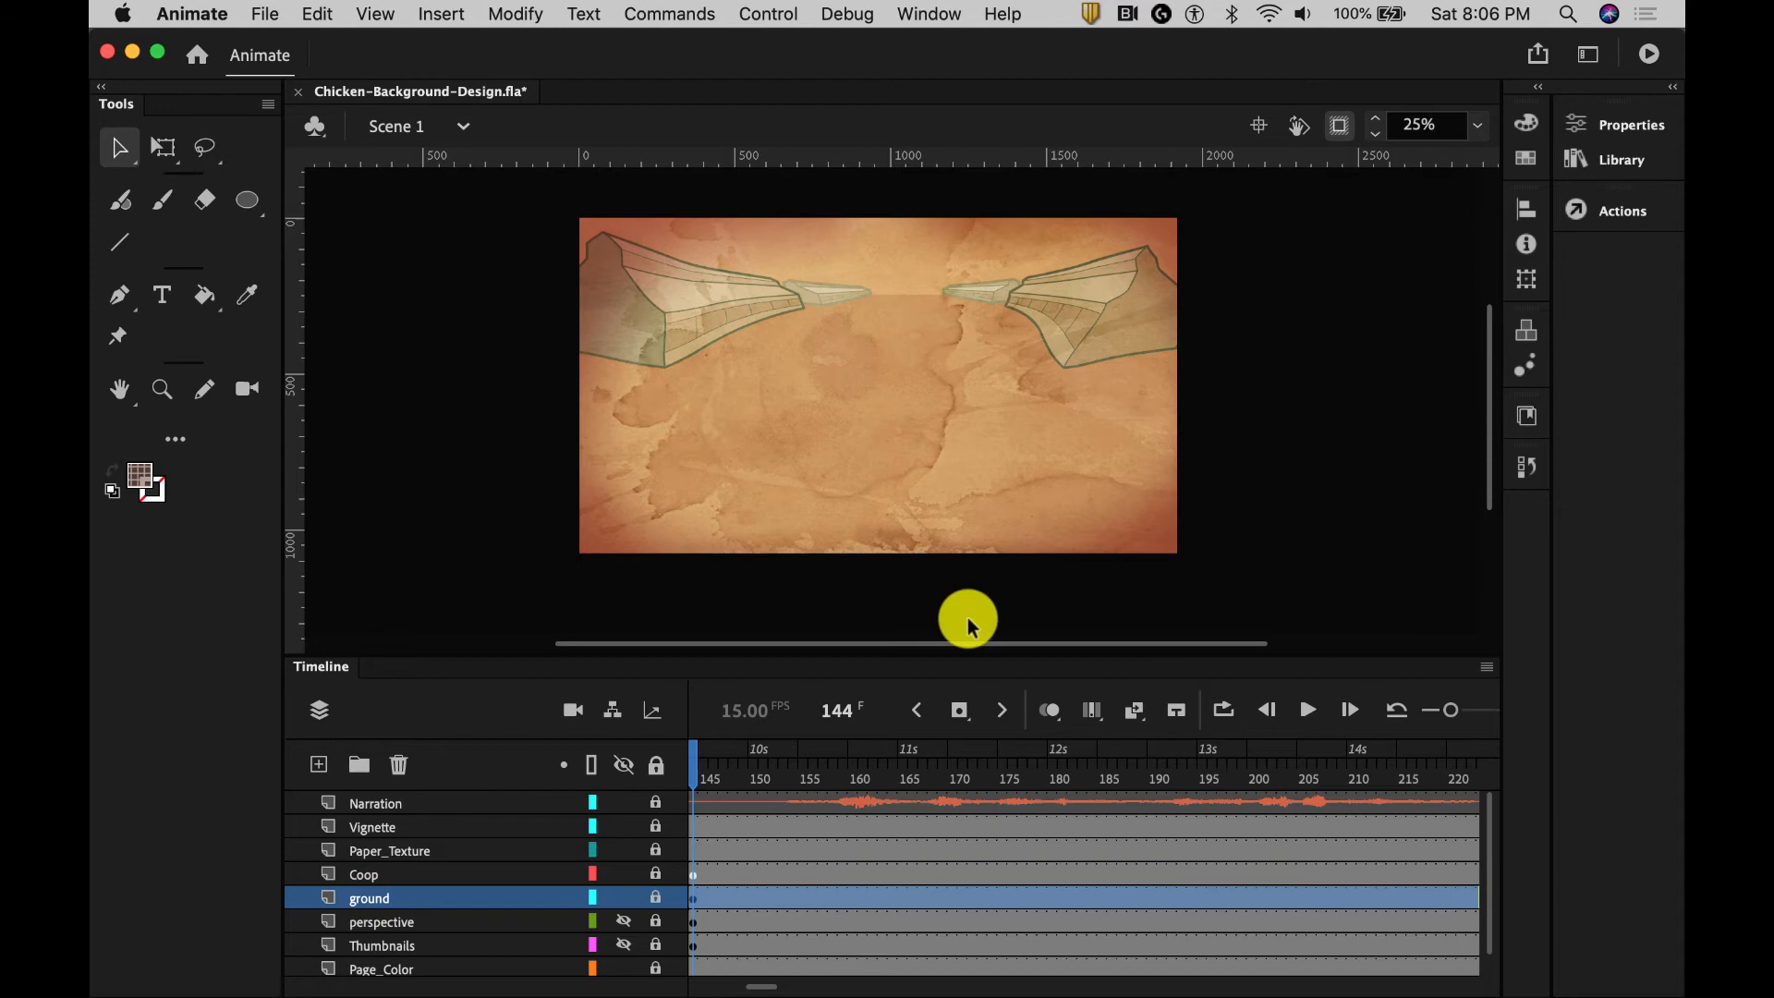
pyautogui.click(1612, 124)
pyautogui.scroll(-5, 1515, 471)
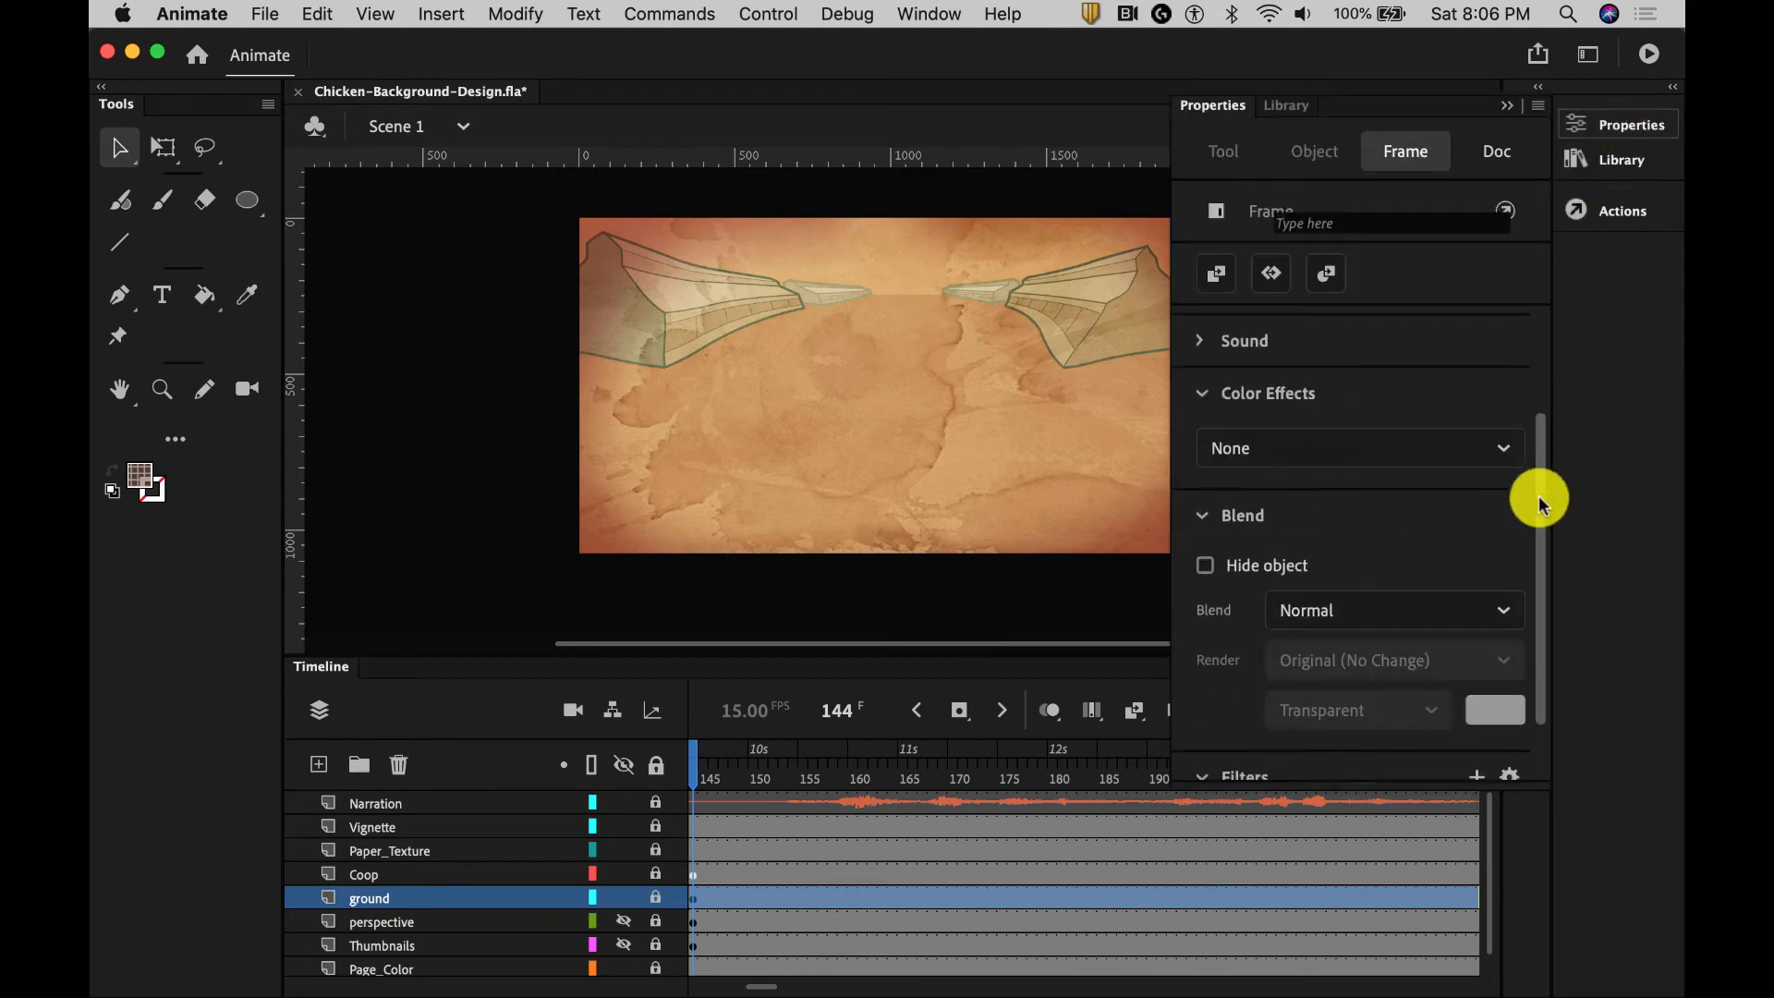
pyautogui.click(1475, 695)
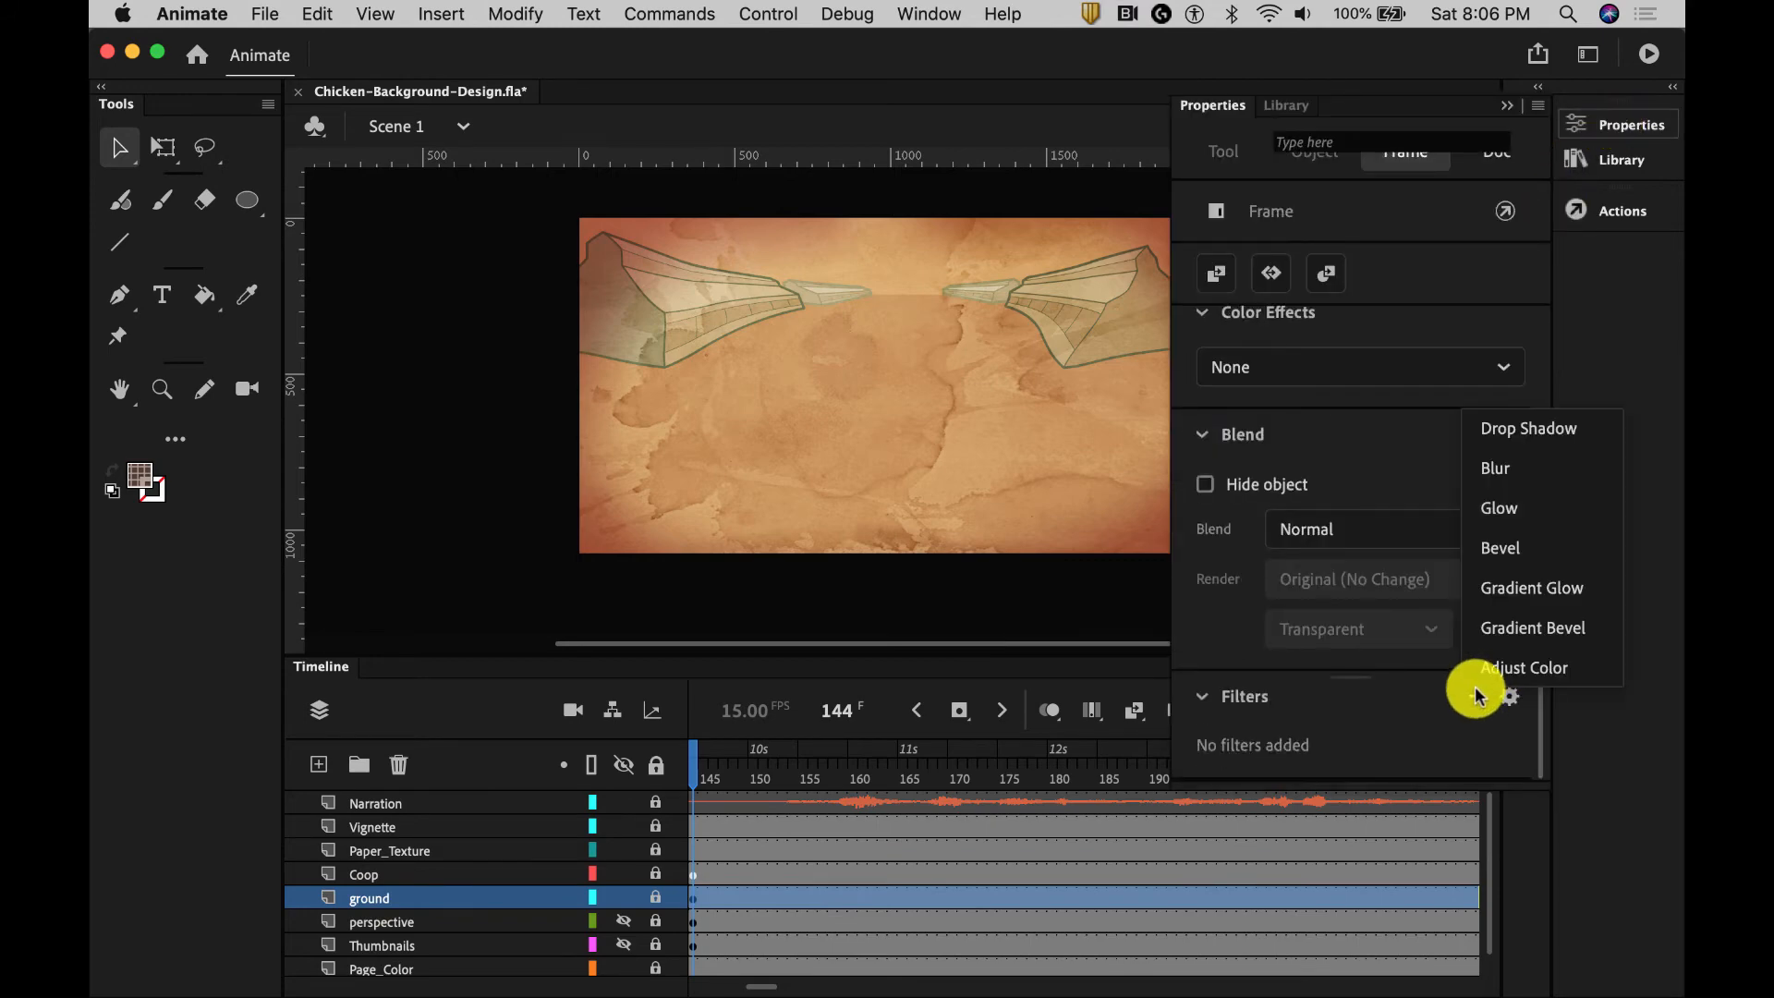
pyautogui.click(1519, 666)
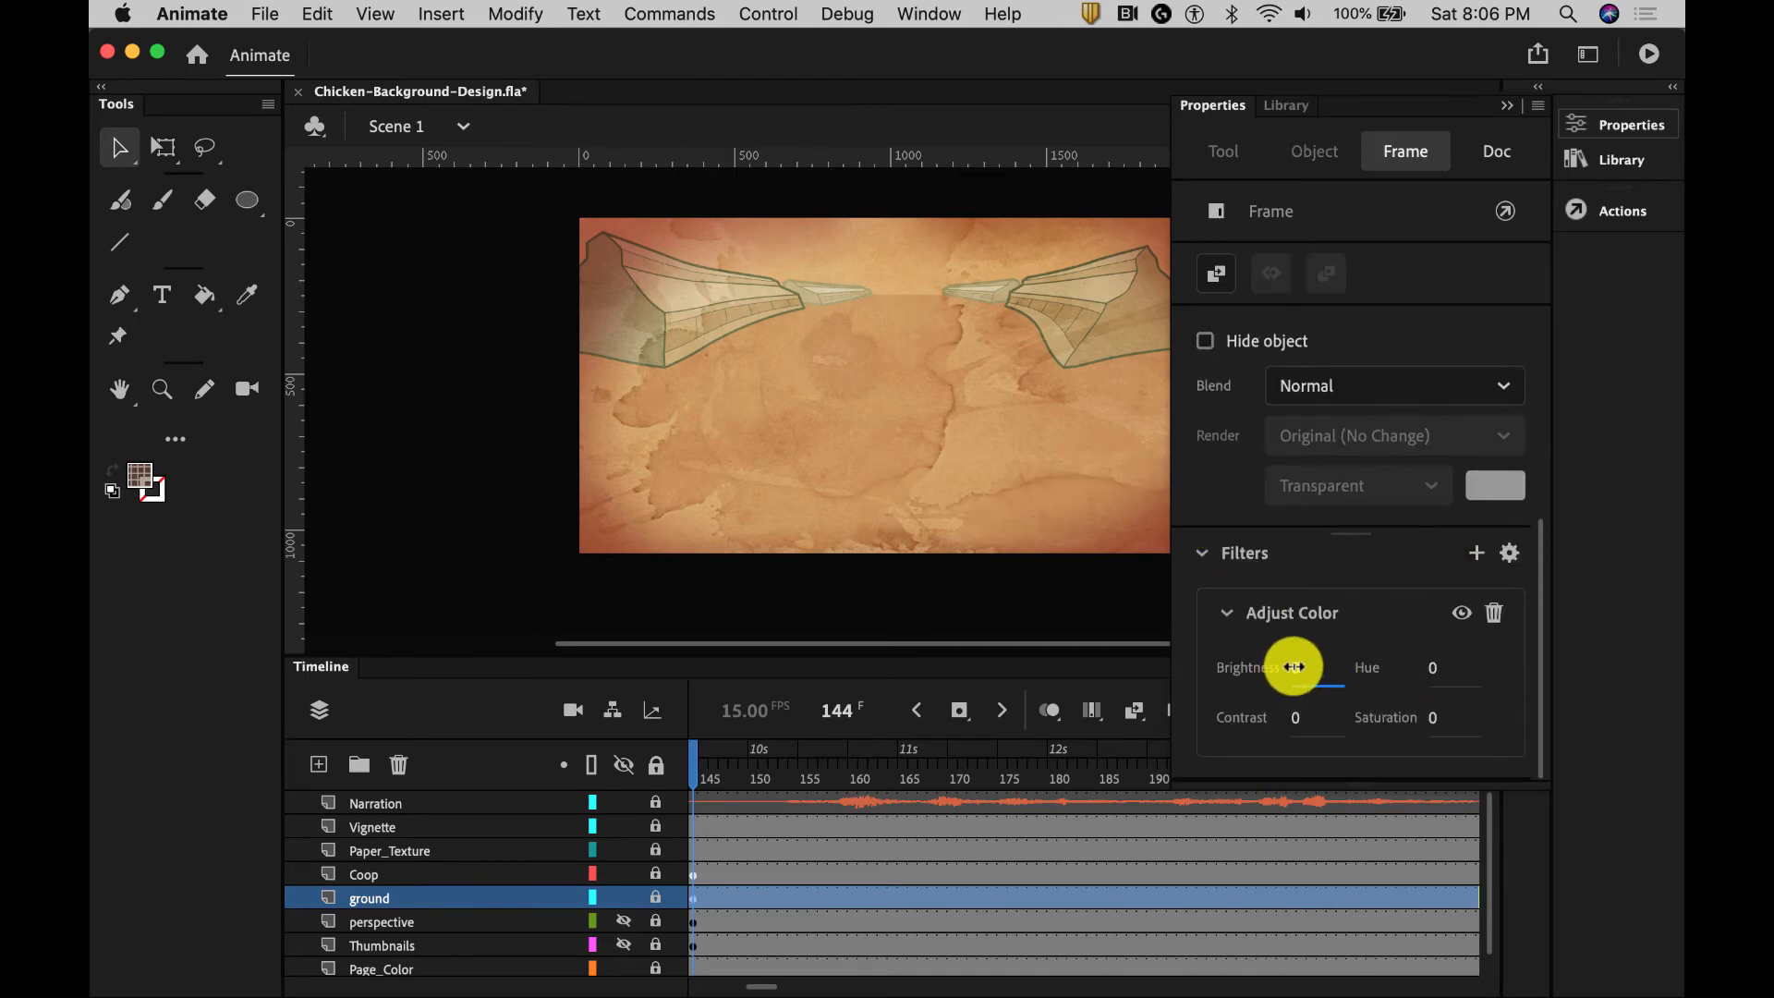
# Set the ground's Adjust Color filter to brightness -81, hue 120 and saturation -31, and reduce its contrast
pyautogui.moveTo(1294, 667); pyautogui.dragTo(1200, 673)
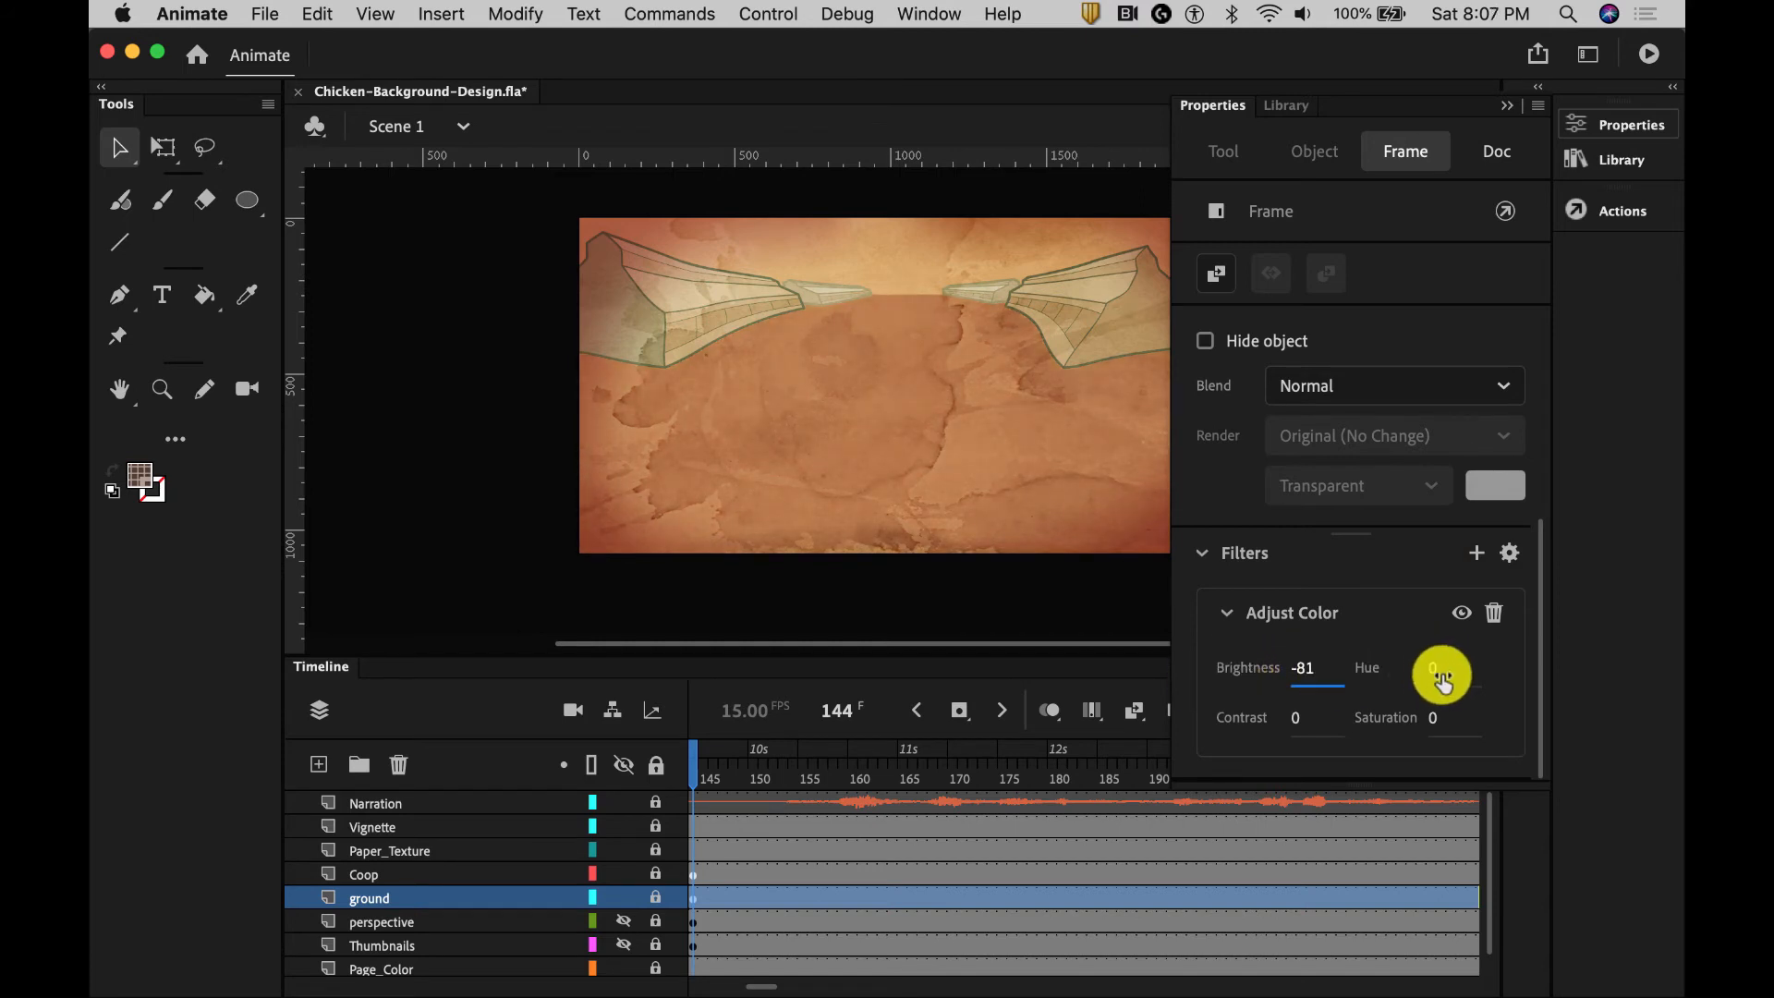
pyautogui.moveTo(1436, 669); pyautogui.dragTo(1576, 661)
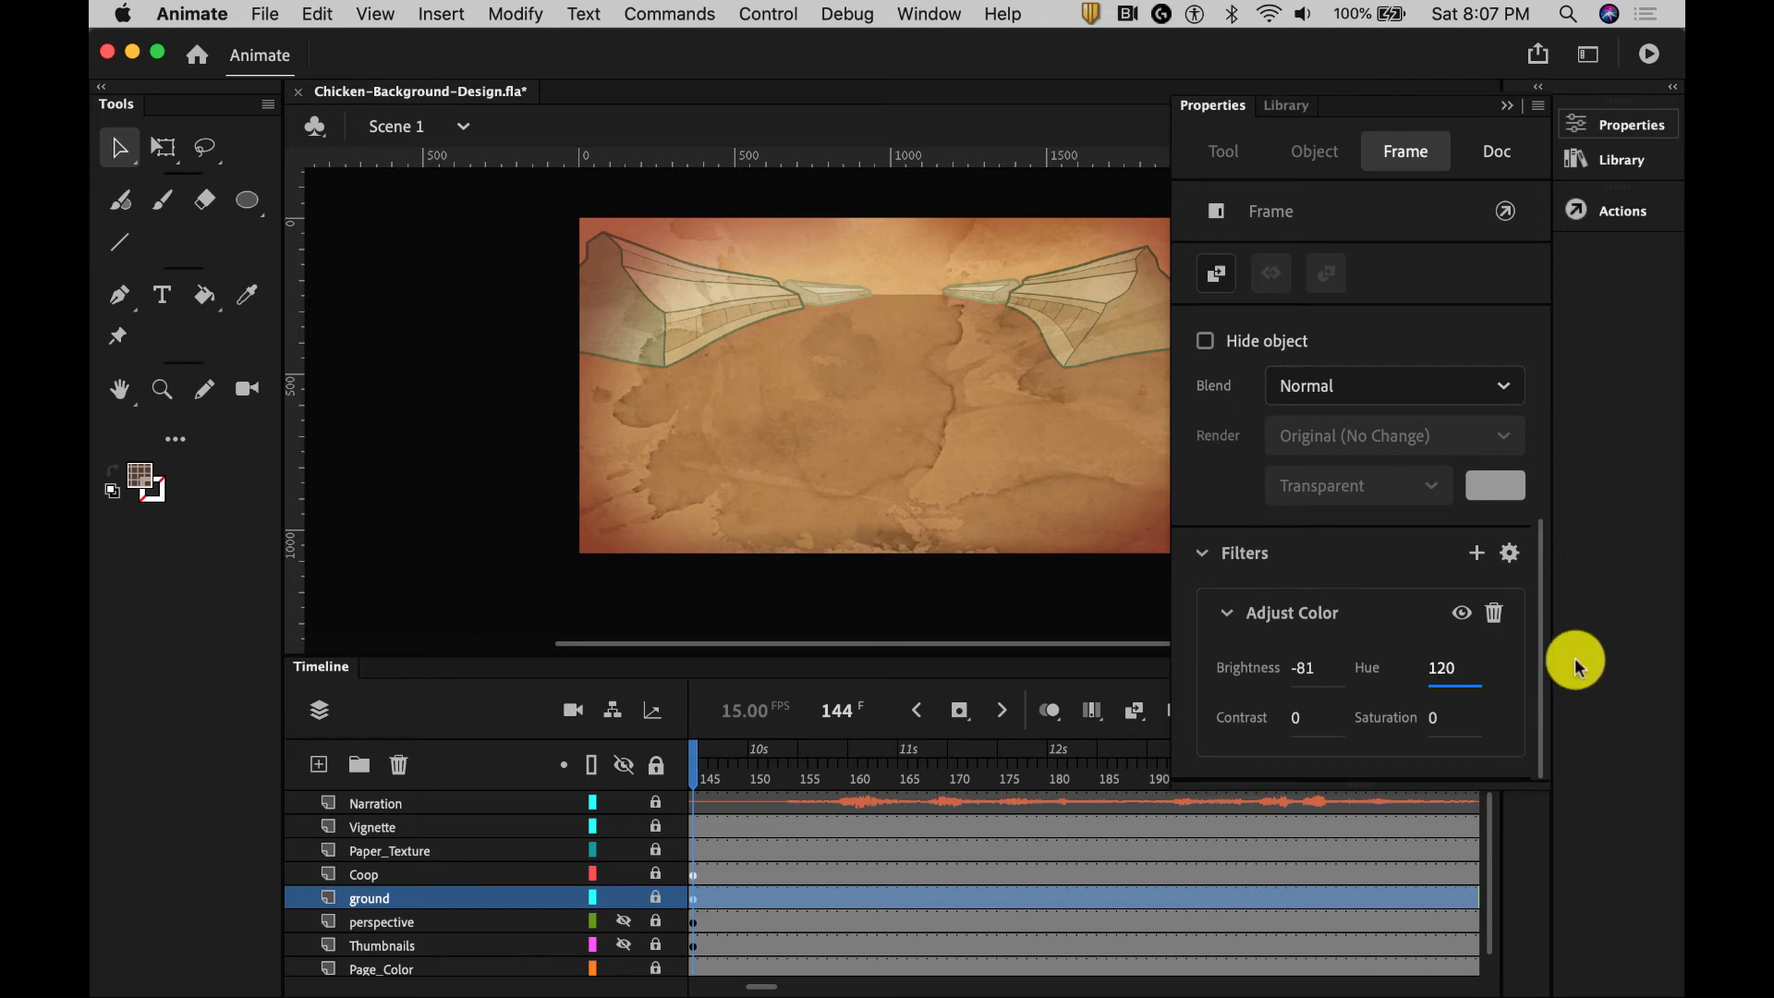
pyautogui.moveTo(1446, 722); pyautogui.dragTo(1397, 724)
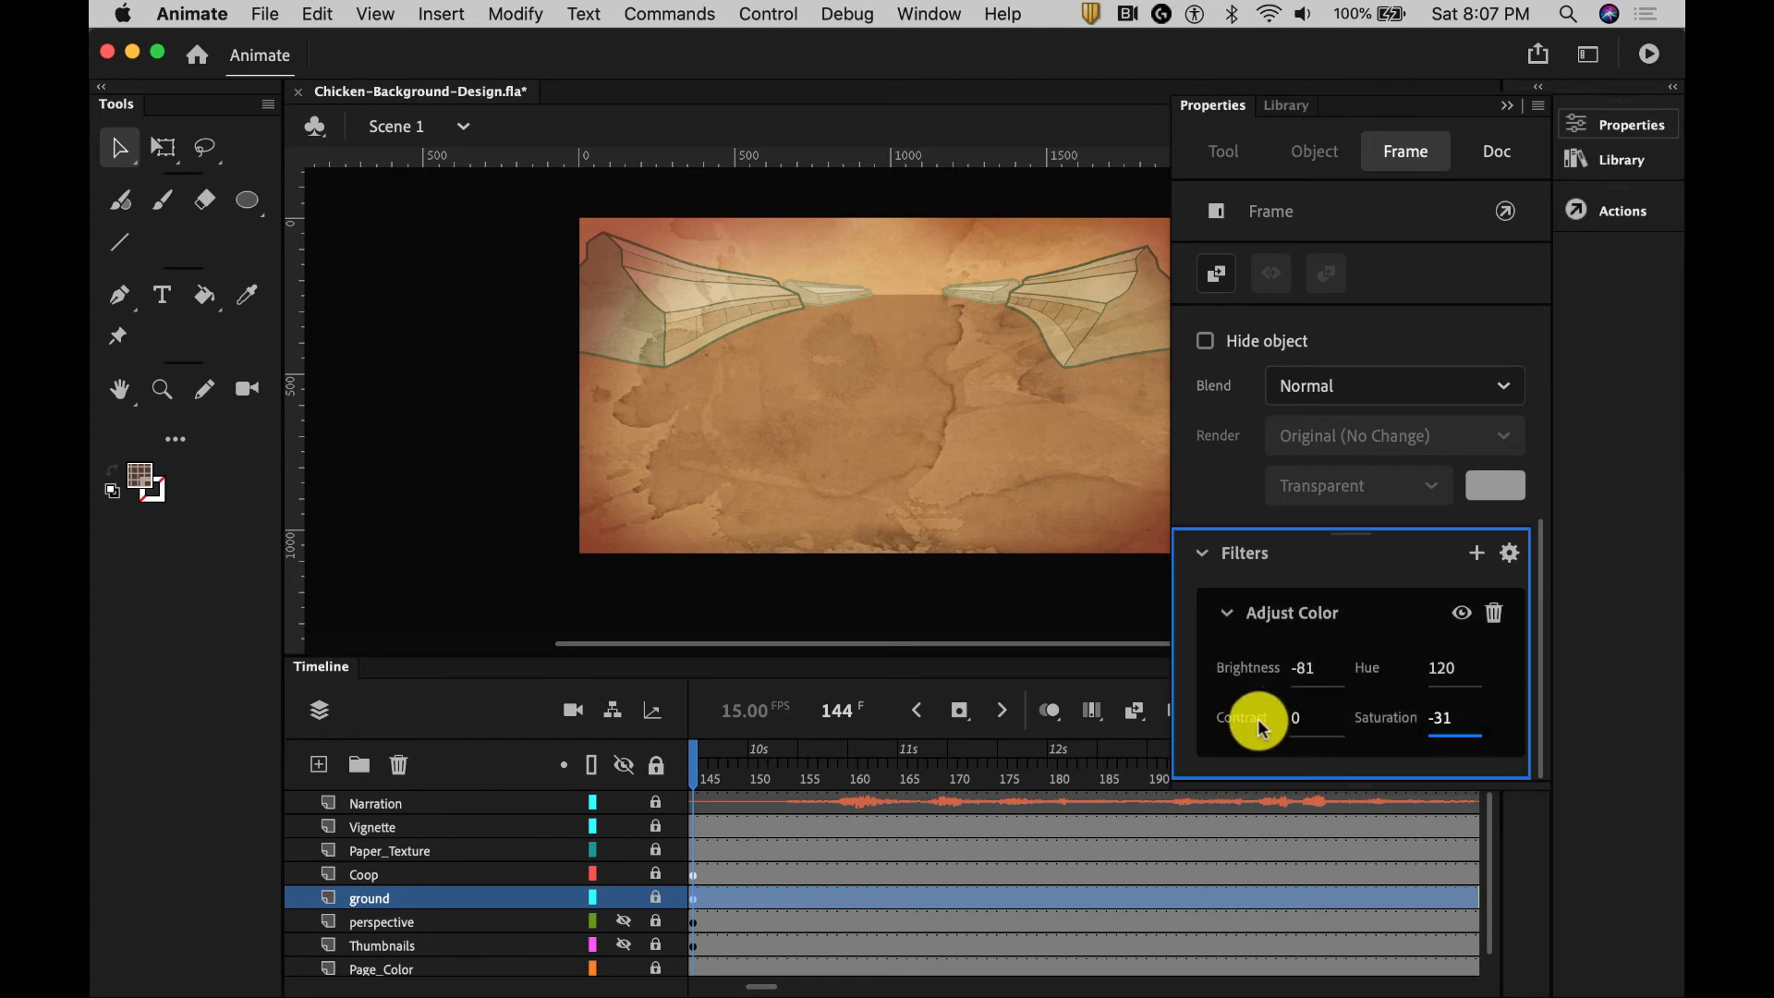
pyautogui.moveTo(1296, 716); pyautogui.dragTo(1259, 716)
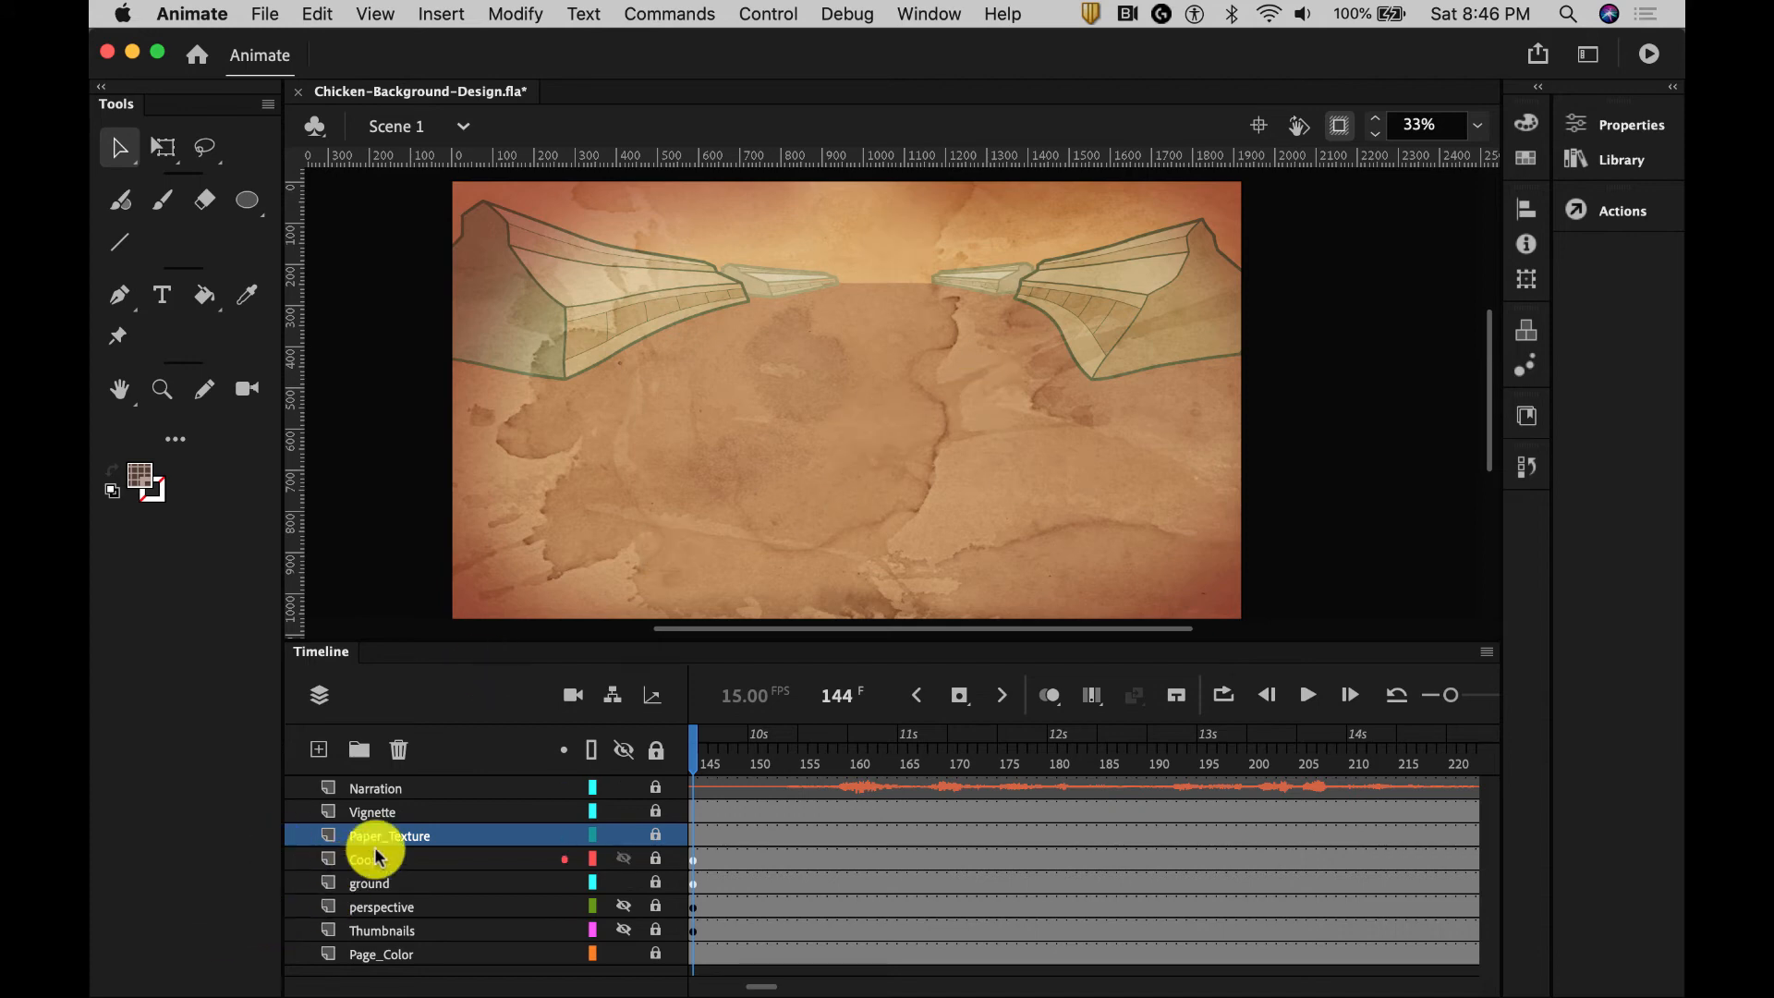
# Set the Paper_Texture frame's tint to 55% and its Adjust Color filter to brightness -58 and saturation -46
pyautogui.click(1599, 126)
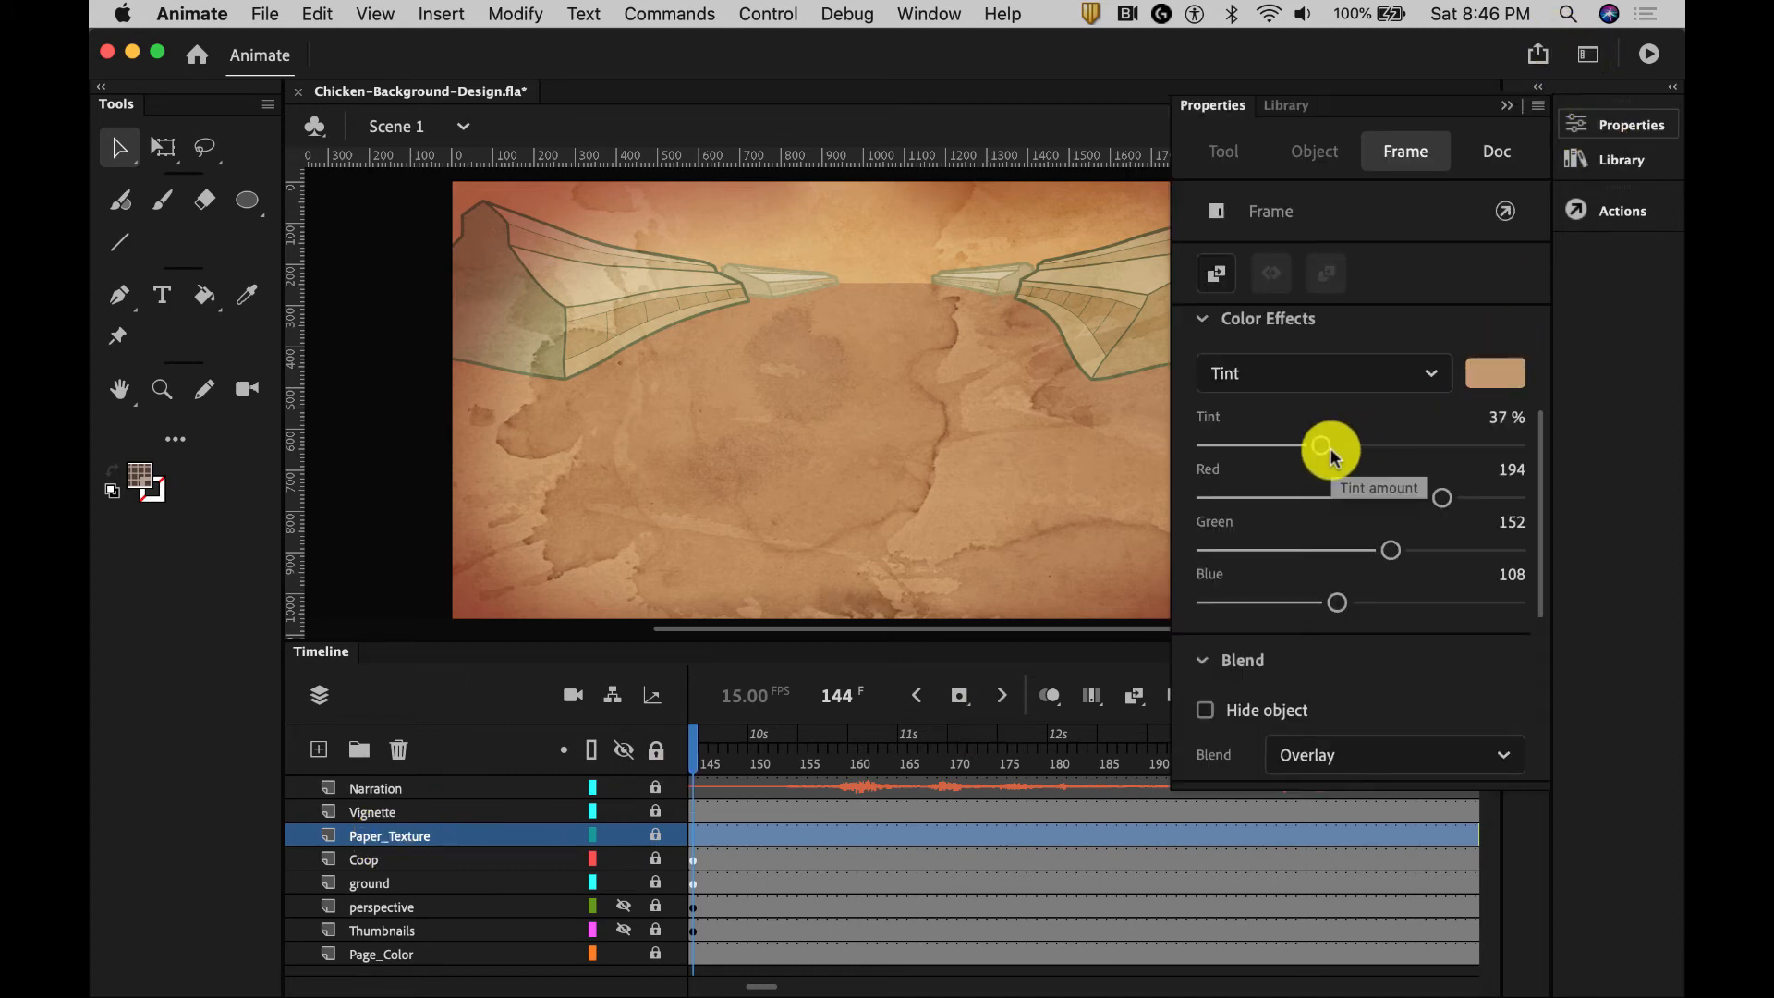
pyautogui.moveTo(1328, 448); pyautogui.dragTo(1373, 447)
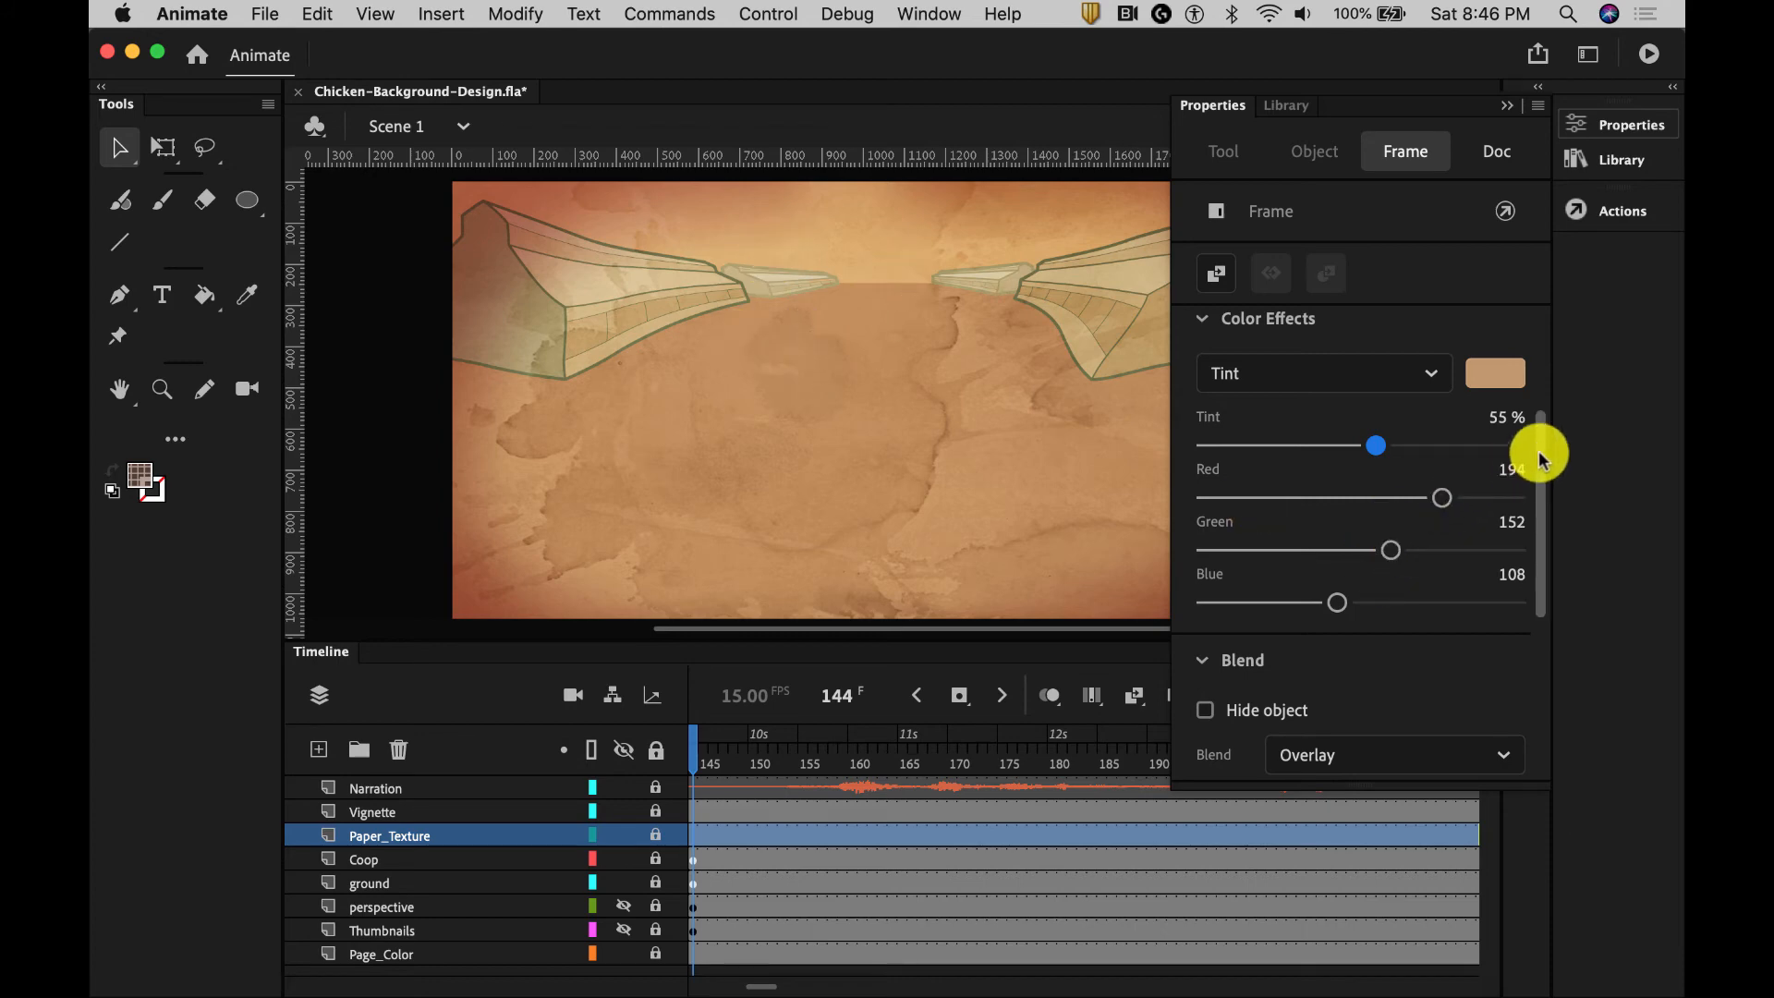
pyautogui.click(1199, 318)
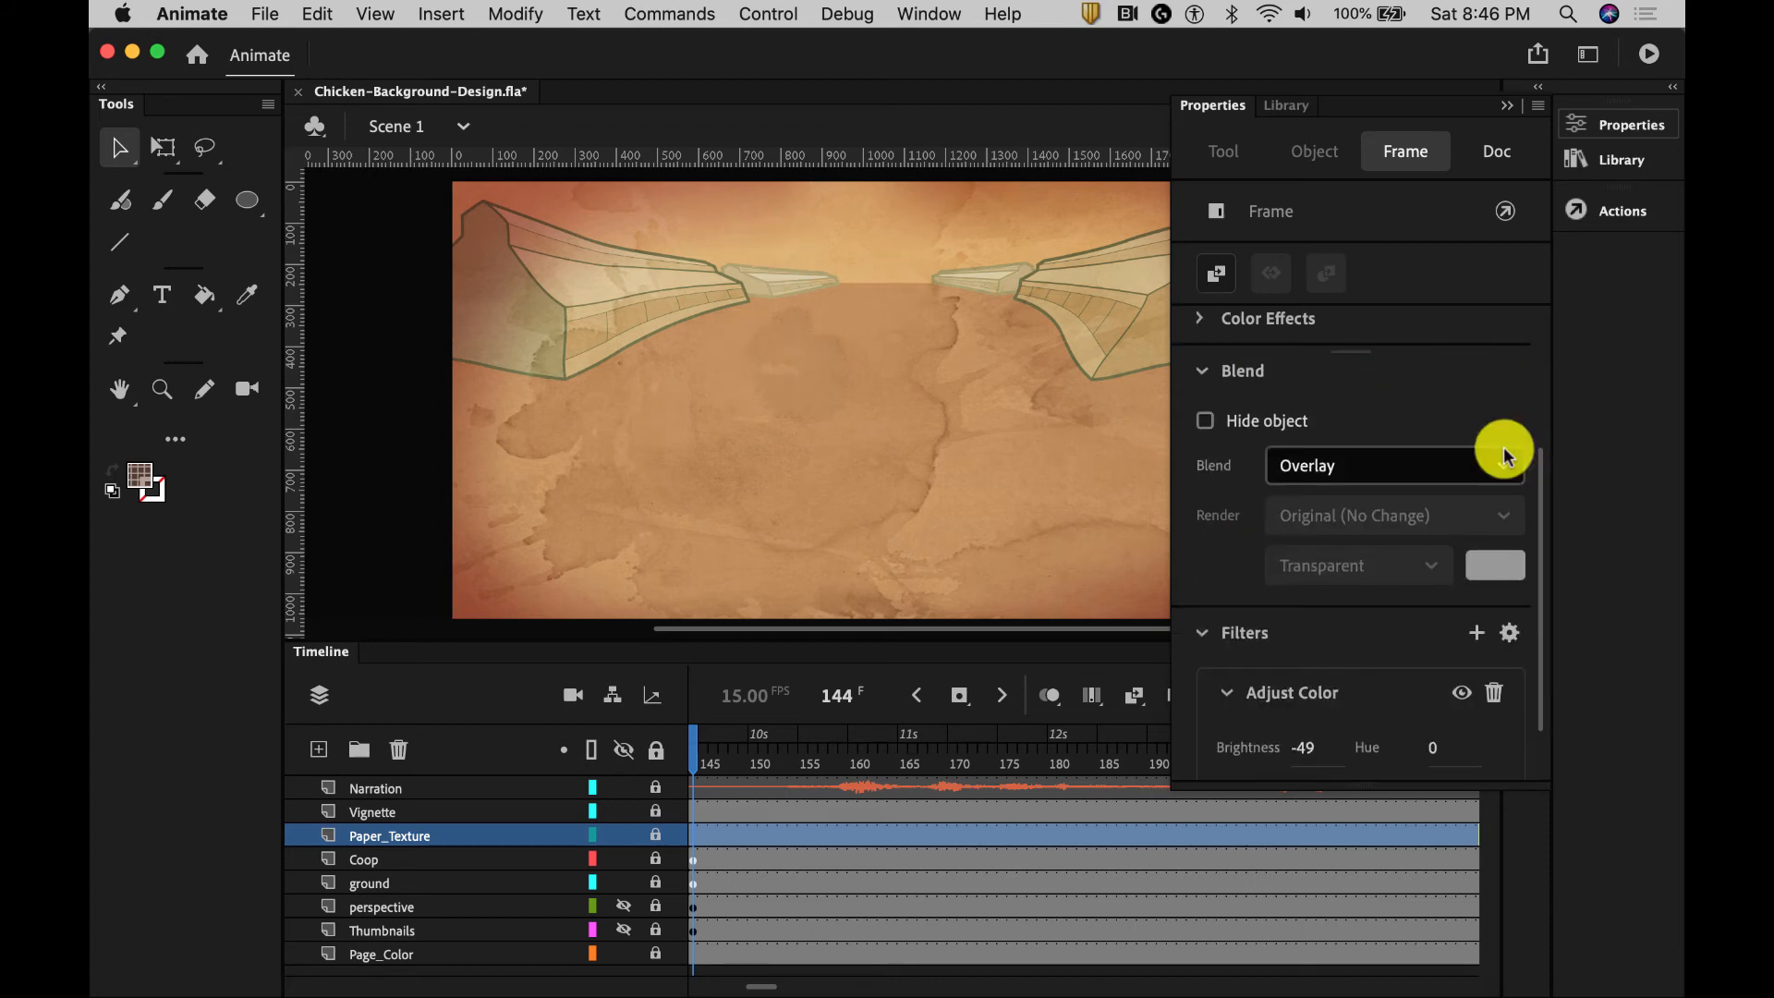
pyautogui.scroll(-2, 1536, 479)
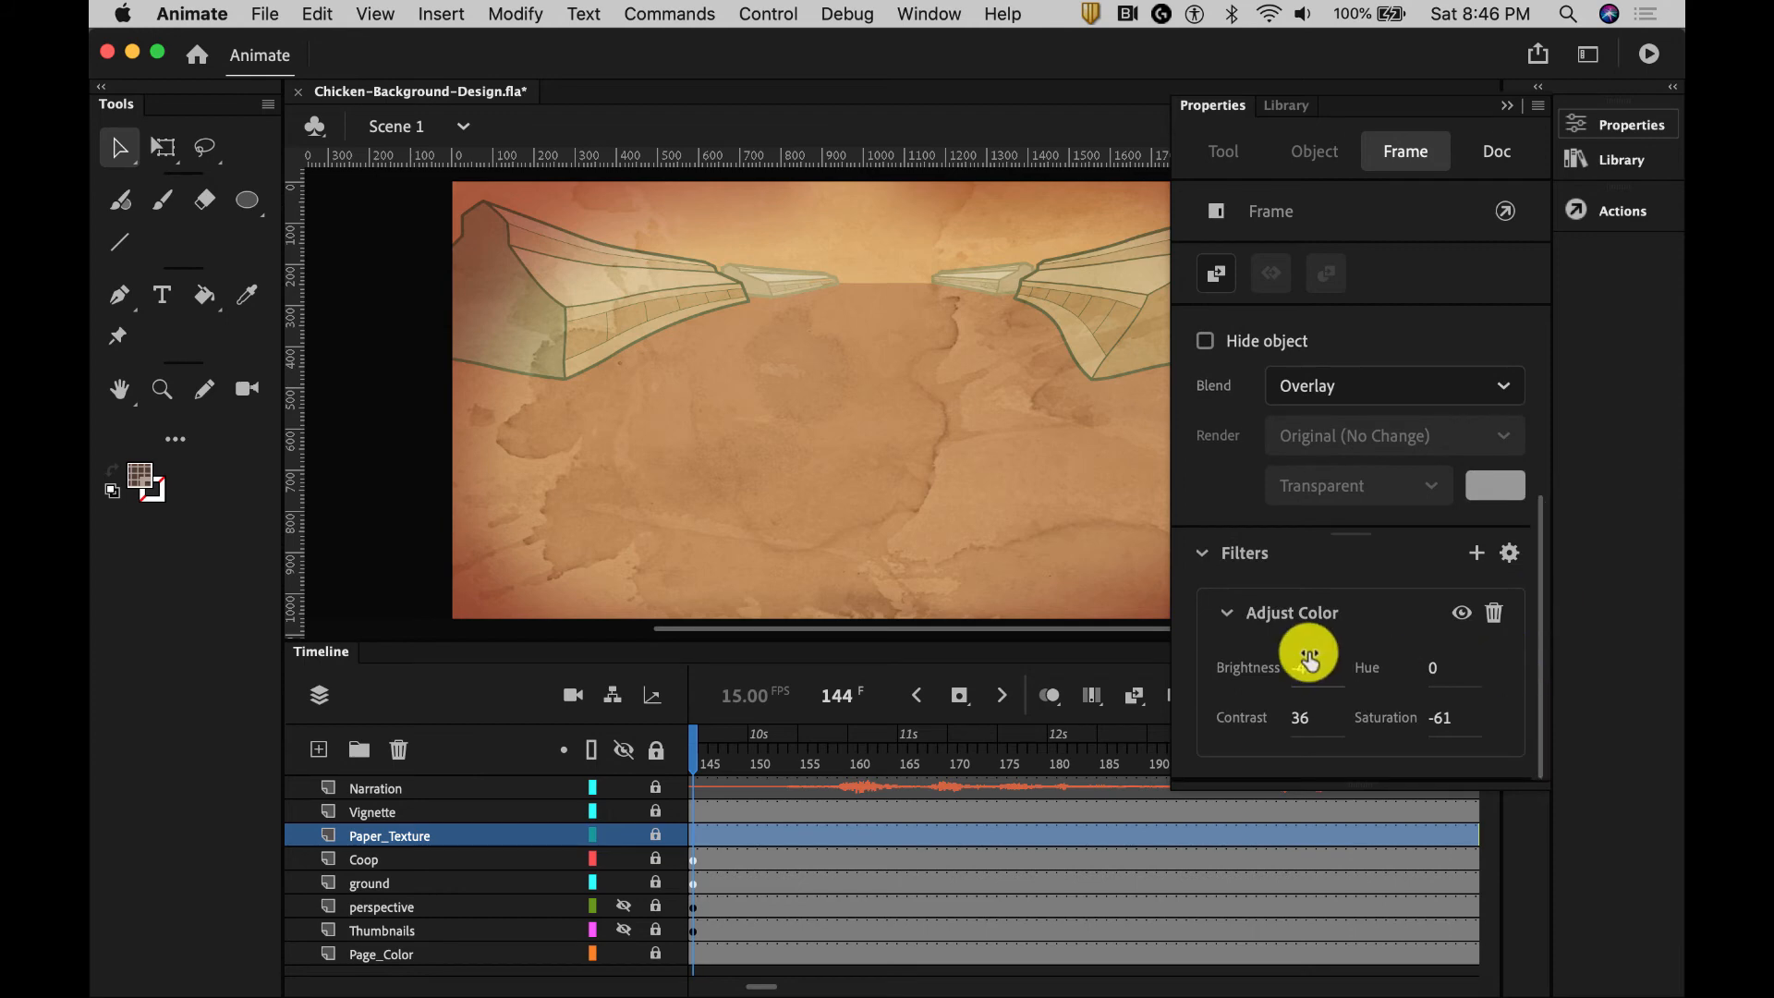
pyautogui.moveTo(1309, 680)
pyautogui.mouseDown()
pyautogui.moveTo(1278, 676)
pyautogui.moveTo(1293, 675)
pyautogui.mouseUp()
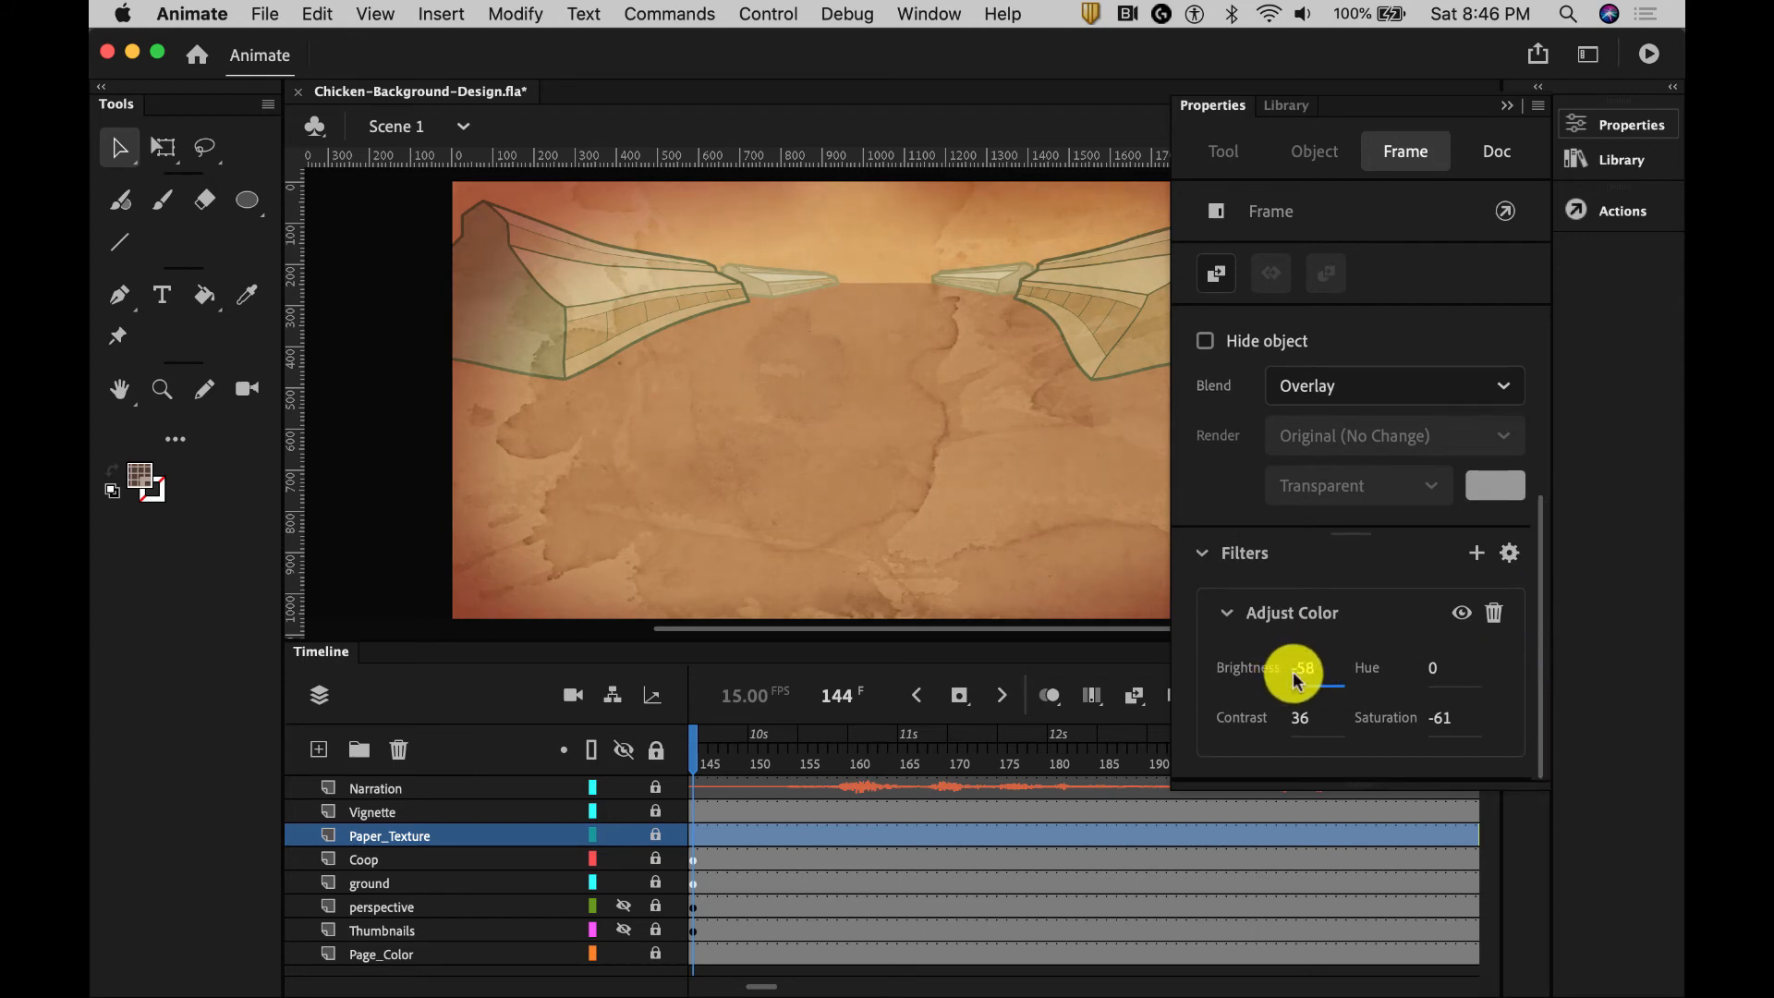
pyautogui.moveTo(1468, 717); pyautogui.dragTo(1469, 722)
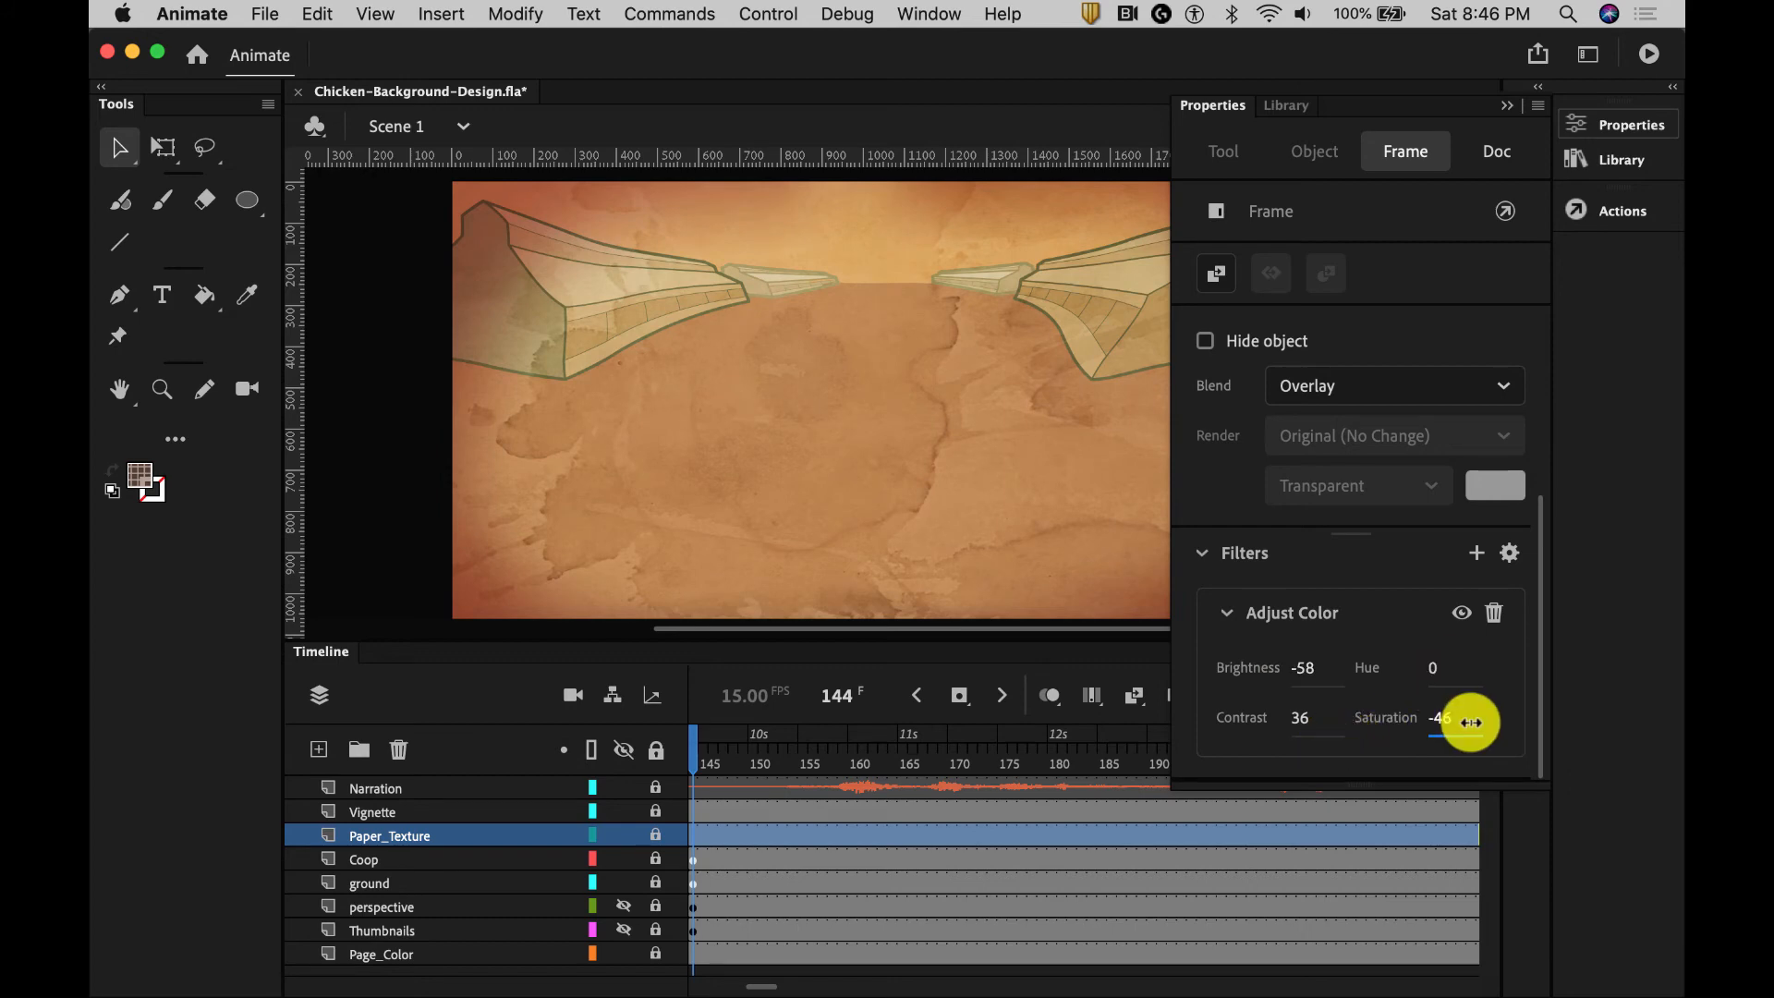
pyautogui.click(1505, 106)
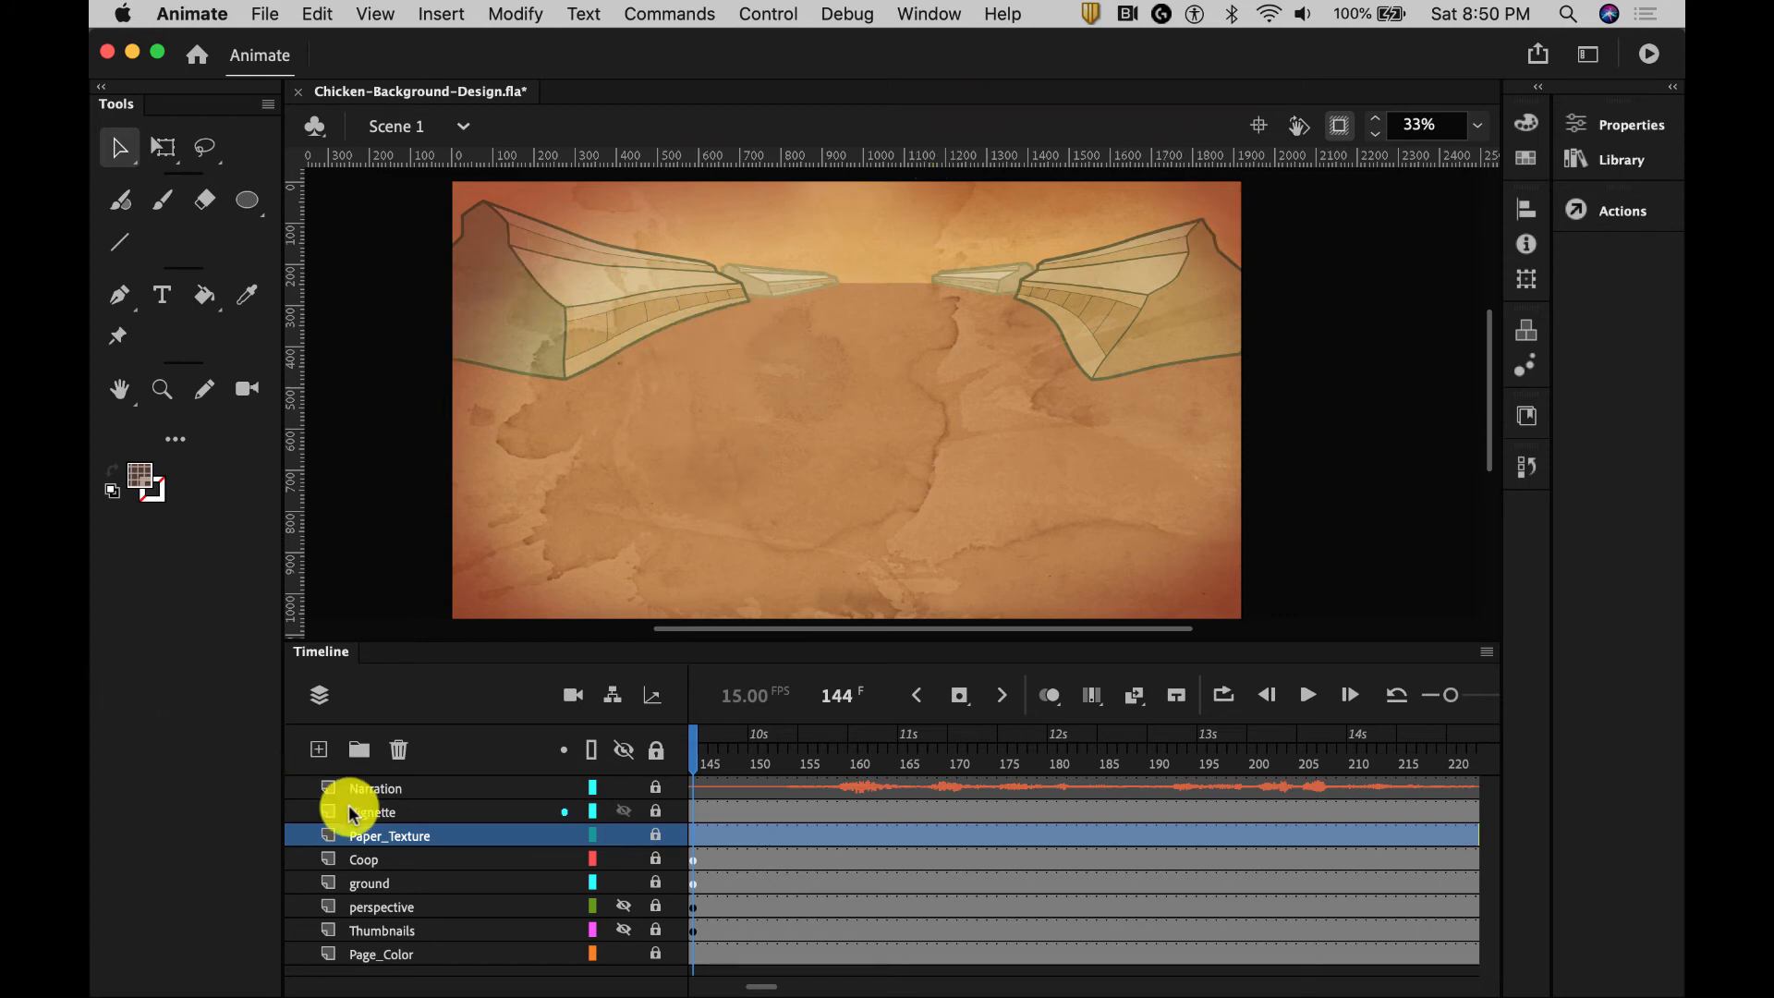
# Compare the scene with and without the Paper_Texture layer by hiding it and showing it again
pyautogui.click(622, 834)
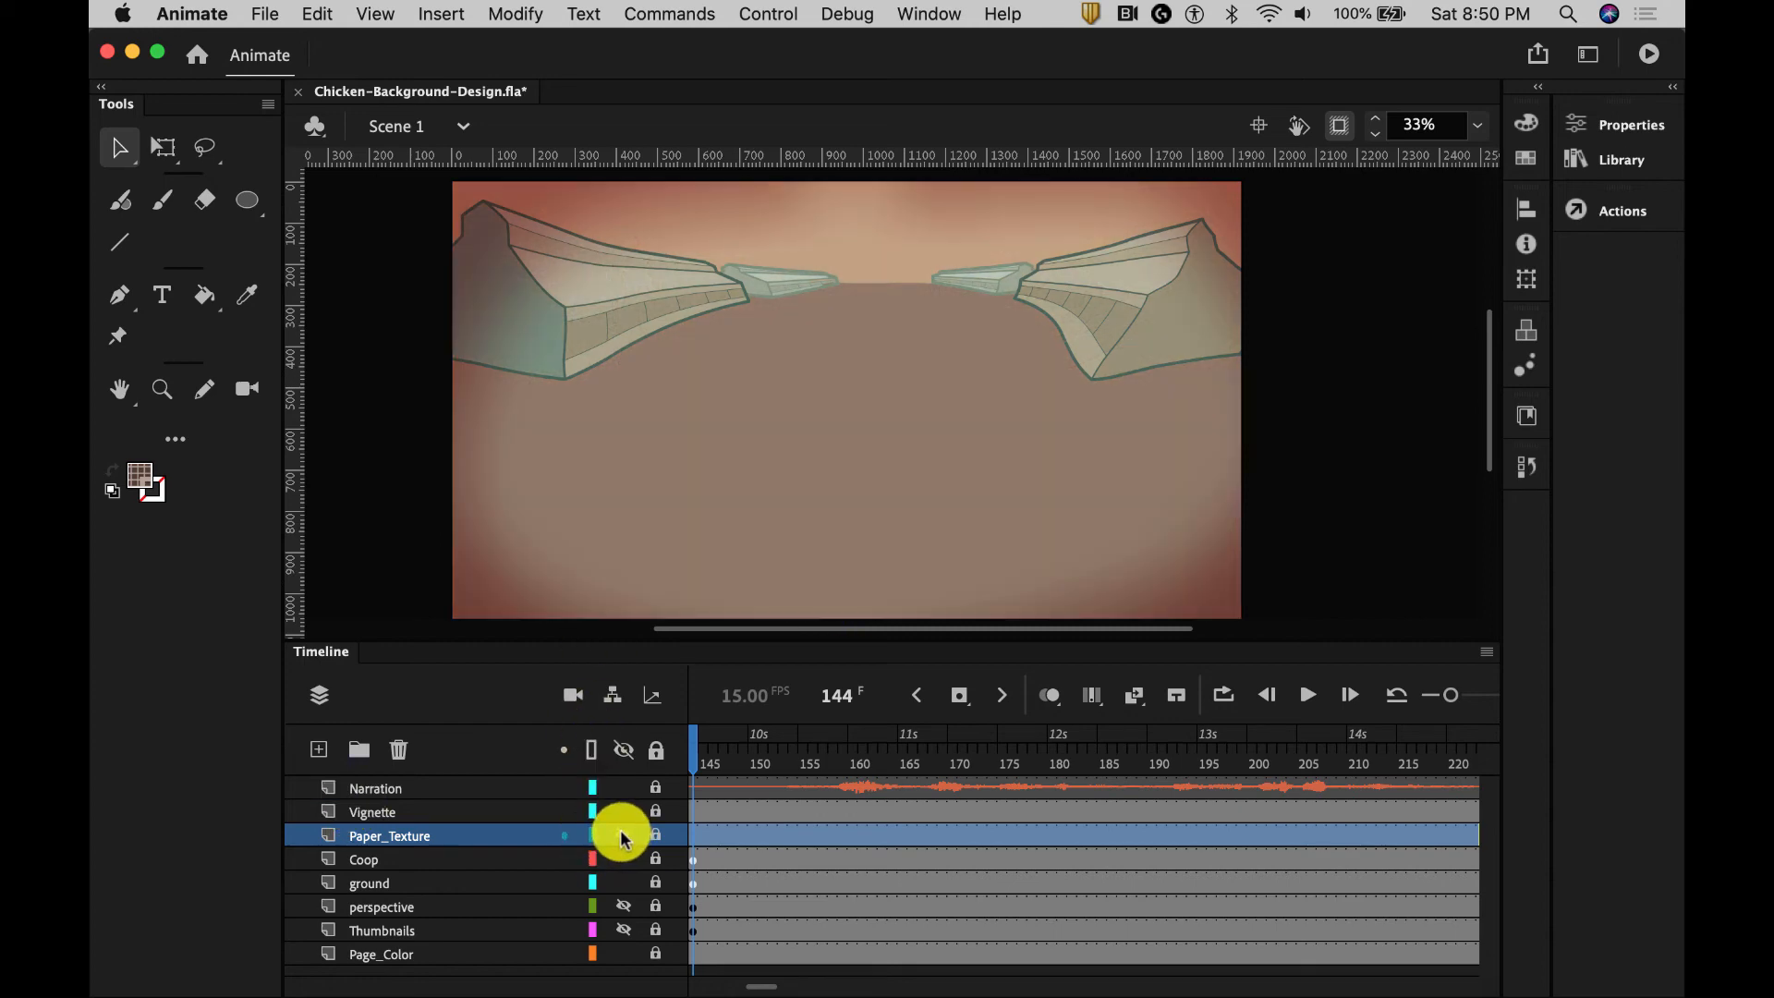
pyautogui.click(625, 817)
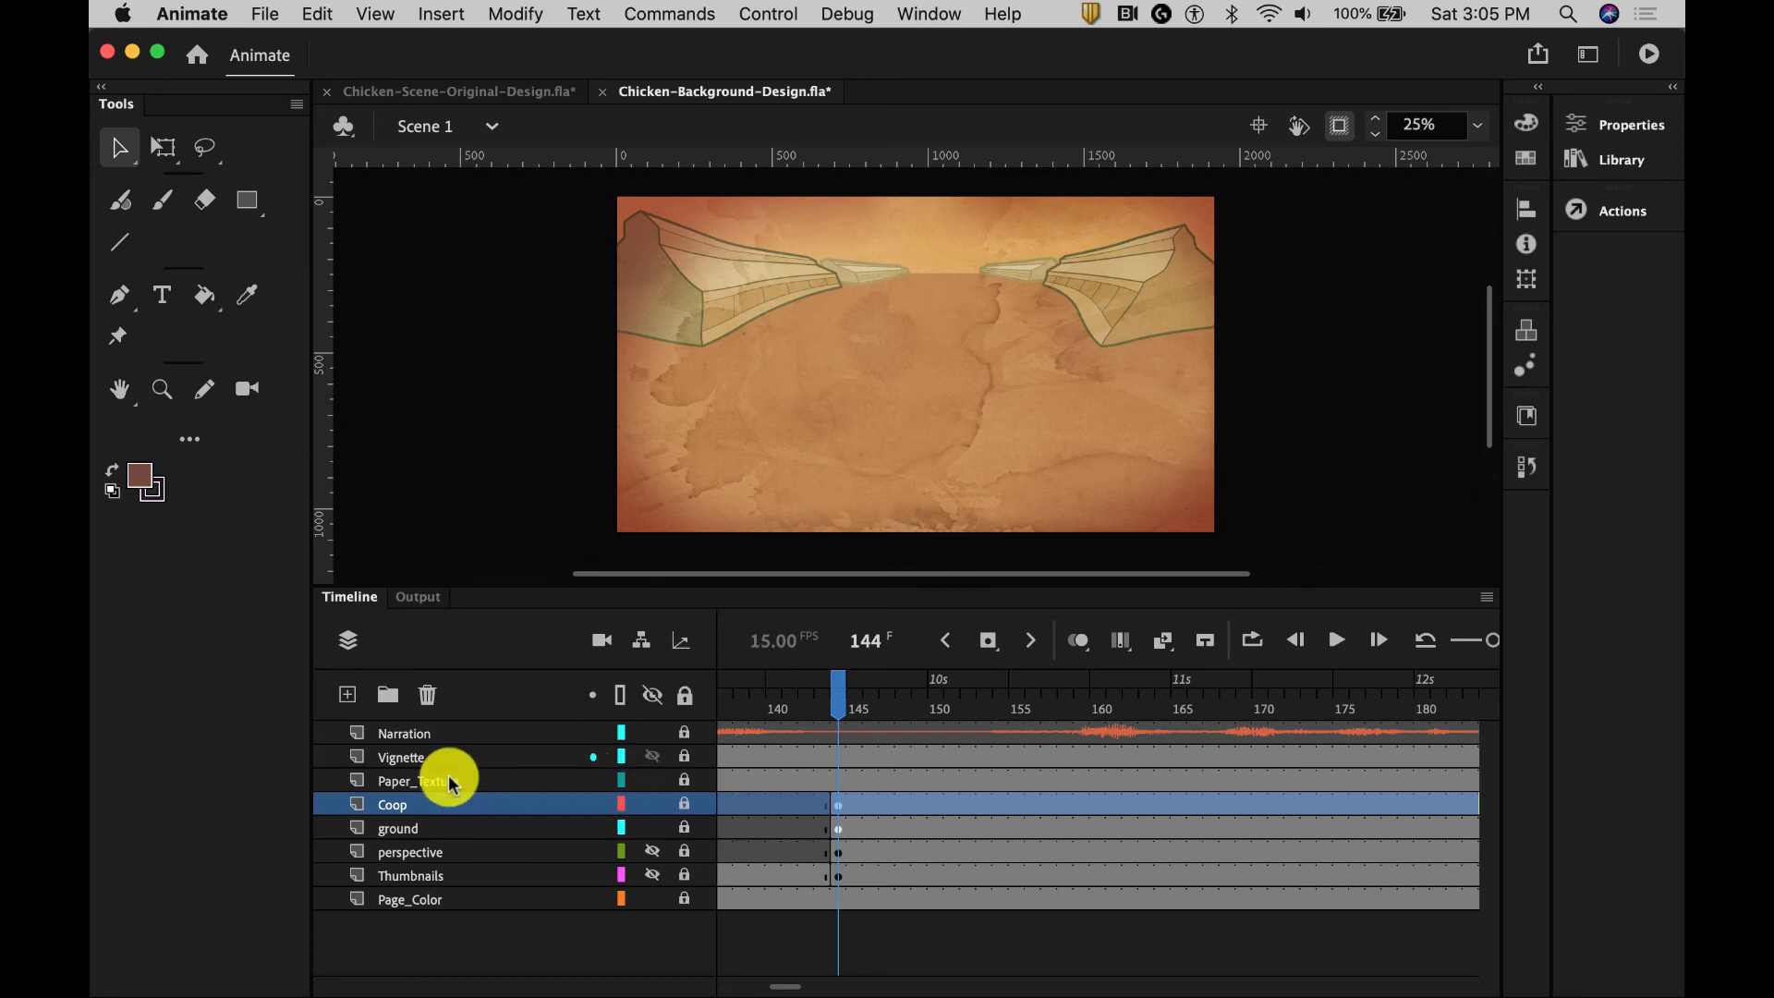
# Add a new layer directly above the Coop layer and name it Pecking_1
pyautogui.click(348, 696)
pyautogui.doubleClick(388, 802)
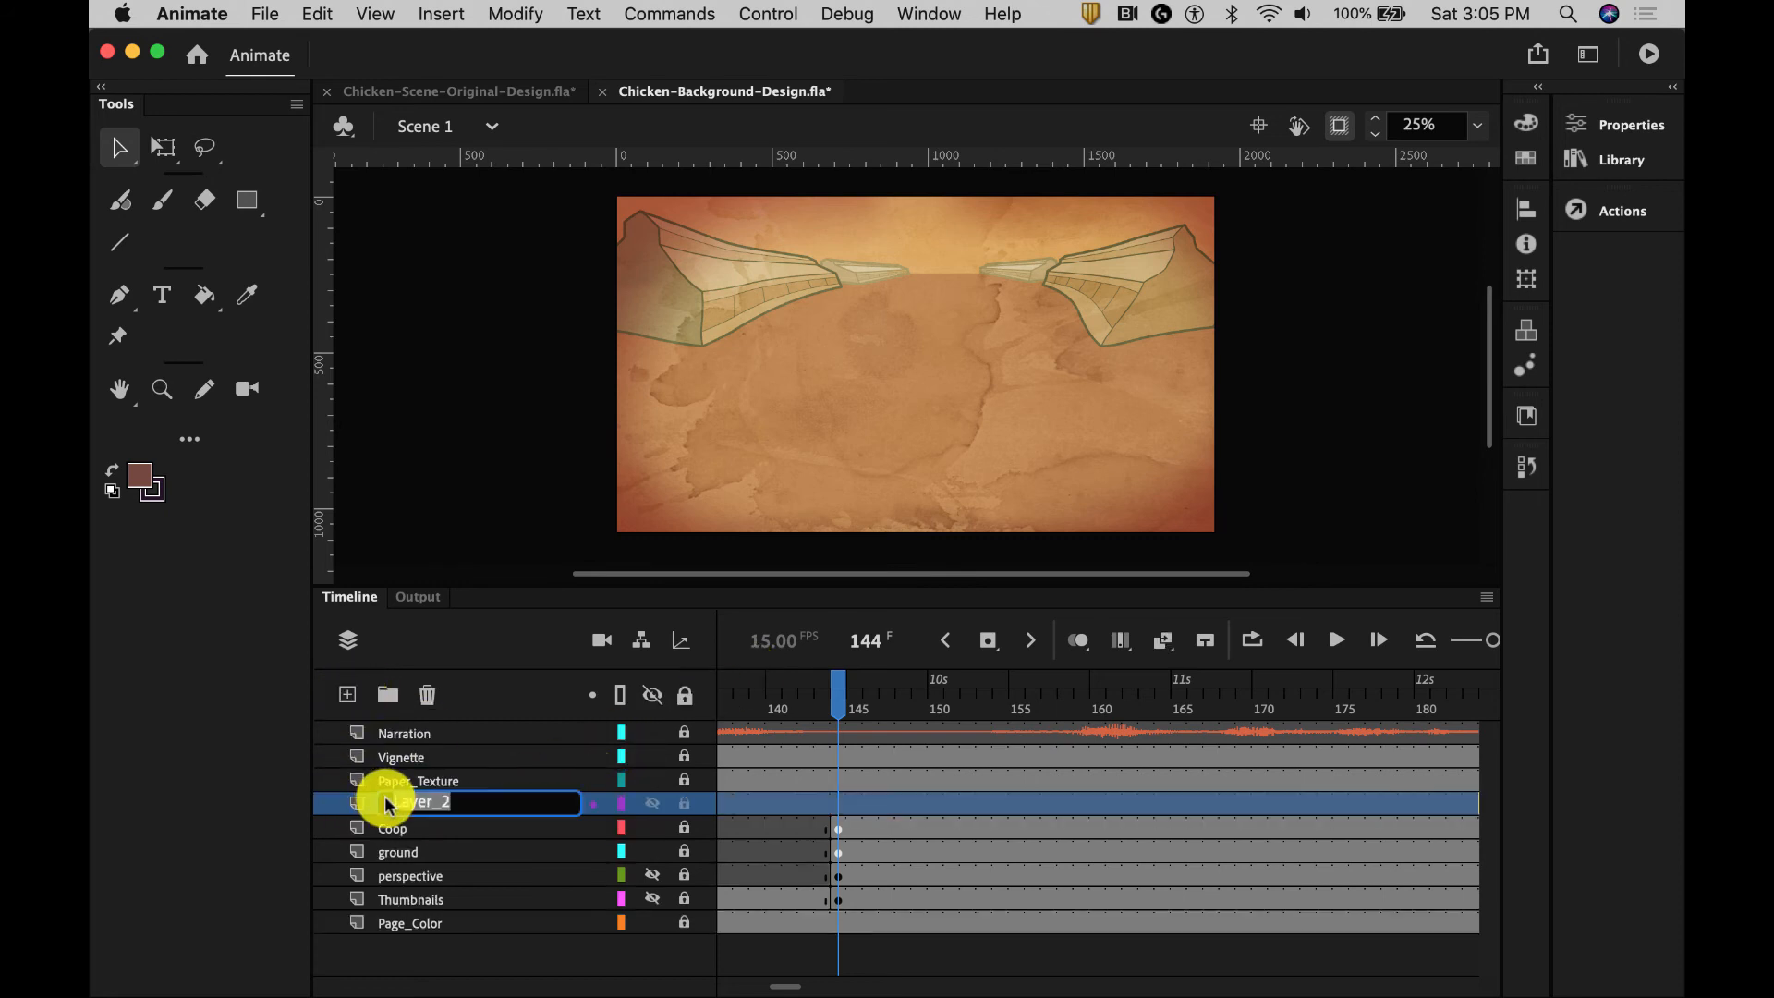
pyautogui.write('Pecking 1')
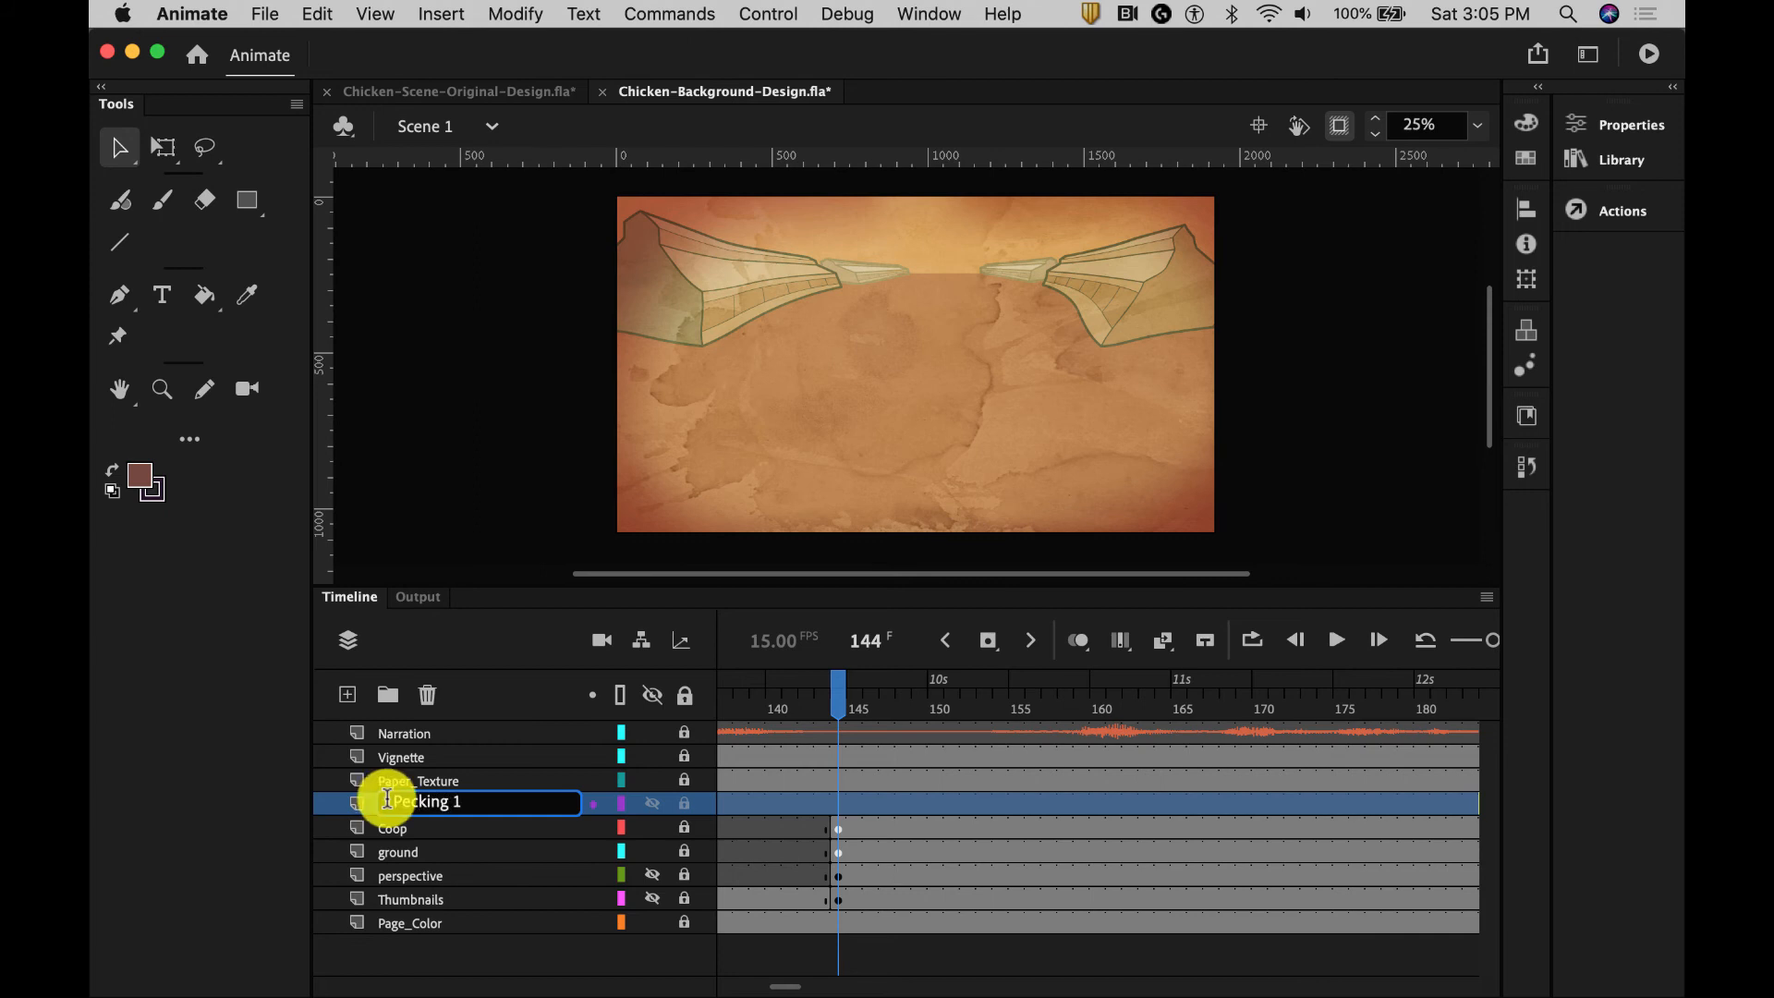
# Insert a blank keyframe at frame 144 on the Pecking_1 layer and paste the copied pecking chickens onto it
pyautogui.click(833, 796)
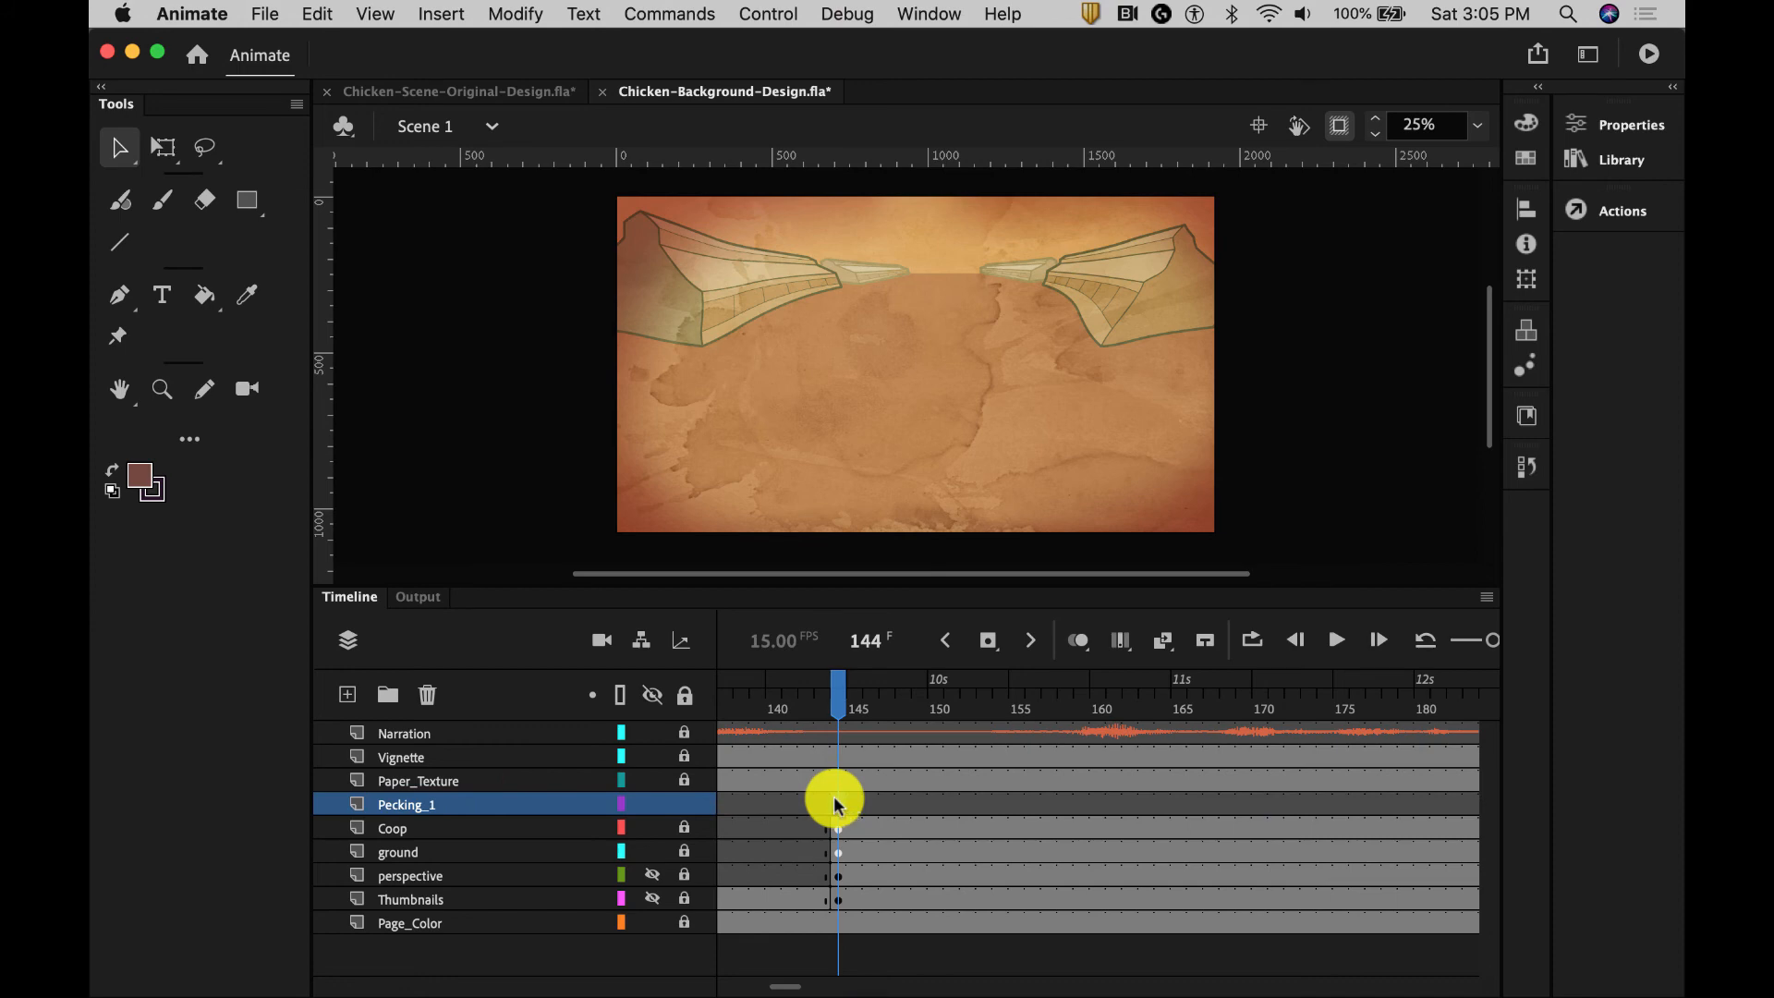
pyautogui.rightClick(833, 796)
pyautogui.click(907, 487)
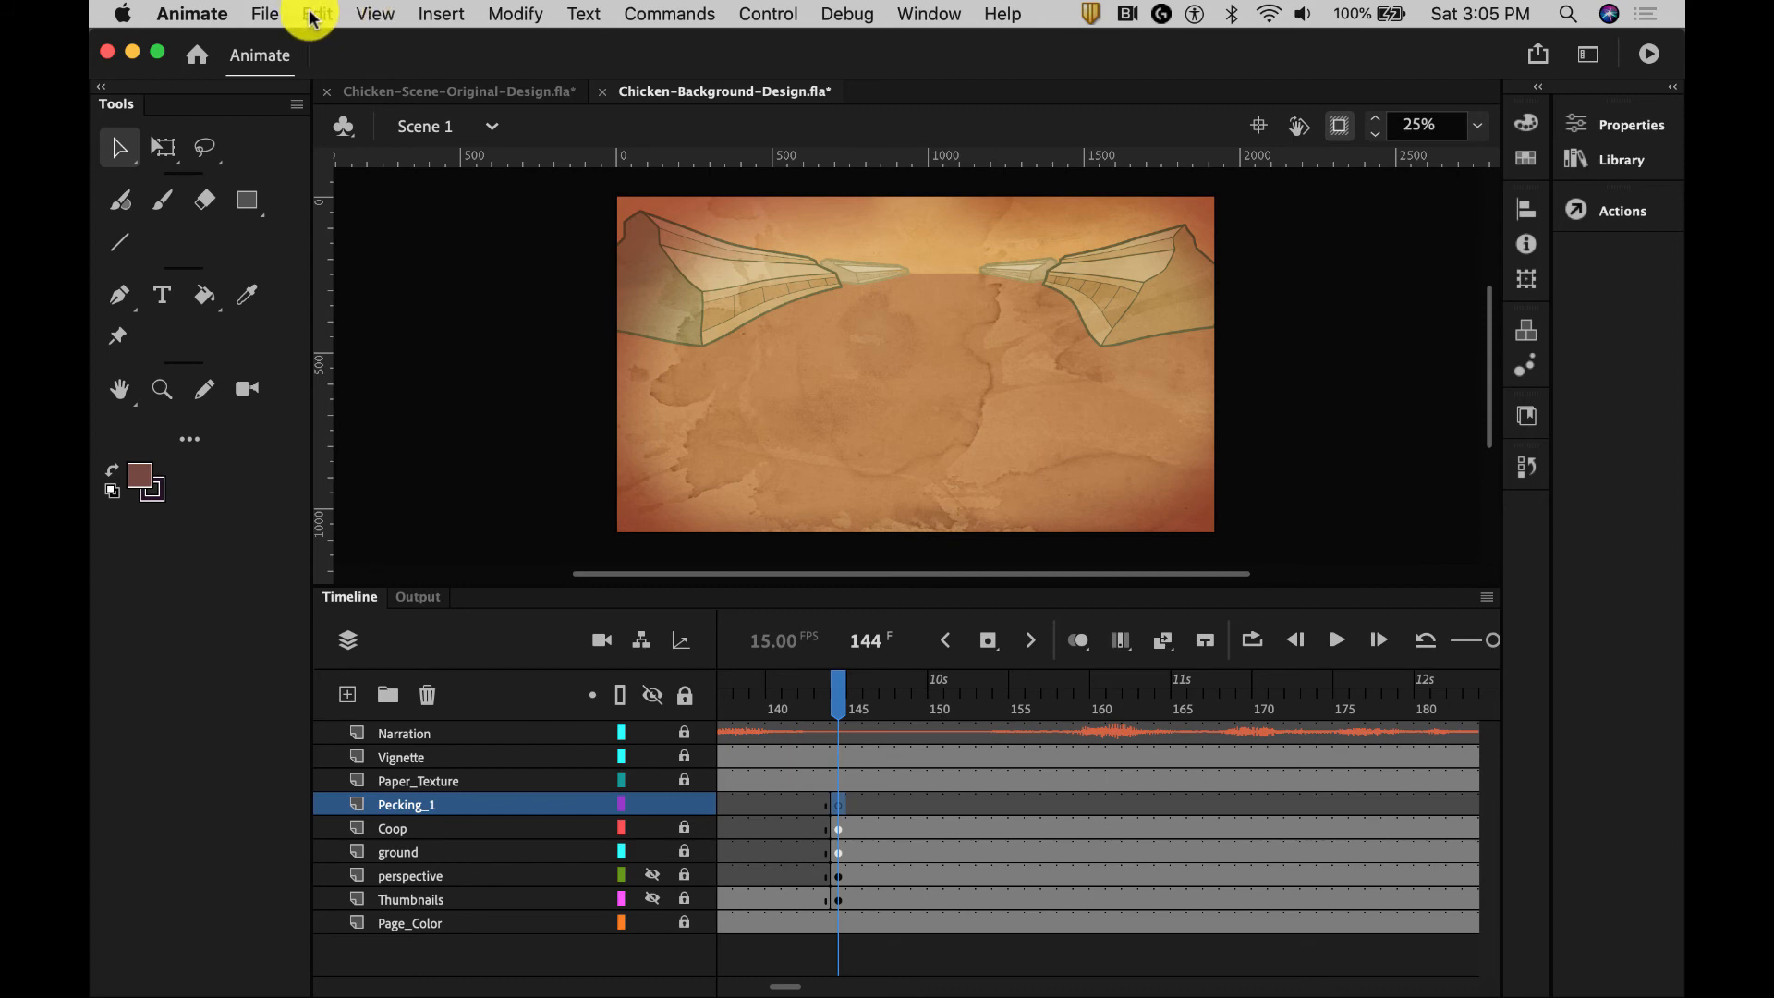
pyautogui.click(373, 16)
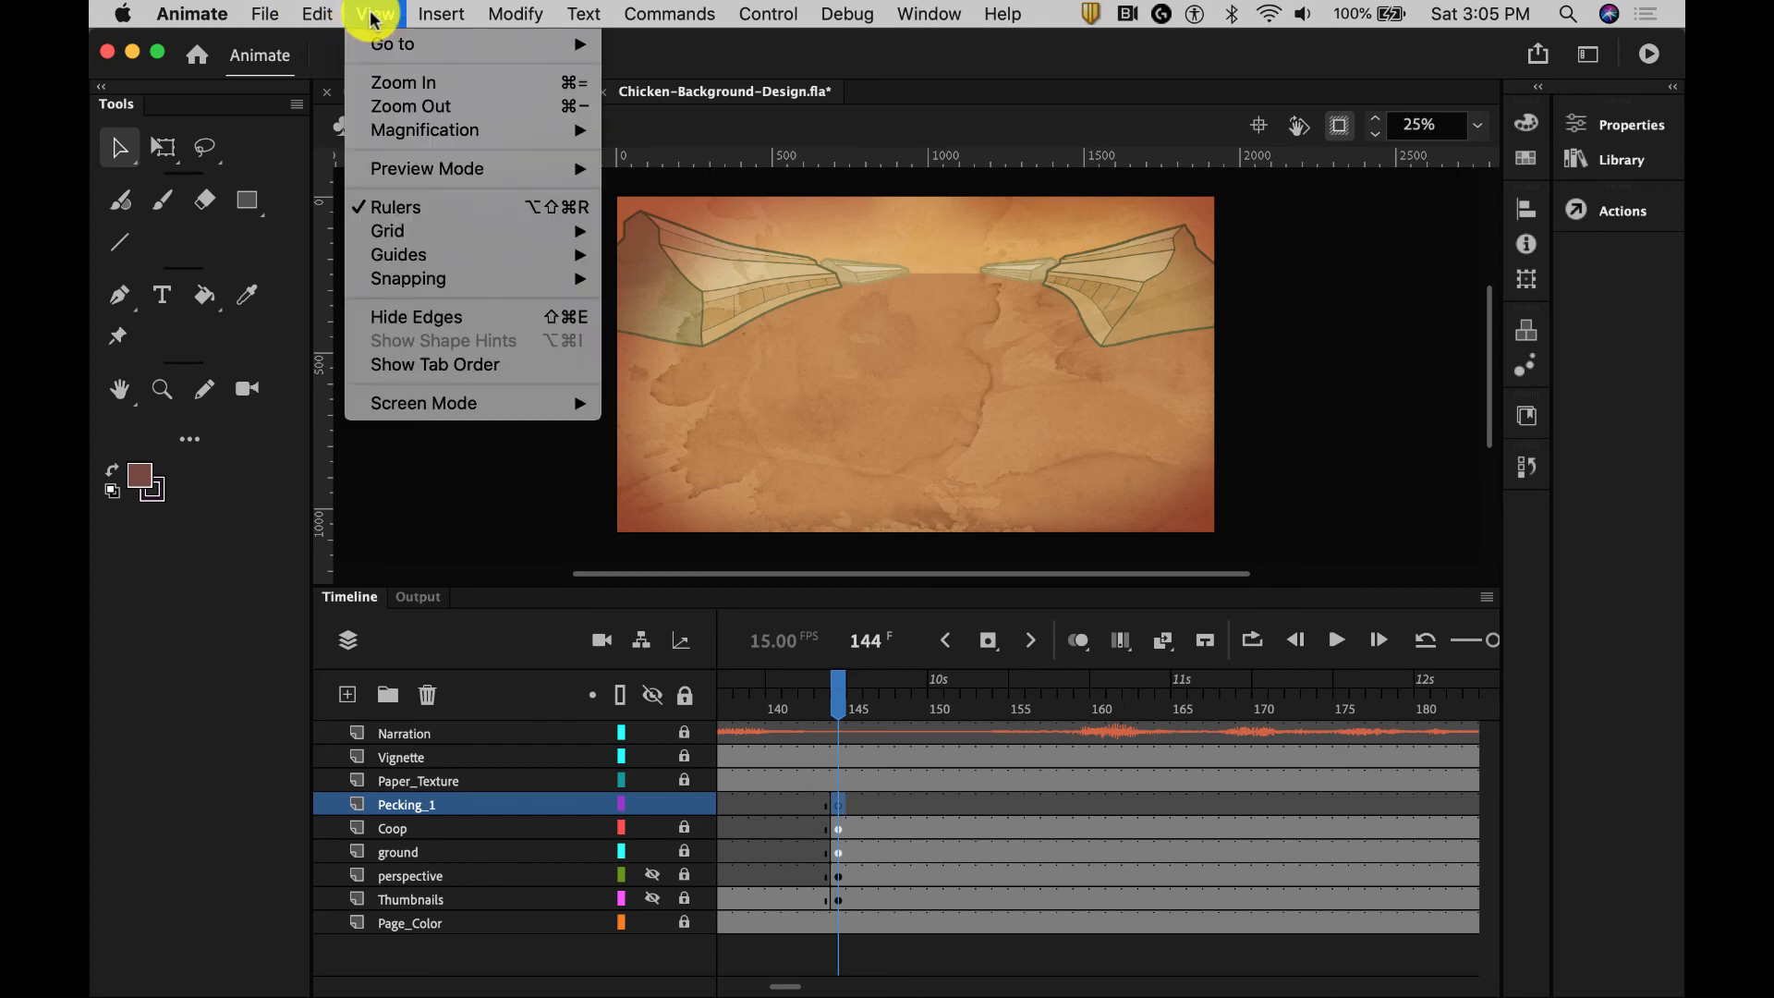
pyautogui.click(926, 349)
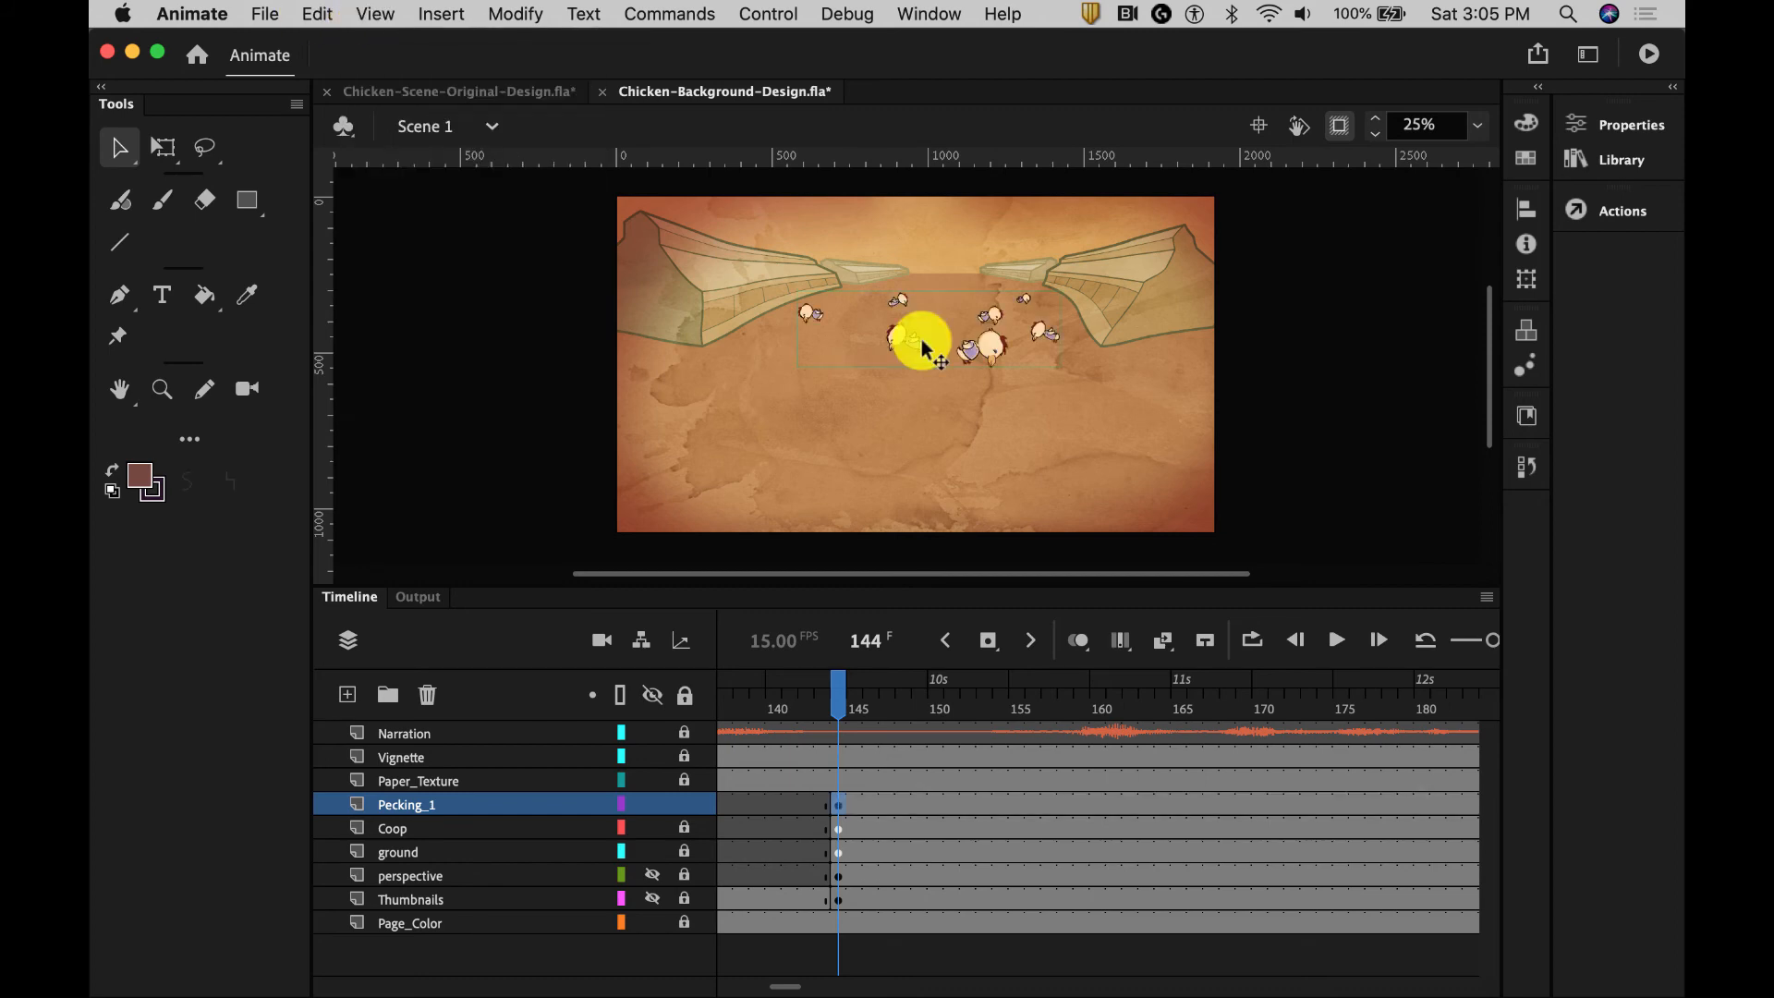
# Add a new layer directly above the Pecking_1 layer and name it Pecking_2
pyautogui.click(1296, 388)
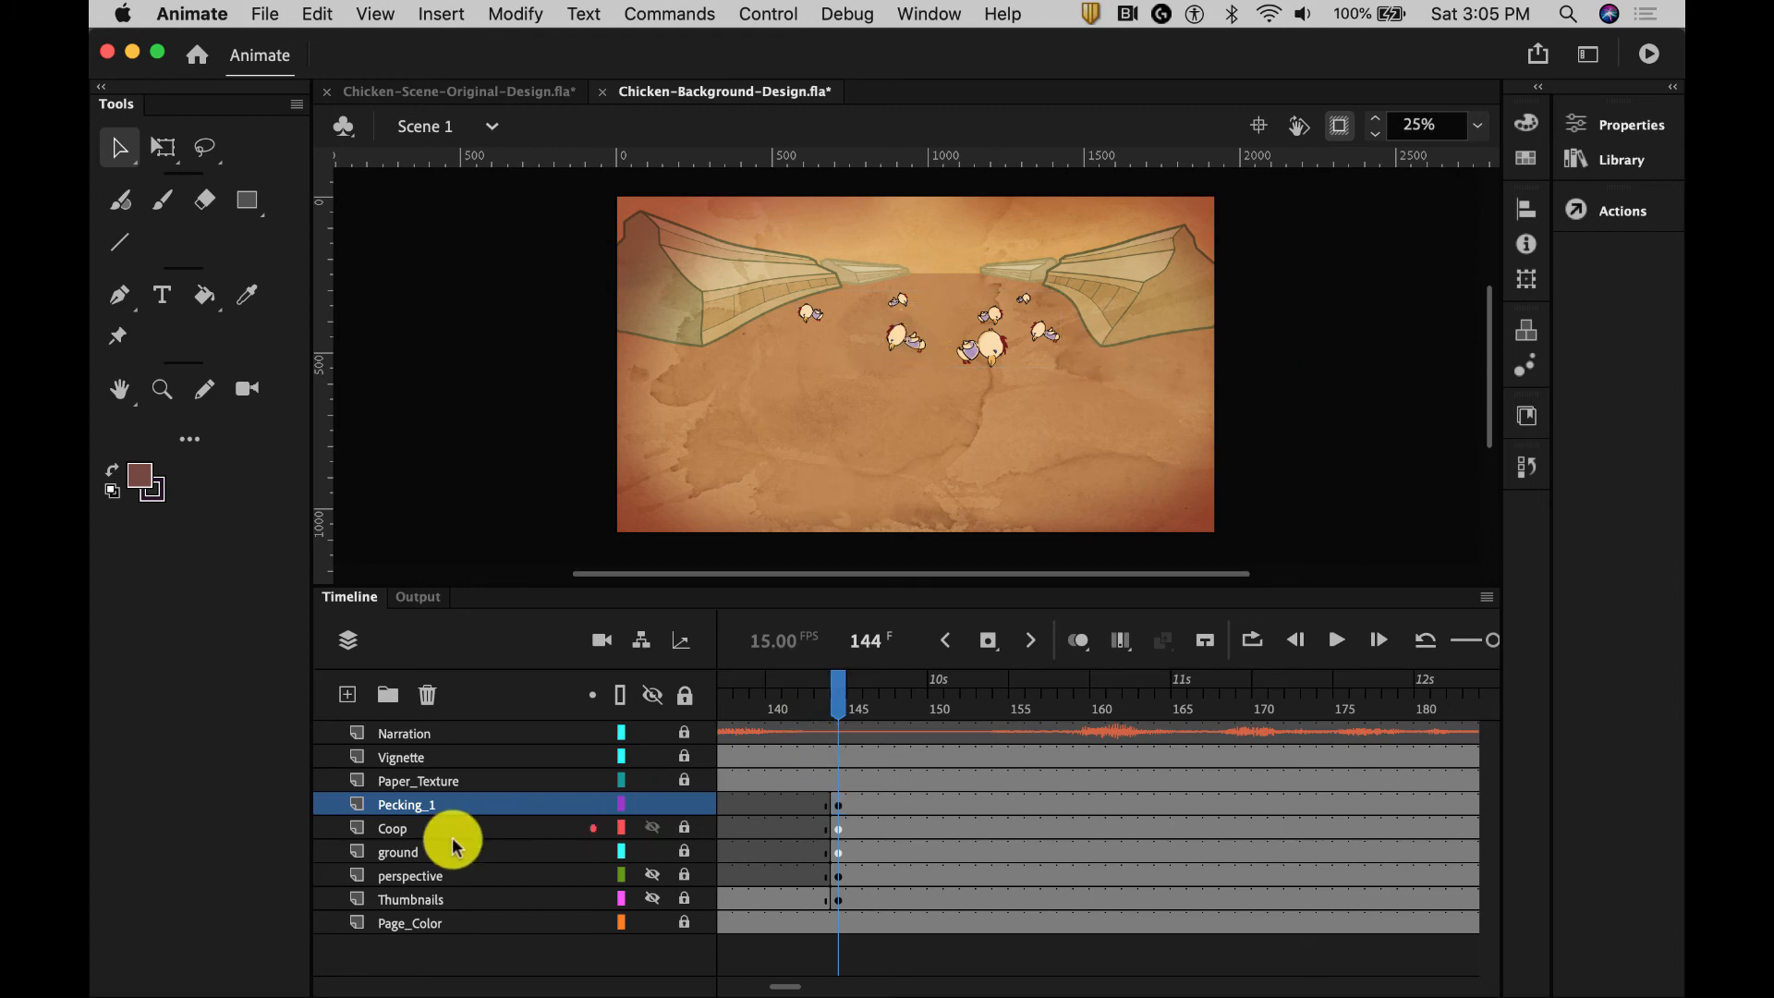
pyautogui.click(347, 695)
pyautogui.doubleClick(400, 800)
pyautogui.write('Pecking 2')
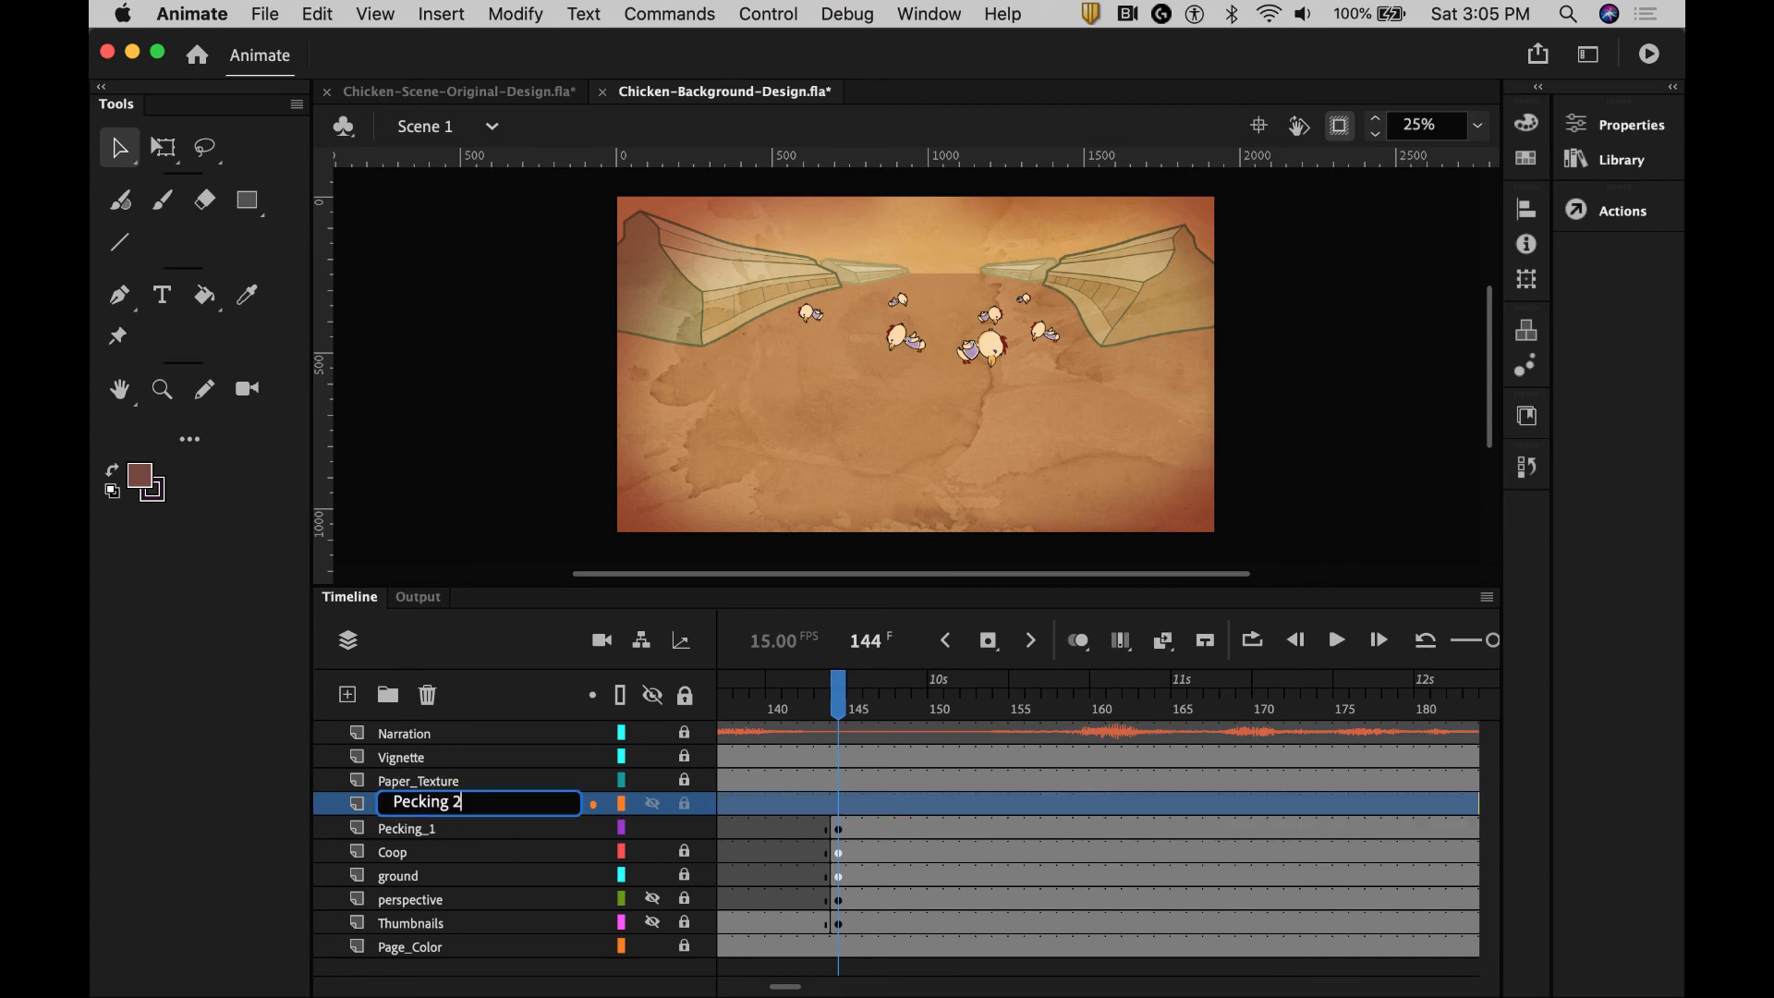
pyautogui.press('Return')
# Insert a blank keyframe at frame 144 on the Pecking_2 layer and paste the copied foreground chickens in place
pyautogui.click(836, 806)
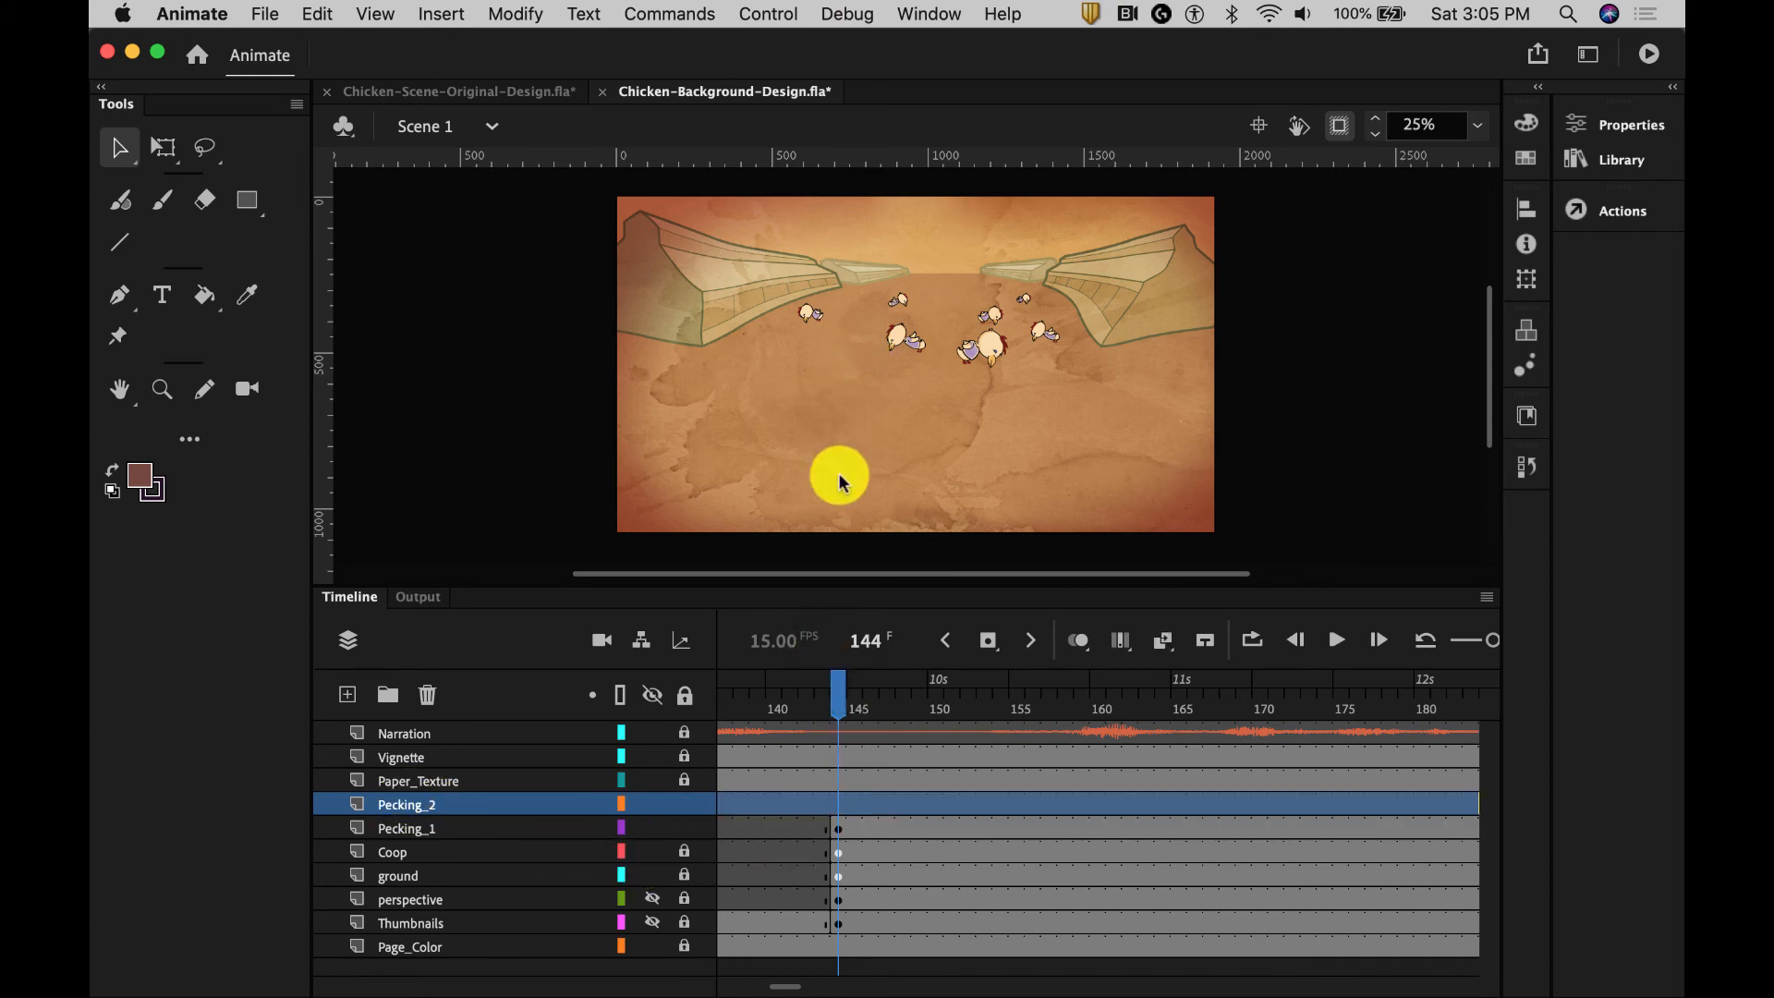
pyautogui.press('F7')
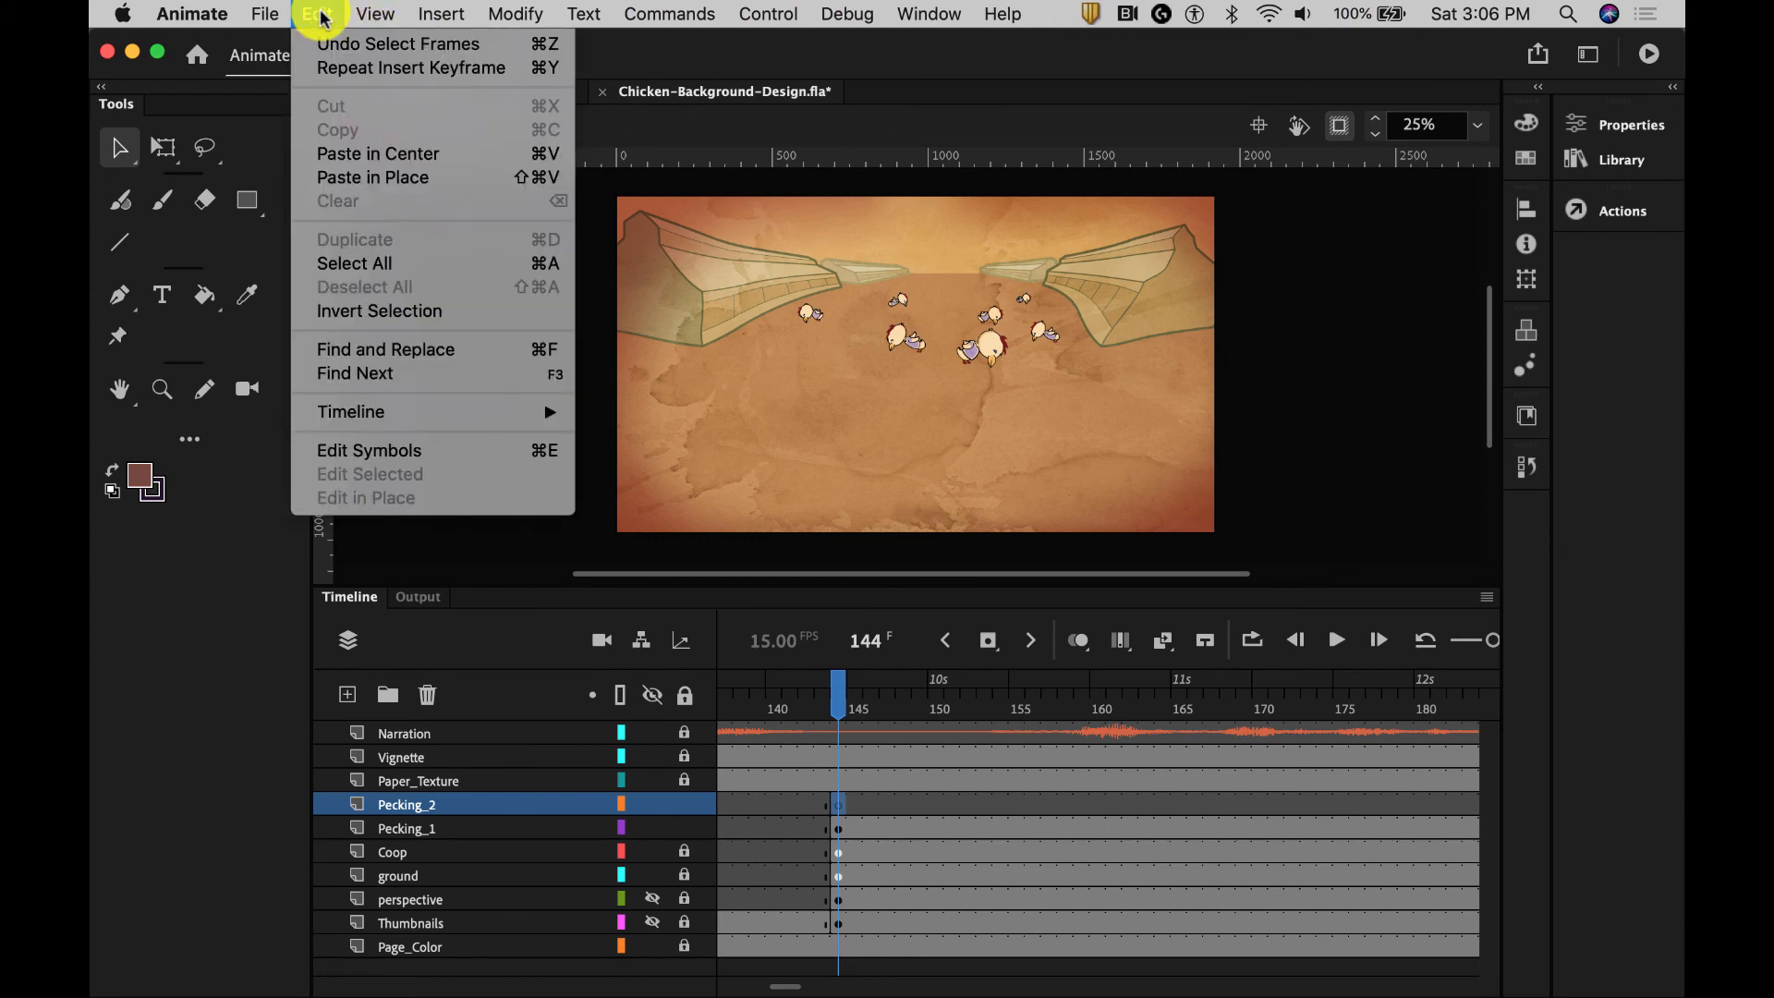
pyautogui.click(373, 177)
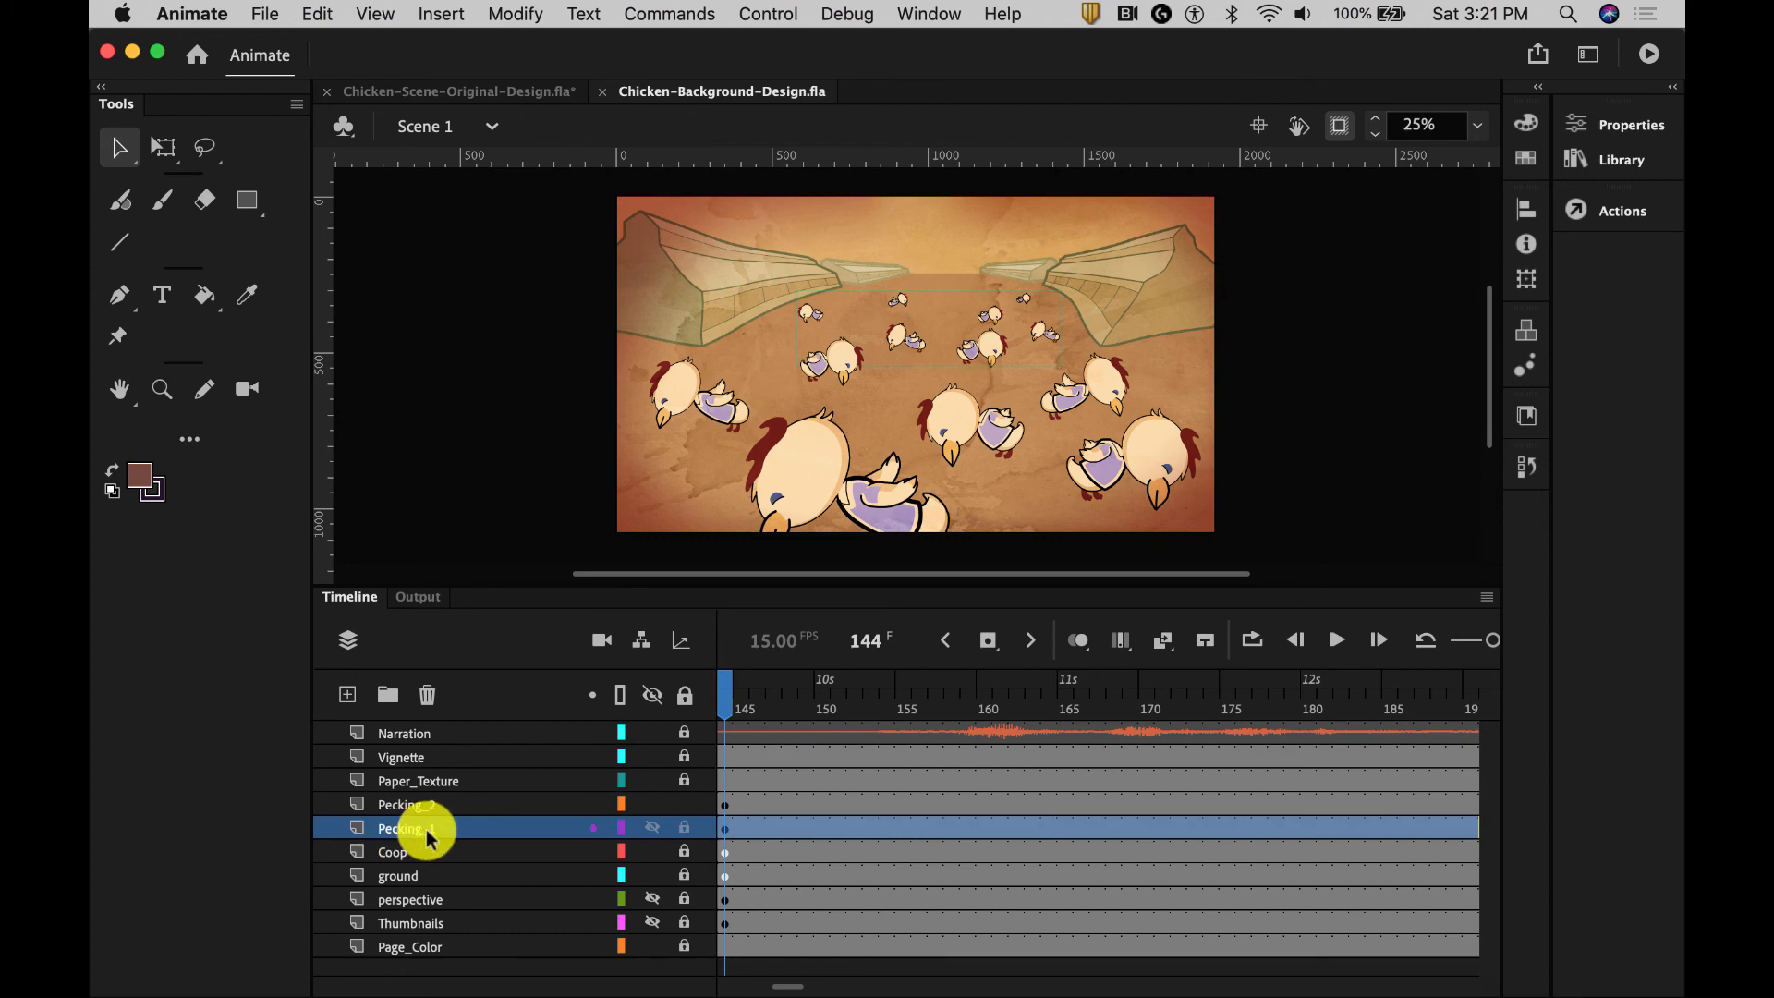
# Apply a 32% tint to the Pecking_1 frame, using the orange-brown #C0864C sampled from the ground between the distant chickens
pyautogui.click(1647, 121)
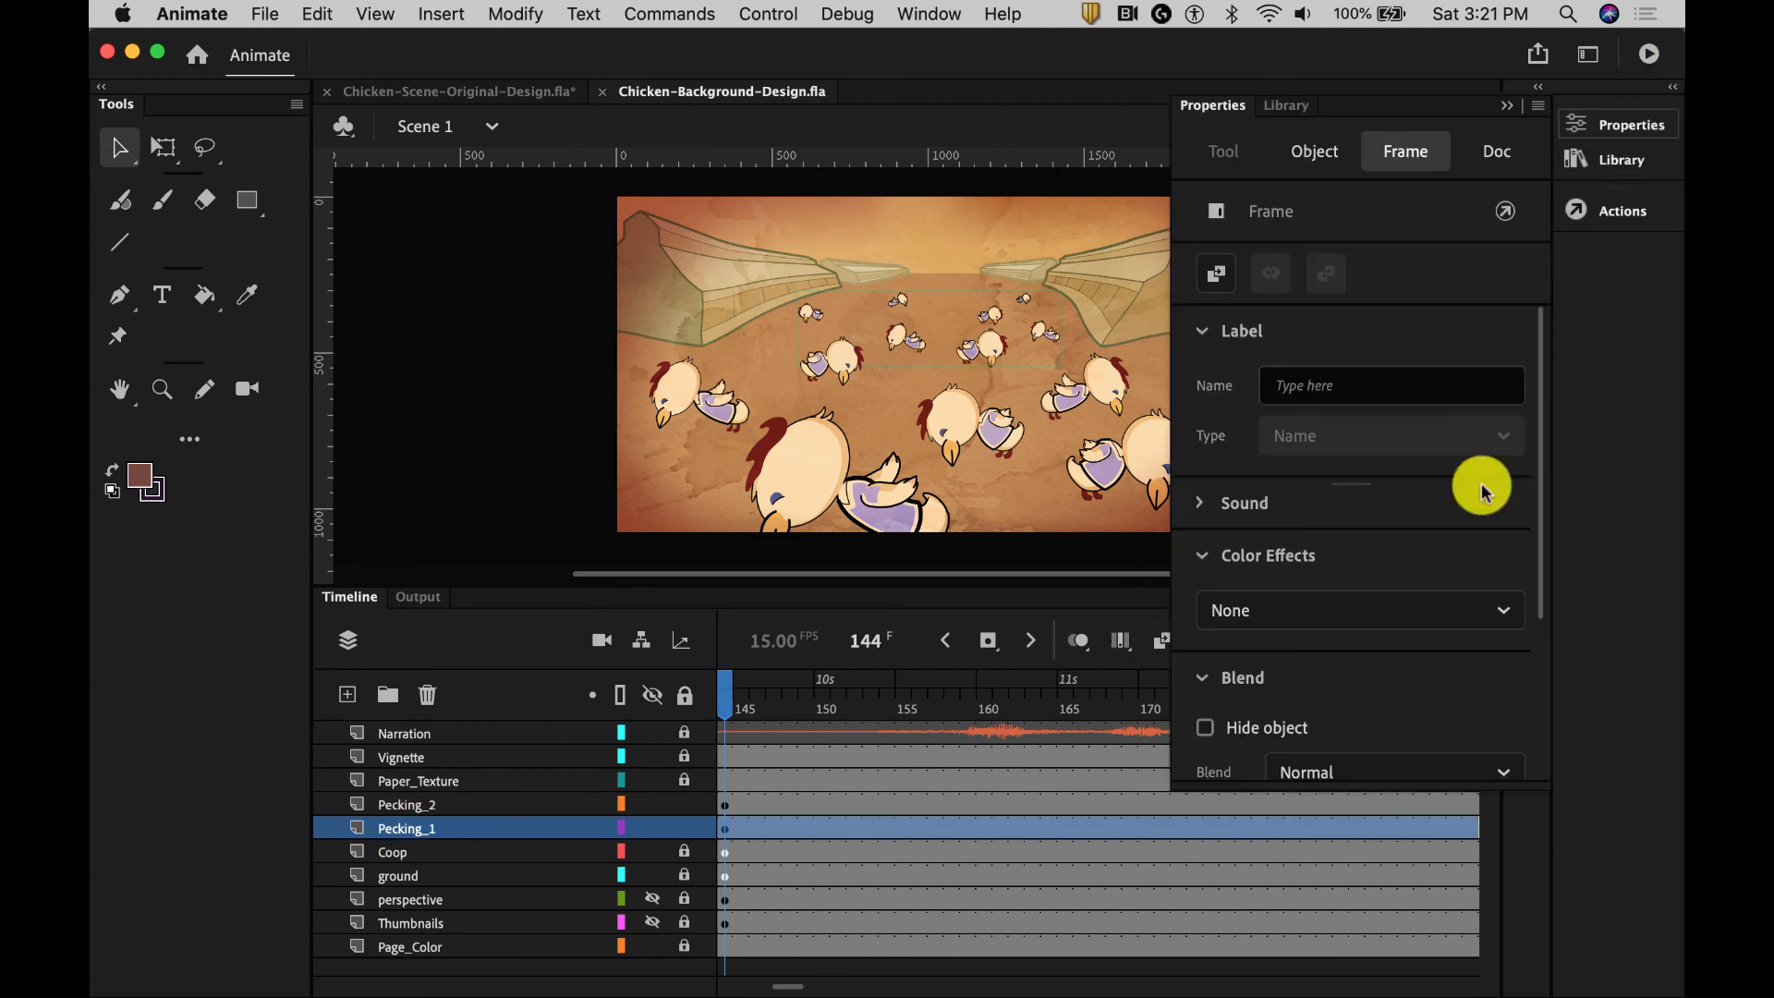
pyautogui.click(1442, 616)
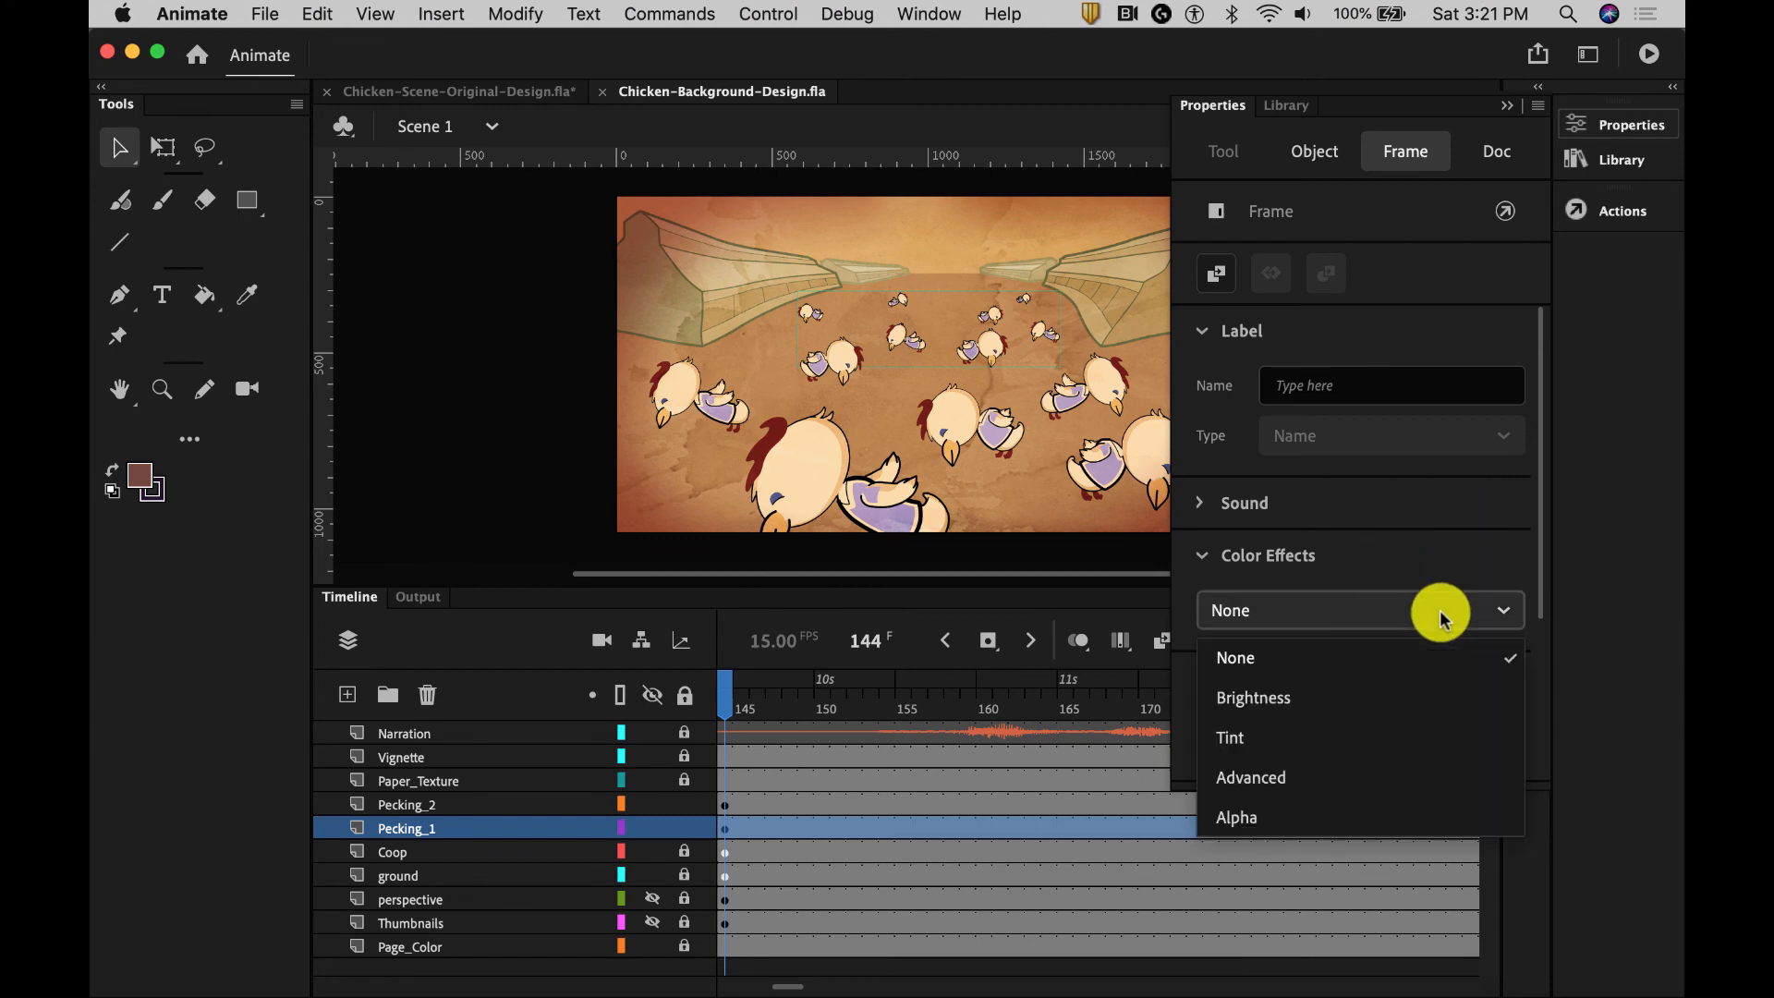
pyautogui.click(1266, 737)
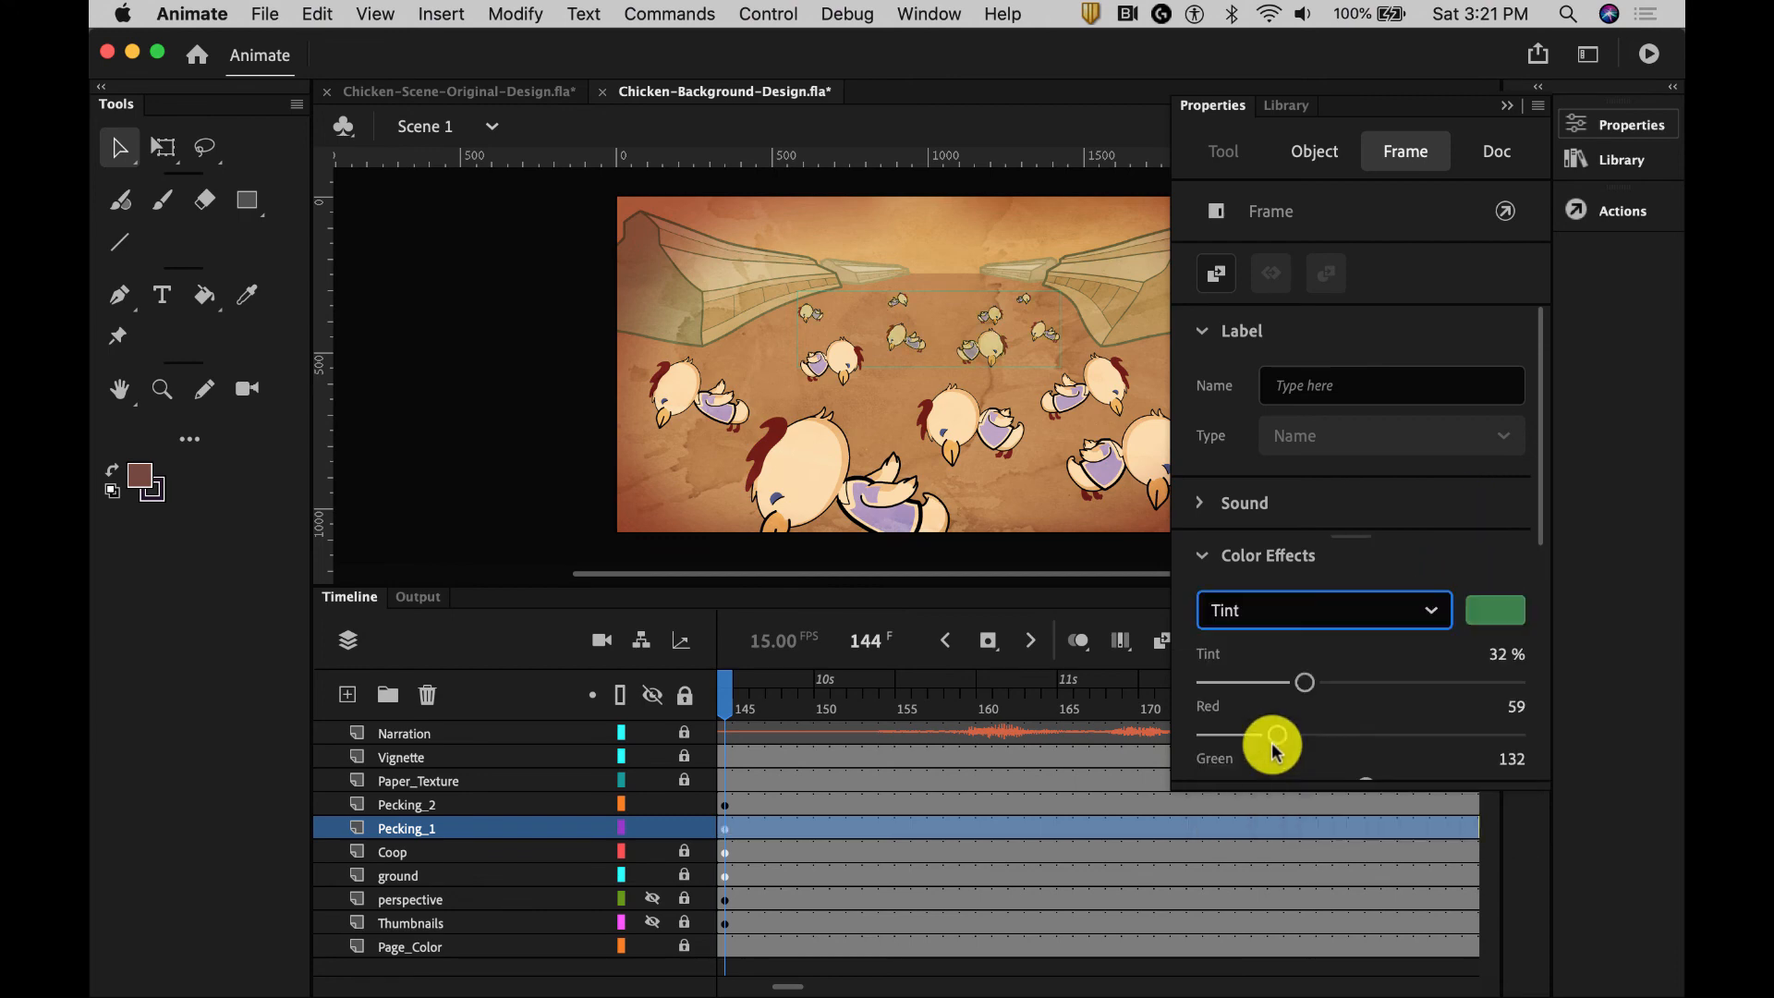
pyautogui.click(1494, 612)
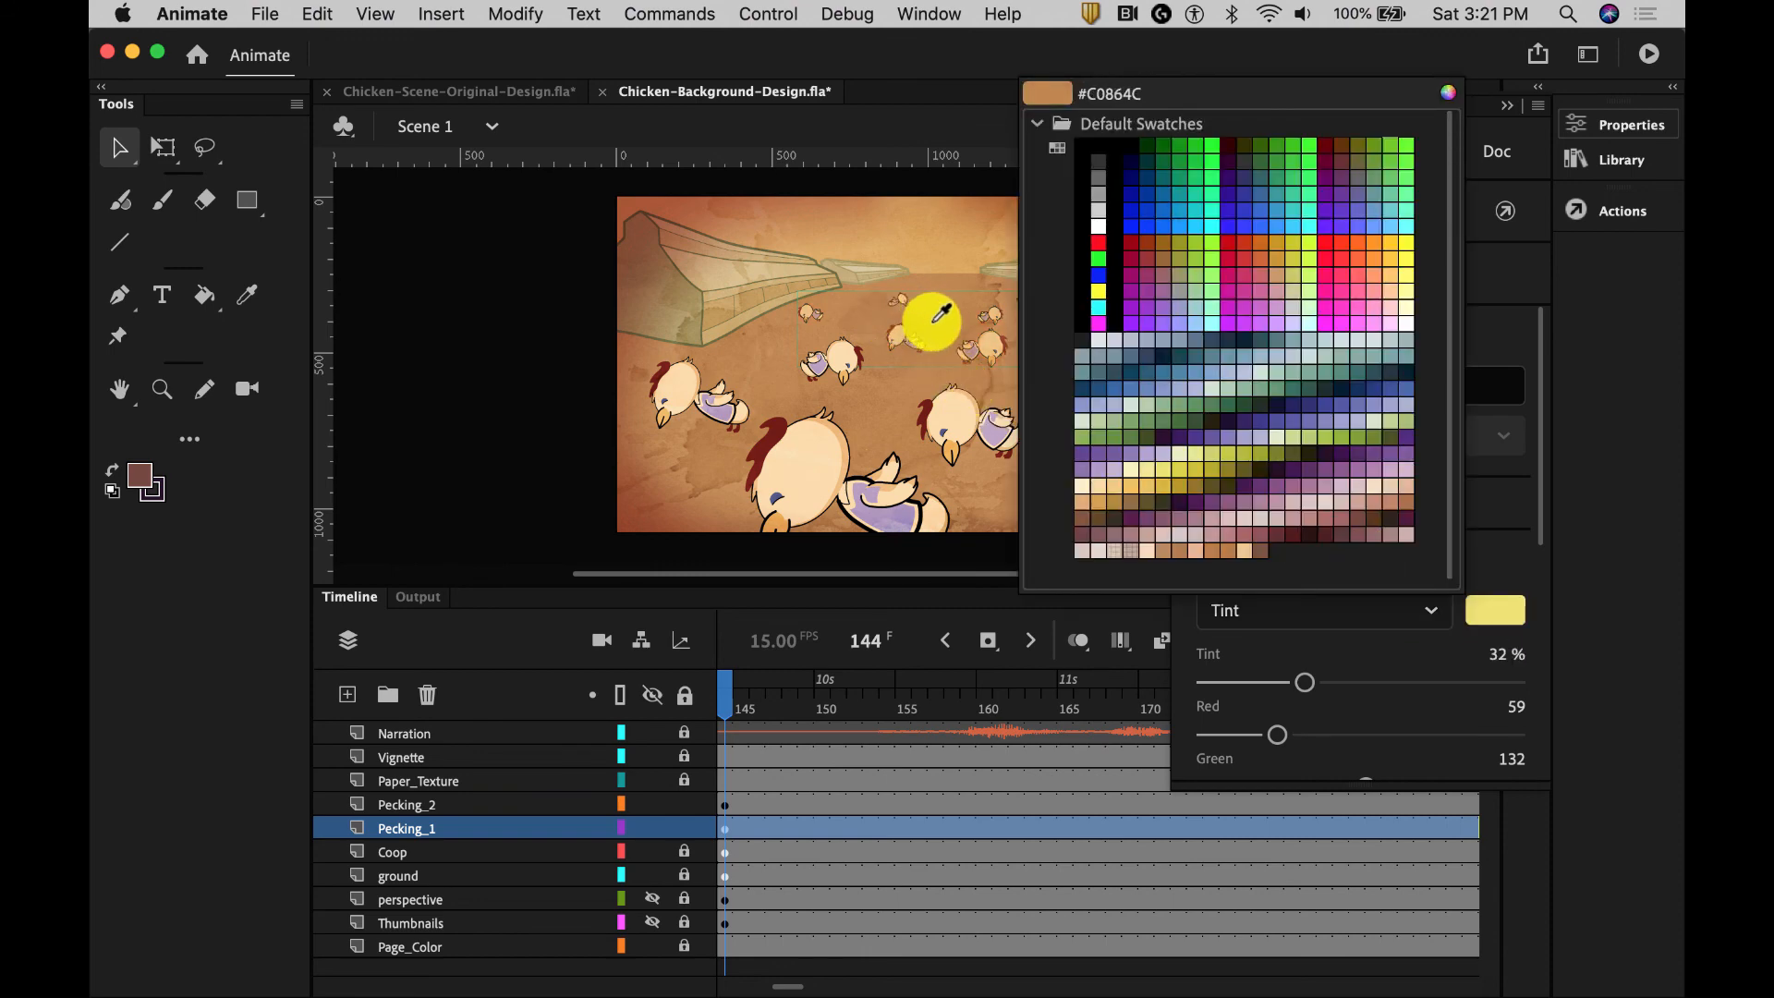
pyautogui.click(932, 326)
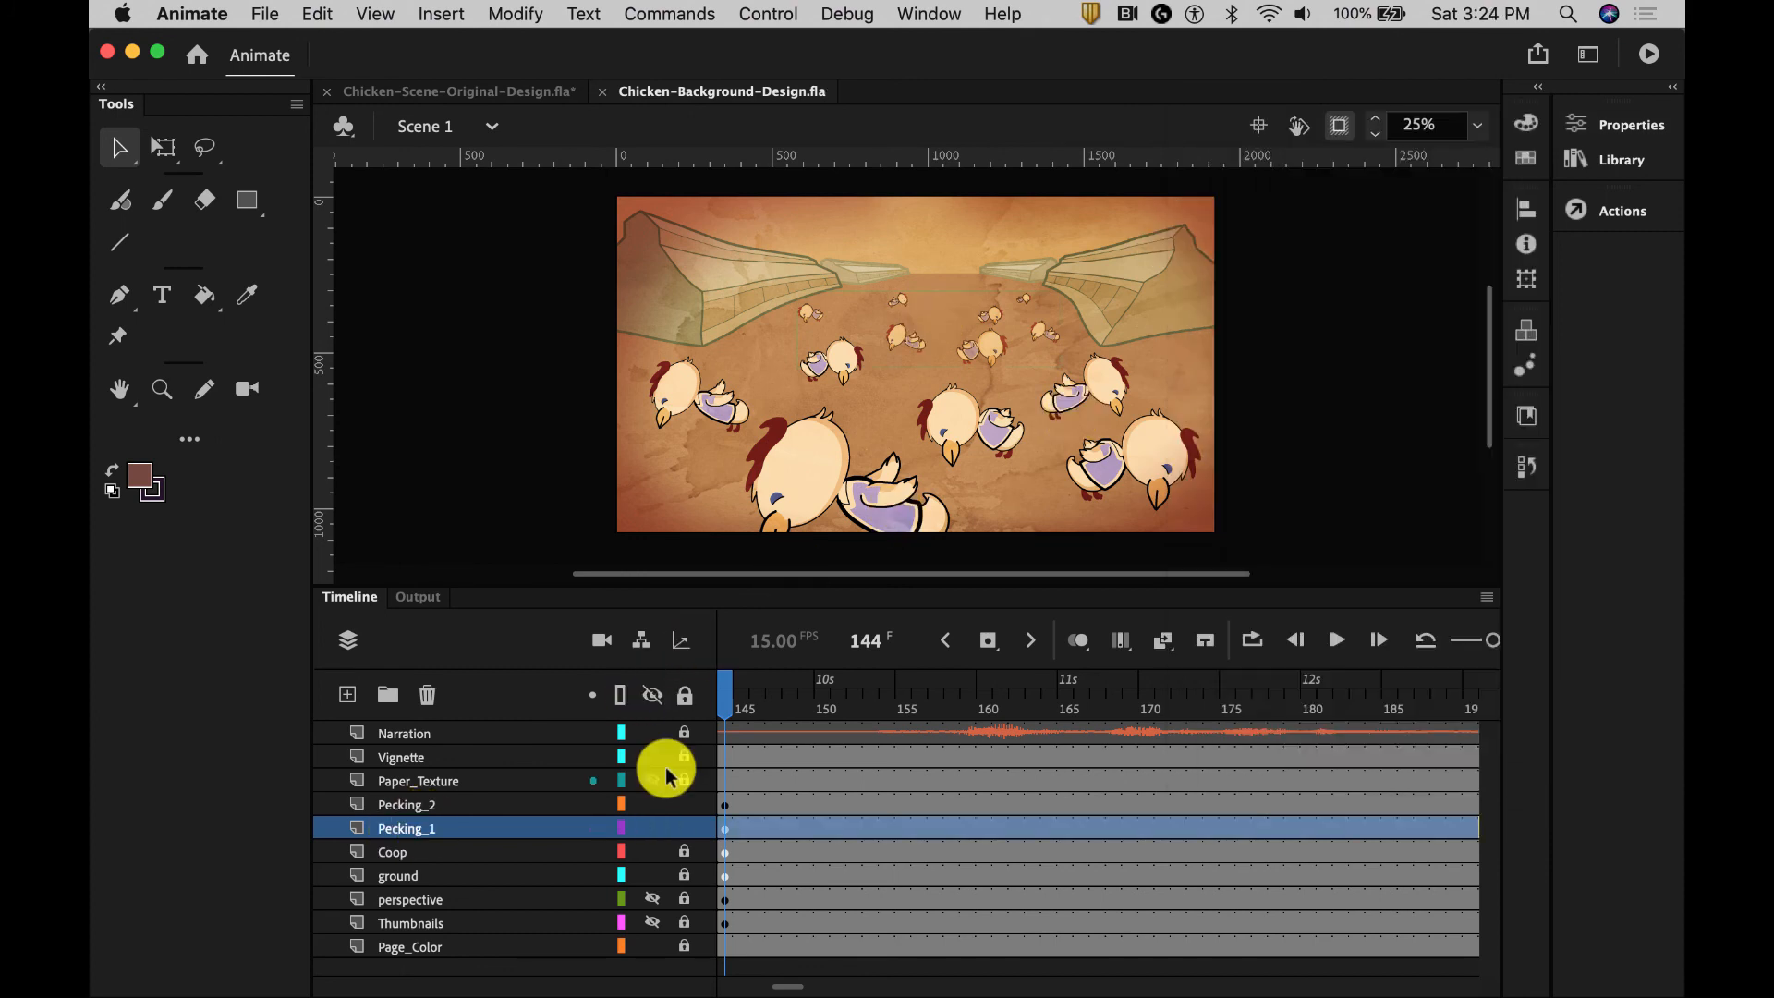
# Add an Adjust Color filter to the Pecking_1 frame with contrast -17 and brightness 14, and lower its saturation
pyautogui.click(1616, 123)
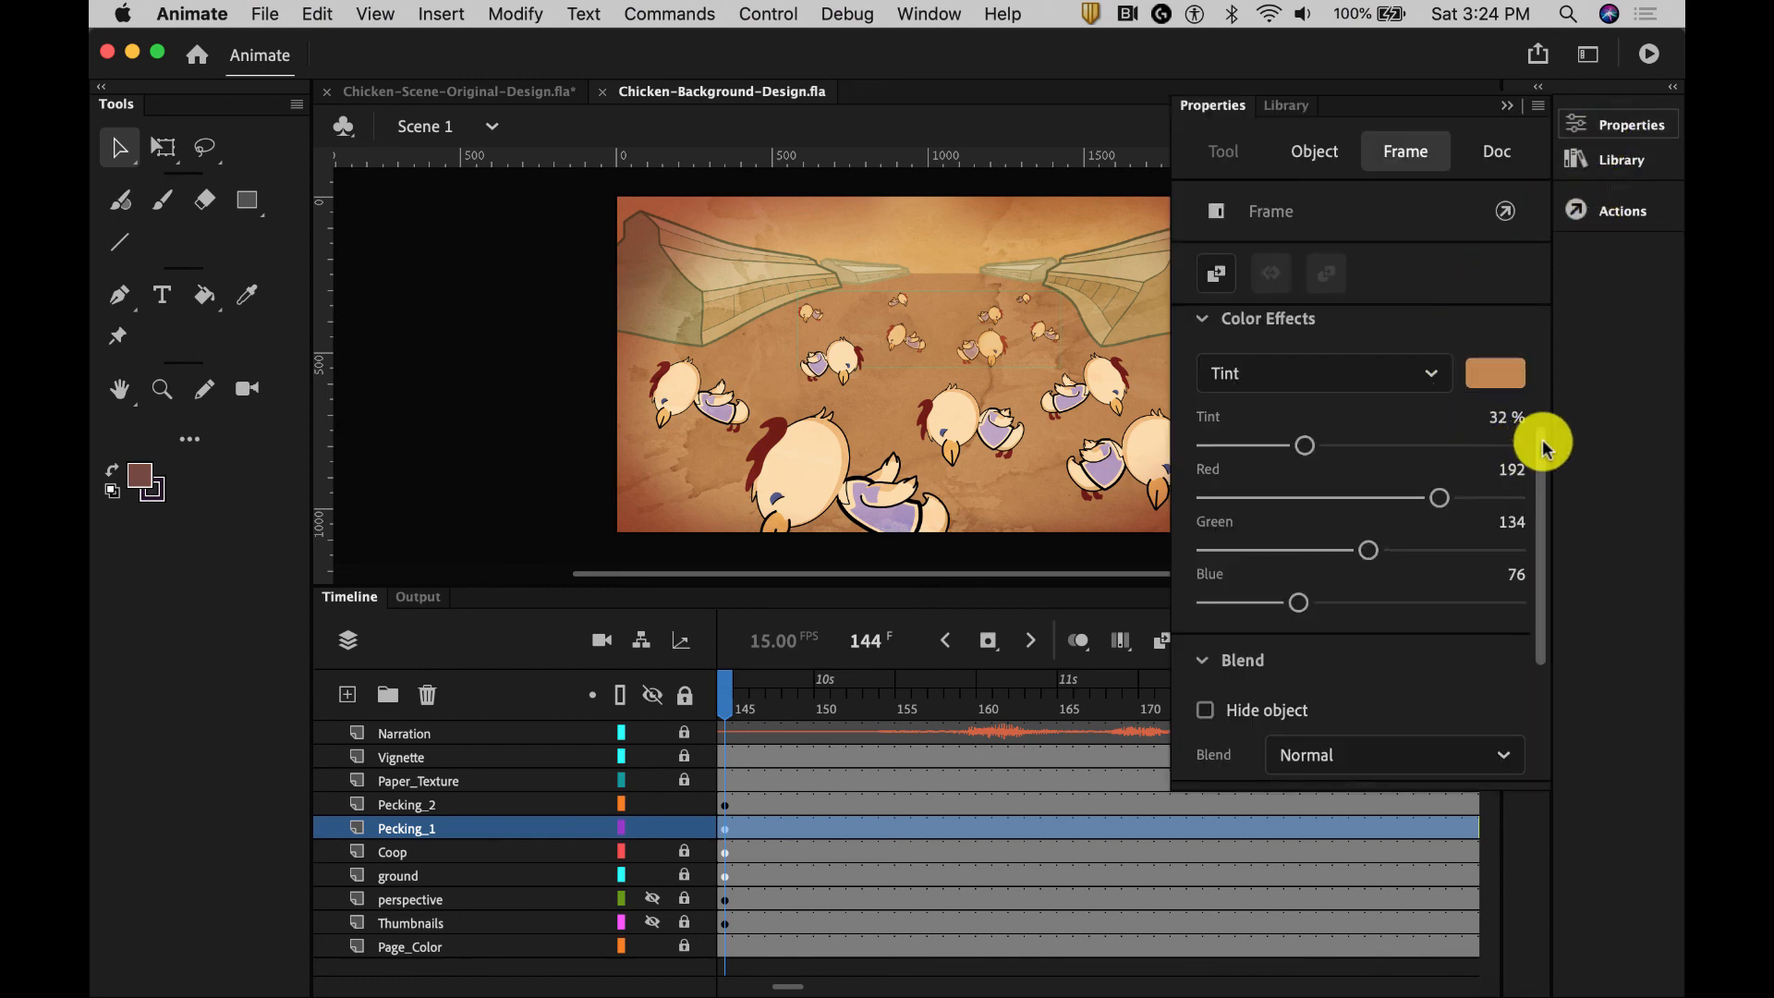
pyautogui.moveTo(1540, 445); pyautogui.dragTo(1504, 761)
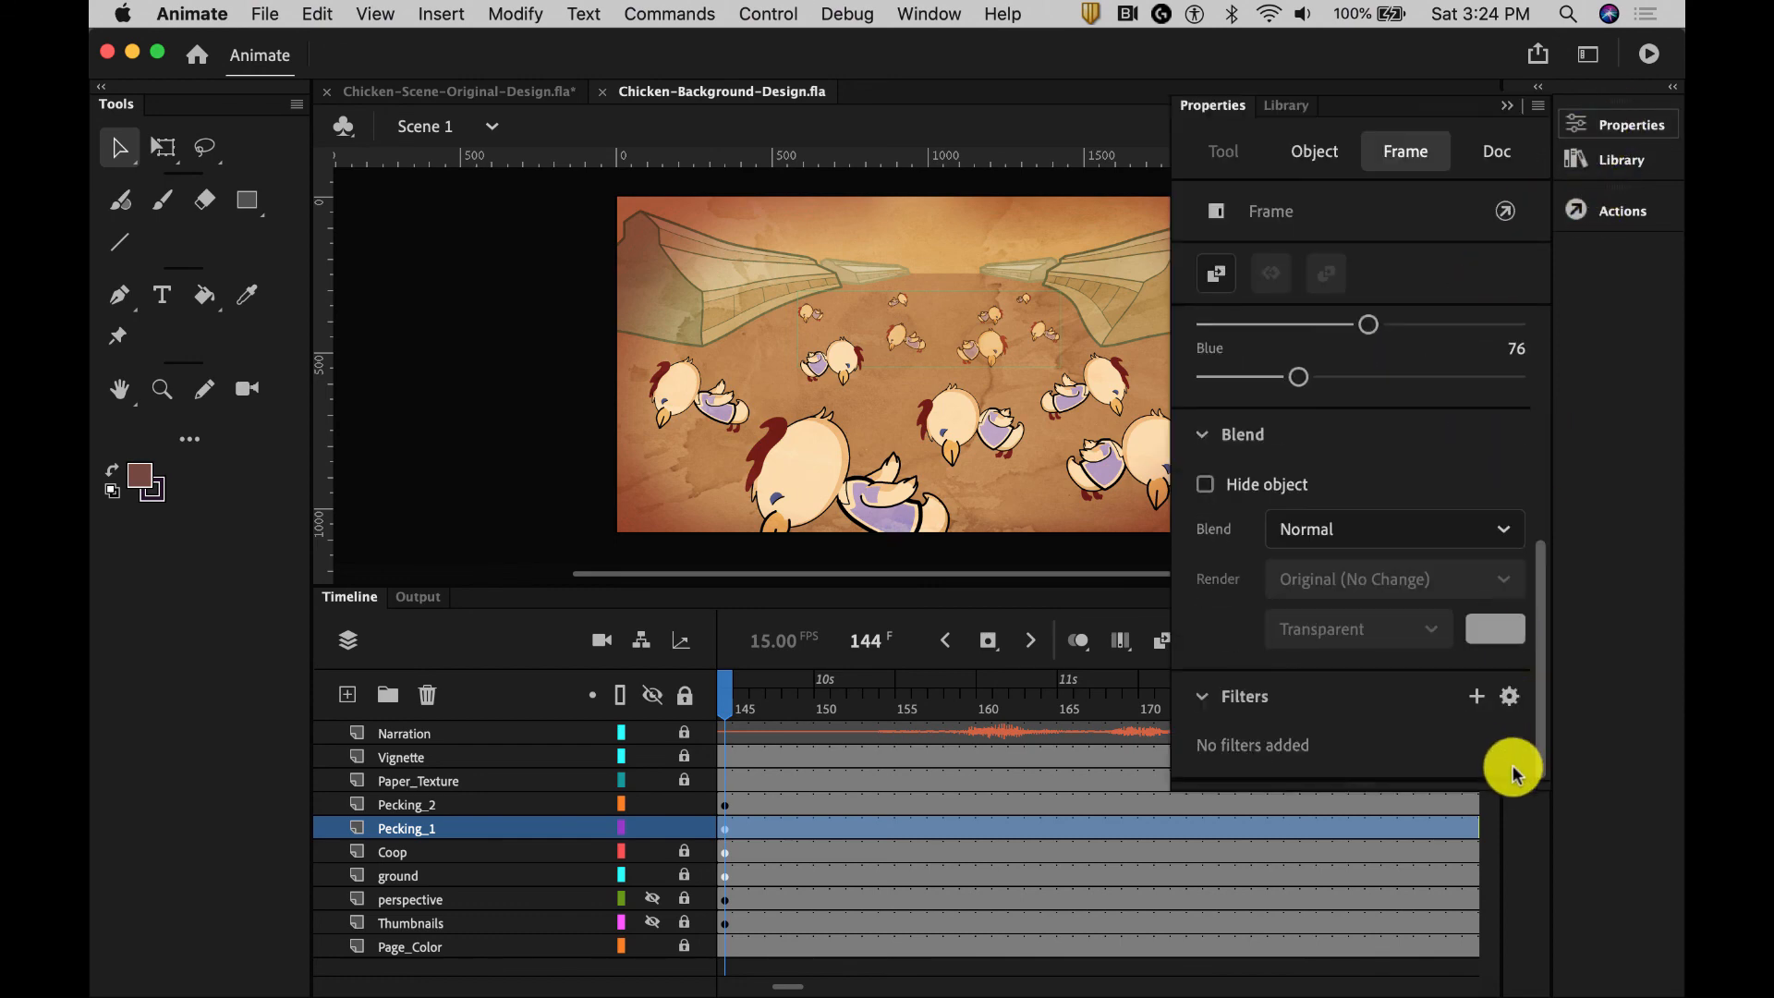
pyautogui.click(1473, 698)
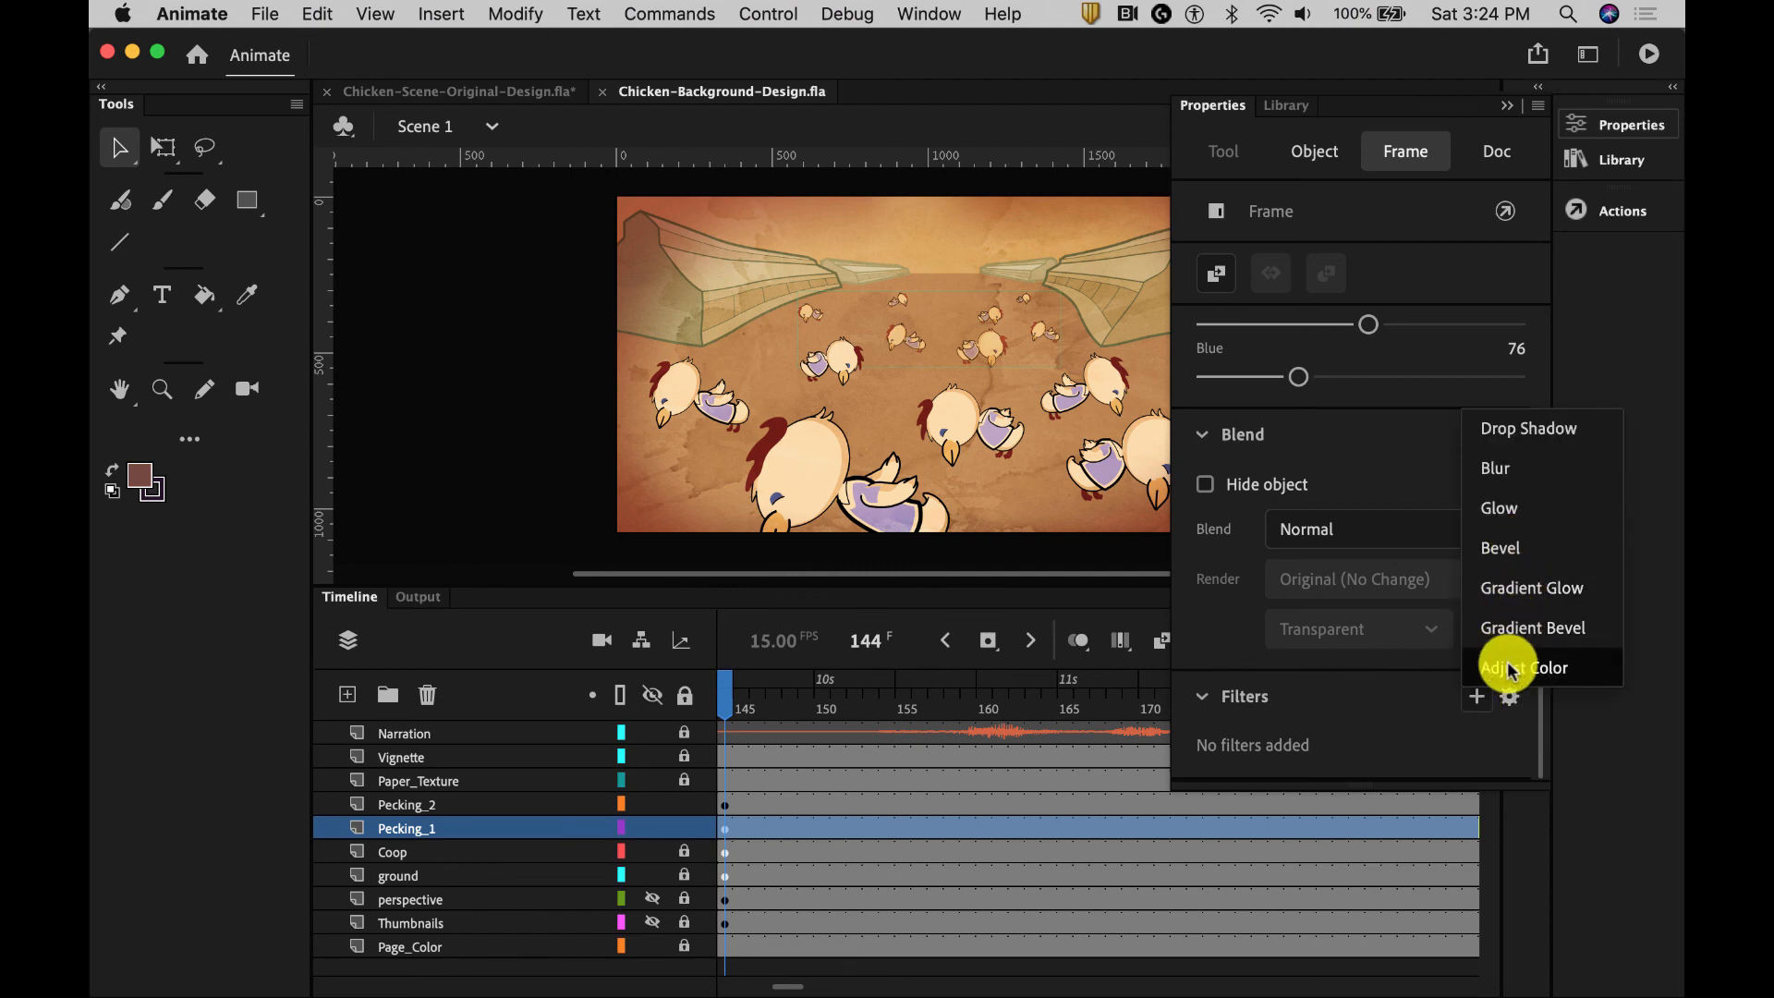
pyautogui.click(1510, 669)
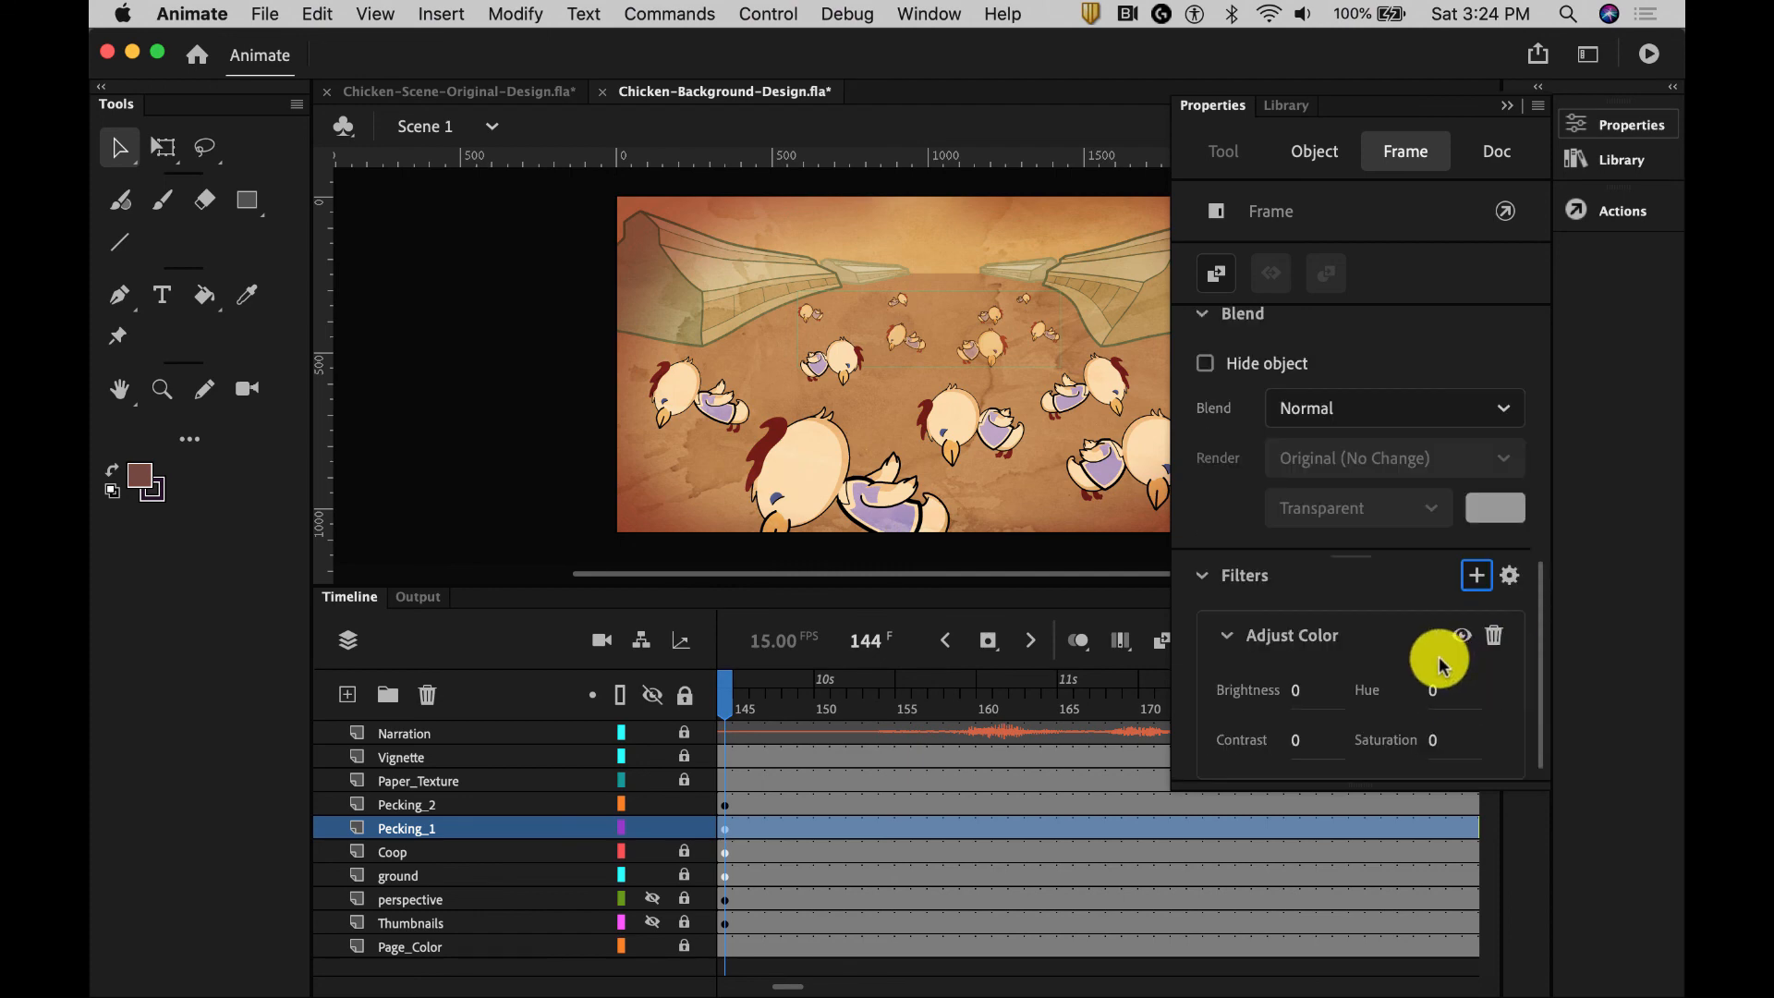
pyautogui.click(1292, 742)
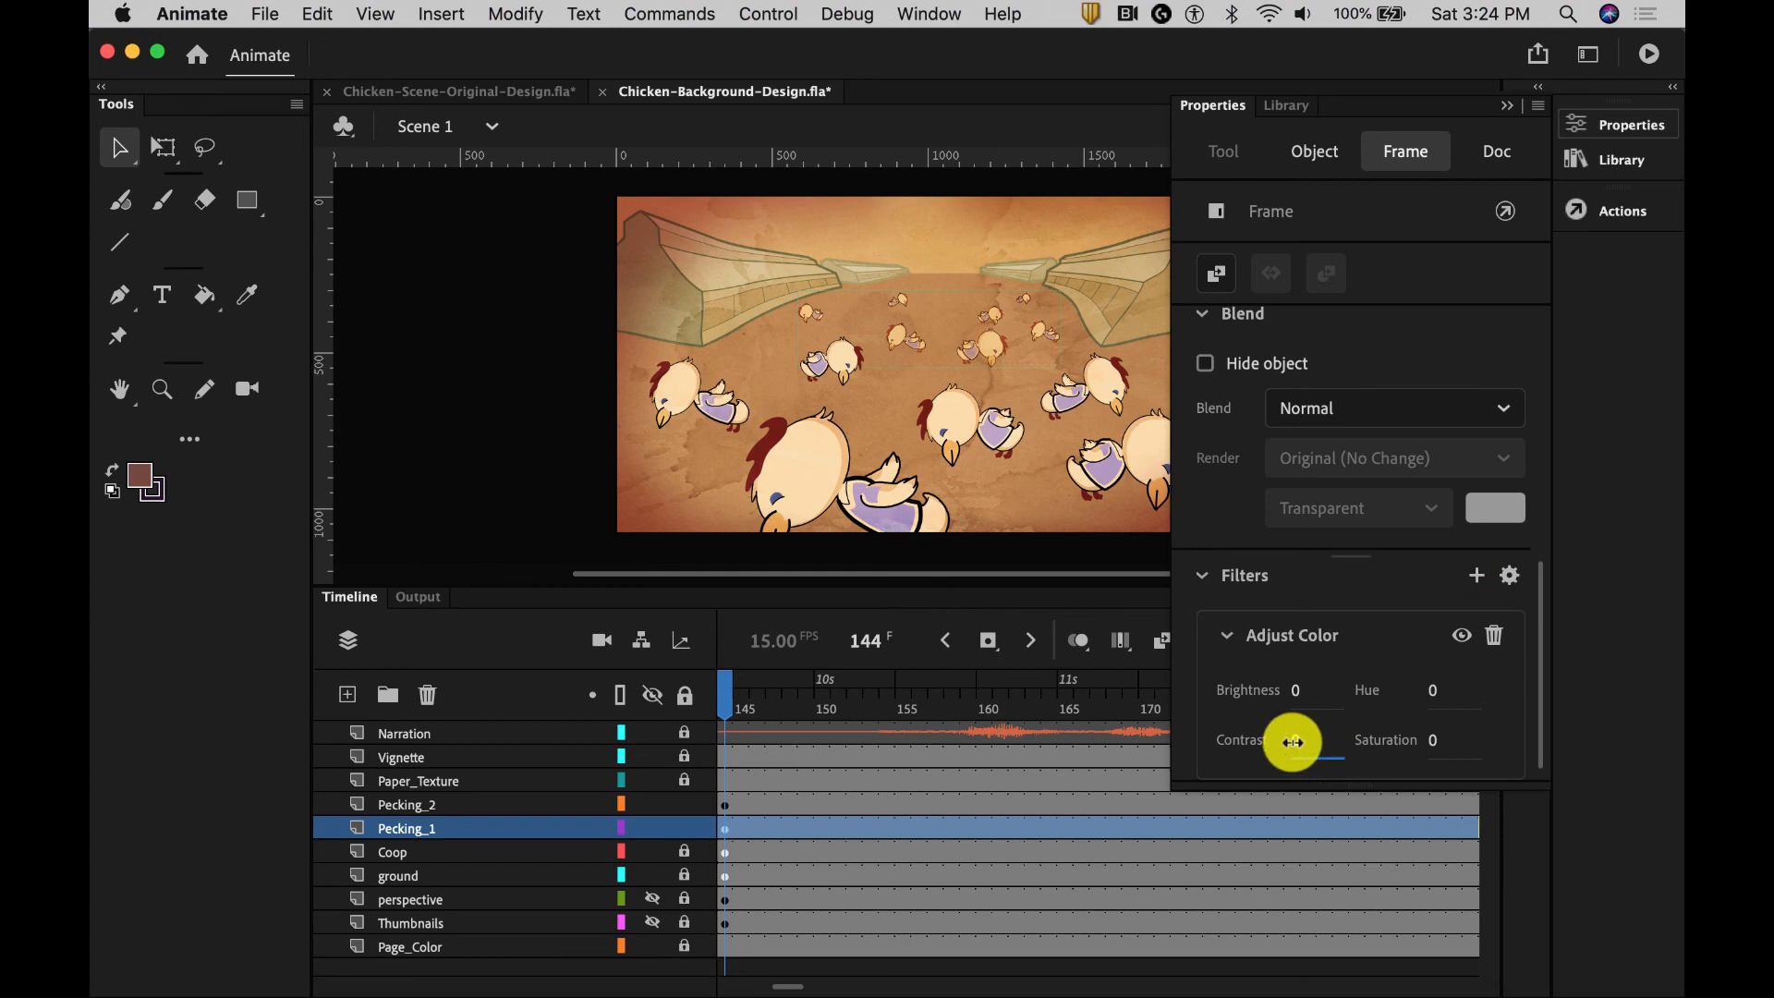
pyautogui.moveTo(1292, 742); pyautogui.dragTo(1266, 742)
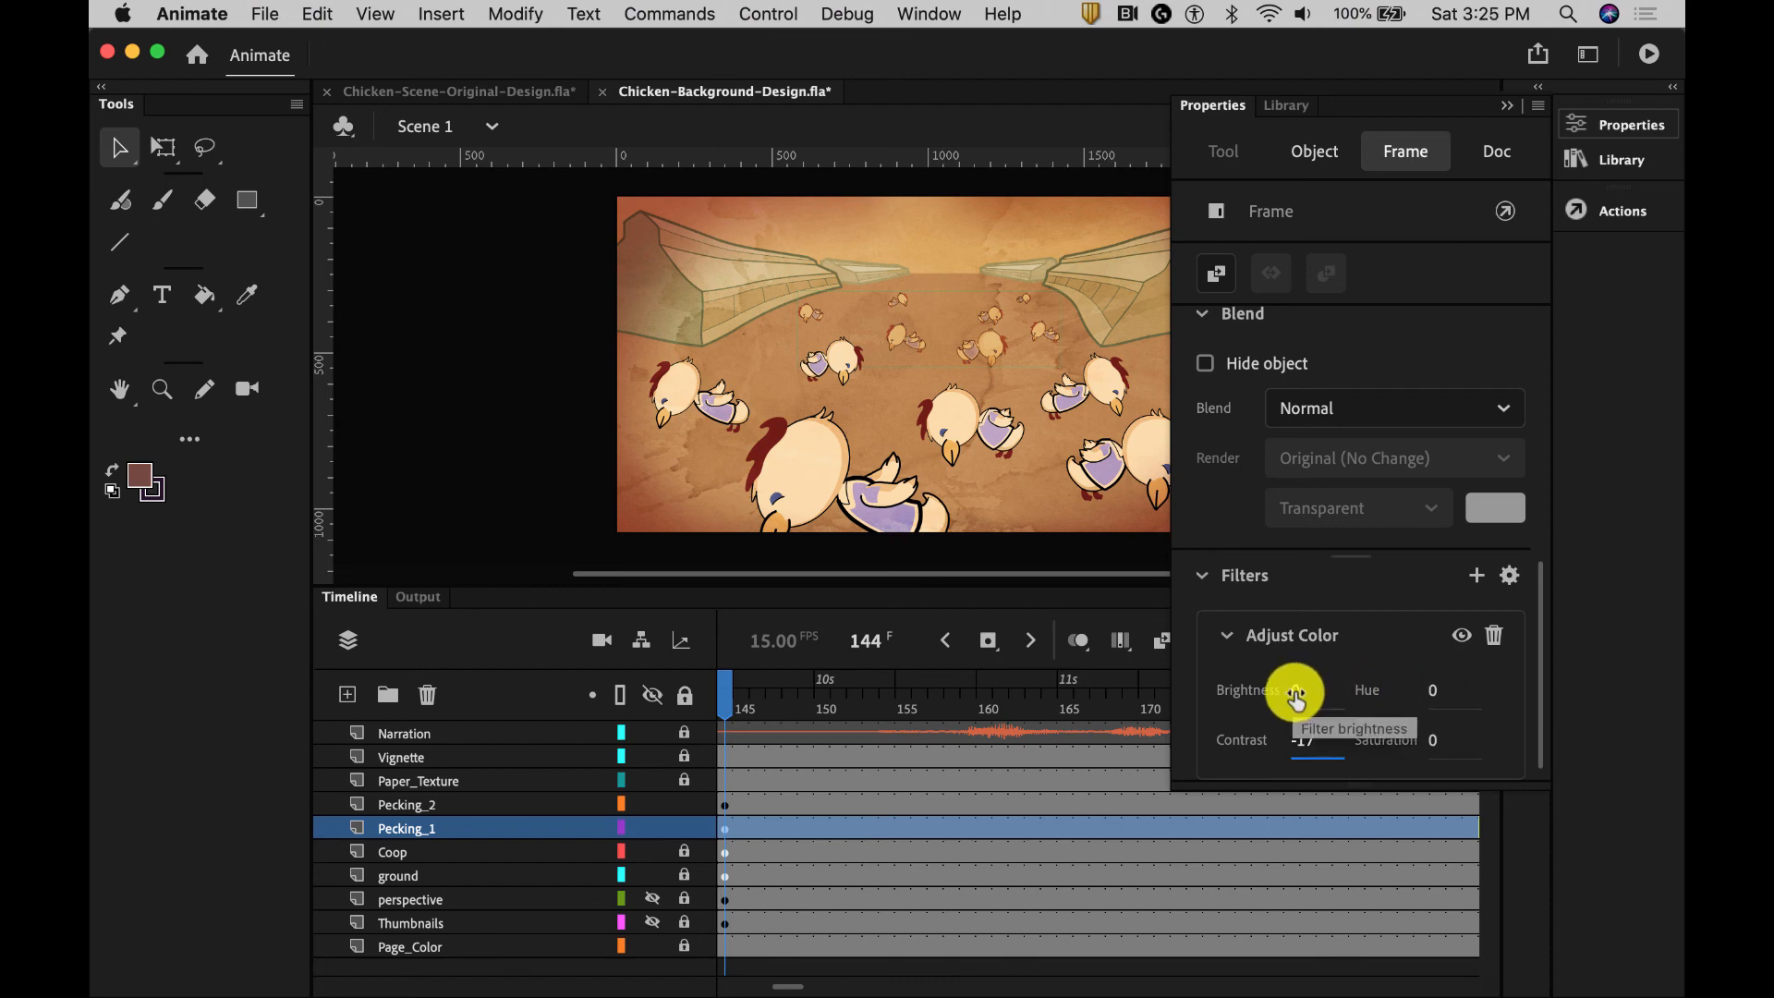
pyautogui.moveTo(1296, 693); pyautogui.dragTo(1339, 689)
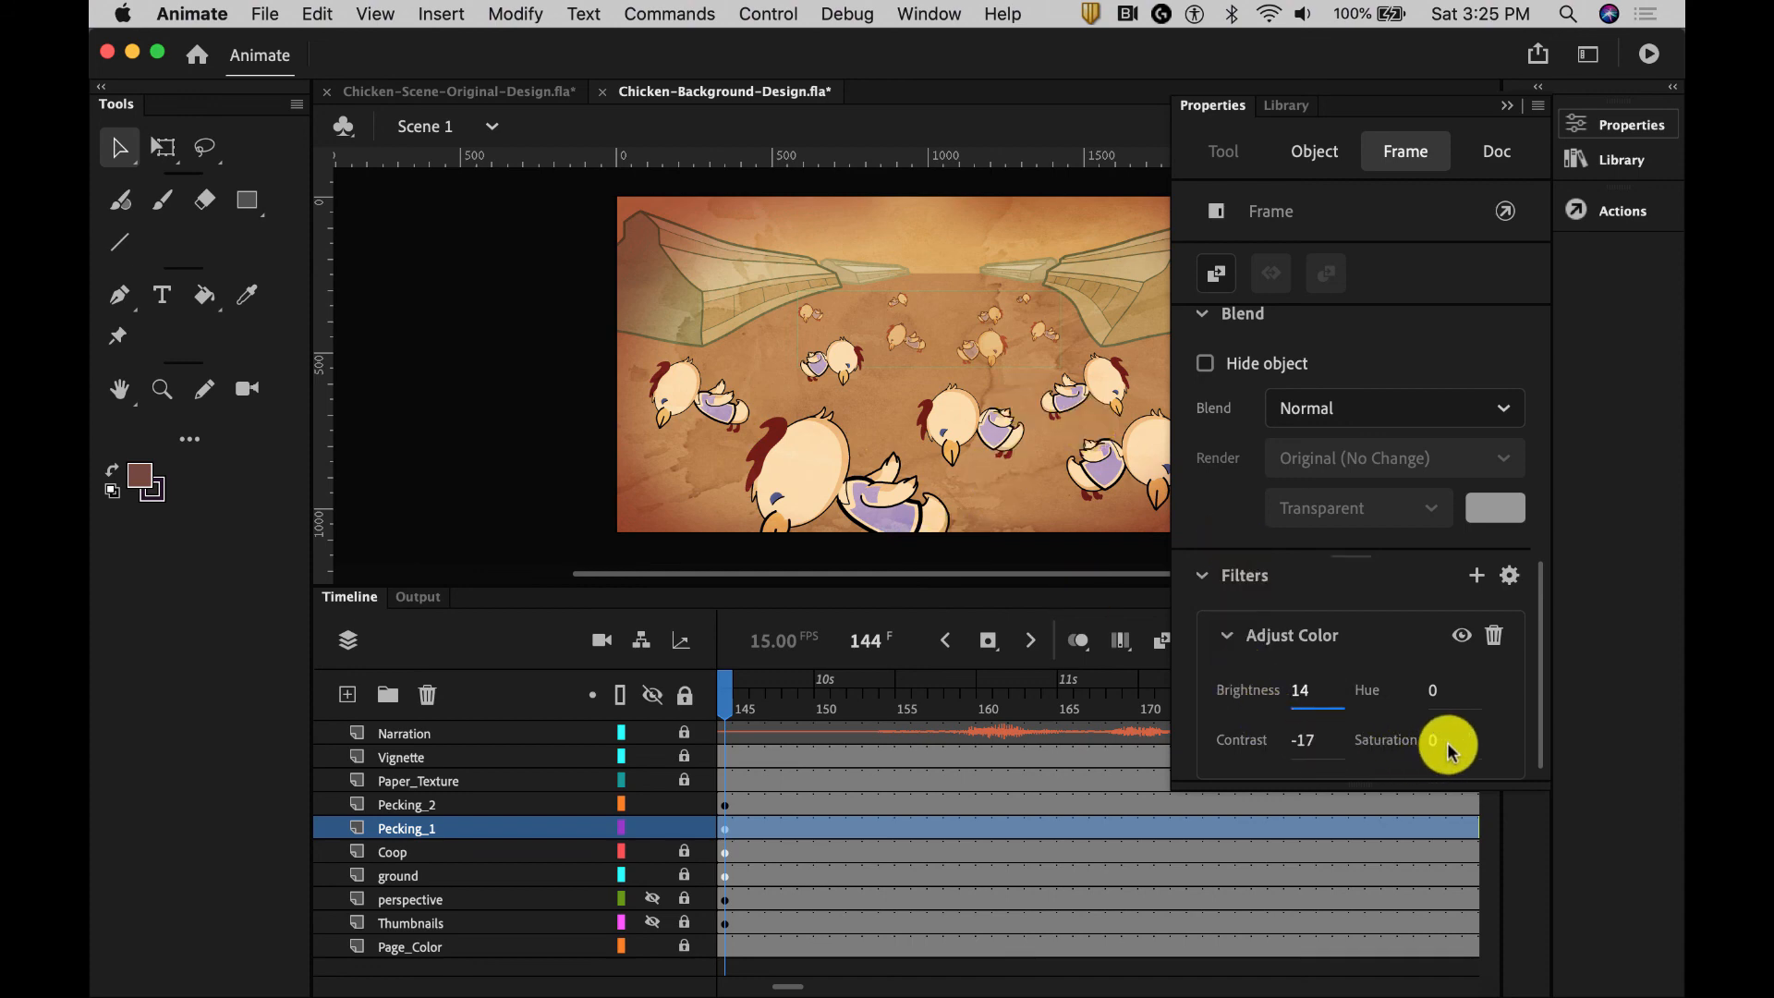
pyautogui.moveTo(1448, 750); pyautogui.dragTo(1373, 736)
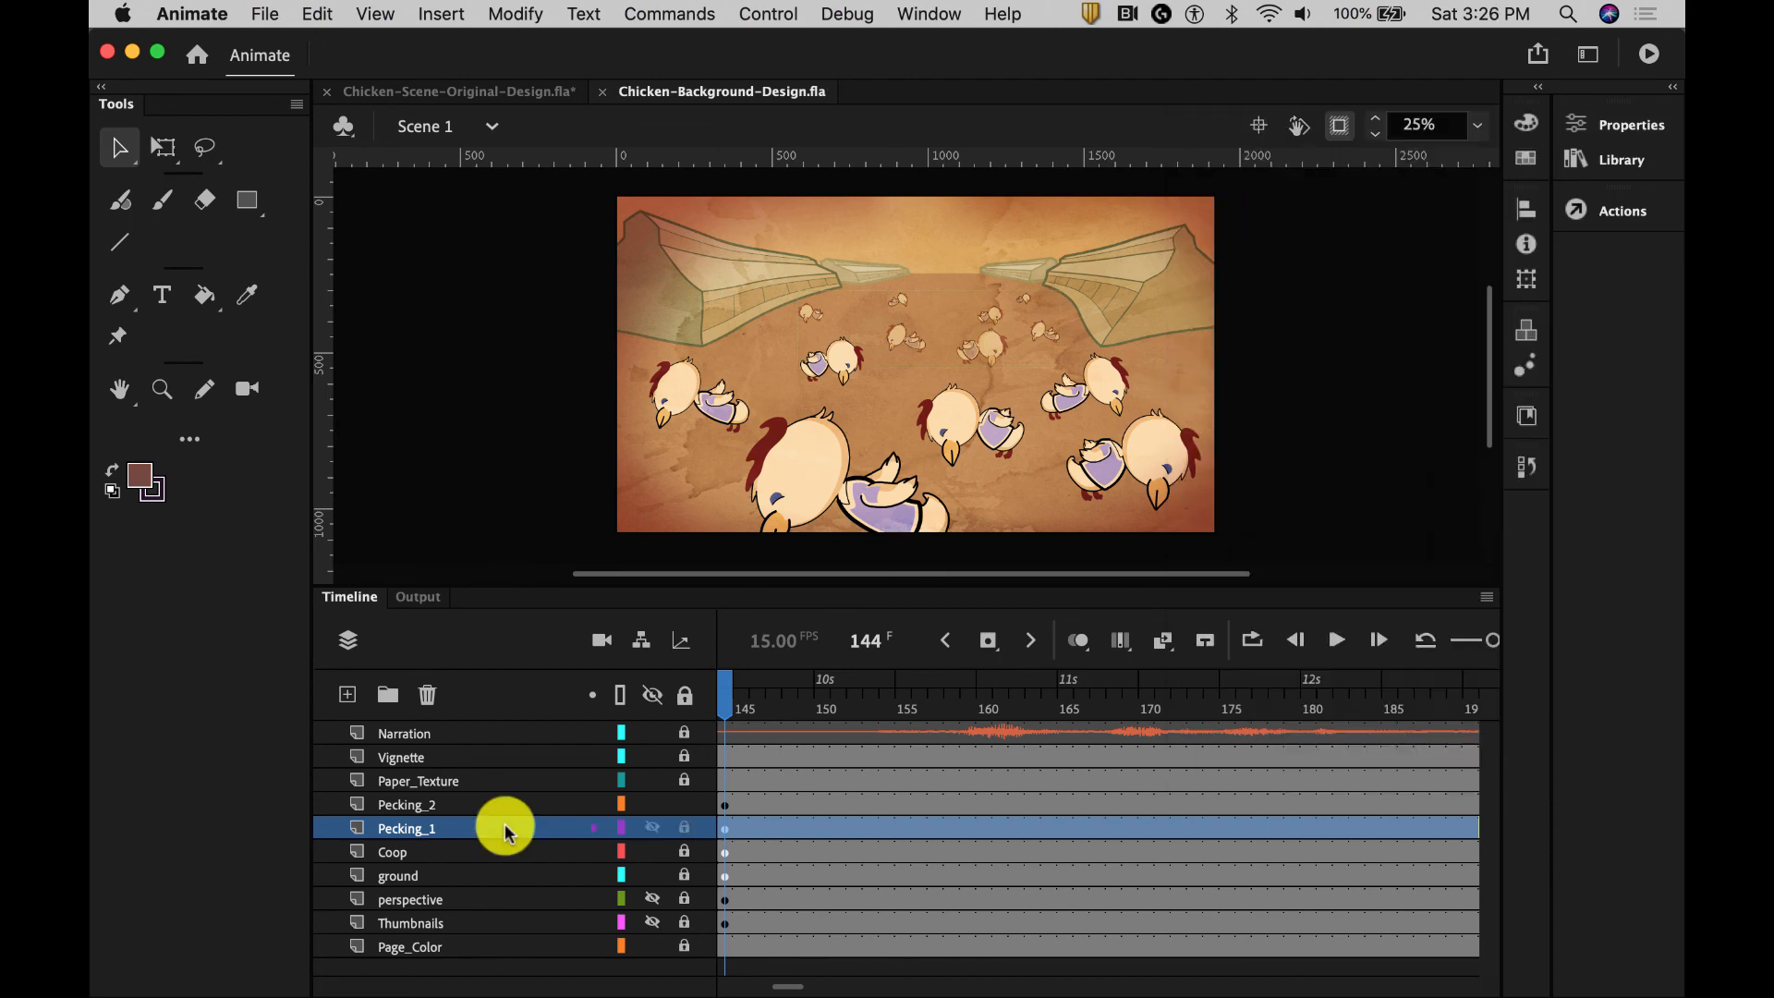
# Tint the Pecking_2 frame lightly with red 192, green 134, blue 76, and set its Adjust Color contrast to -11 with slightly higher saturation
pyautogui.click(418, 806)
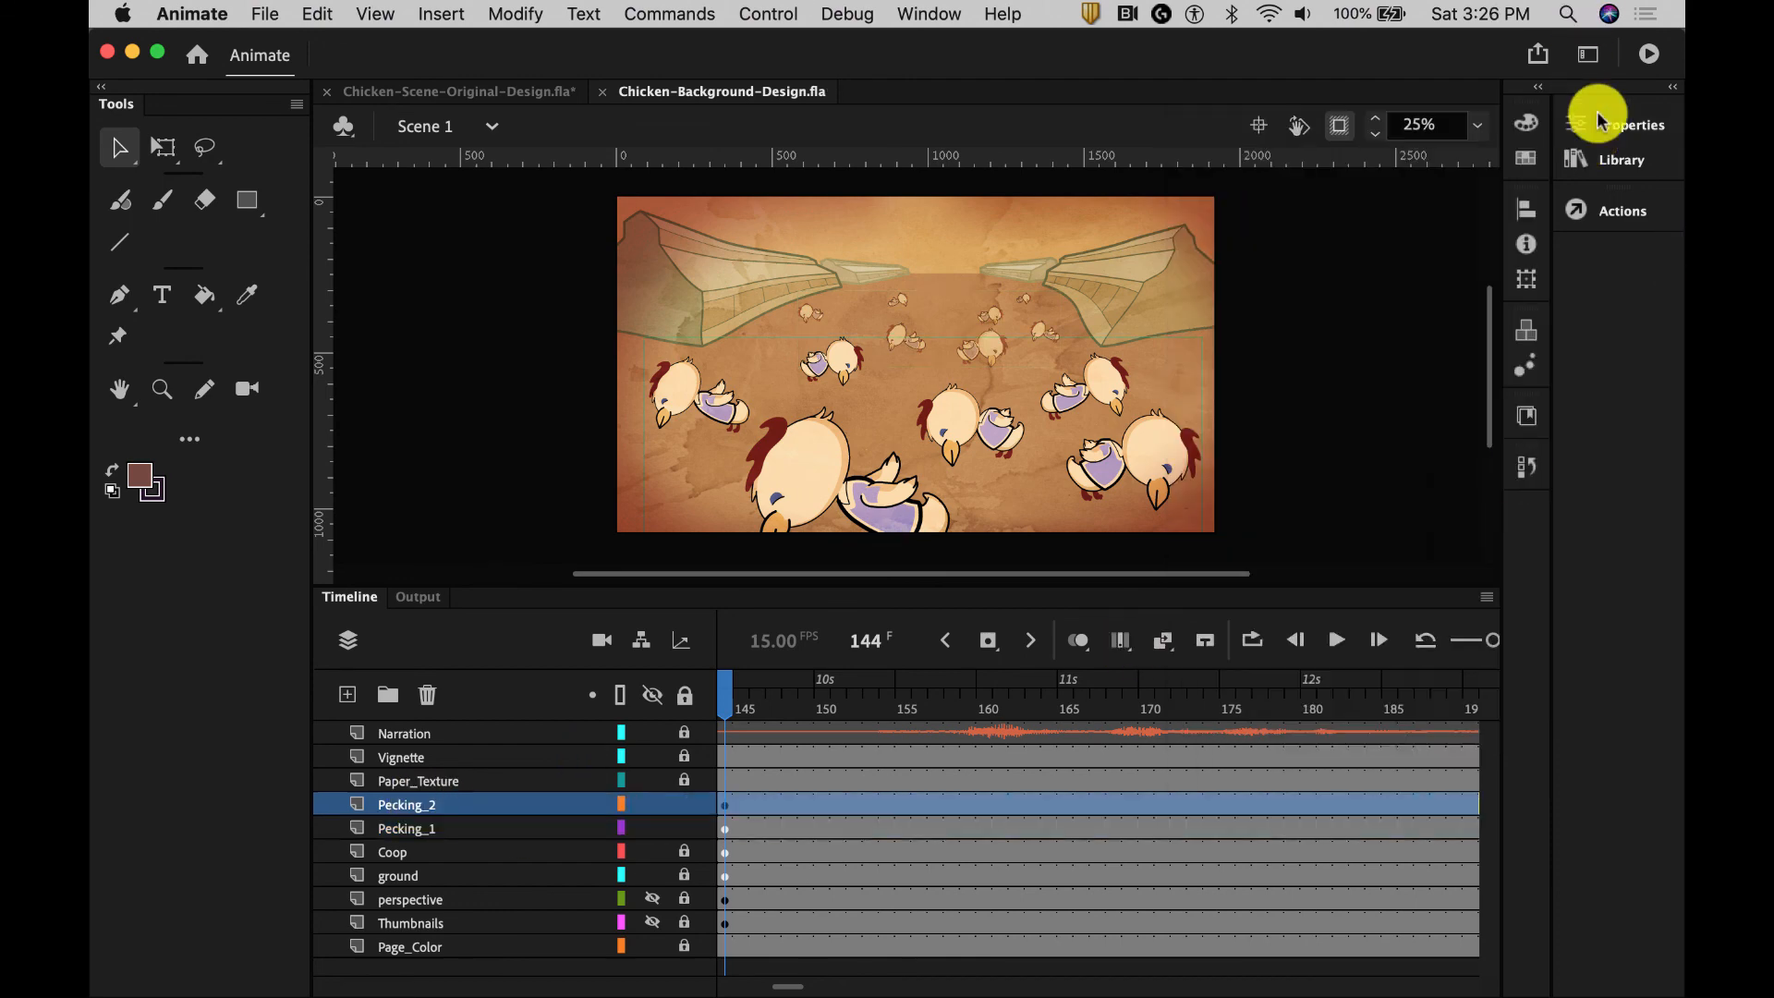
pyautogui.click(1619, 132)
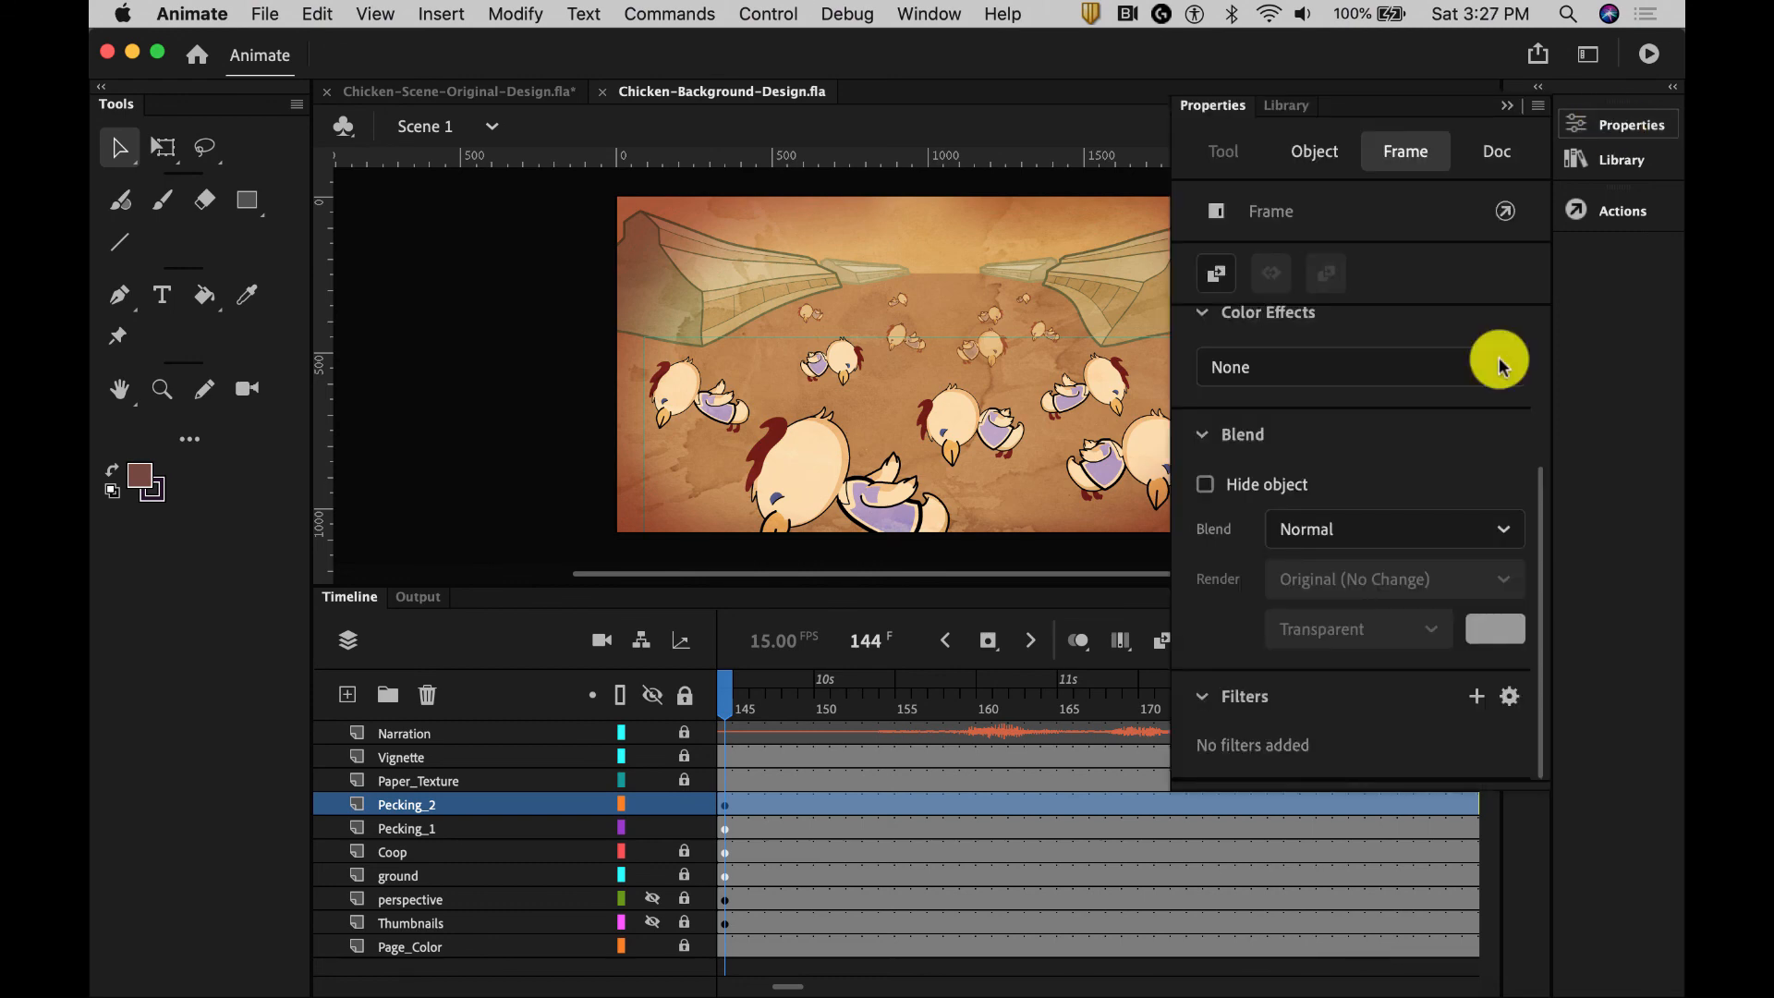
pyautogui.click(1396, 369)
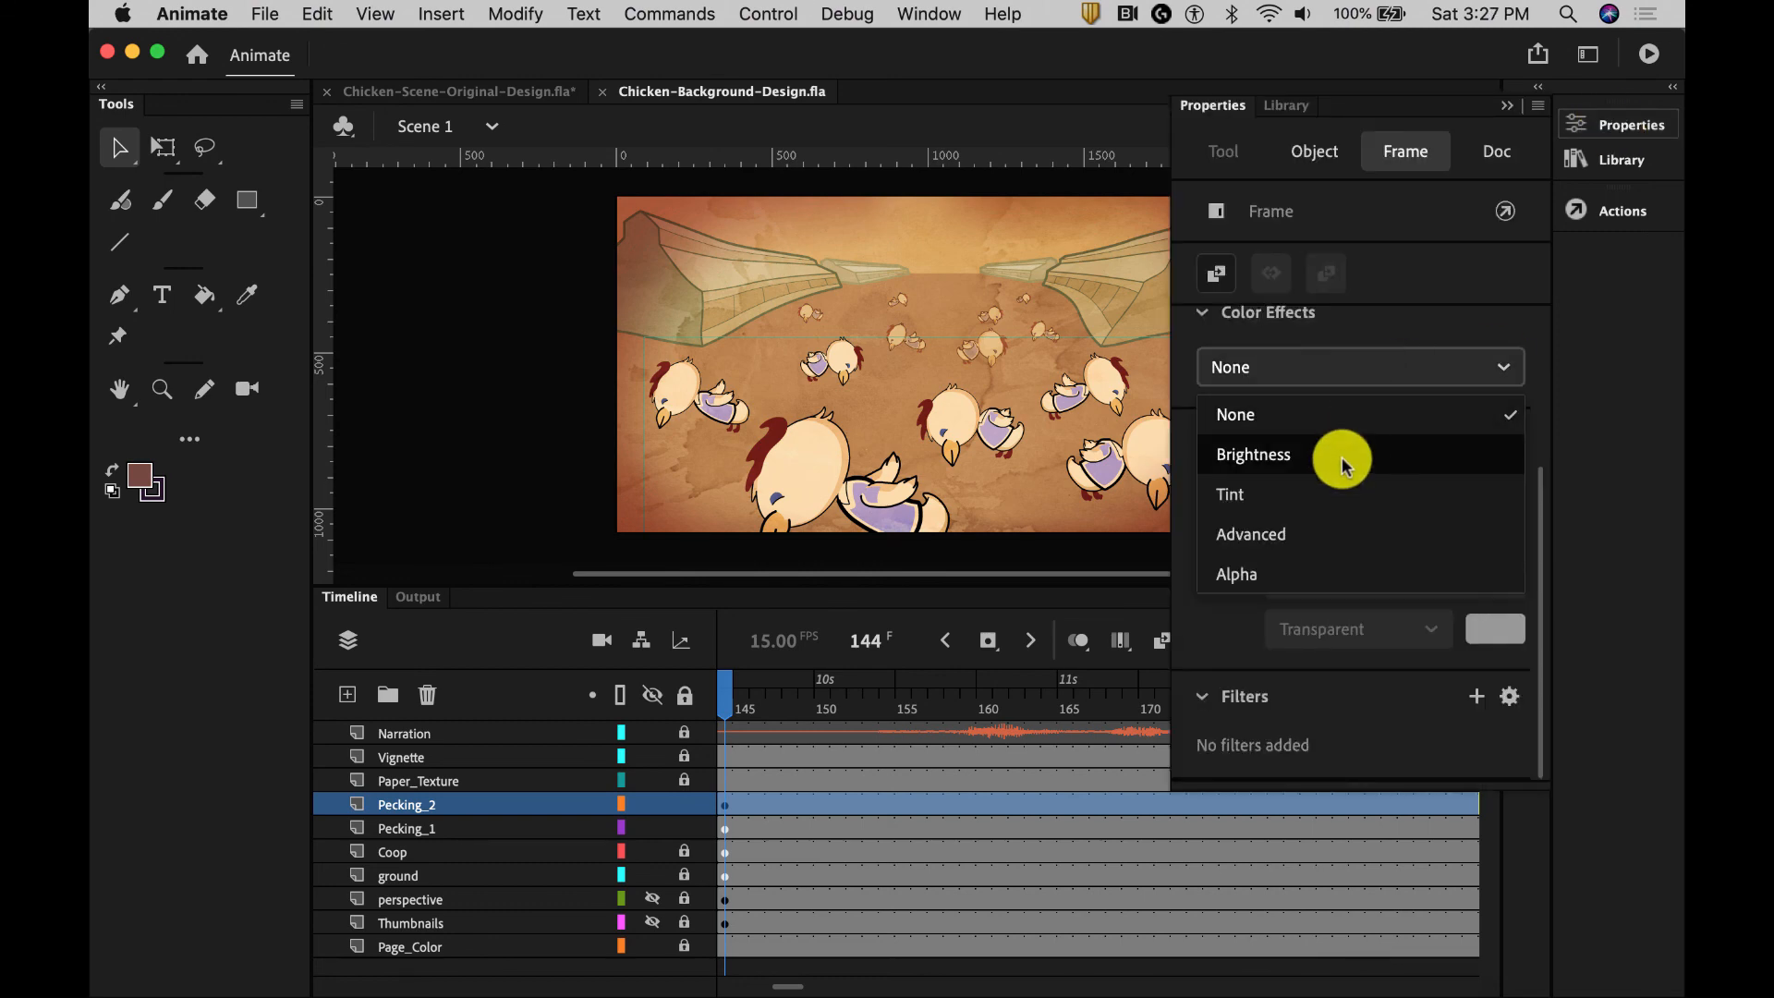
pyautogui.click(1298, 502)
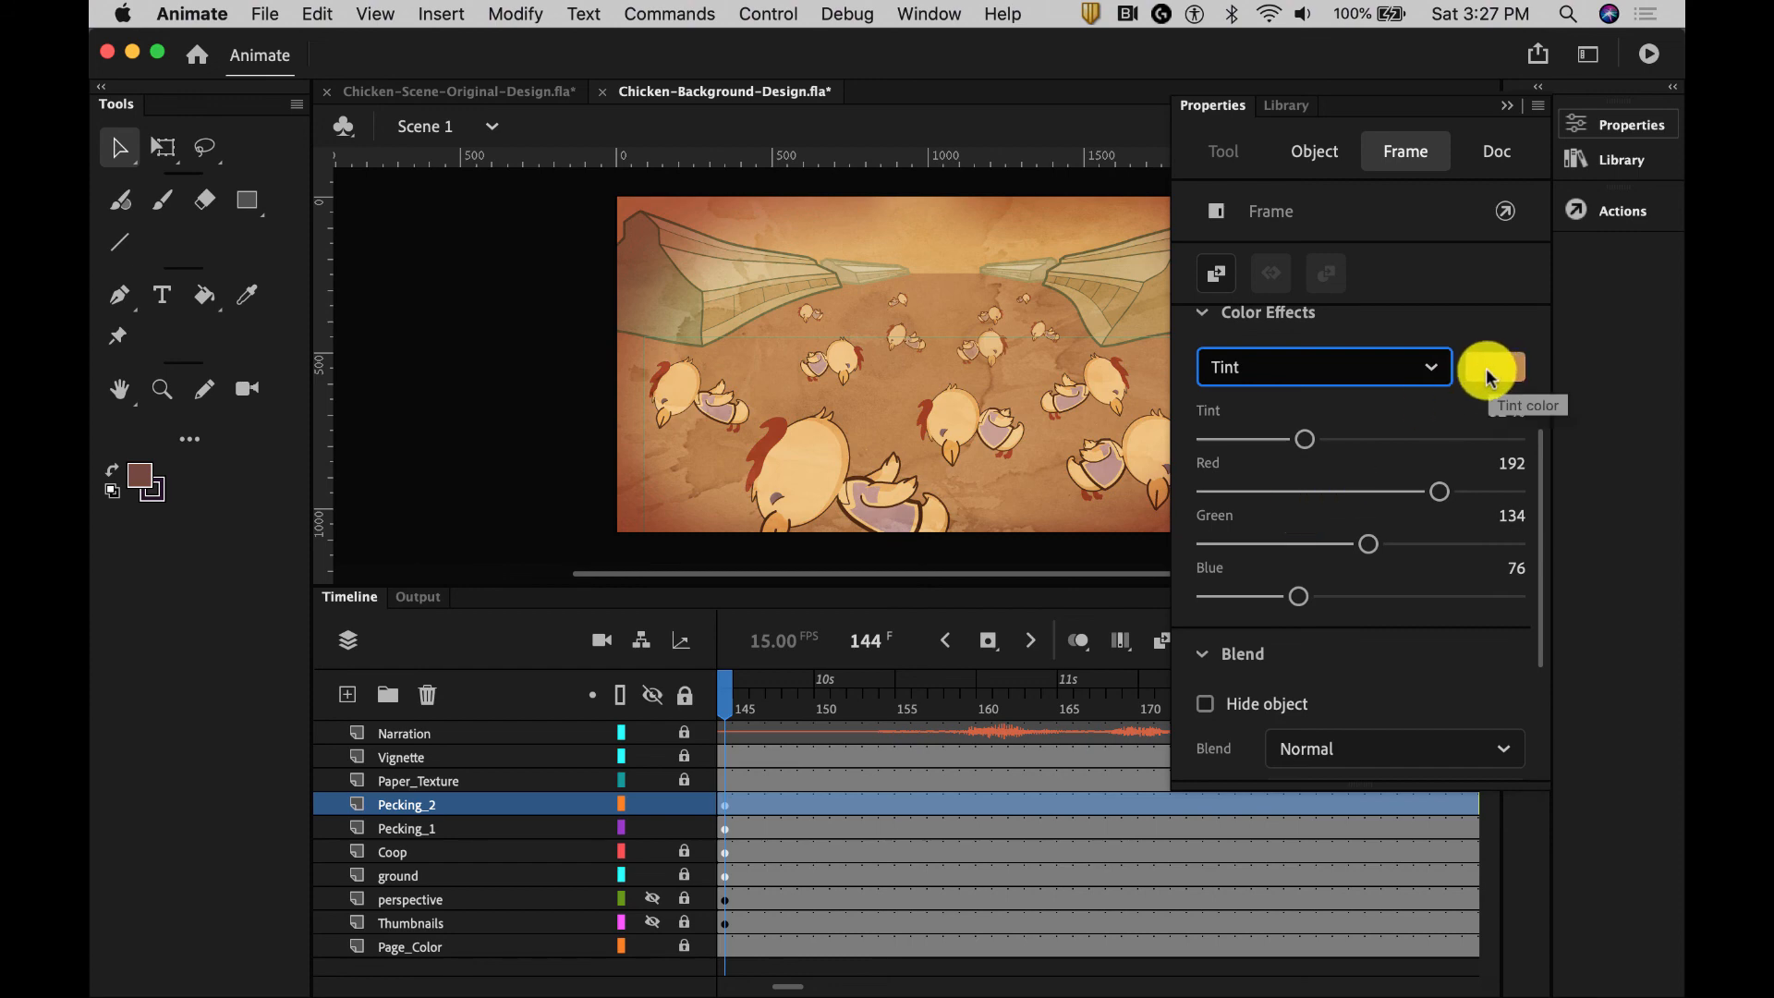
pyautogui.moveTo(1299, 441); pyautogui.dragTo(1259, 446)
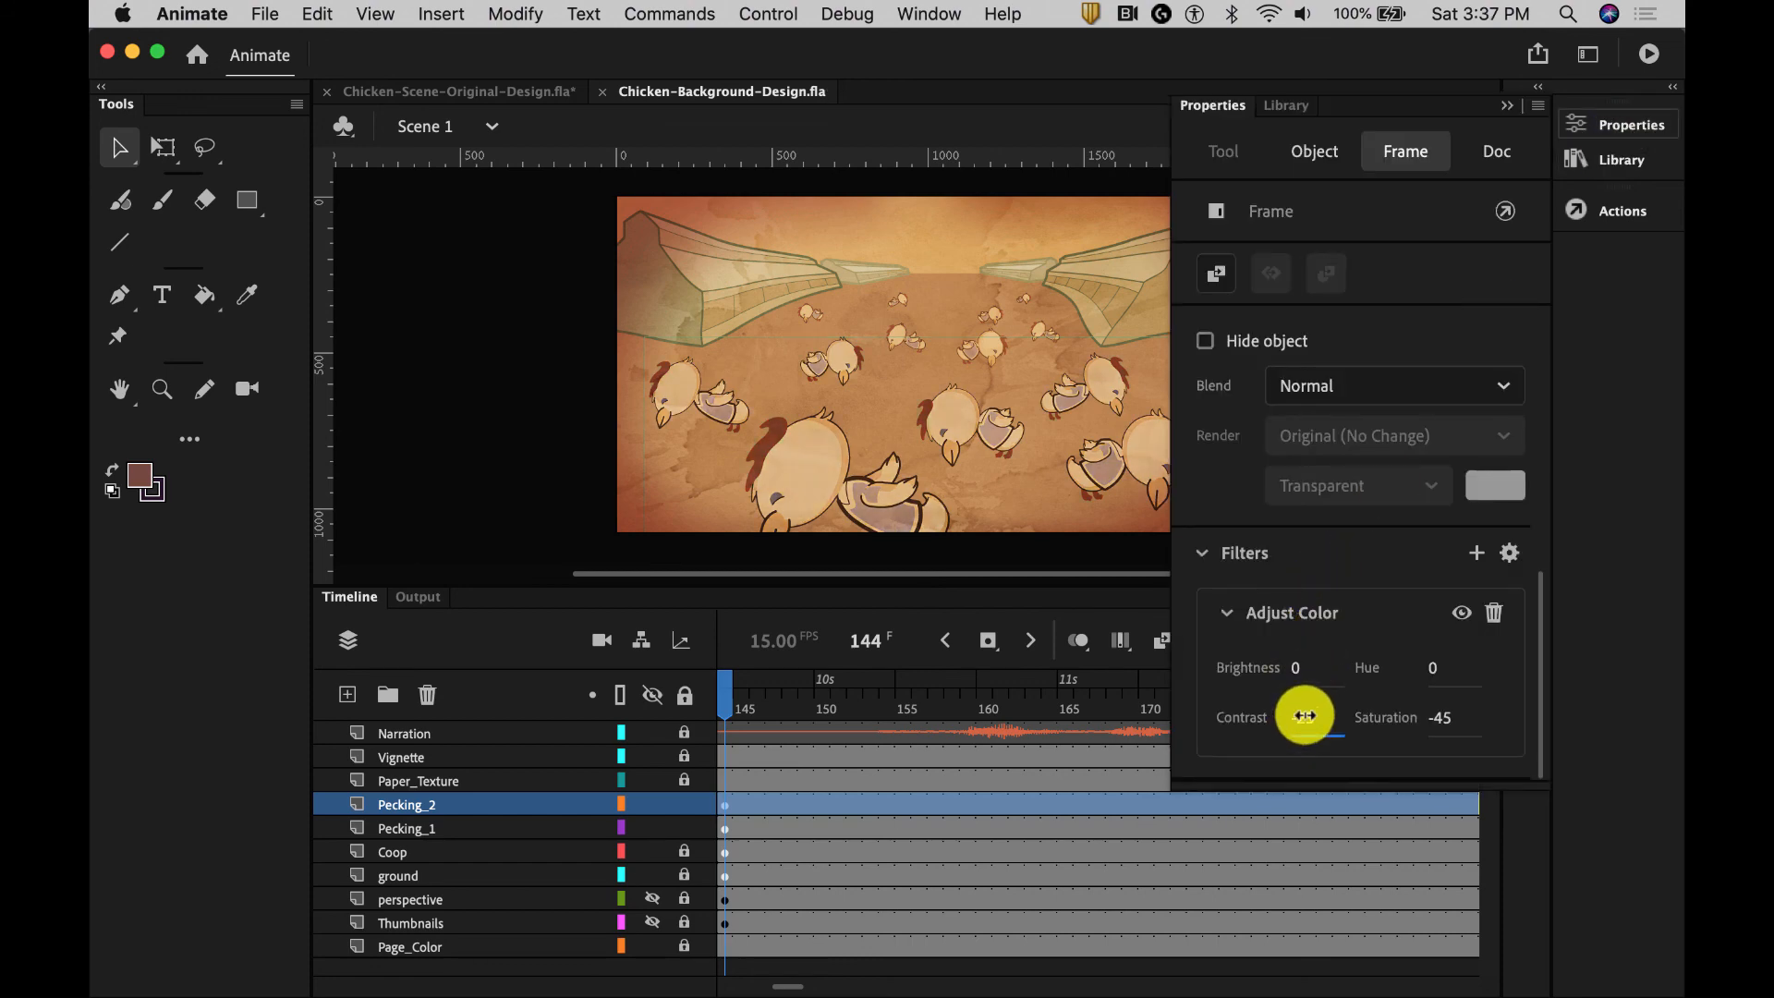
pyautogui.moveTo(1303, 716); pyautogui.dragTo(1318, 712)
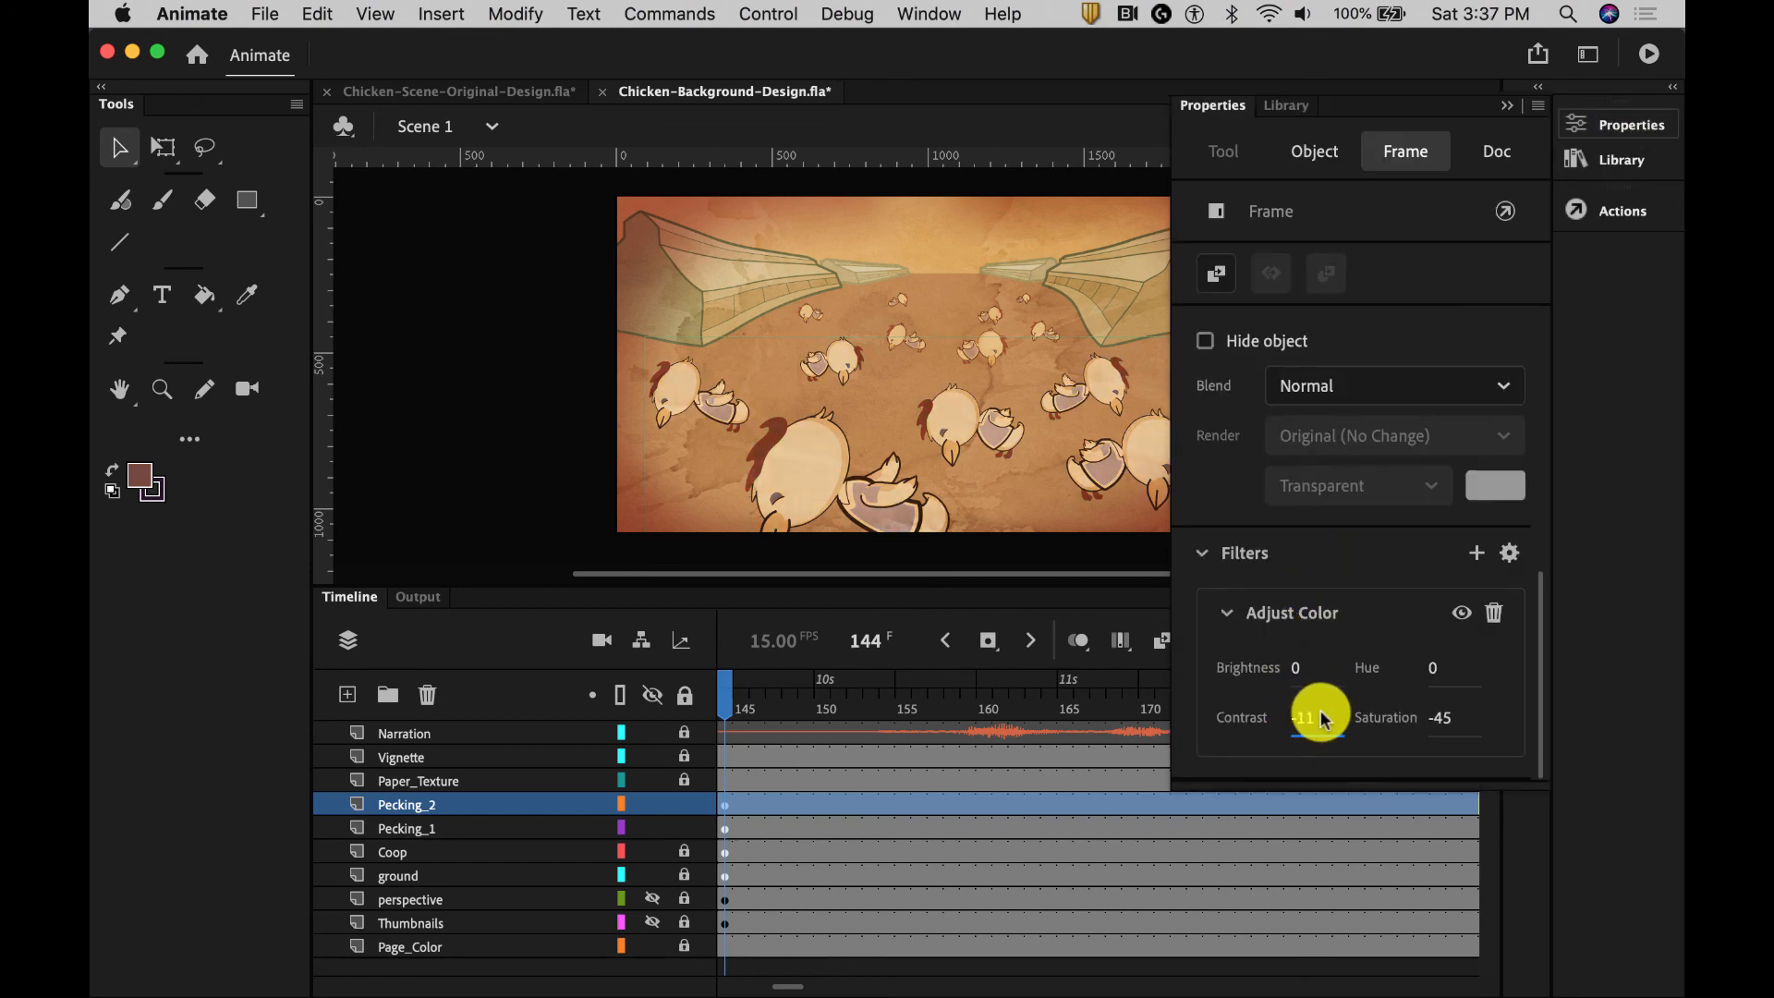
pyautogui.moveTo(1455, 715)
pyautogui.mouseDown()
pyautogui.moveTo(1476, 709)
pyautogui.moveTo(1414, 717)
pyautogui.moveTo(1466, 708)
pyautogui.mouseUp()
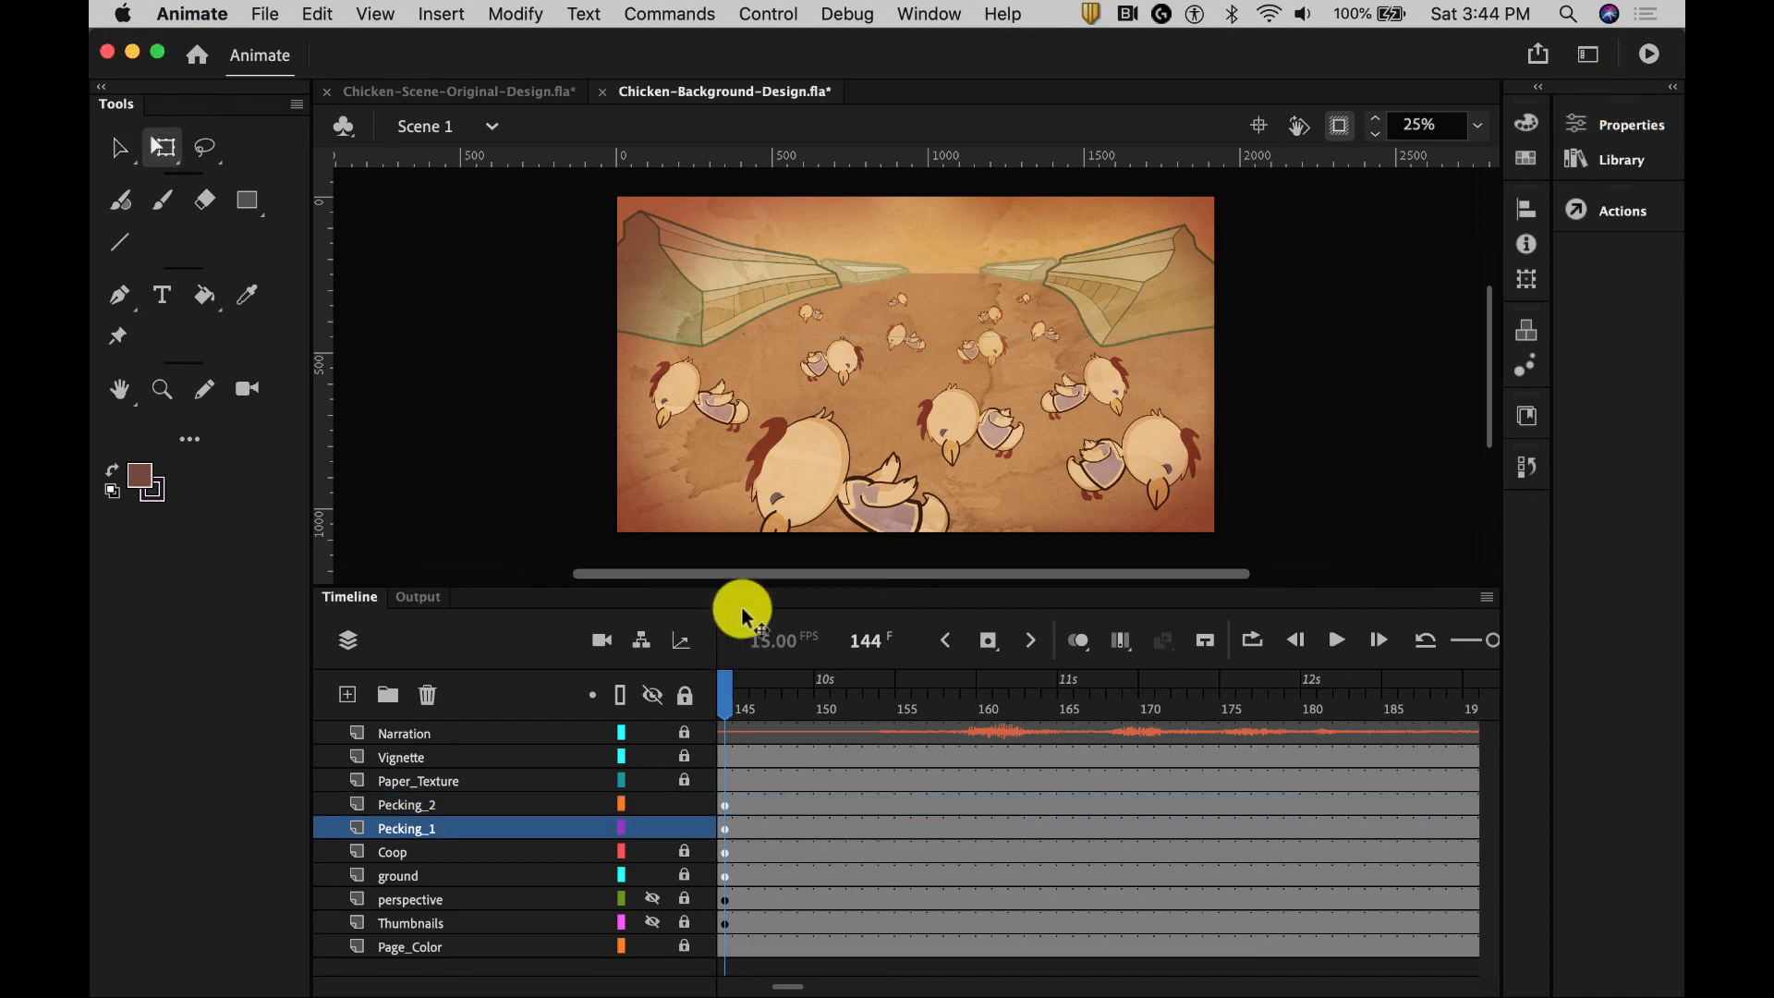
# Slightly enlarge the foreground chickens on Pecking_2 and the distant chickens on Pecking_1 with Free Transform, each around its centre
pyautogui.click(950, 424)
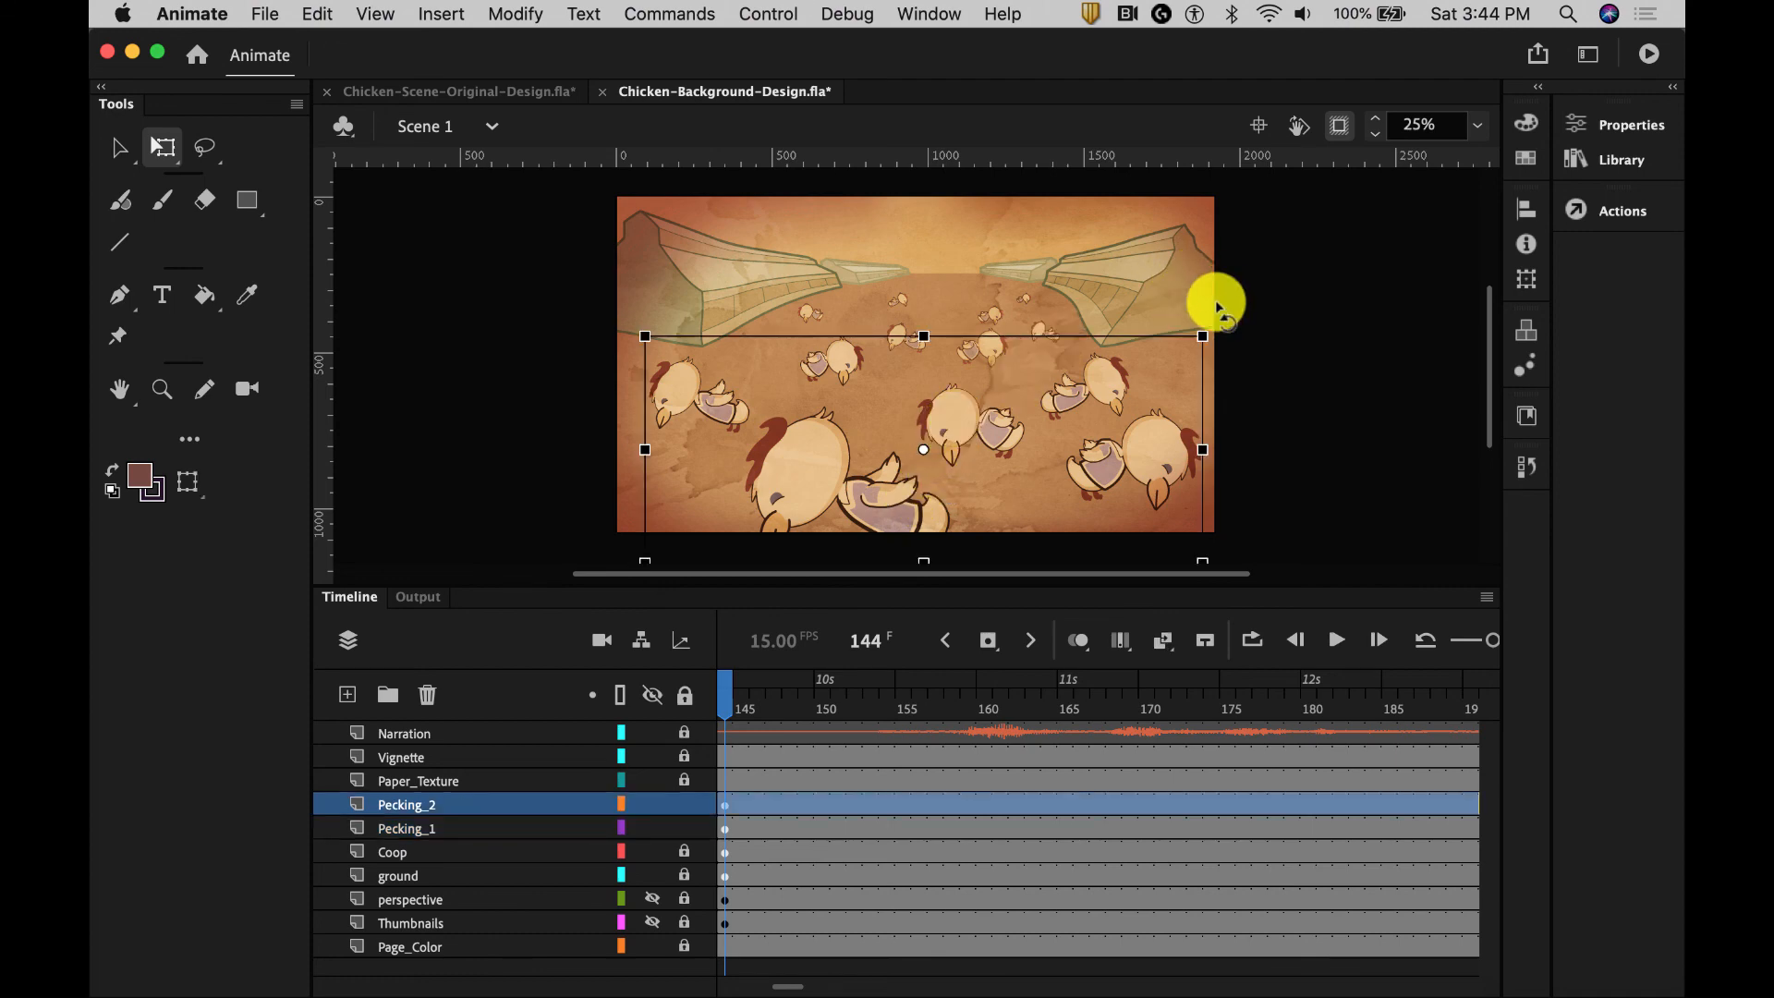
pyautogui.moveTo(1201, 335)
pyautogui.mouseDown()
pyautogui.moveTo(1275, 281)
pyautogui.moveTo(1201, 322)
pyautogui.mouseUp()
pyautogui.click(1009, 328)
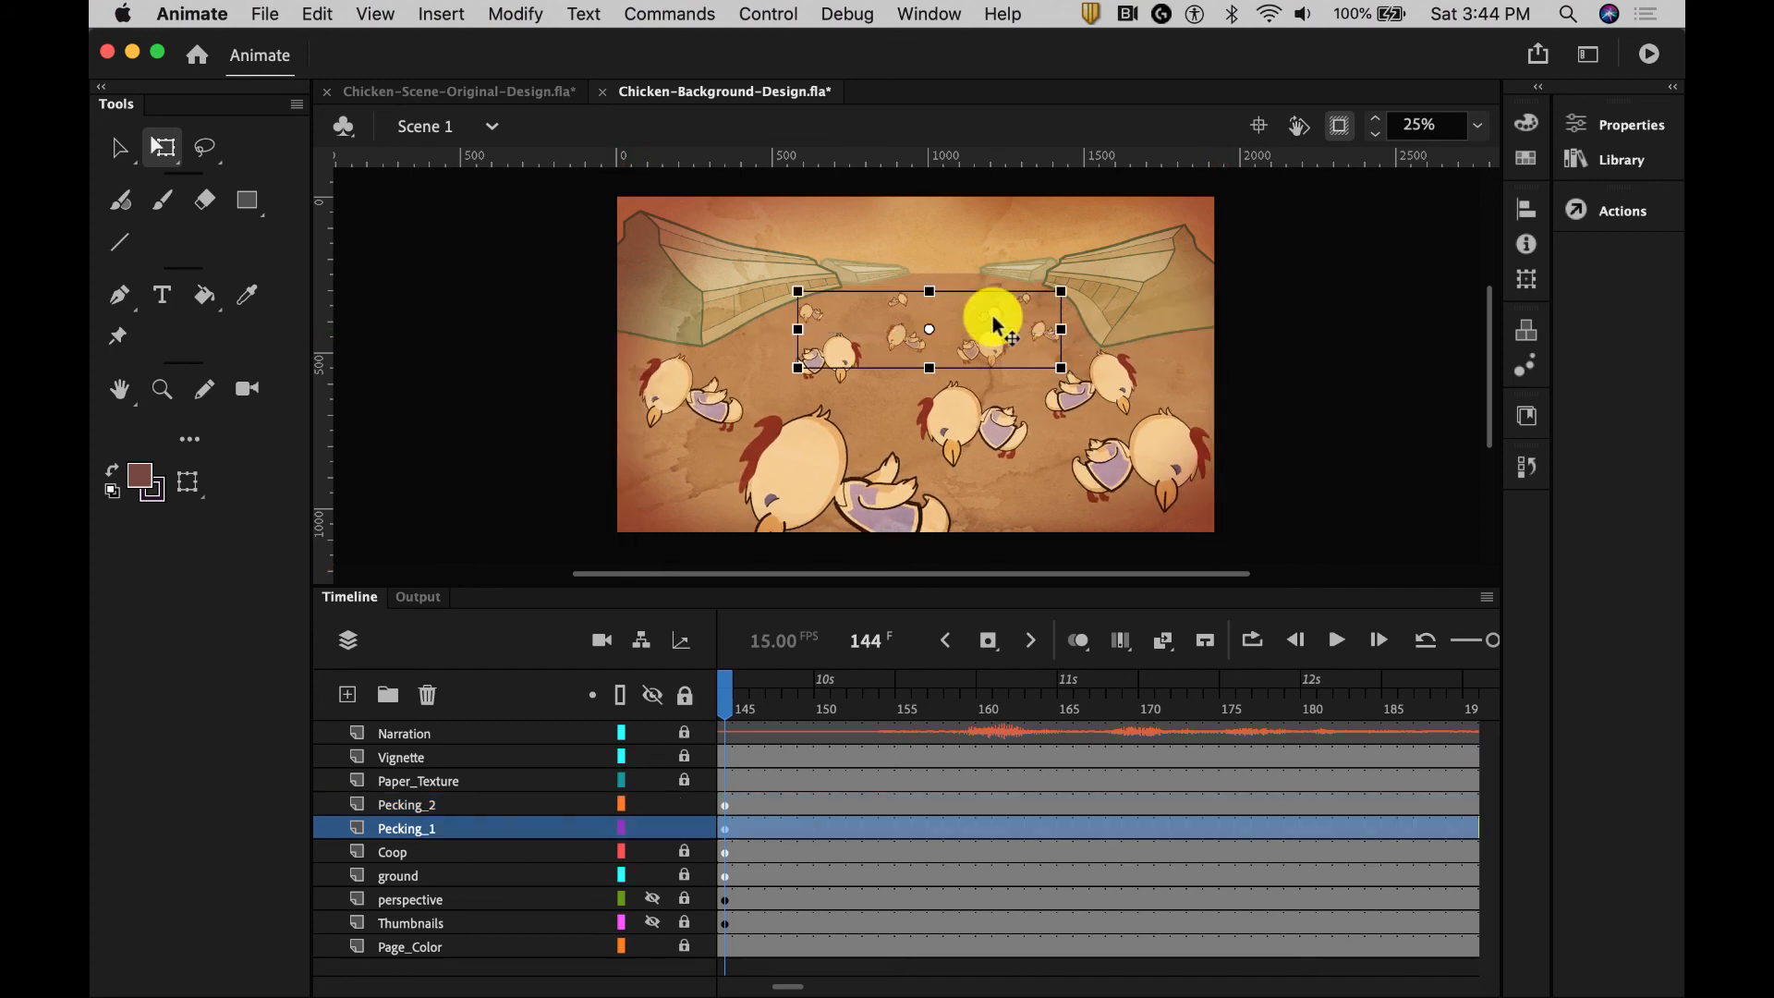
pyautogui.moveTo(1067, 285)
pyautogui.mouseDown()
pyautogui.moveTo(1105, 266)
pyautogui.moveTo(1077, 286)
pyautogui.mouseUp()
pyautogui.click(1290, 317)
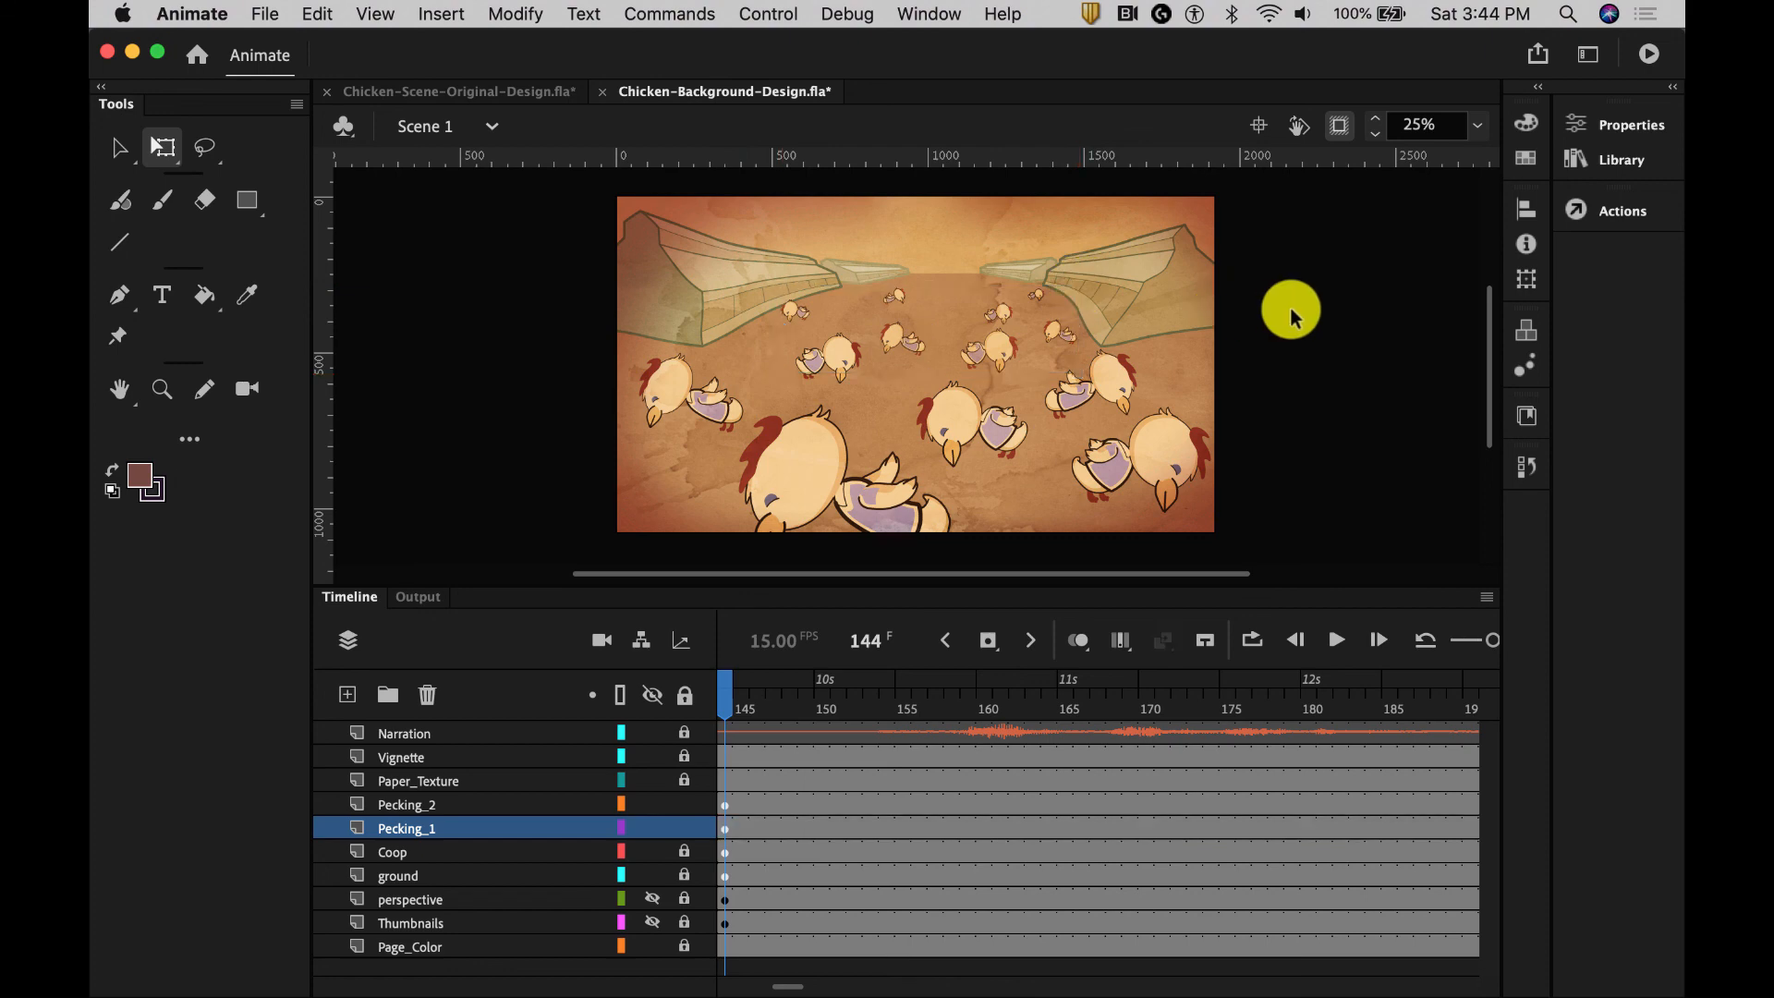